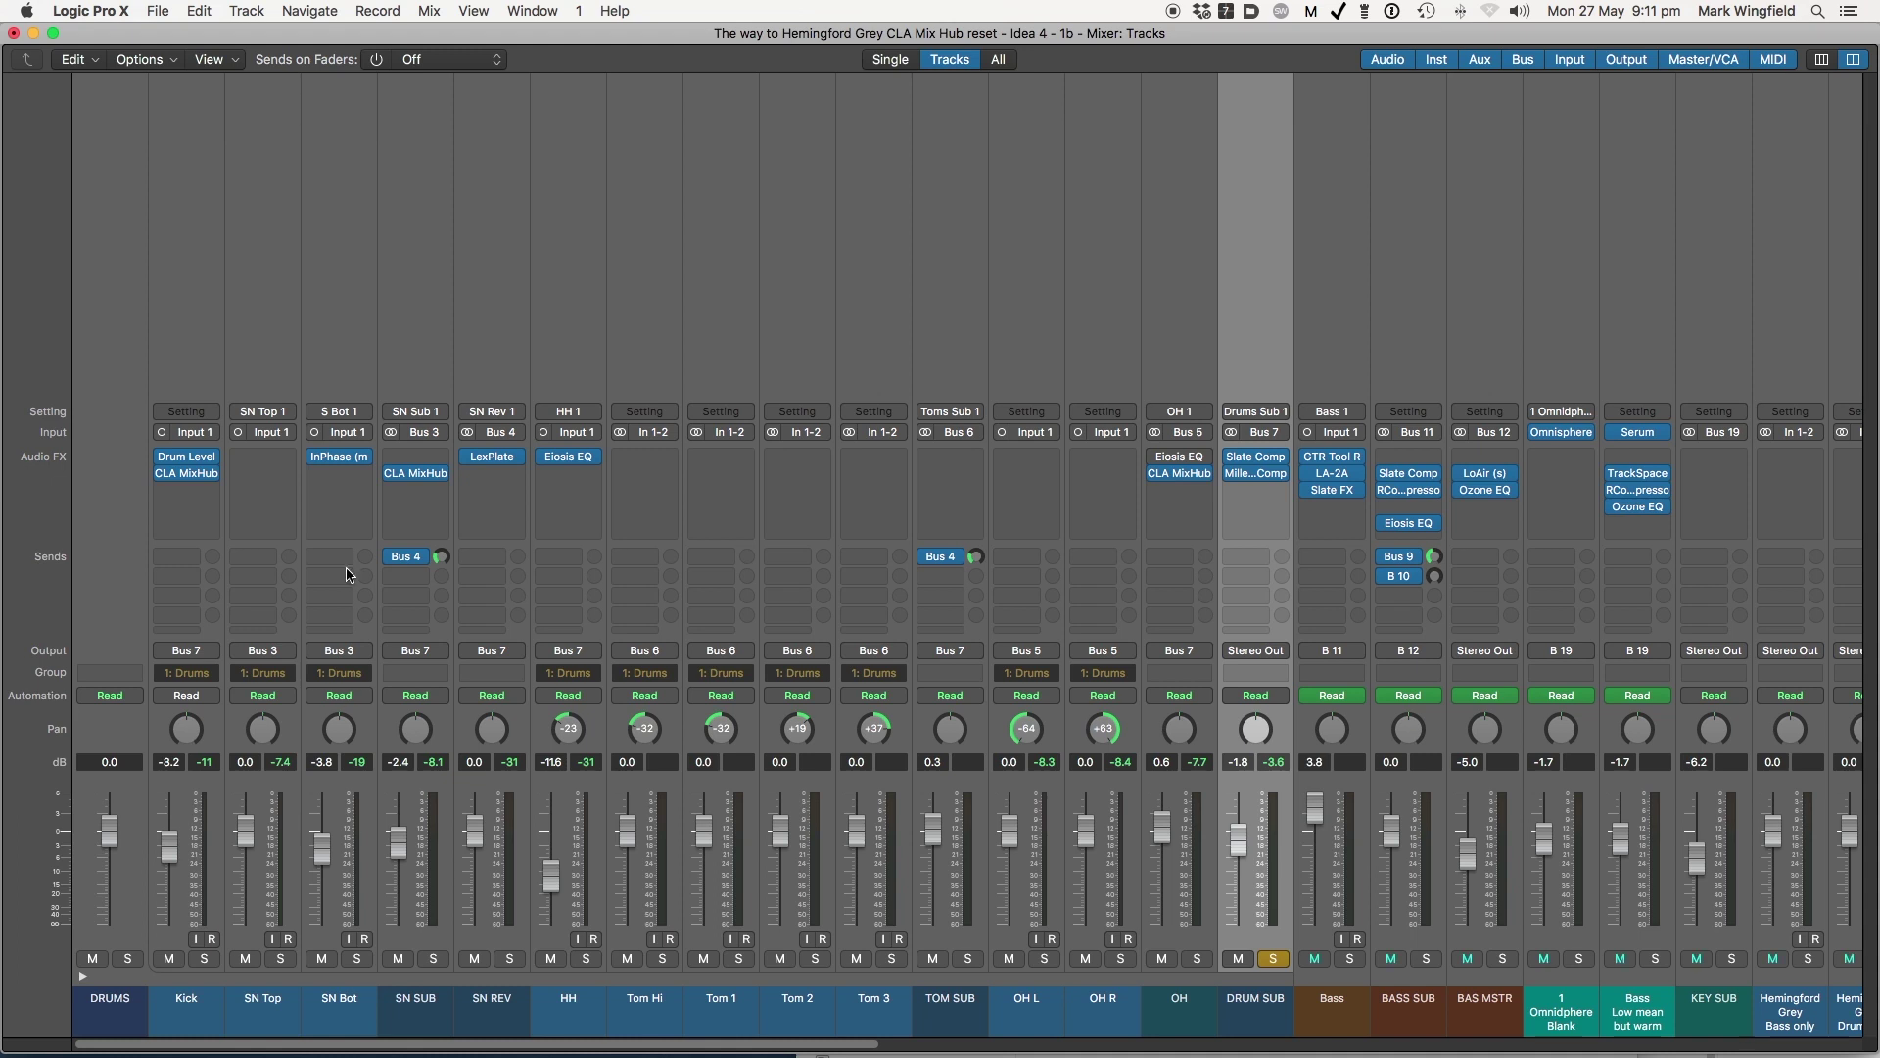
# With BAS MSTR and KEY SUB soloed alongside the drums during playback, raise the Kick fader to -0.2 dB
pyautogui.moveTo(282, 532)
pyautogui.moveTo(337, 513)
pyautogui.moveTo(582, 490)
pyautogui.click(1503, 958)
pyautogui.click(1731, 959)
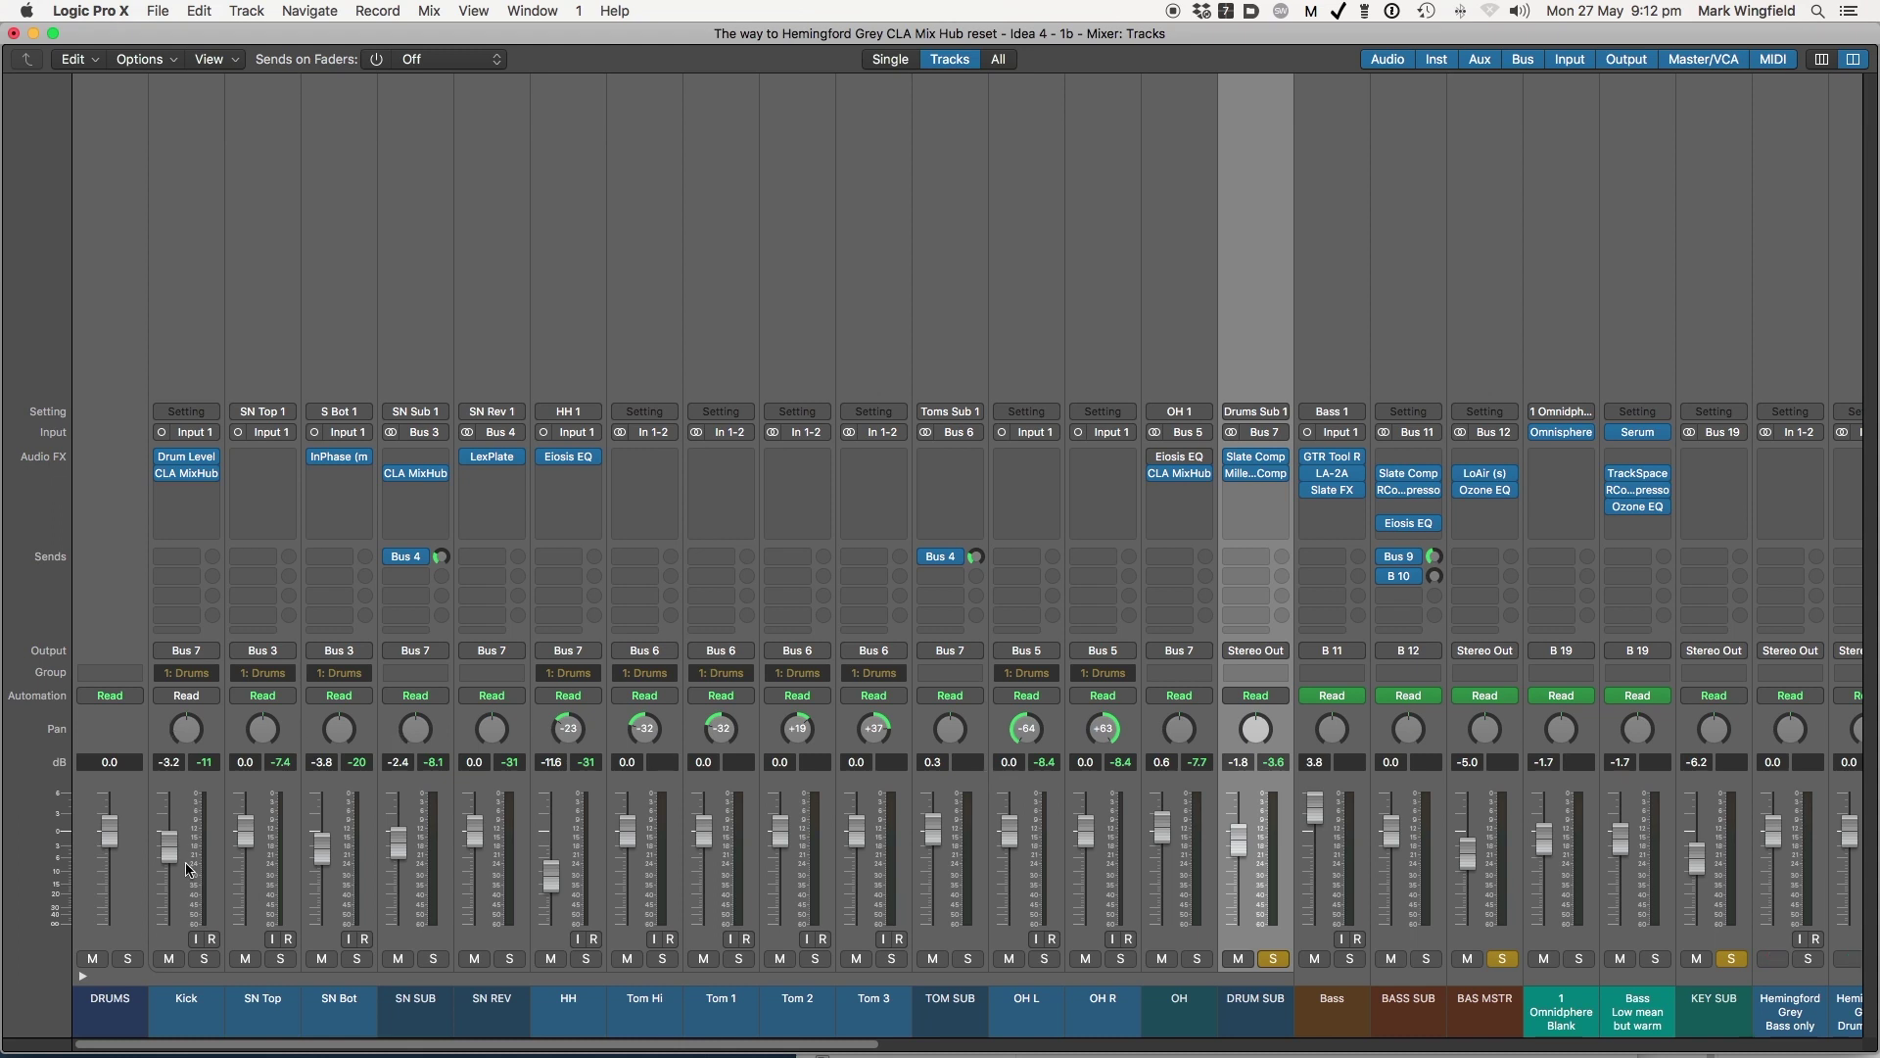
pyautogui.press('space')
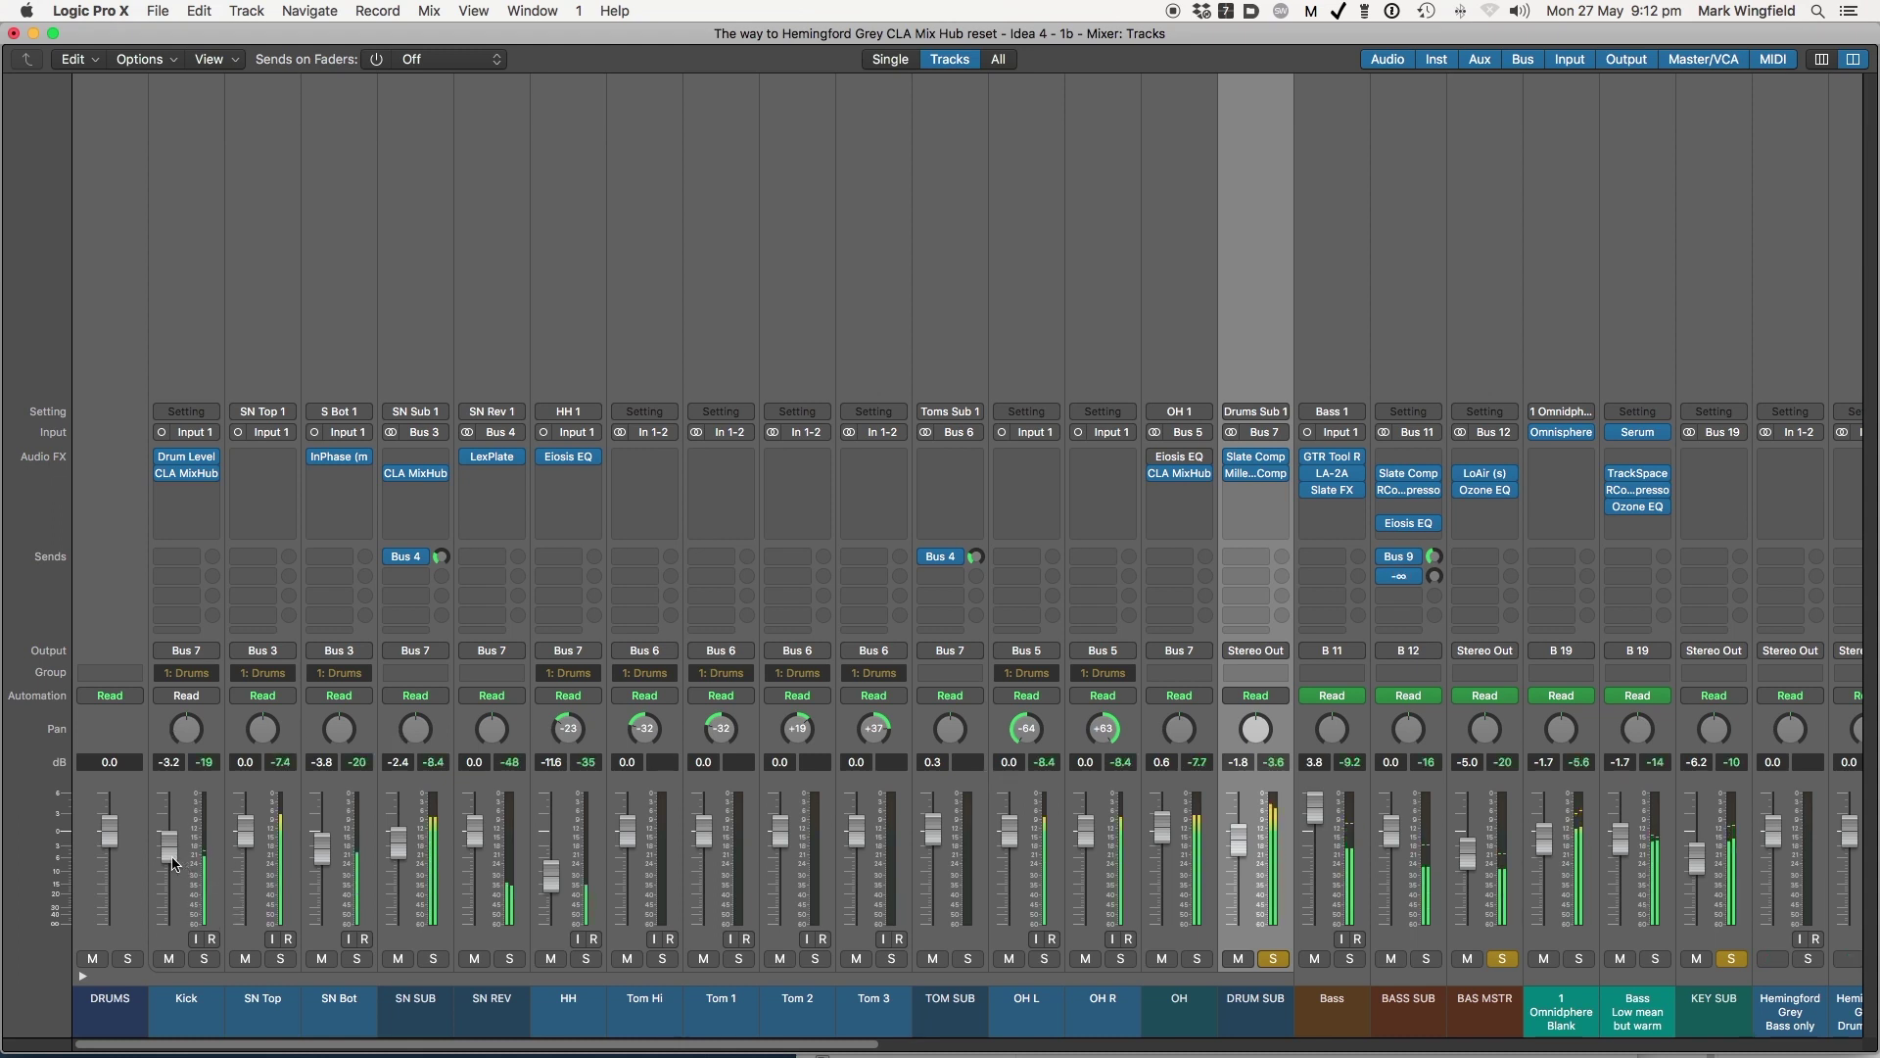
pyautogui.moveTo(169, 848)
pyautogui.mouseDown()
pyautogui.moveTo(182, 792)
pyautogui.moveTo(173, 821)
pyautogui.mouseUp()
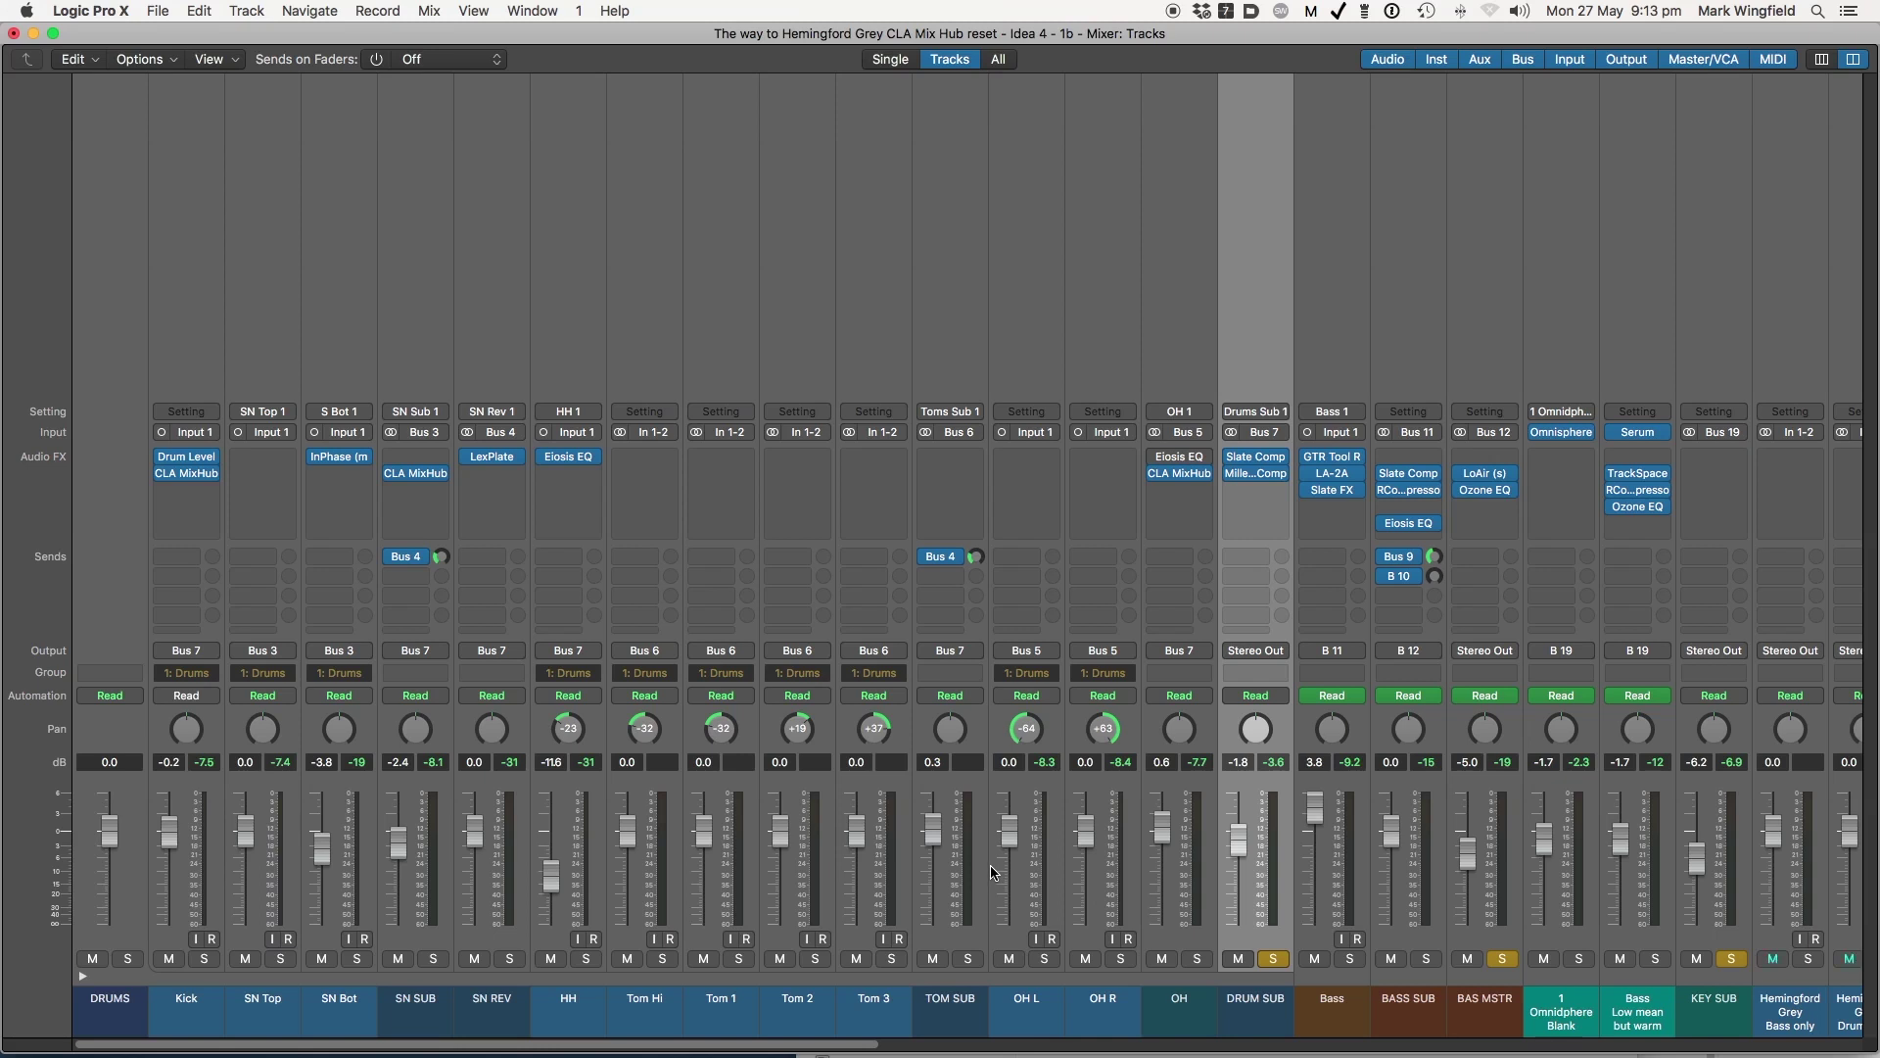
# Unsolo KEY SUB and BAS MSTR, and open the CLA MixHub plug-in on the Kick channel
pyautogui.click(1731, 958)
pyautogui.click(1503, 959)
pyautogui.moveTo(187, 480)
pyautogui.click(187, 480)
pyautogui.moveTo(554, 115); pyautogui.dragTo(639, 122)
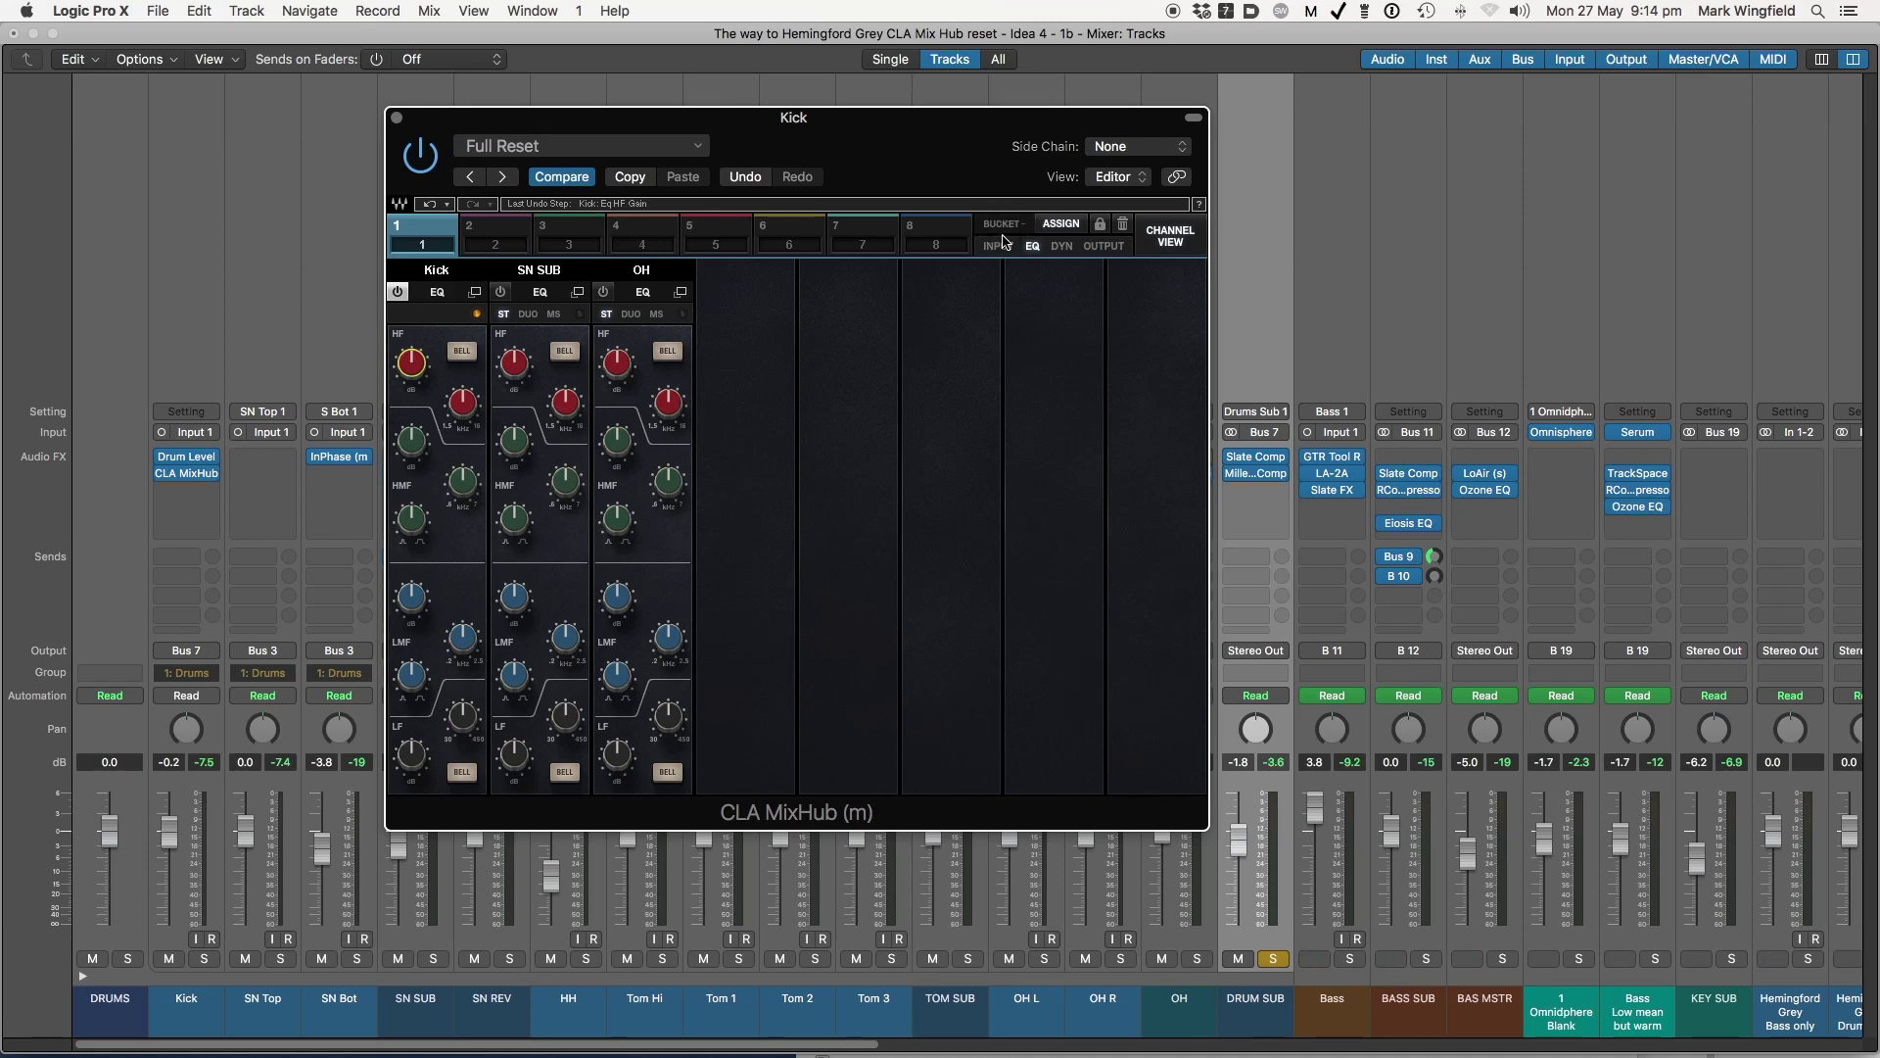
# Compare CLA MixHub's channel view with its bucket view and look through the Kick's bucket assignment options
pyautogui.click(1172, 236)
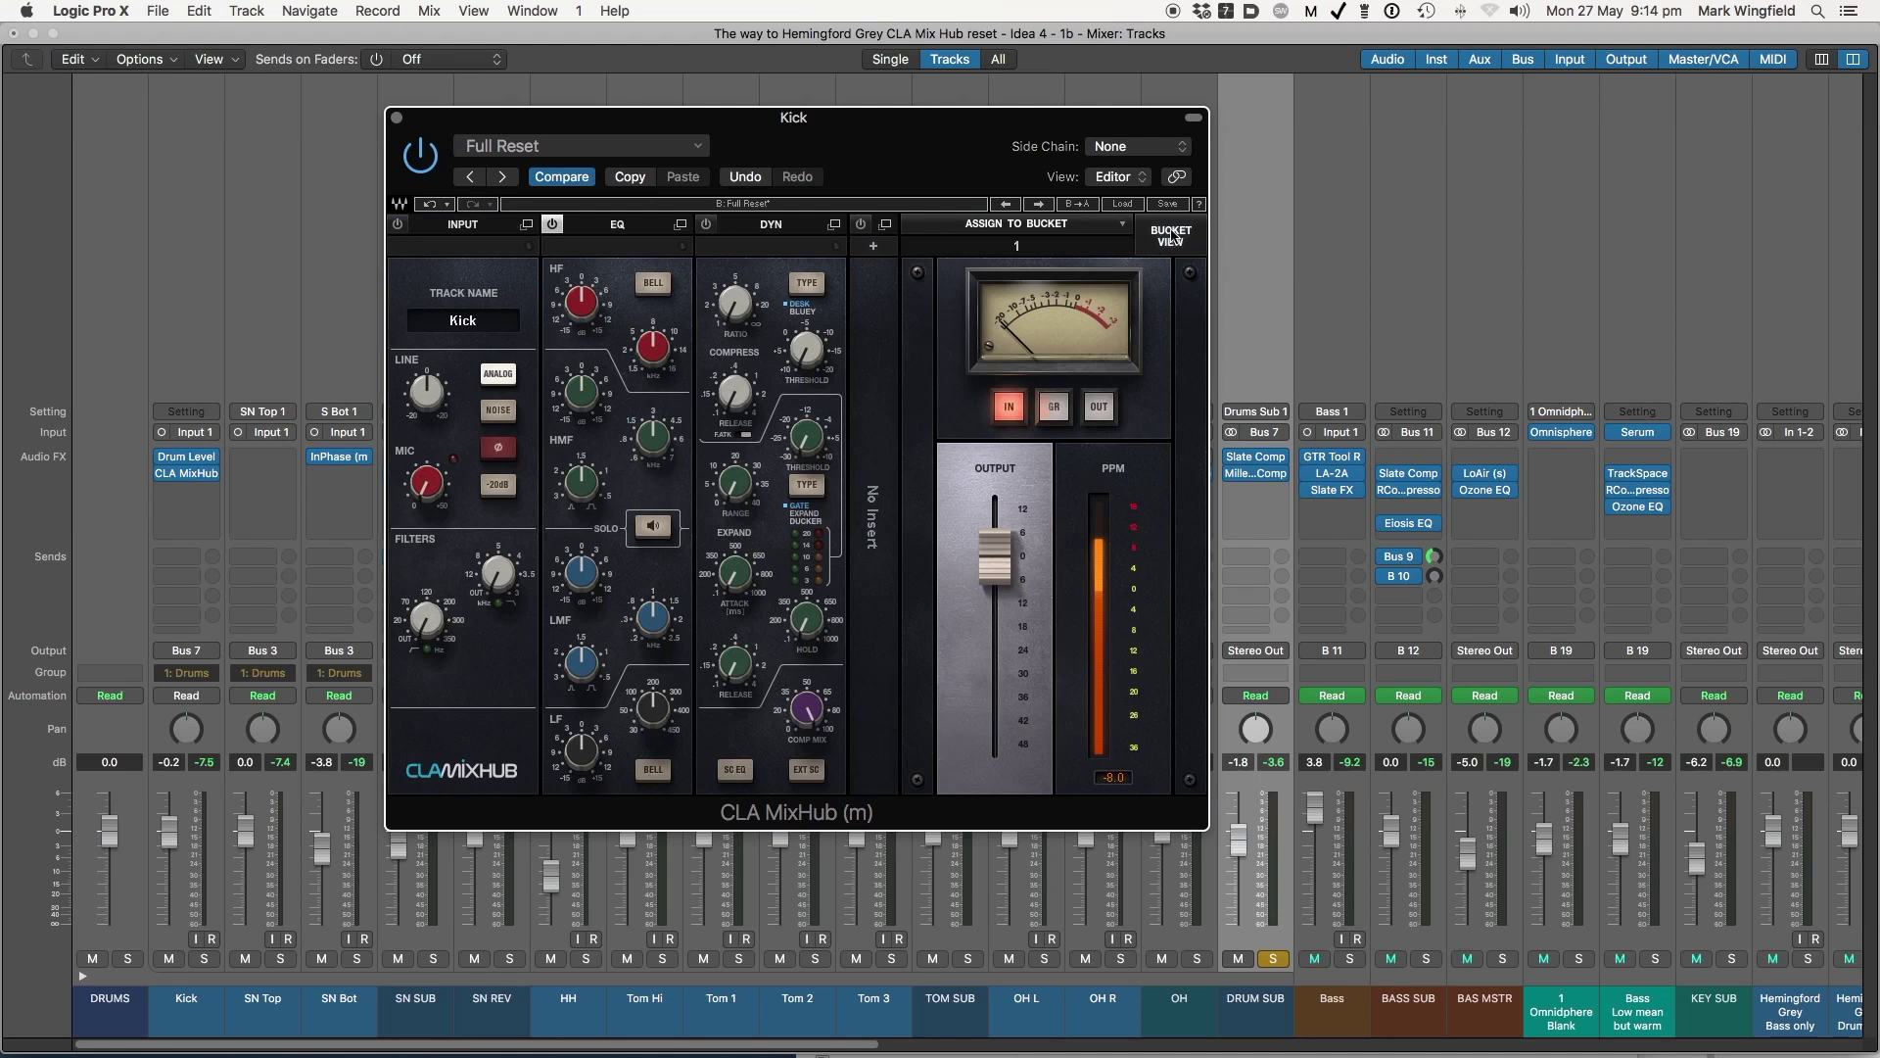
pyautogui.click(1183, 240)
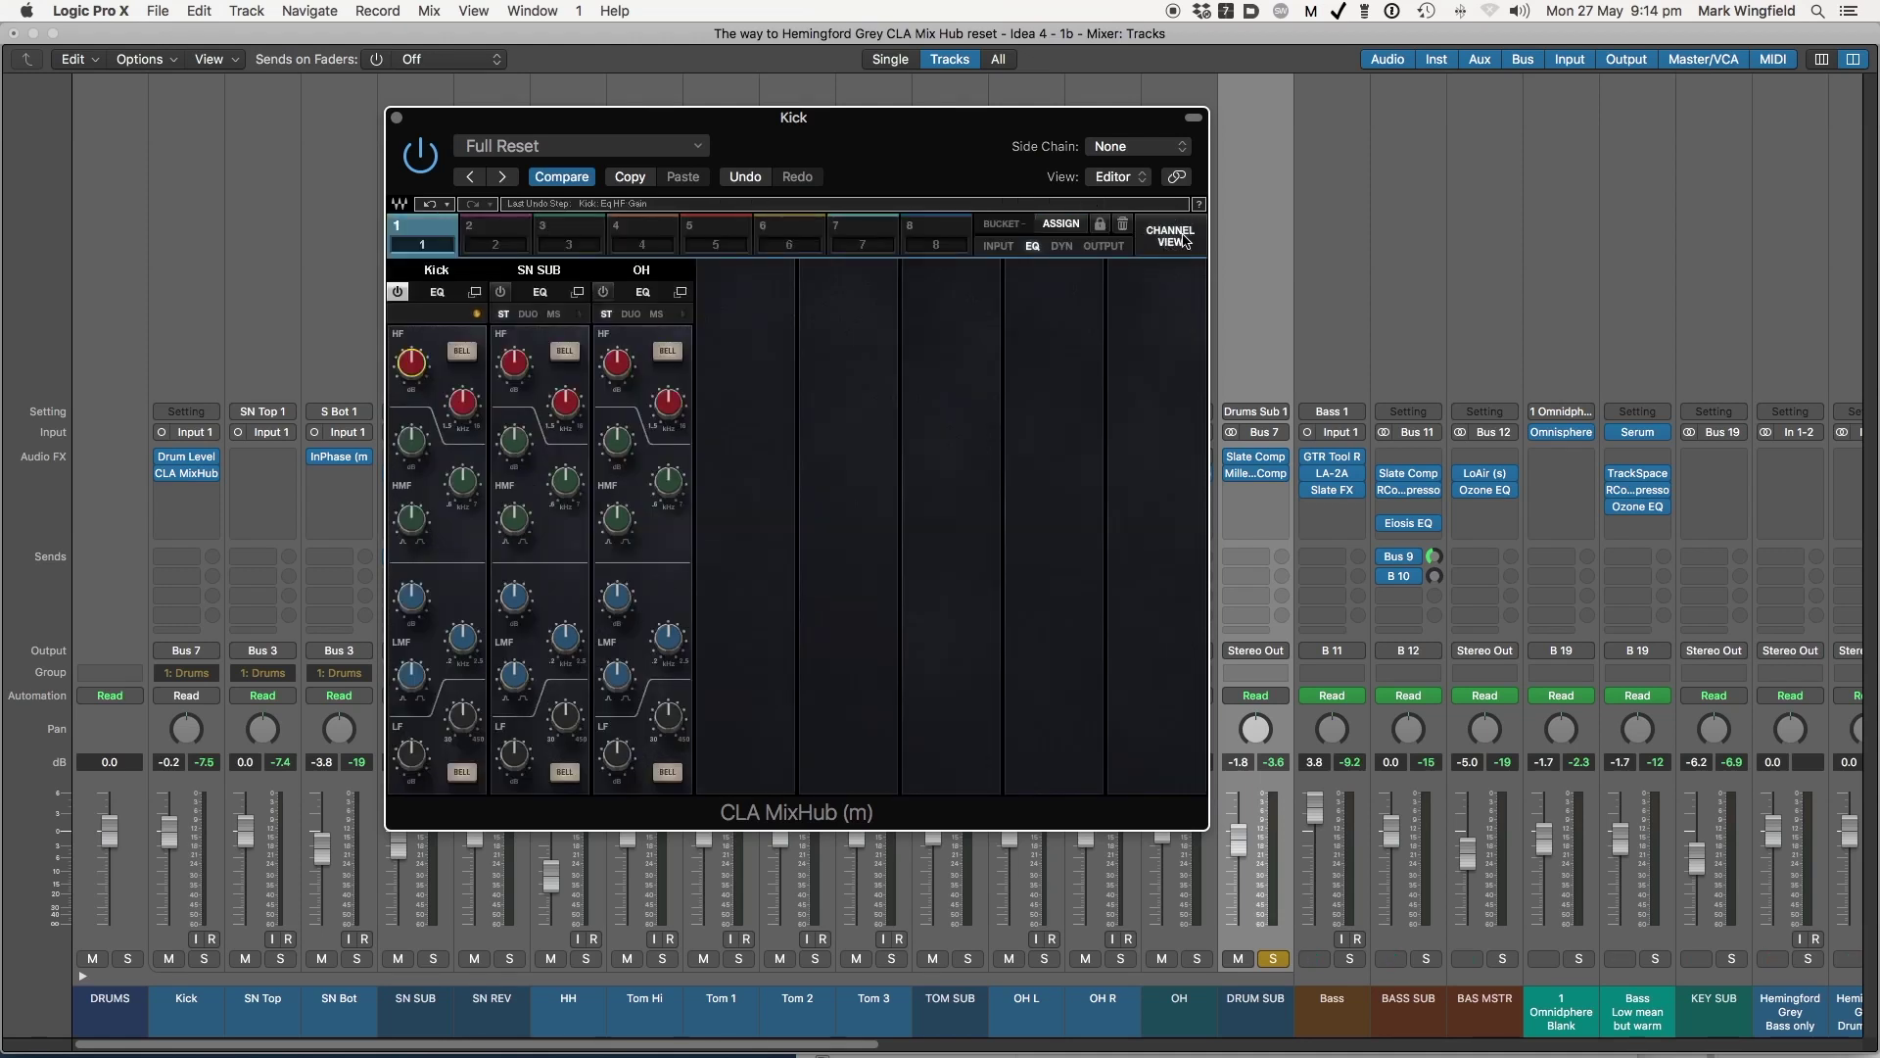
pyautogui.click(1183, 240)
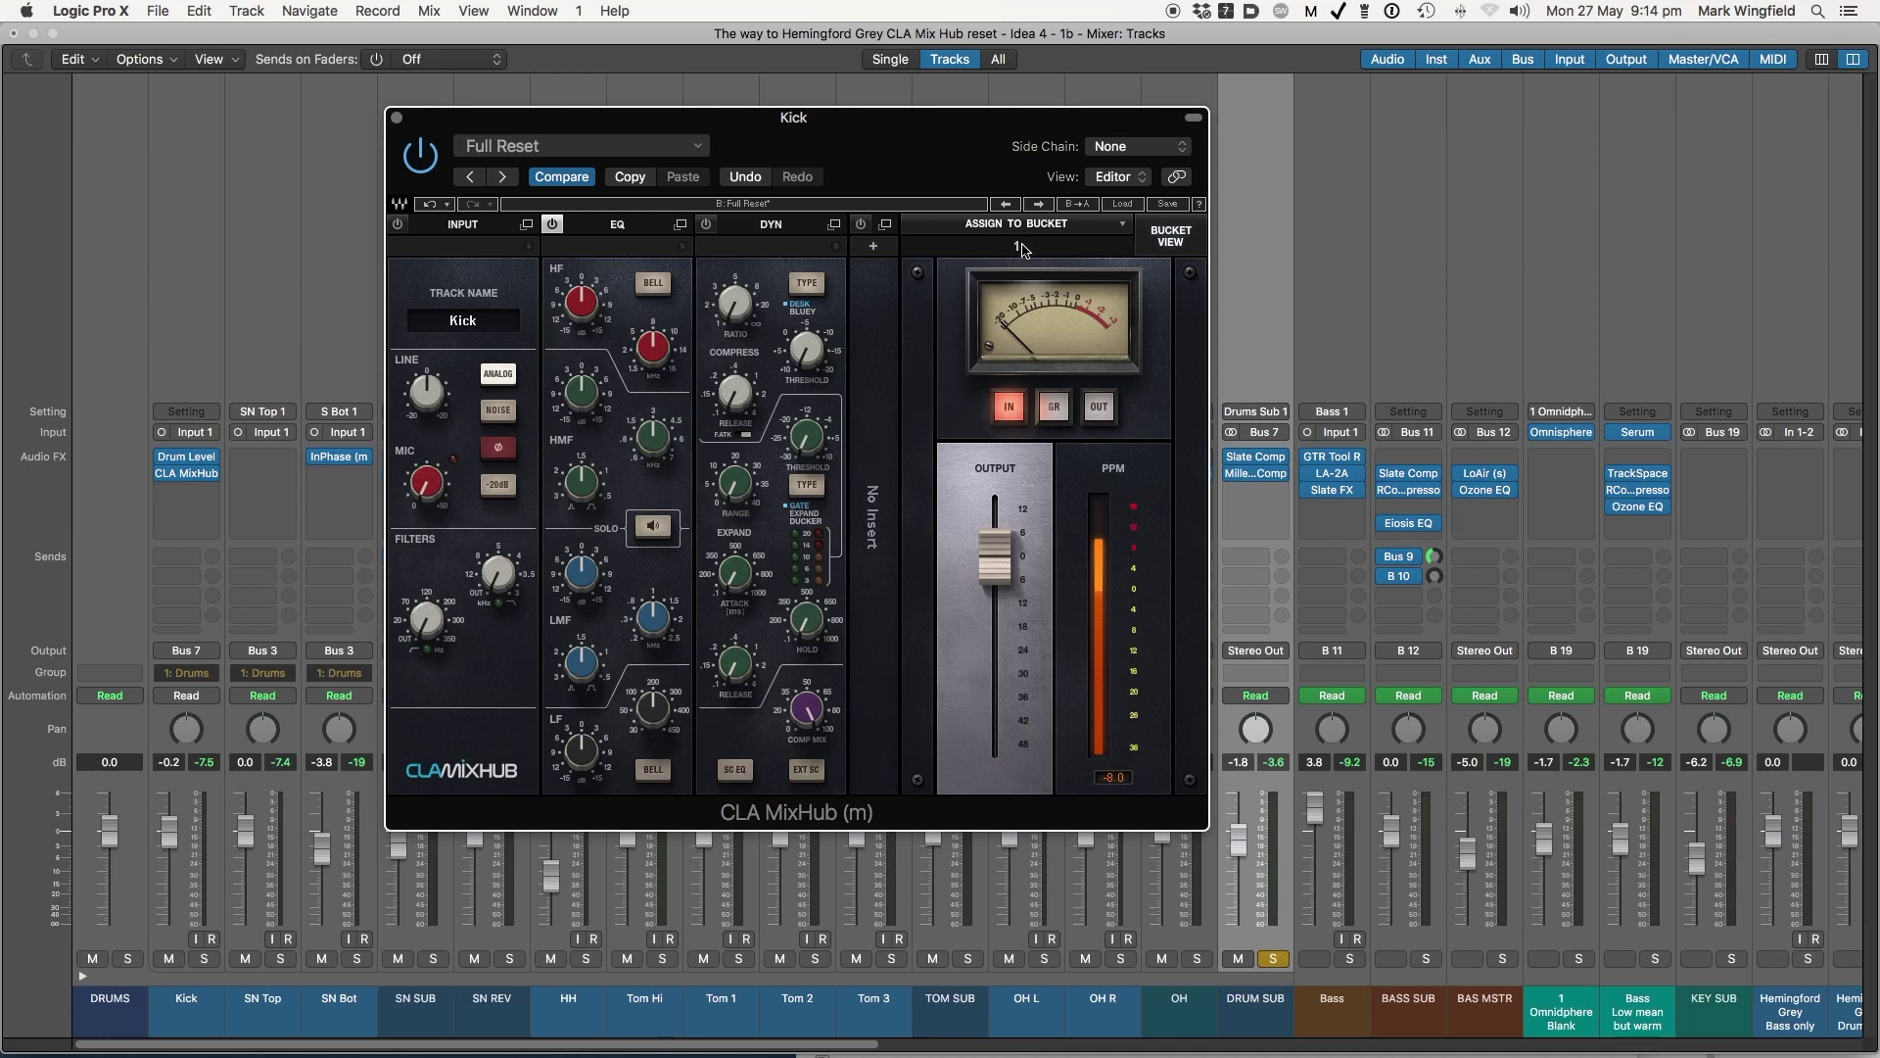
pyautogui.click(1119, 225)
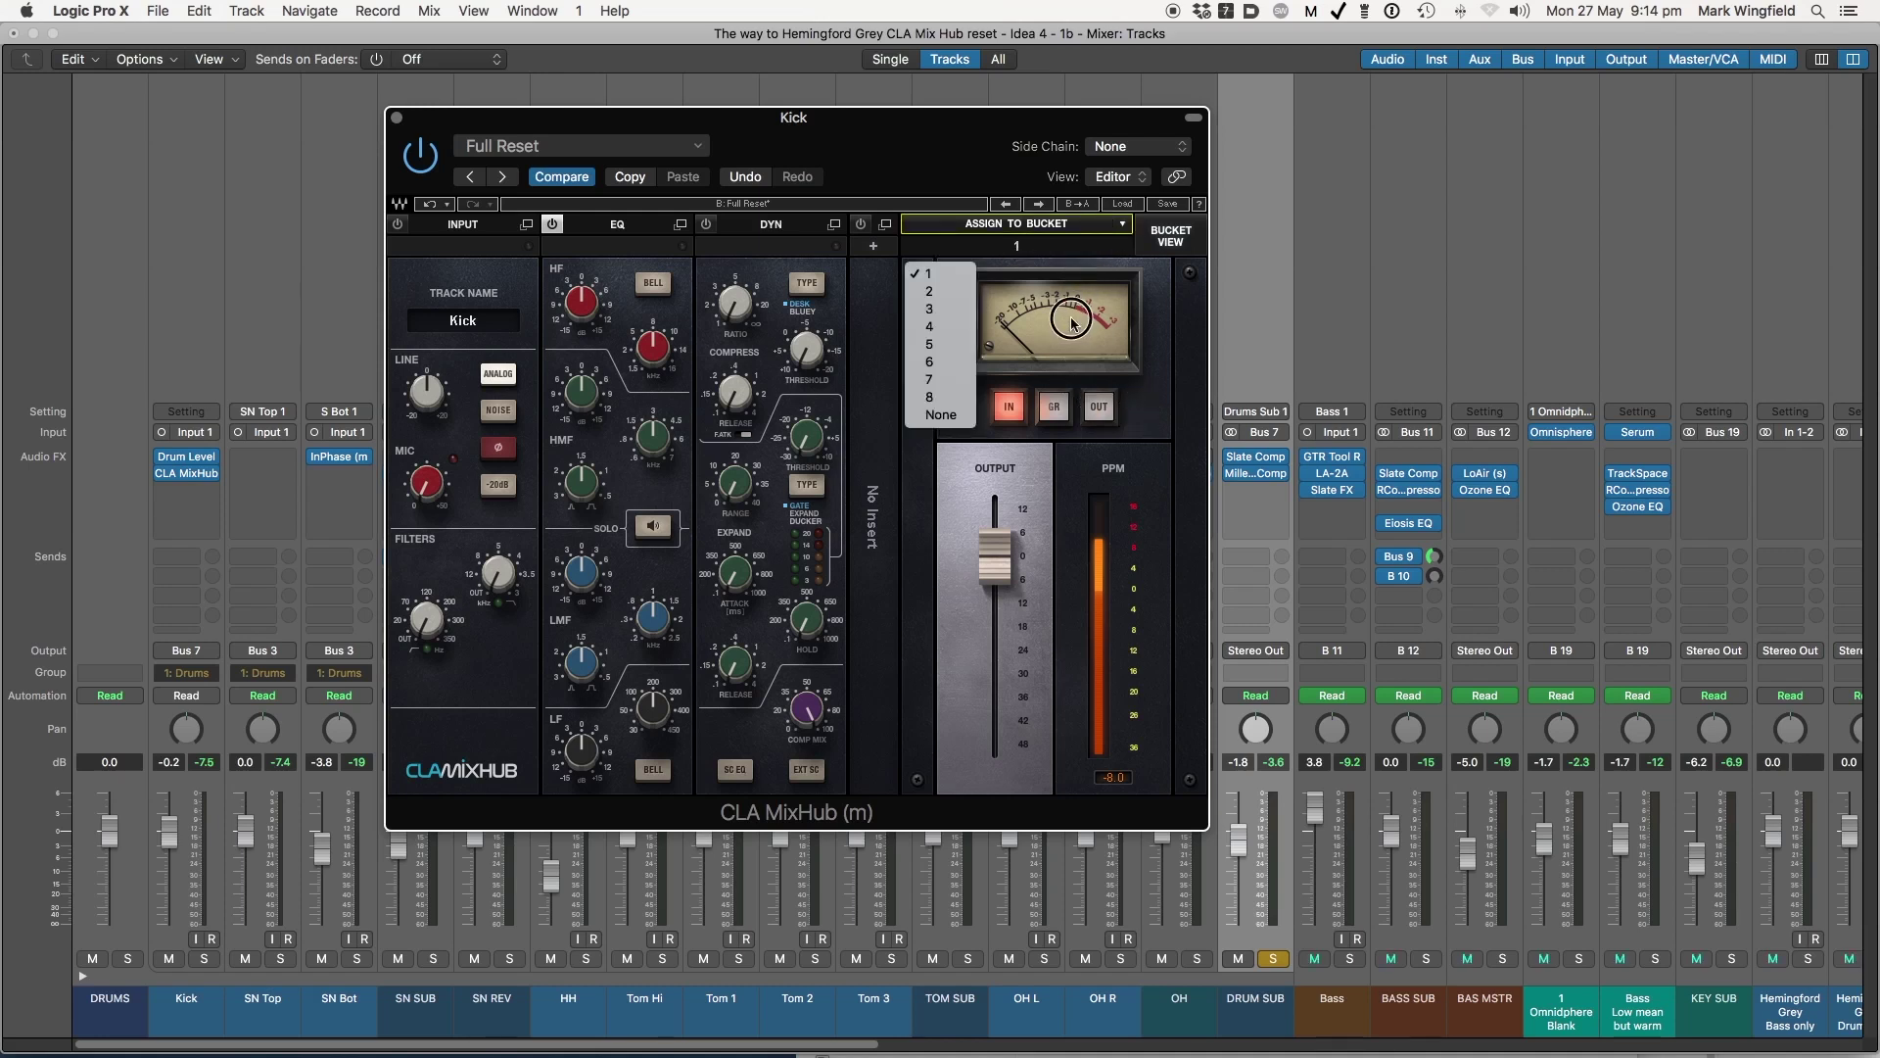
pyautogui.click(1060, 257)
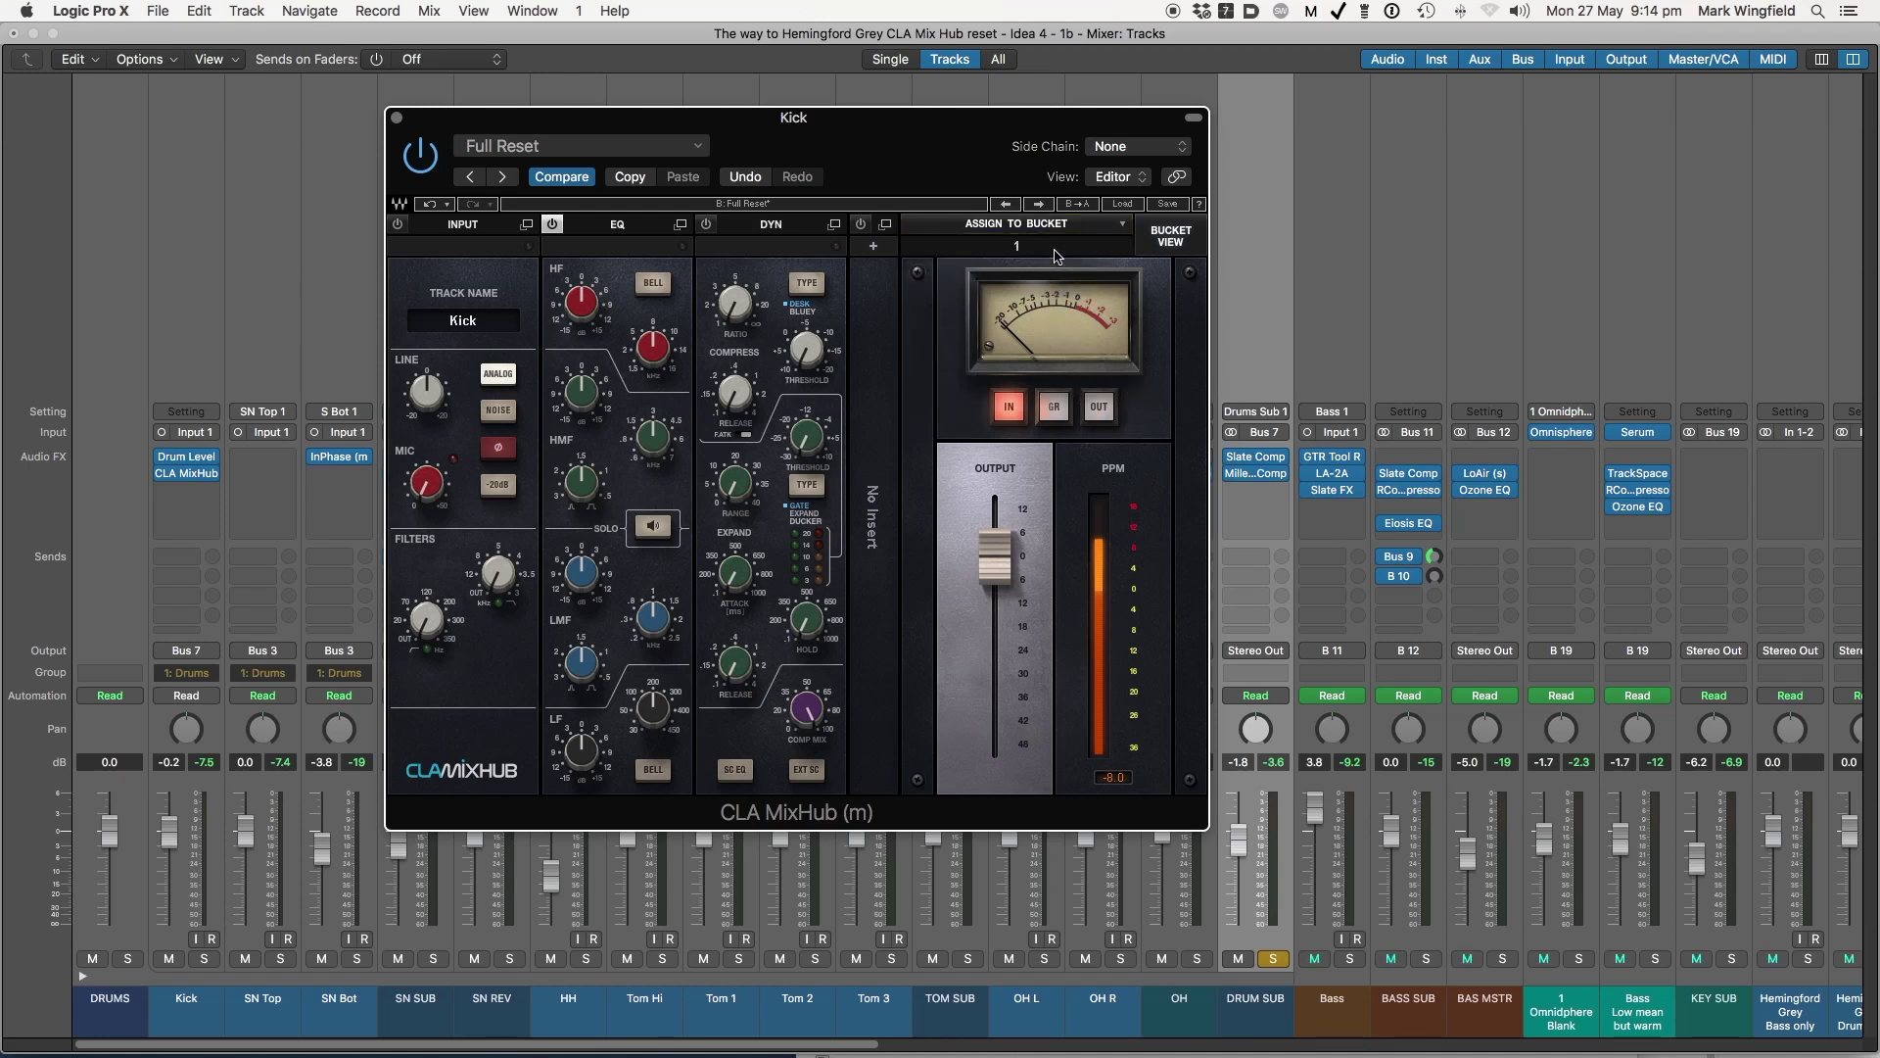
pyautogui.click(1171, 236)
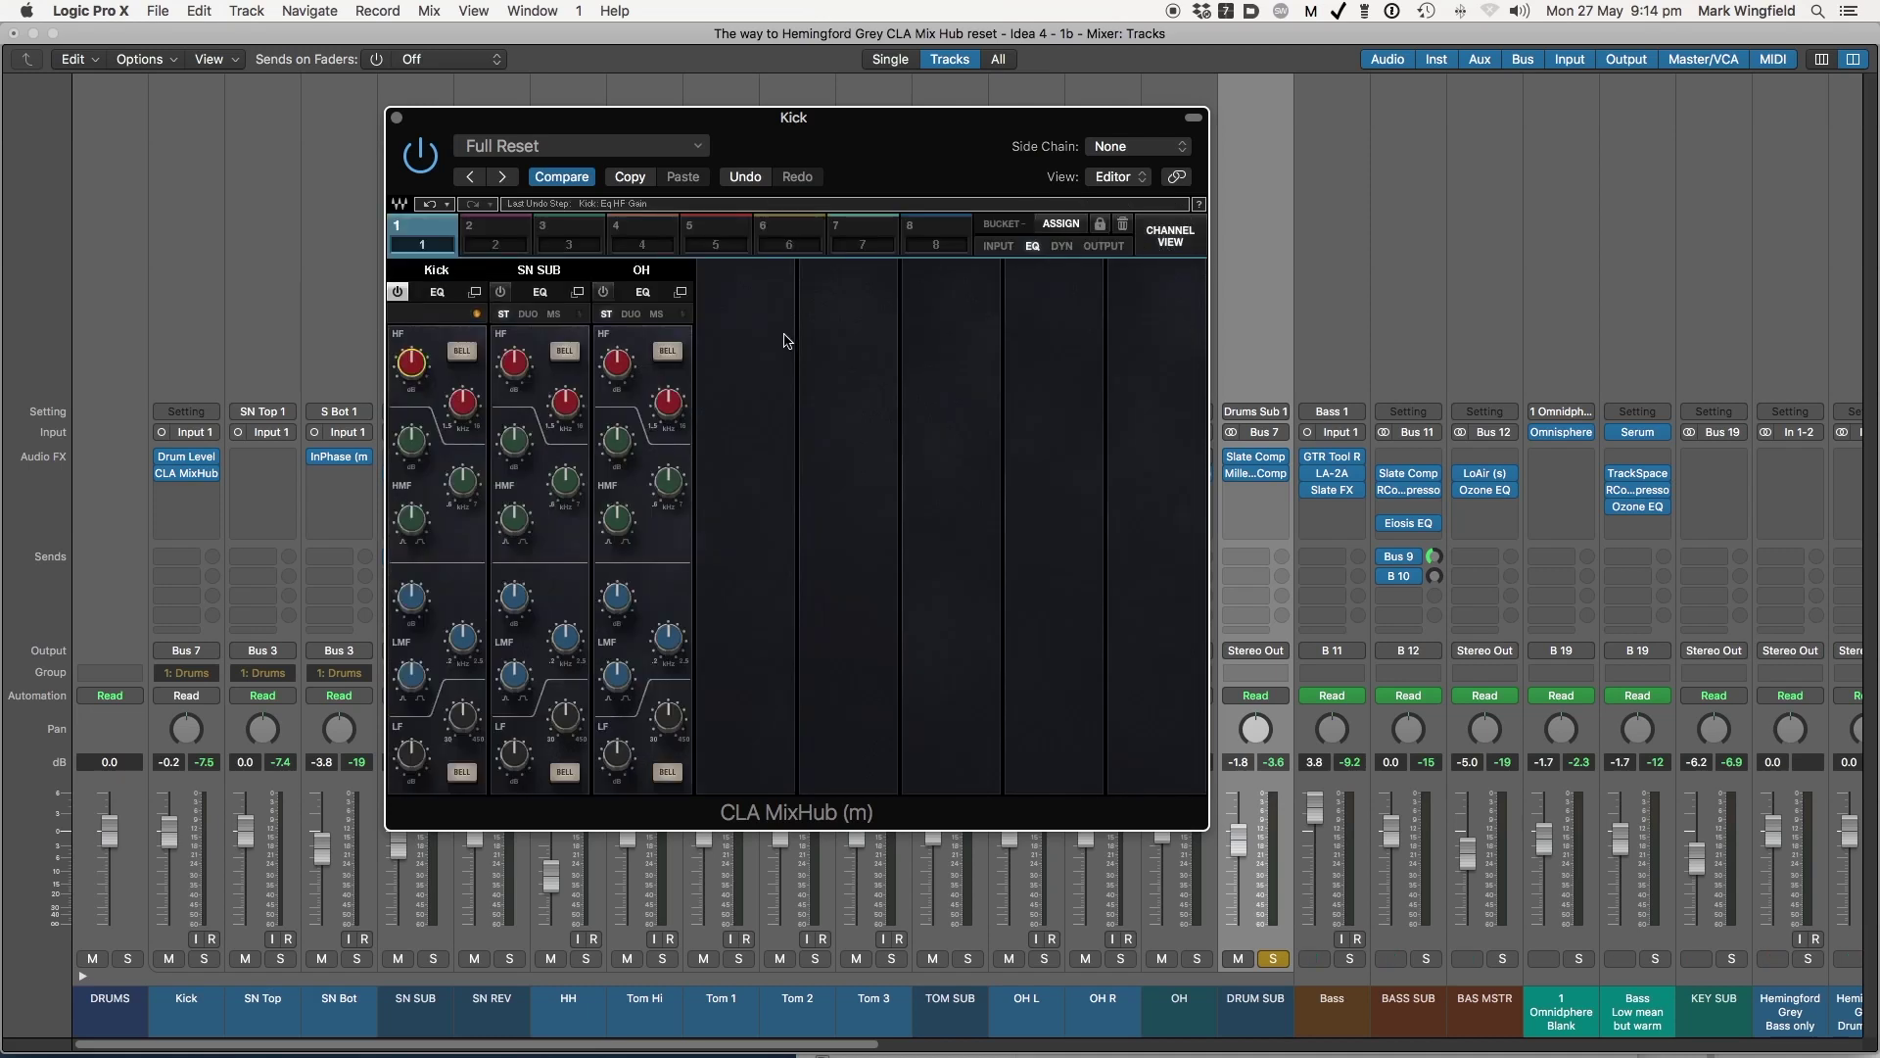
pyautogui.click(655, 118)
pyautogui.moveTo(655, 117); pyautogui.dragTo(815, 114)
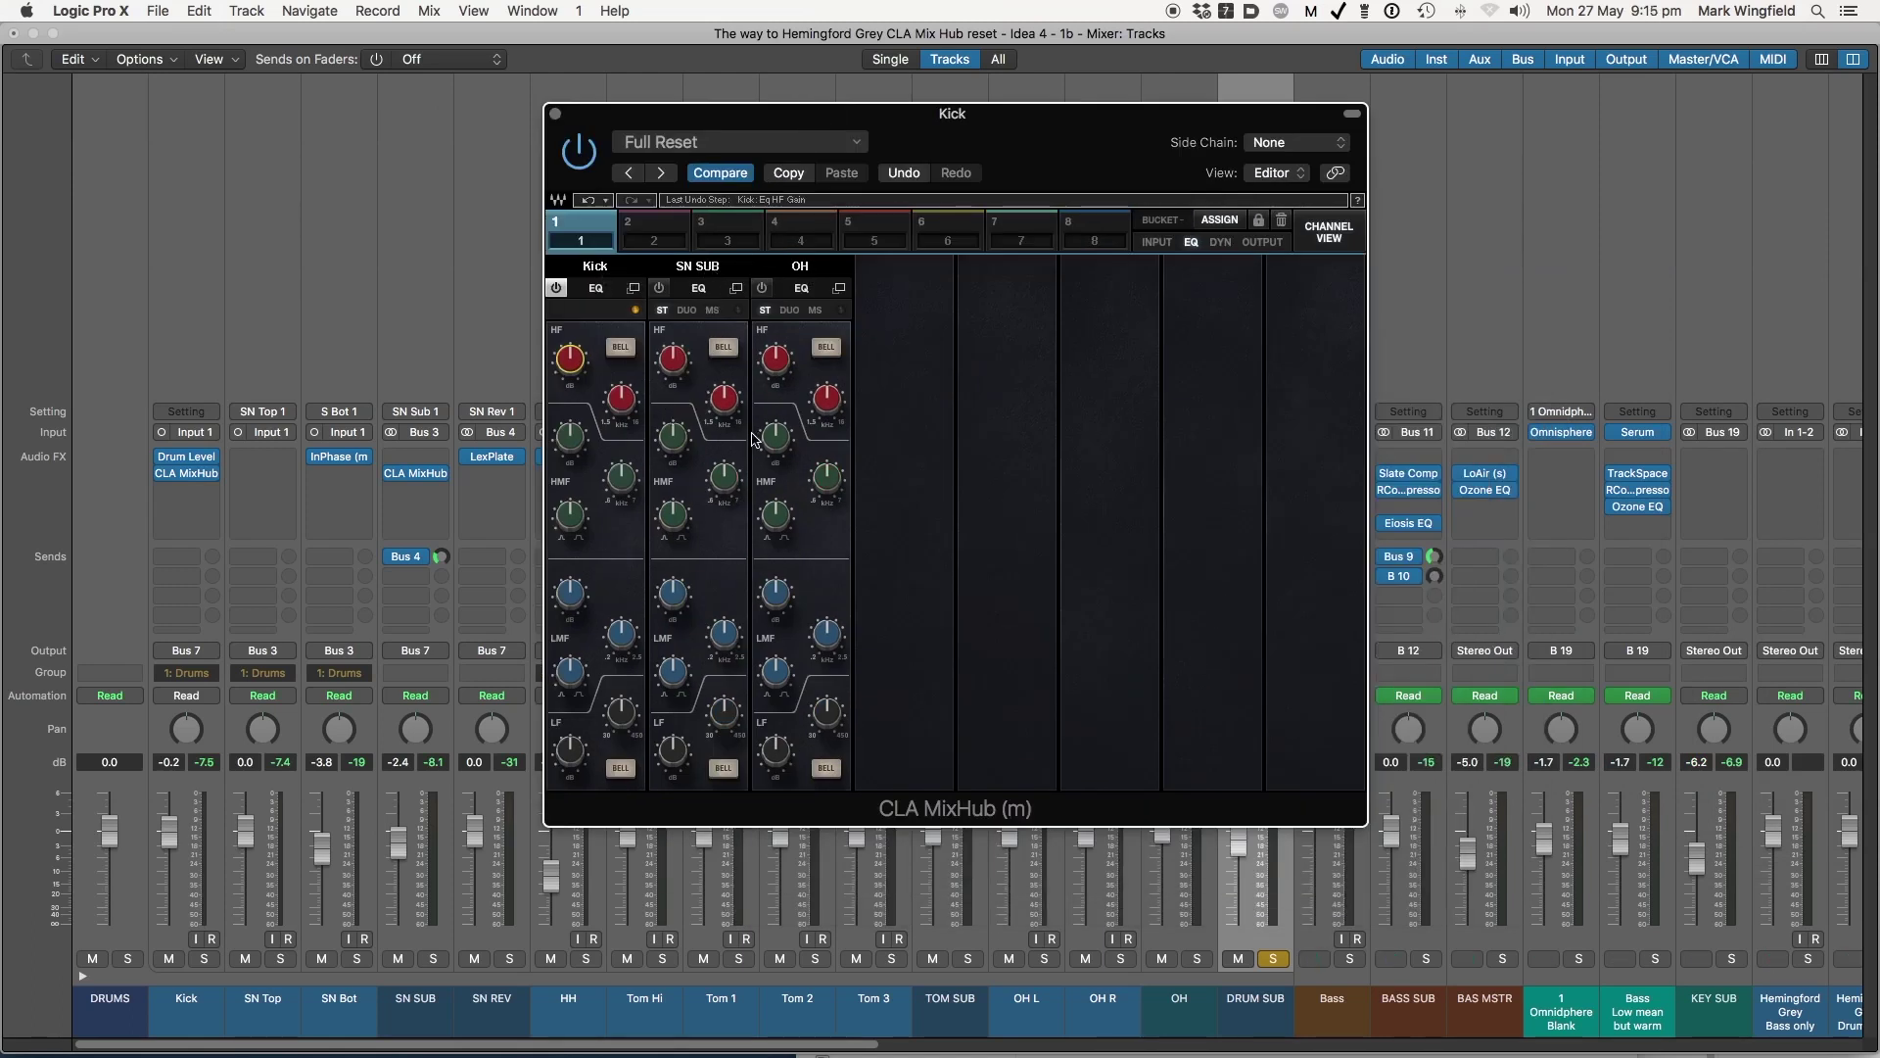
pyautogui.moveTo(1401, 475)
pyautogui.moveTo(1125, 126); pyautogui.dragTo(736, 135)
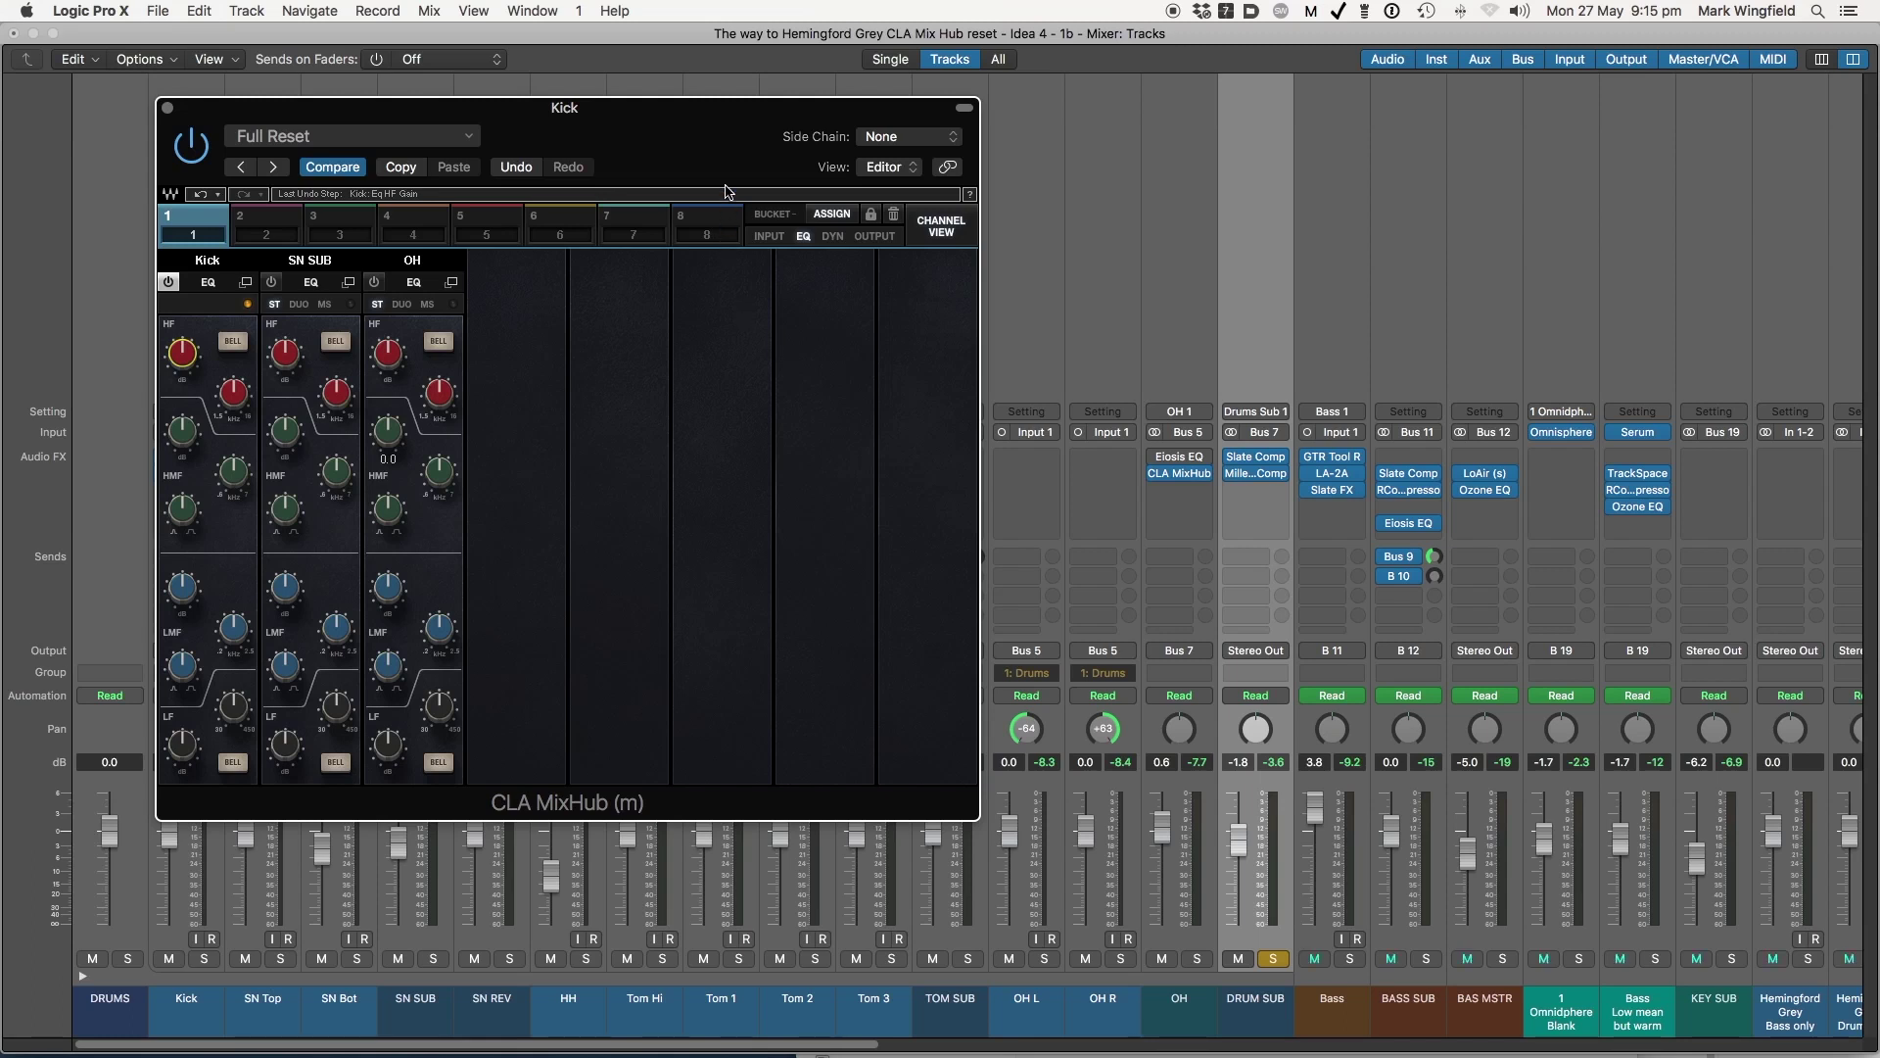
pyautogui.moveTo(687, 140); pyautogui.dragTo(858, 164)
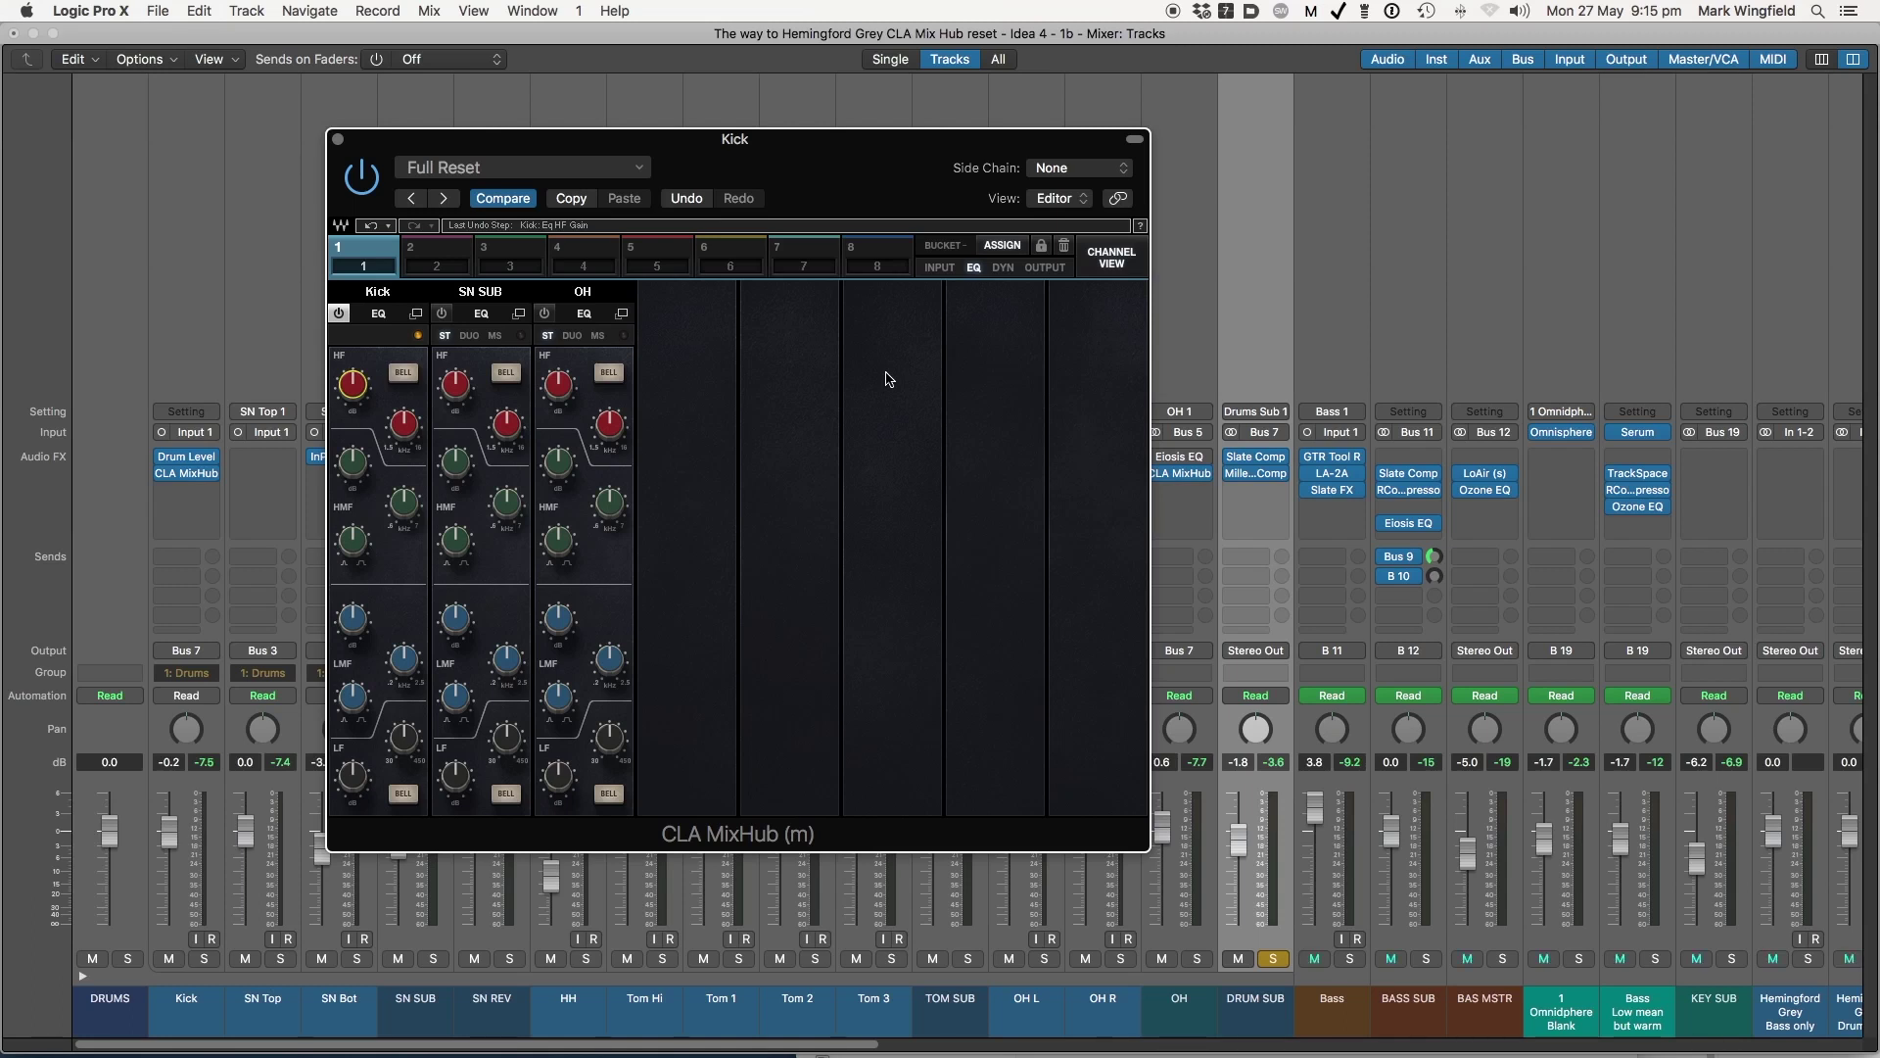
pyautogui.moveTo(671, 138); pyautogui.dragTo(825, 134)
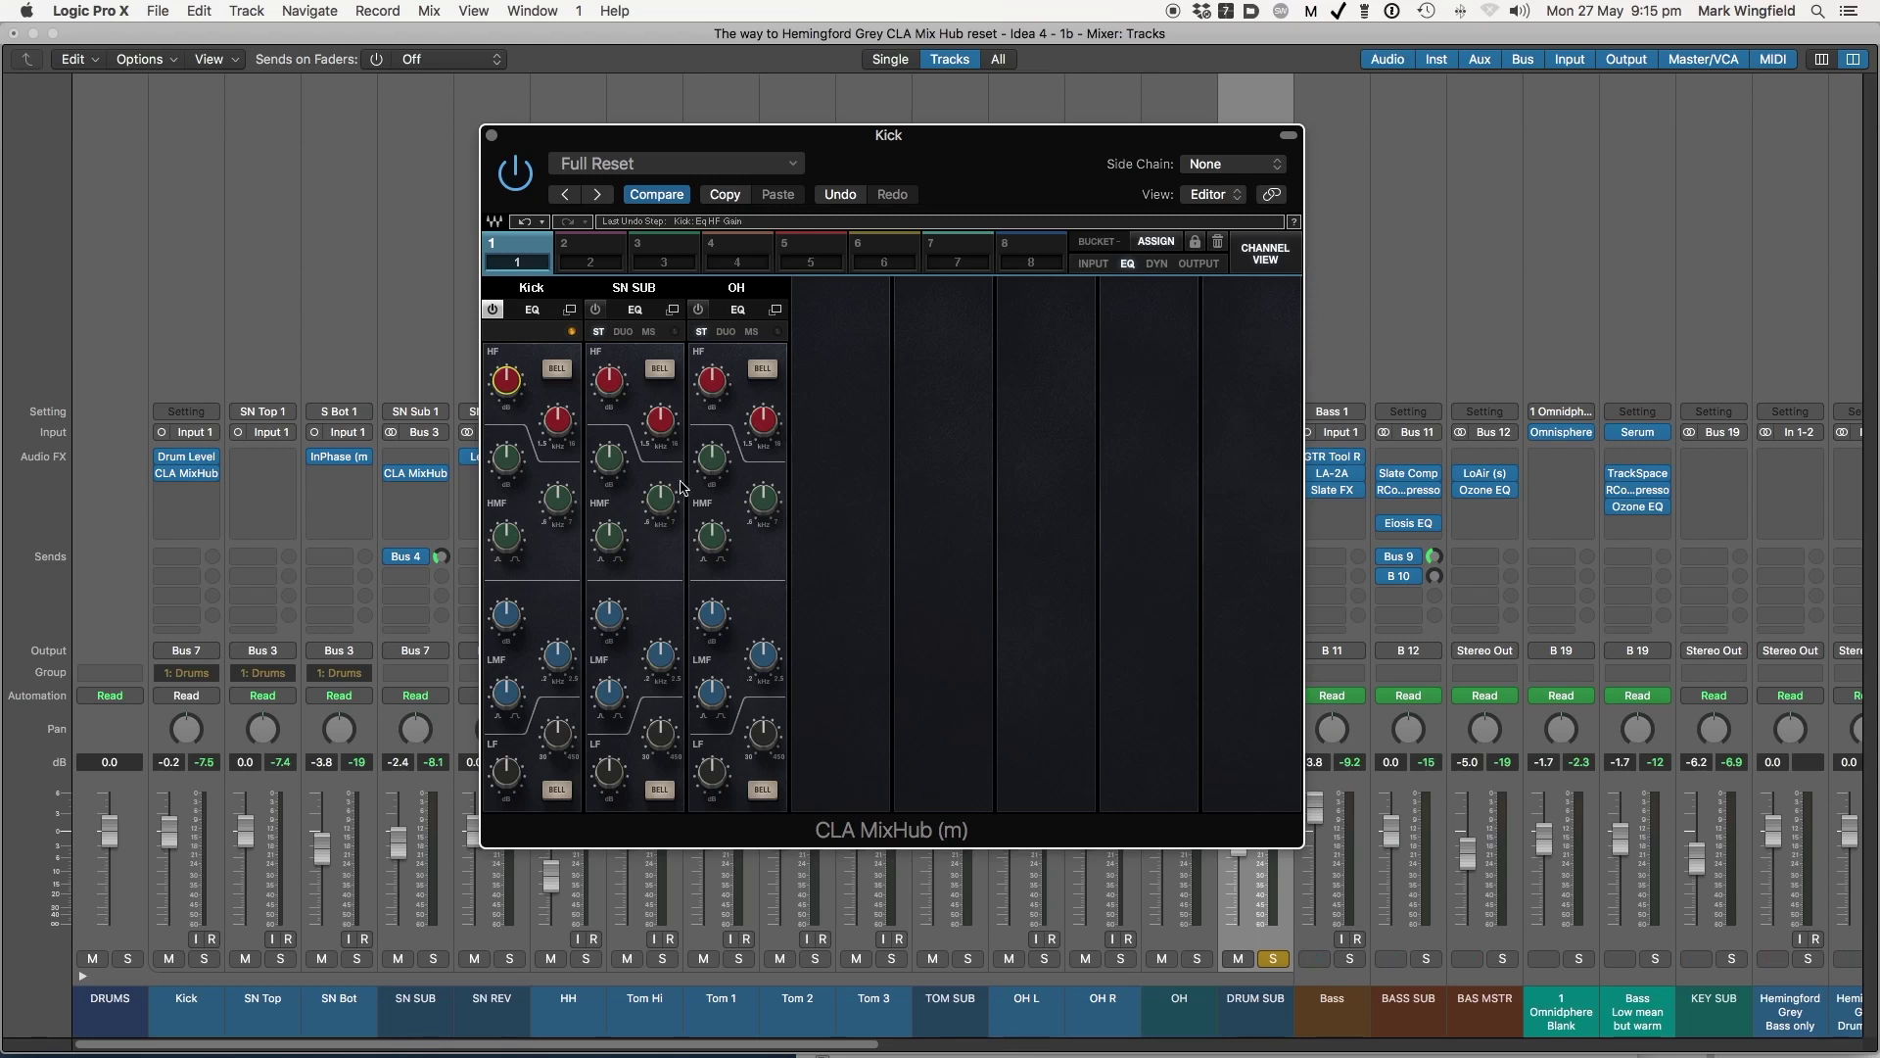
# During playback, lower the Kick's LF frequency, switch the LF band to bell and boost its gain strongly
pyautogui.moveTo(546, 510)
pyautogui.press('space')
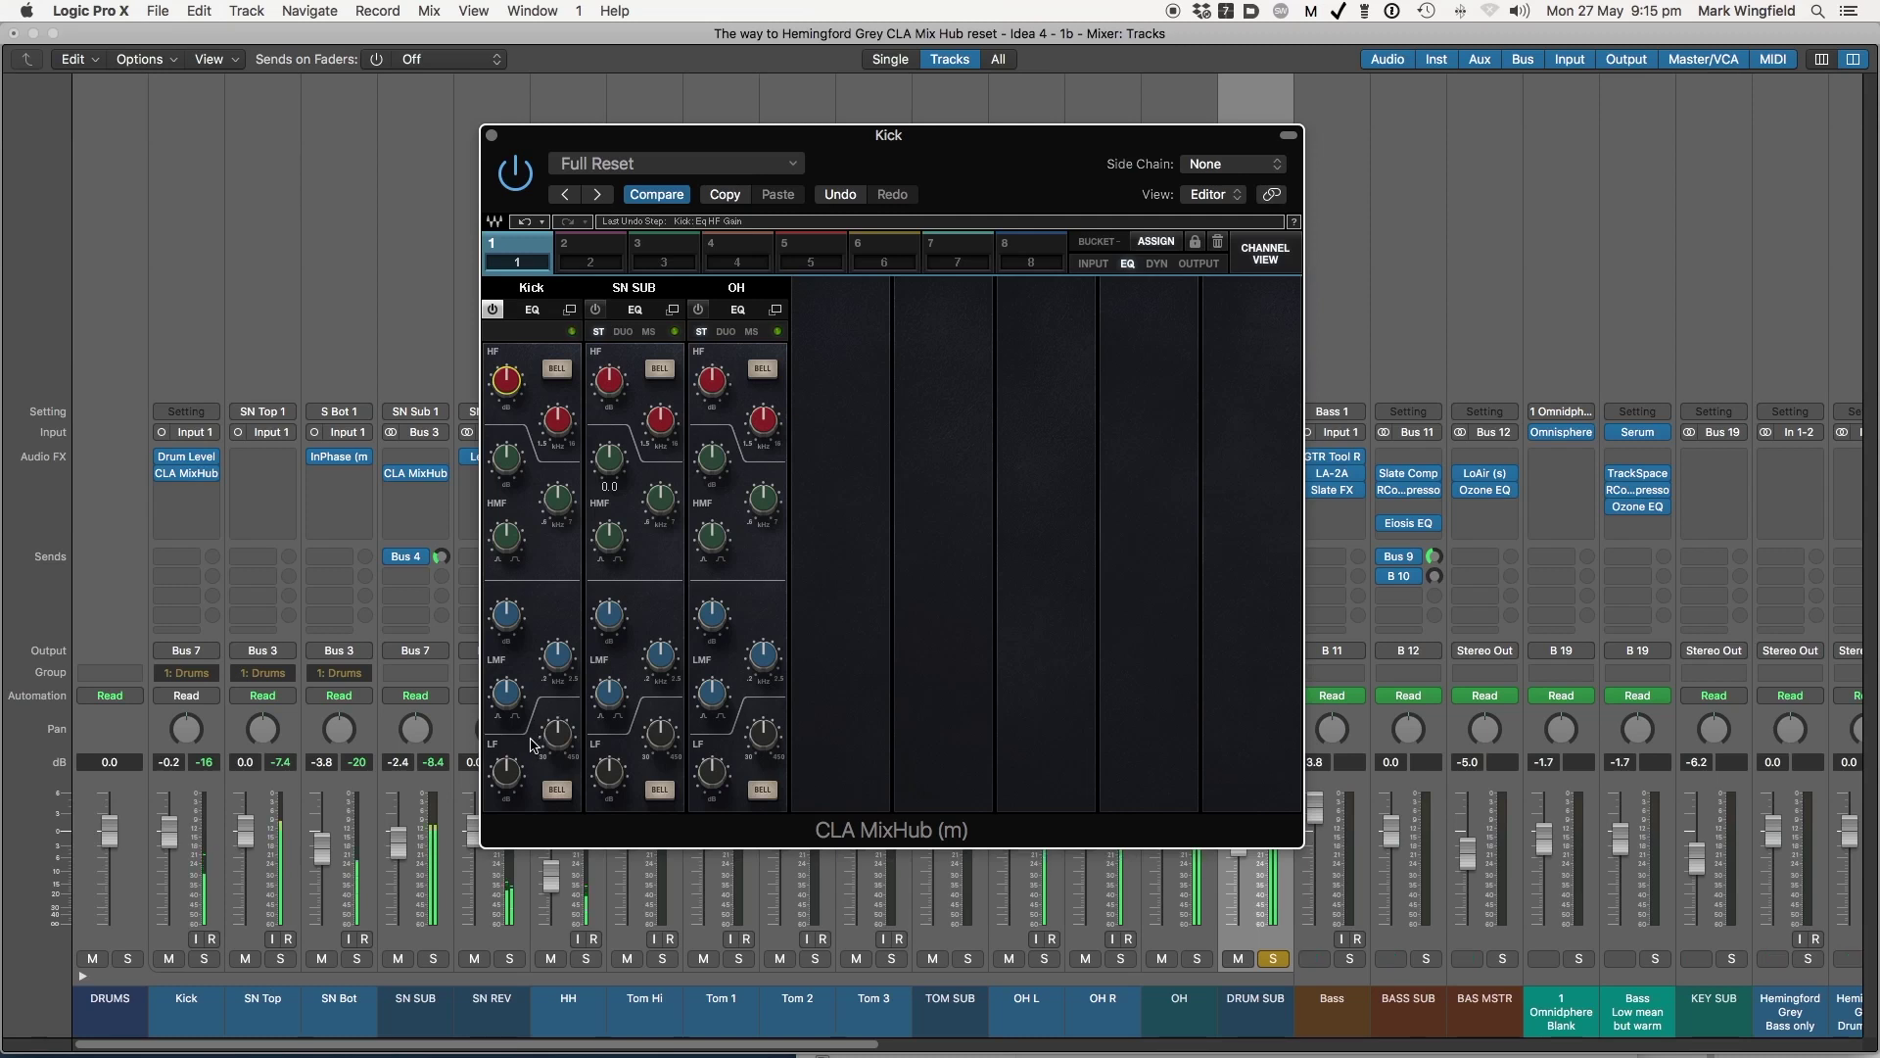
pyautogui.click(555, 732)
pyautogui.moveTo(555, 733); pyautogui.dragTo(556, 774)
pyautogui.click(556, 789)
pyautogui.moveTo(506, 772); pyautogui.dragTo(507, 709)
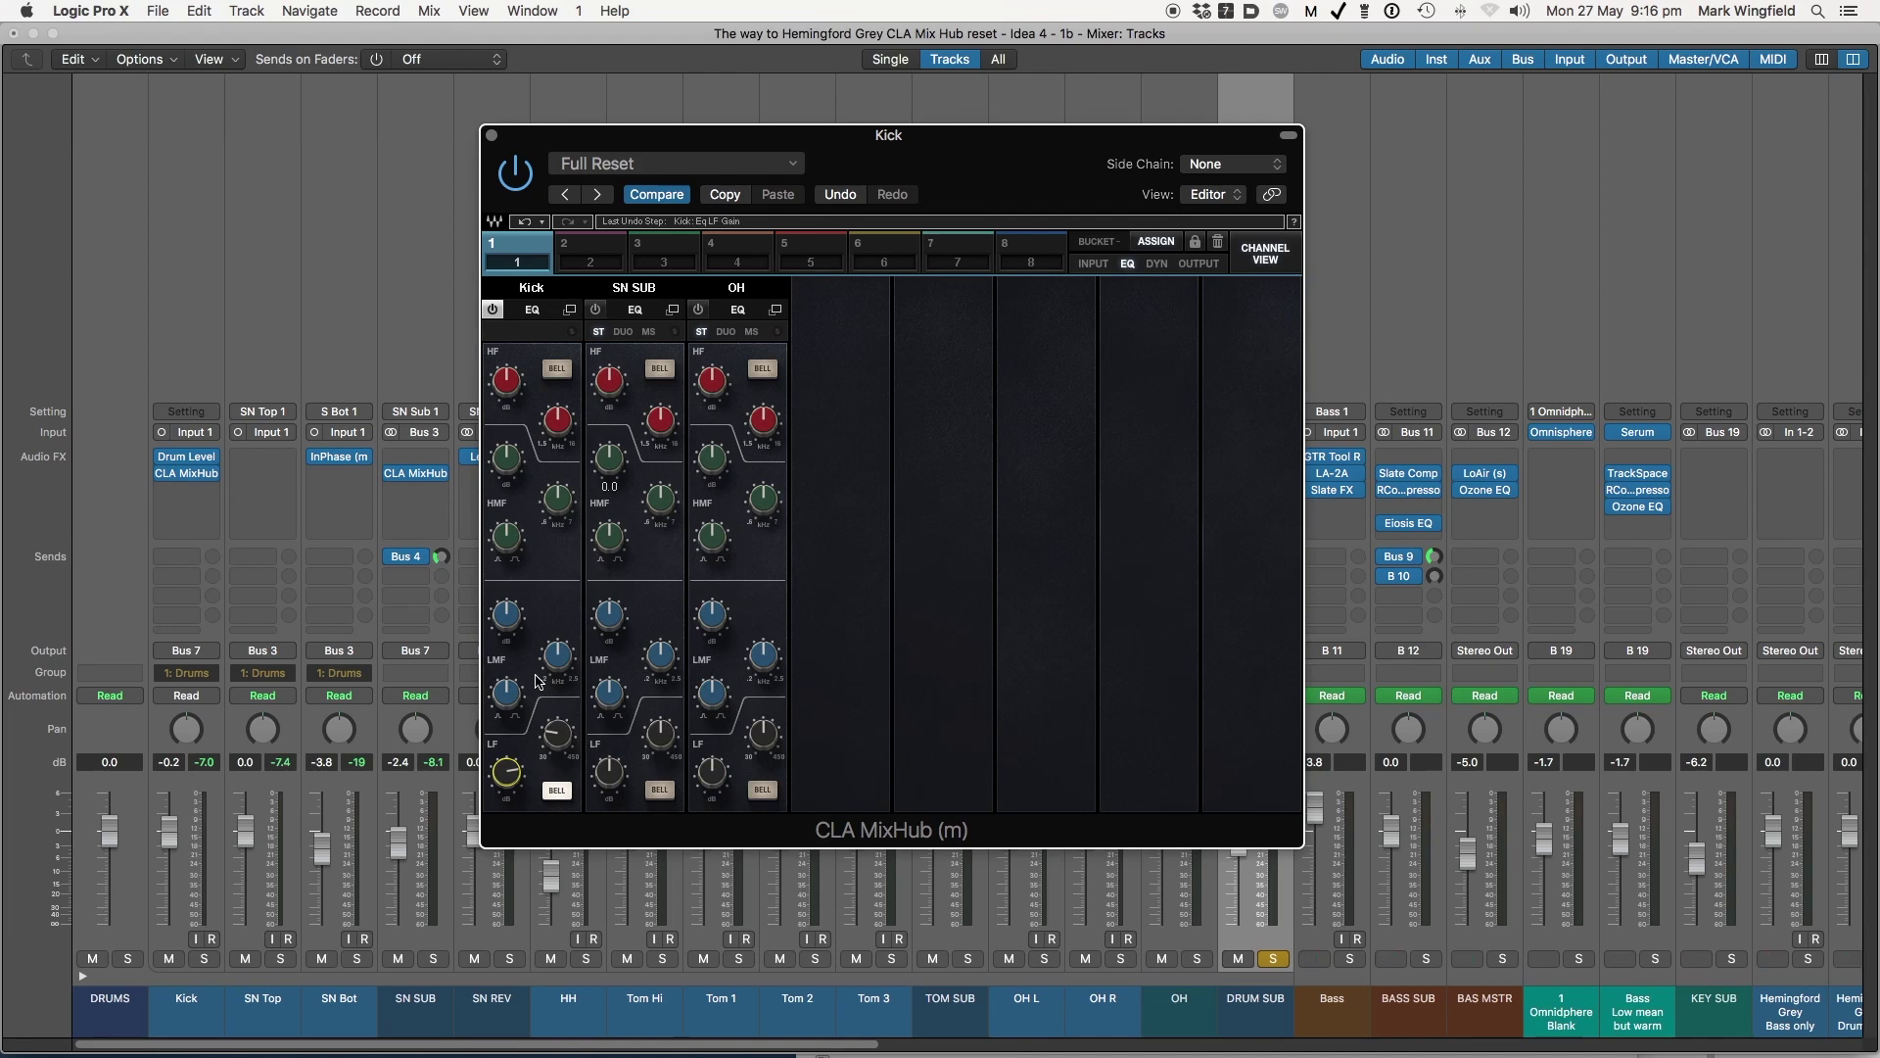
# Lower the Kick's LMF frequency, cut that band by about 4.6 dB and reduce its Q while playing the drums
pyautogui.press('space')
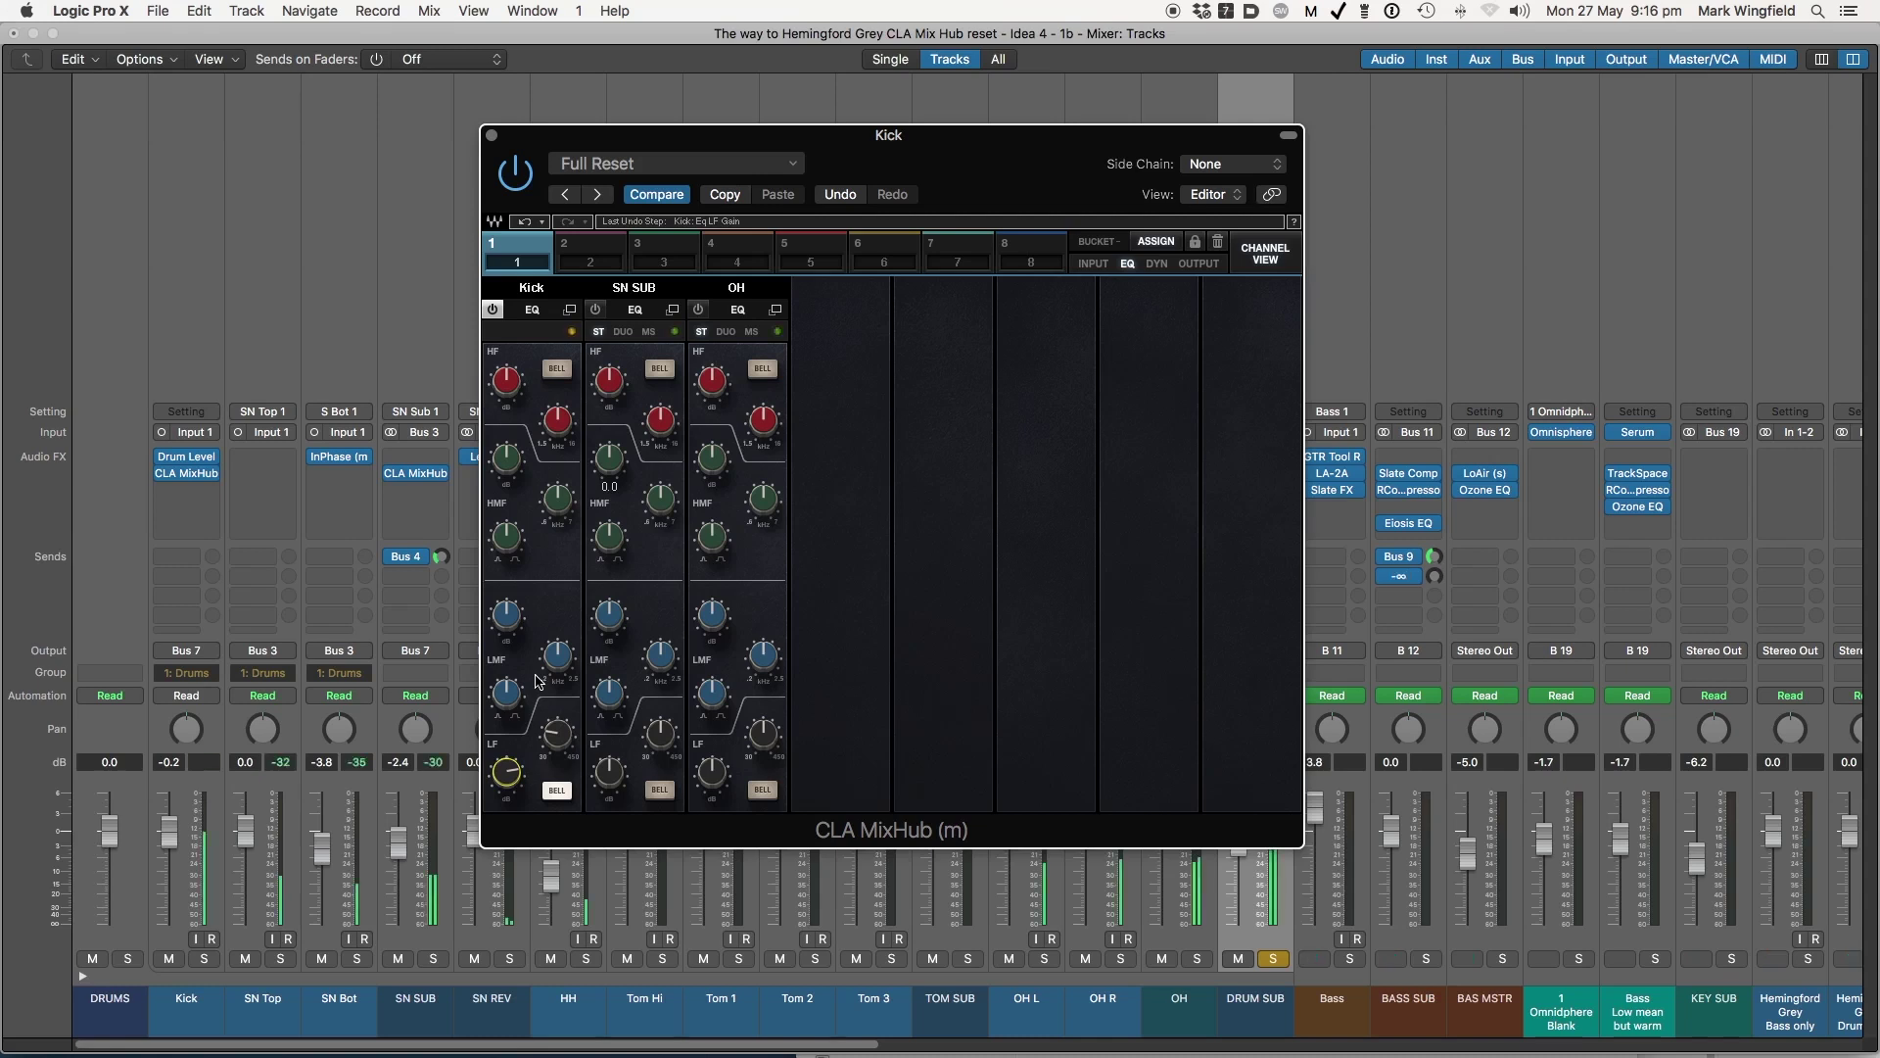
pyautogui.moveTo(559, 663); pyautogui.dragTo(559, 703)
pyautogui.moveTo(507, 615); pyautogui.dragTo(506, 617)
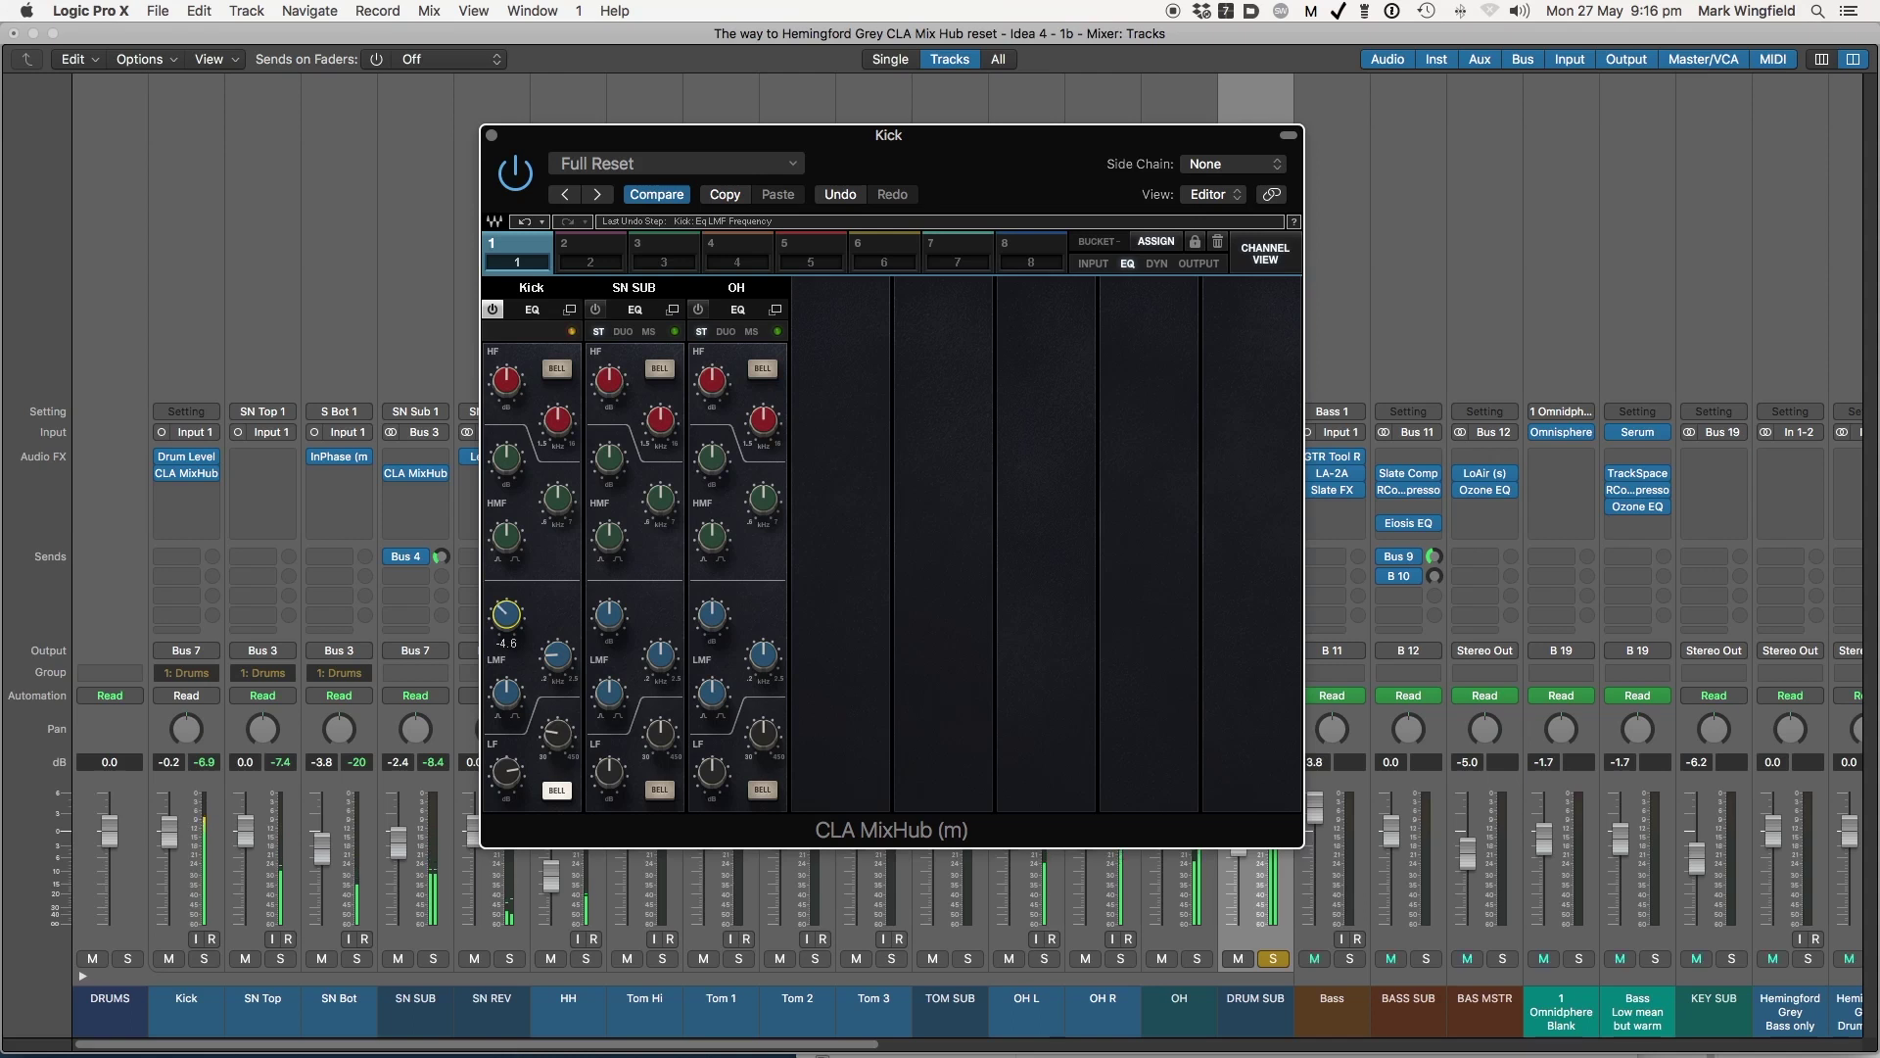
pyautogui.moveTo(506, 617); pyautogui.dragTo(507, 619)
pyautogui.moveTo(506, 694); pyautogui.dragTo(507, 695)
# Boost the Kick's HMF band with adjusted frequency and Q, and boost its HF band at a lower frequency
pyautogui.moveTo(556, 511); pyautogui.dragTo(507, 536)
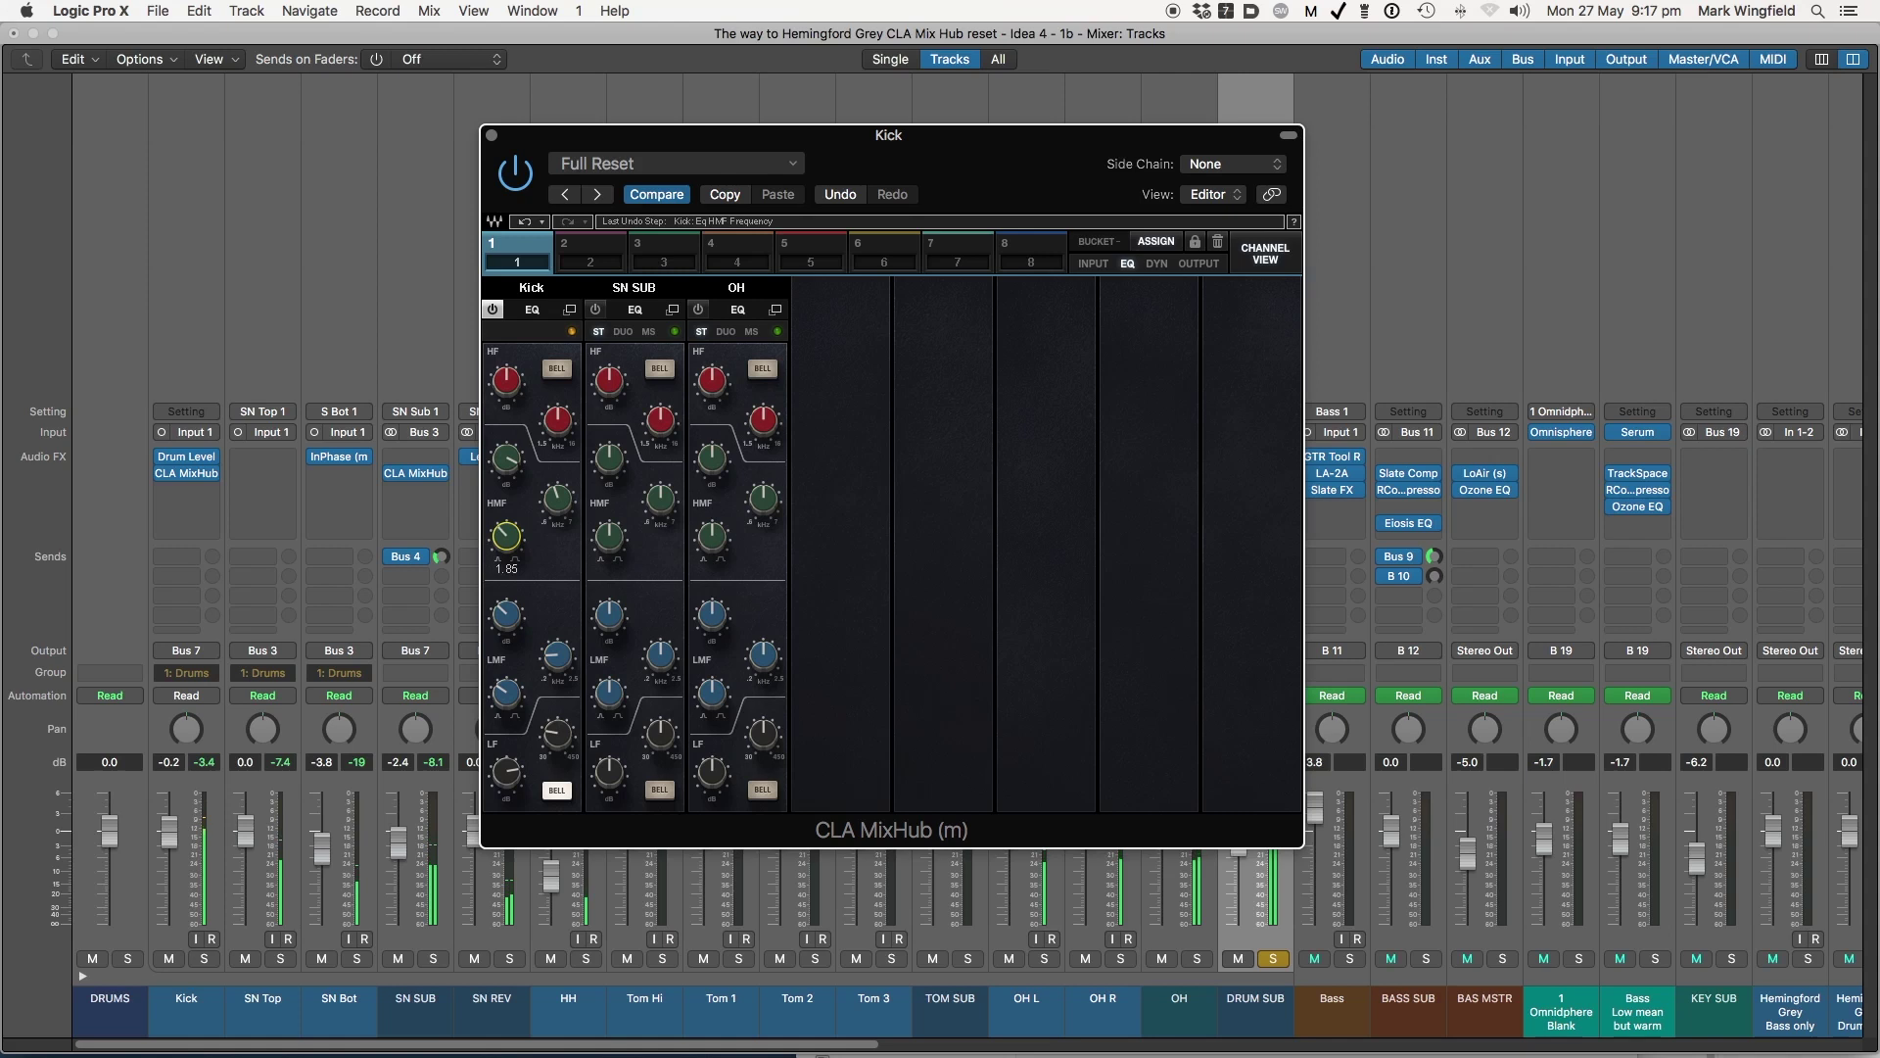
pyautogui.moveTo(506, 536); pyautogui.dragTo(519, 538)
pyautogui.moveTo(518, 388); pyautogui.dragTo(557, 428)
# Compare the Kick with its EQ section bypassed and engaged, finishing with the EQ on
pyautogui.click(493, 309)
pyautogui.click(492, 310)
pyautogui.click(492, 311)
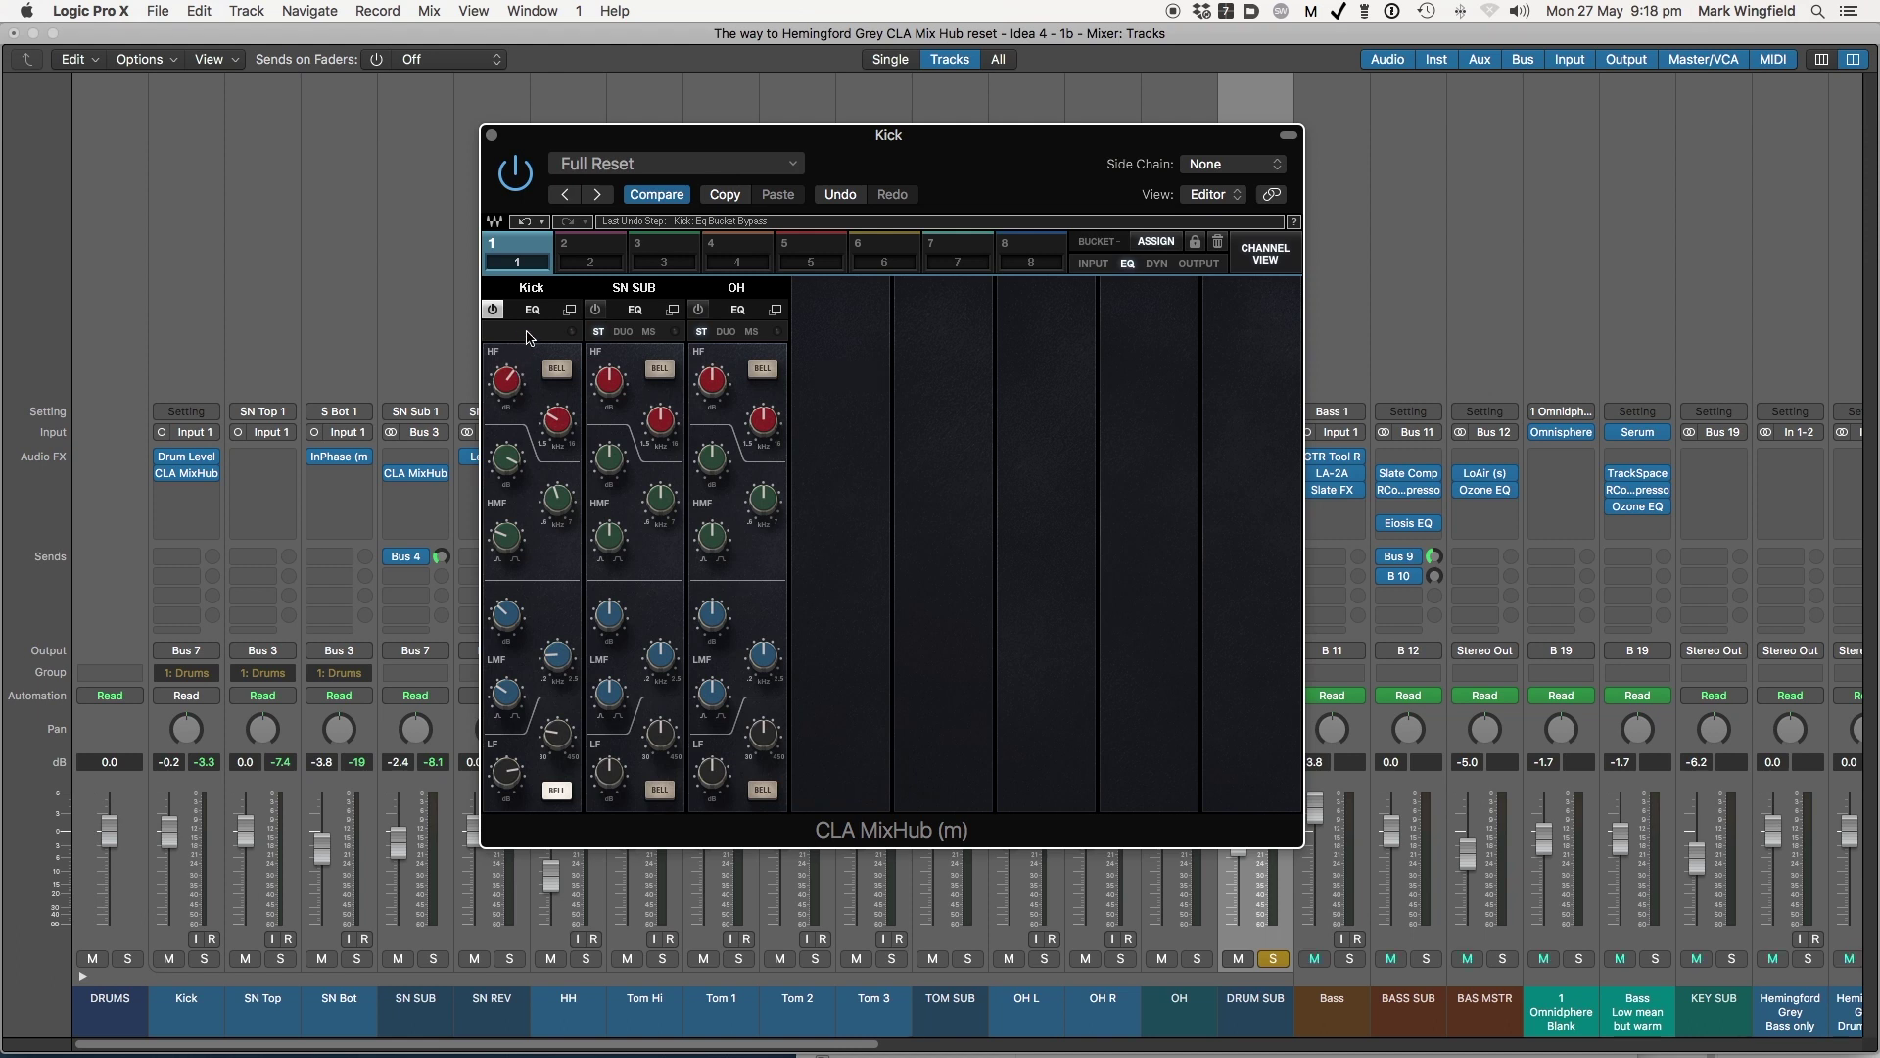
pyautogui.click(494, 311)
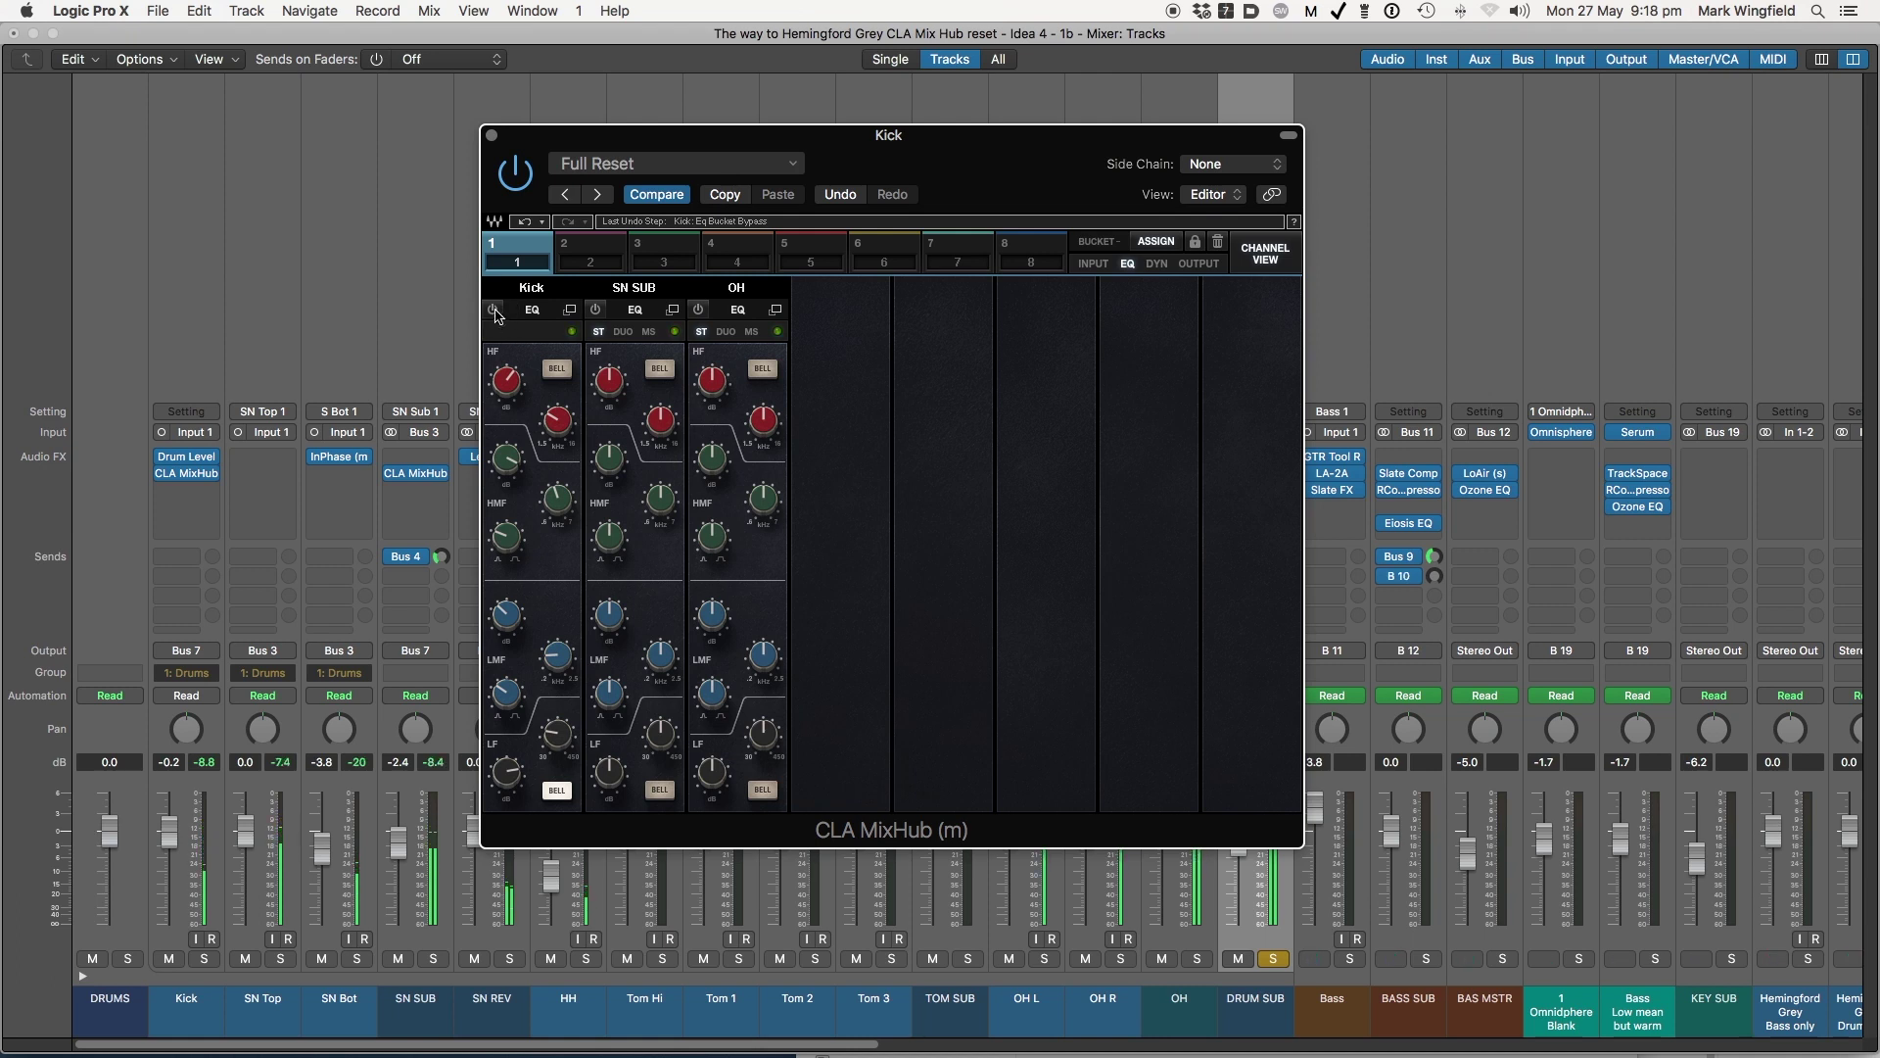
pyautogui.click(494, 311)
# Boost SN SUB's HMF by about 2.9 dB at a slightly lower frequency, and boost its HF band with the frequency lowered
pyautogui.click(607, 457)
pyautogui.click(608, 457)
pyautogui.moveTo(608, 456); pyautogui.dragTo(608, 440)
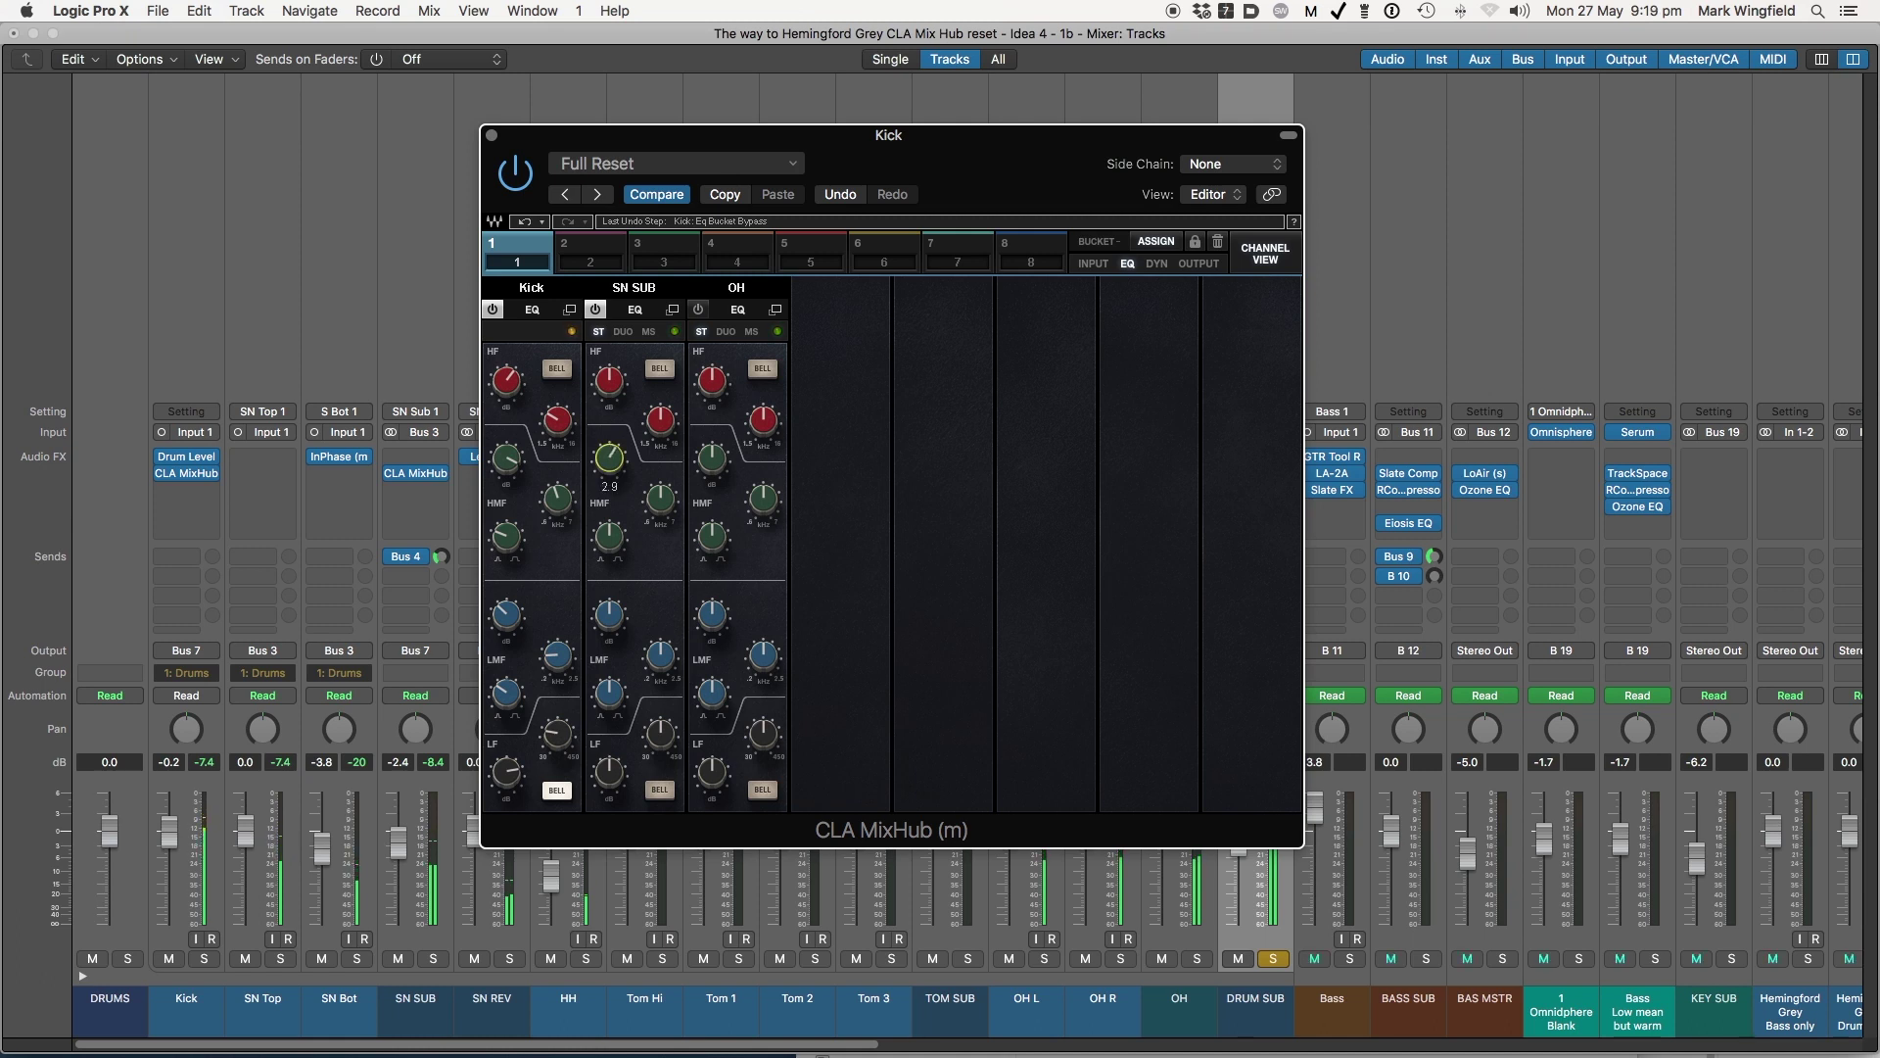
pyautogui.click(661, 498)
pyautogui.moveTo(661, 500)
pyautogui.mouseDown()
pyautogui.moveTo(661, 520)
pyautogui.moveTo(664, 499)
pyautogui.mouseUp()
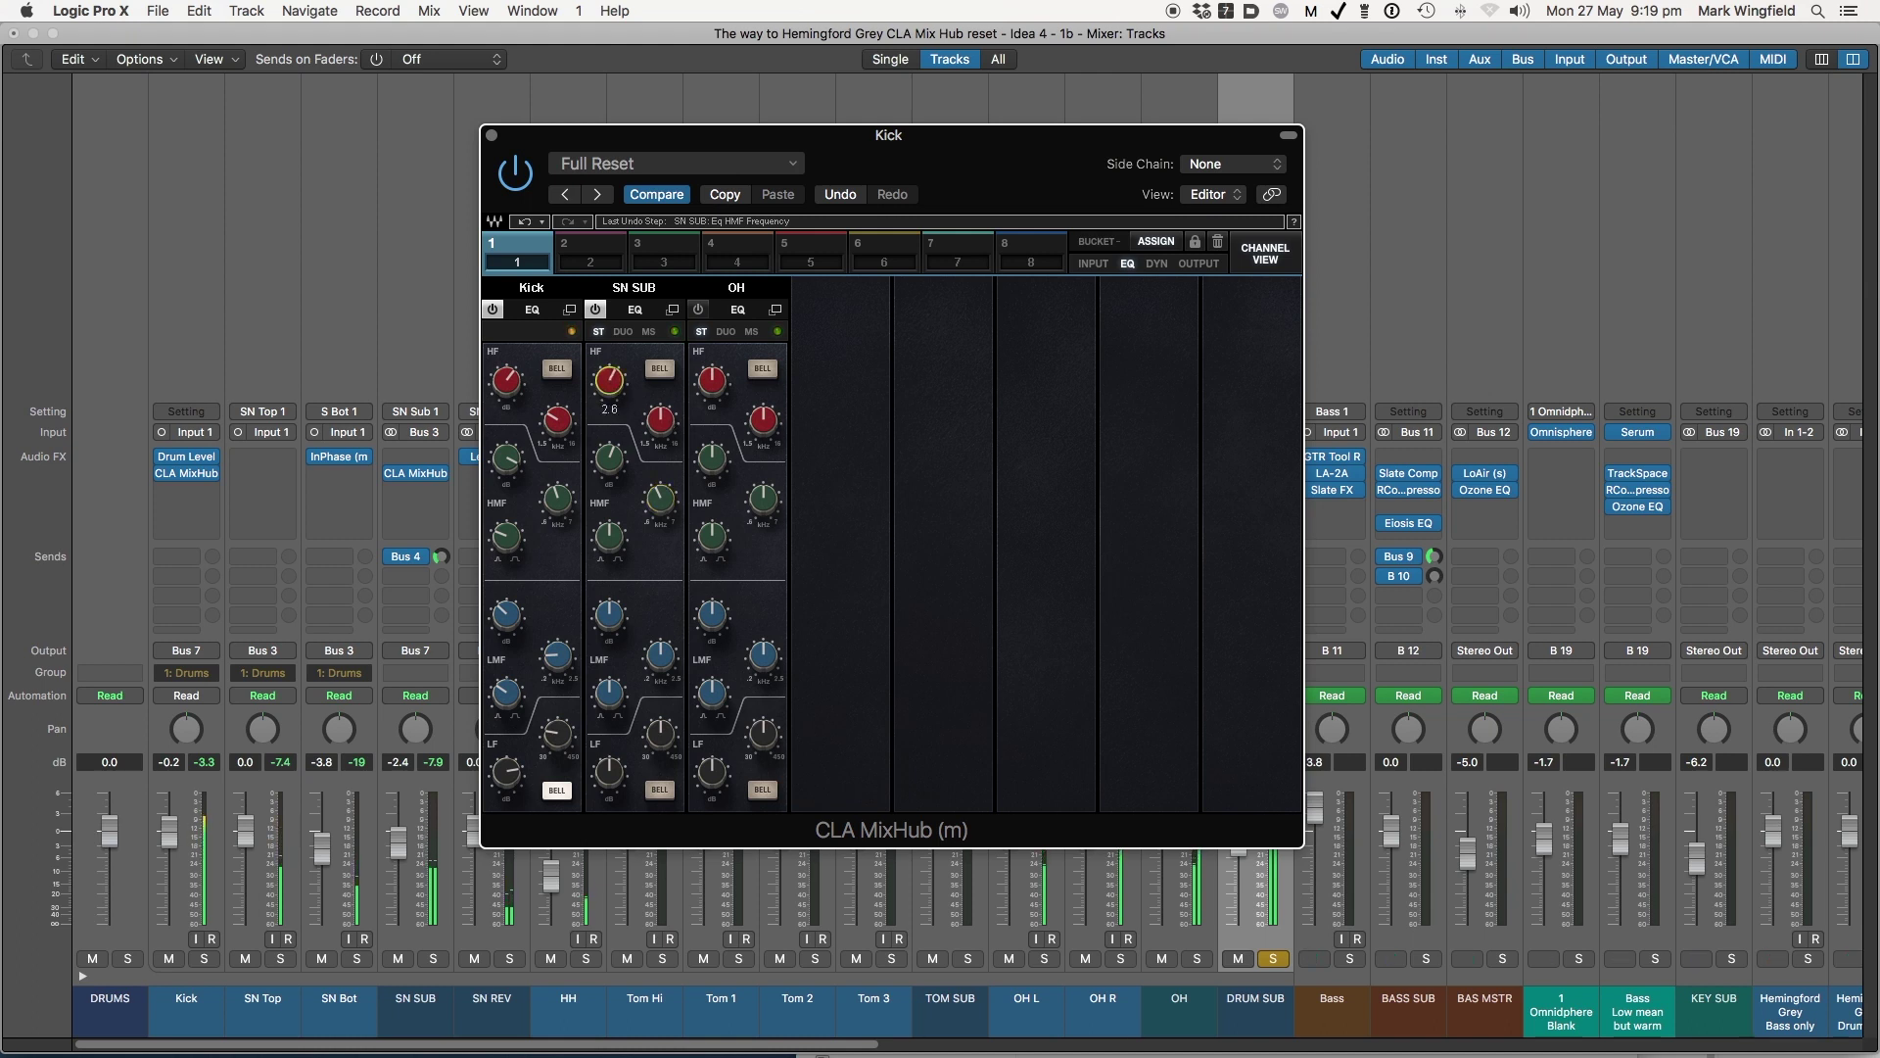
pyautogui.moveTo(609, 380); pyautogui.dragTo(660, 427)
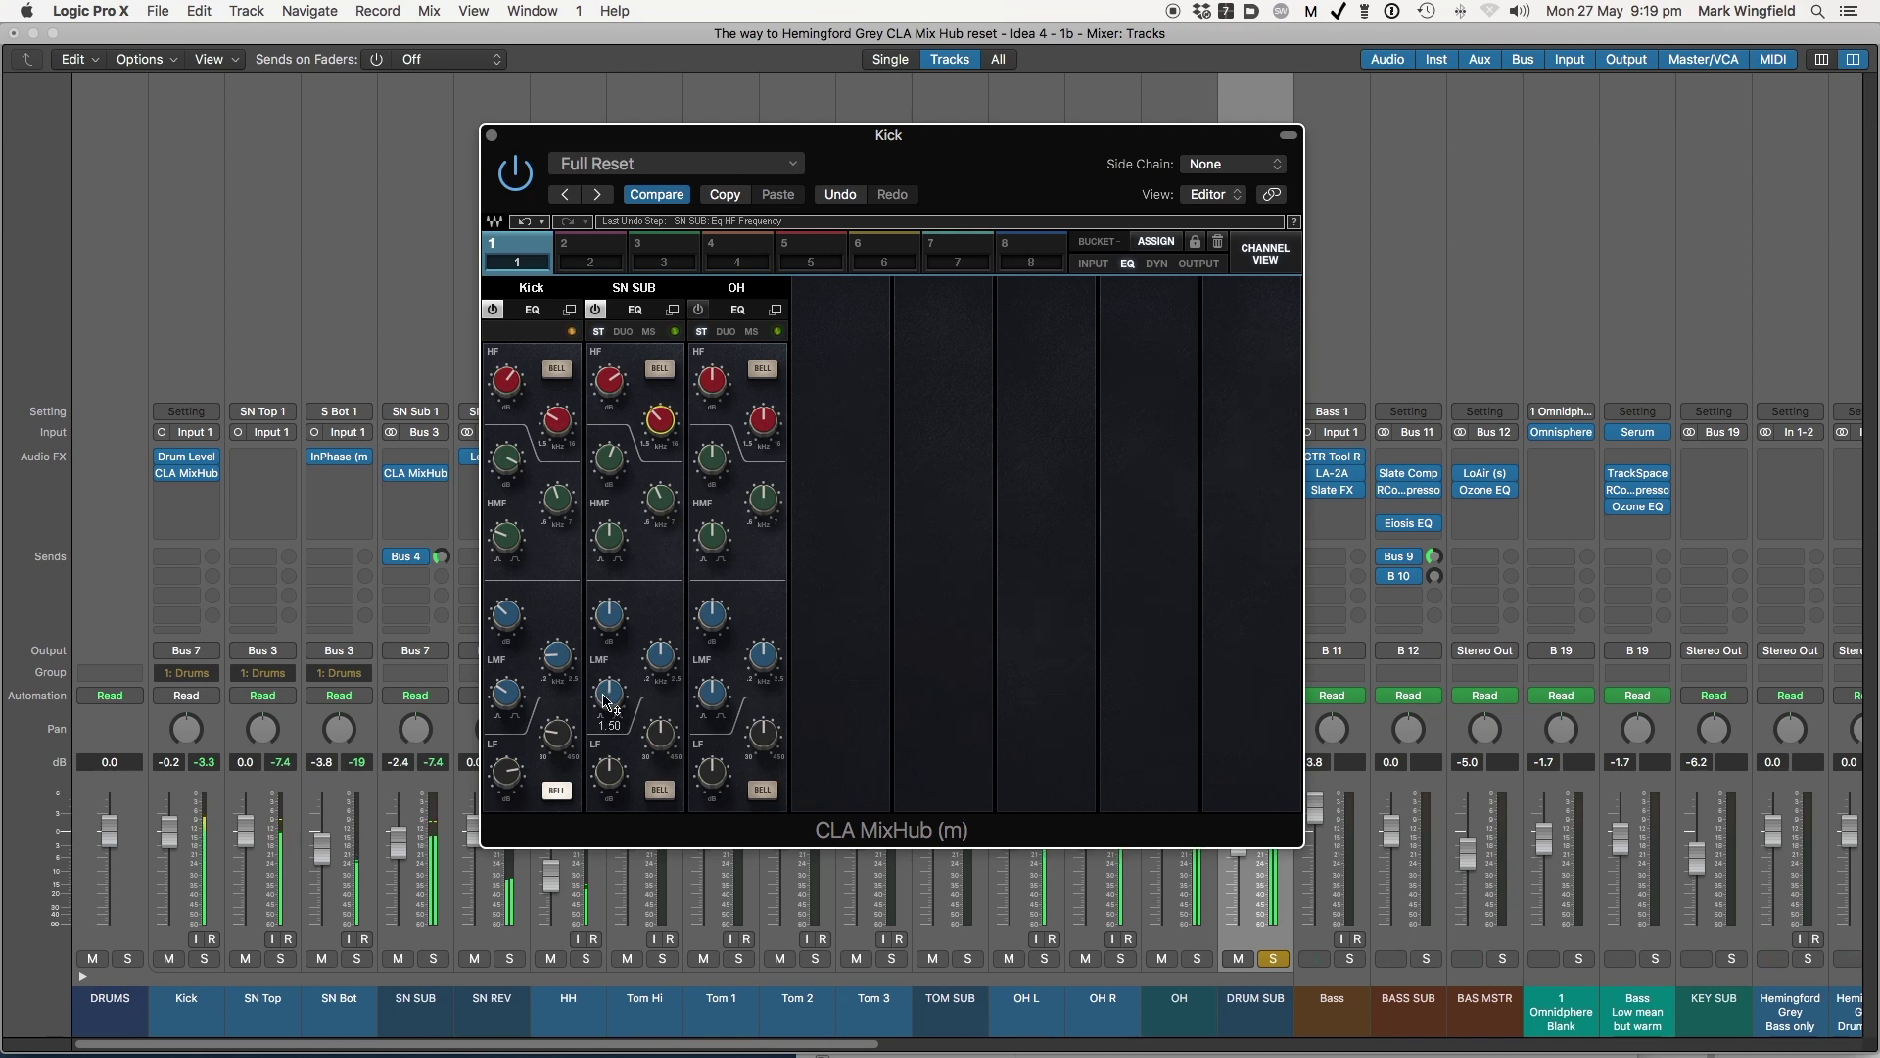
# Cut SN SUB's LMF gain slightly, lower the band's frequency and reduce its Q
pyautogui.click(611, 617)
pyautogui.click(611, 617)
pyautogui.moveTo(609, 615); pyautogui.dragTo(609, 676)
pyautogui.click(661, 655)
pyautogui.click(609, 693)
pyautogui.moveTo(609, 693); pyautogui.dragTo(609, 693)
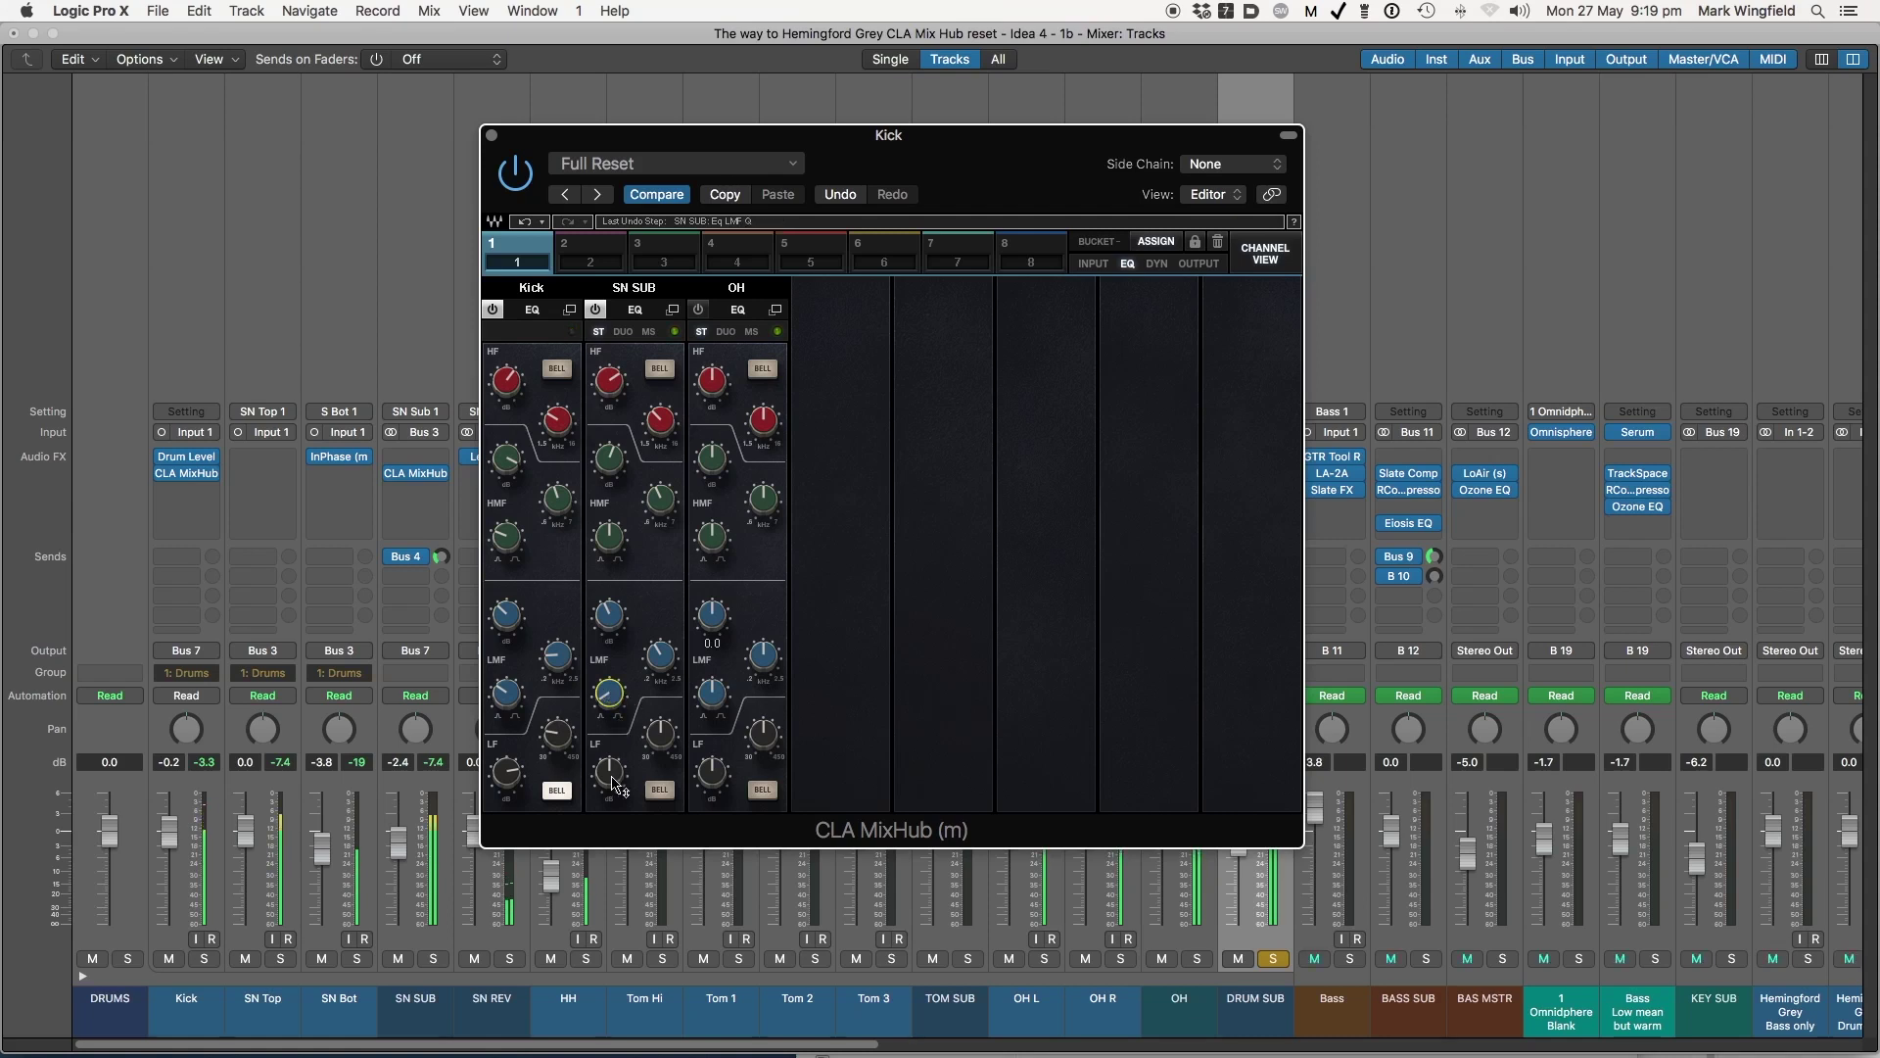
# Boost SN SUB's LF band by about 2.1 dB at a raised frequency and switch it to bell
pyautogui.moveTo(661, 734); pyautogui.dragTo(609, 772)
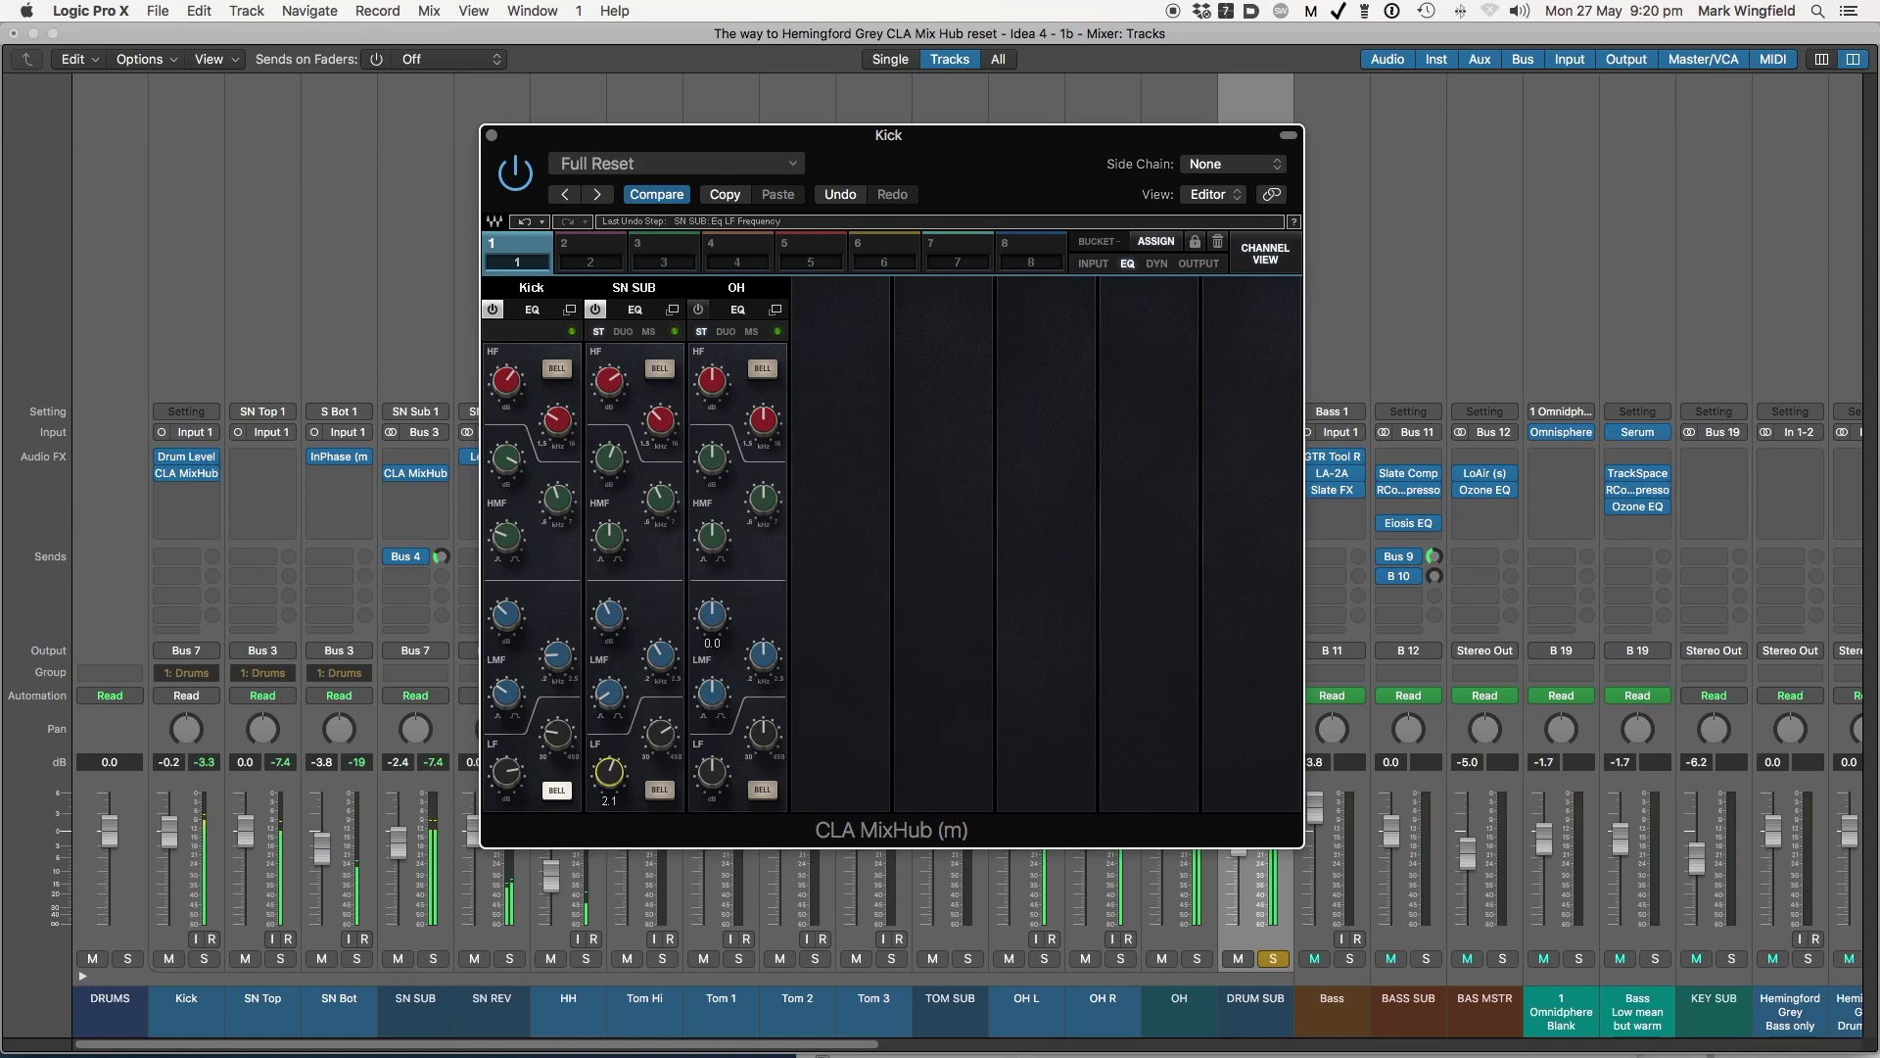
pyautogui.moveTo(609, 771); pyautogui.dragTo(609, 772)
pyautogui.click(660, 791)
# Compare shelf and bell shapes on SN SUB's HF band and leave it set to bell
pyautogui.click(663, 371)
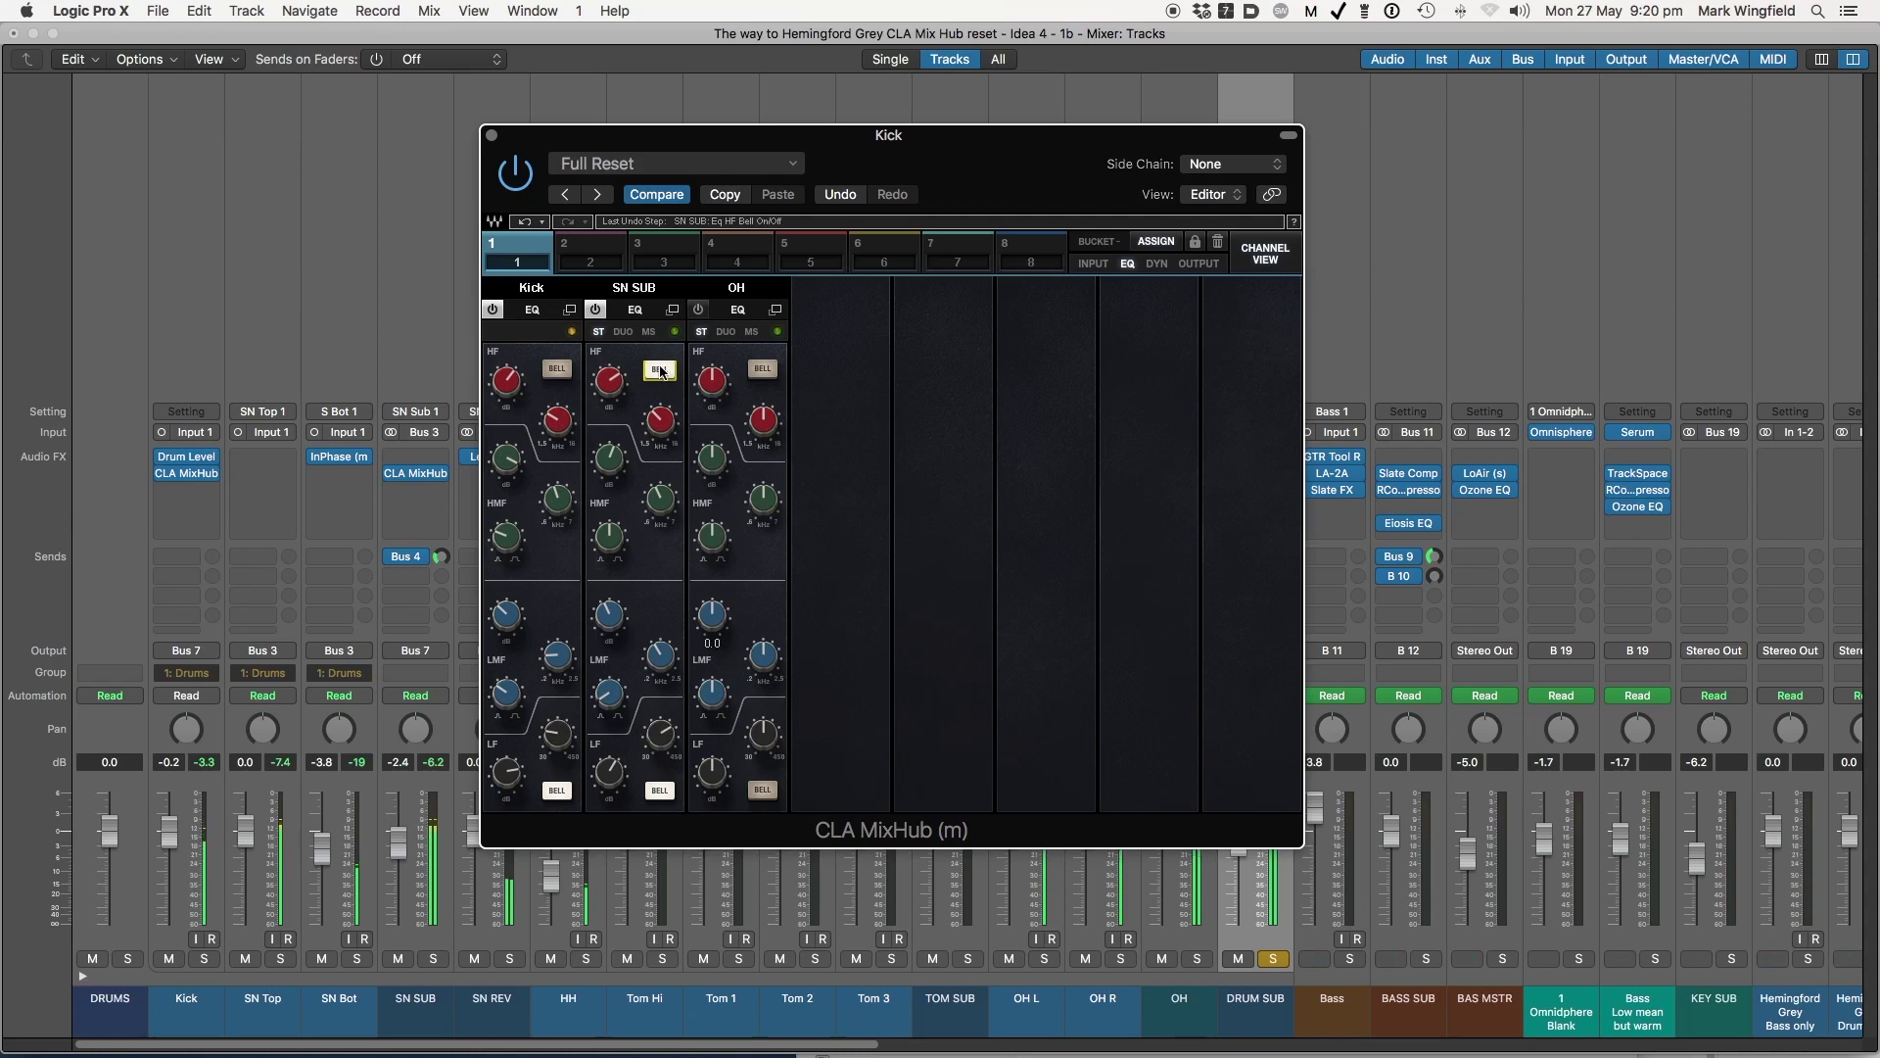
pyautogui.click(661, 370)
pyautogui.click(661, 372)
# Compare SN SUB with its EQ section bypassed and engaged during playback, finishing with the EQ on
pyautogui.click(596, 309)
pyautogui.click(597, 310)
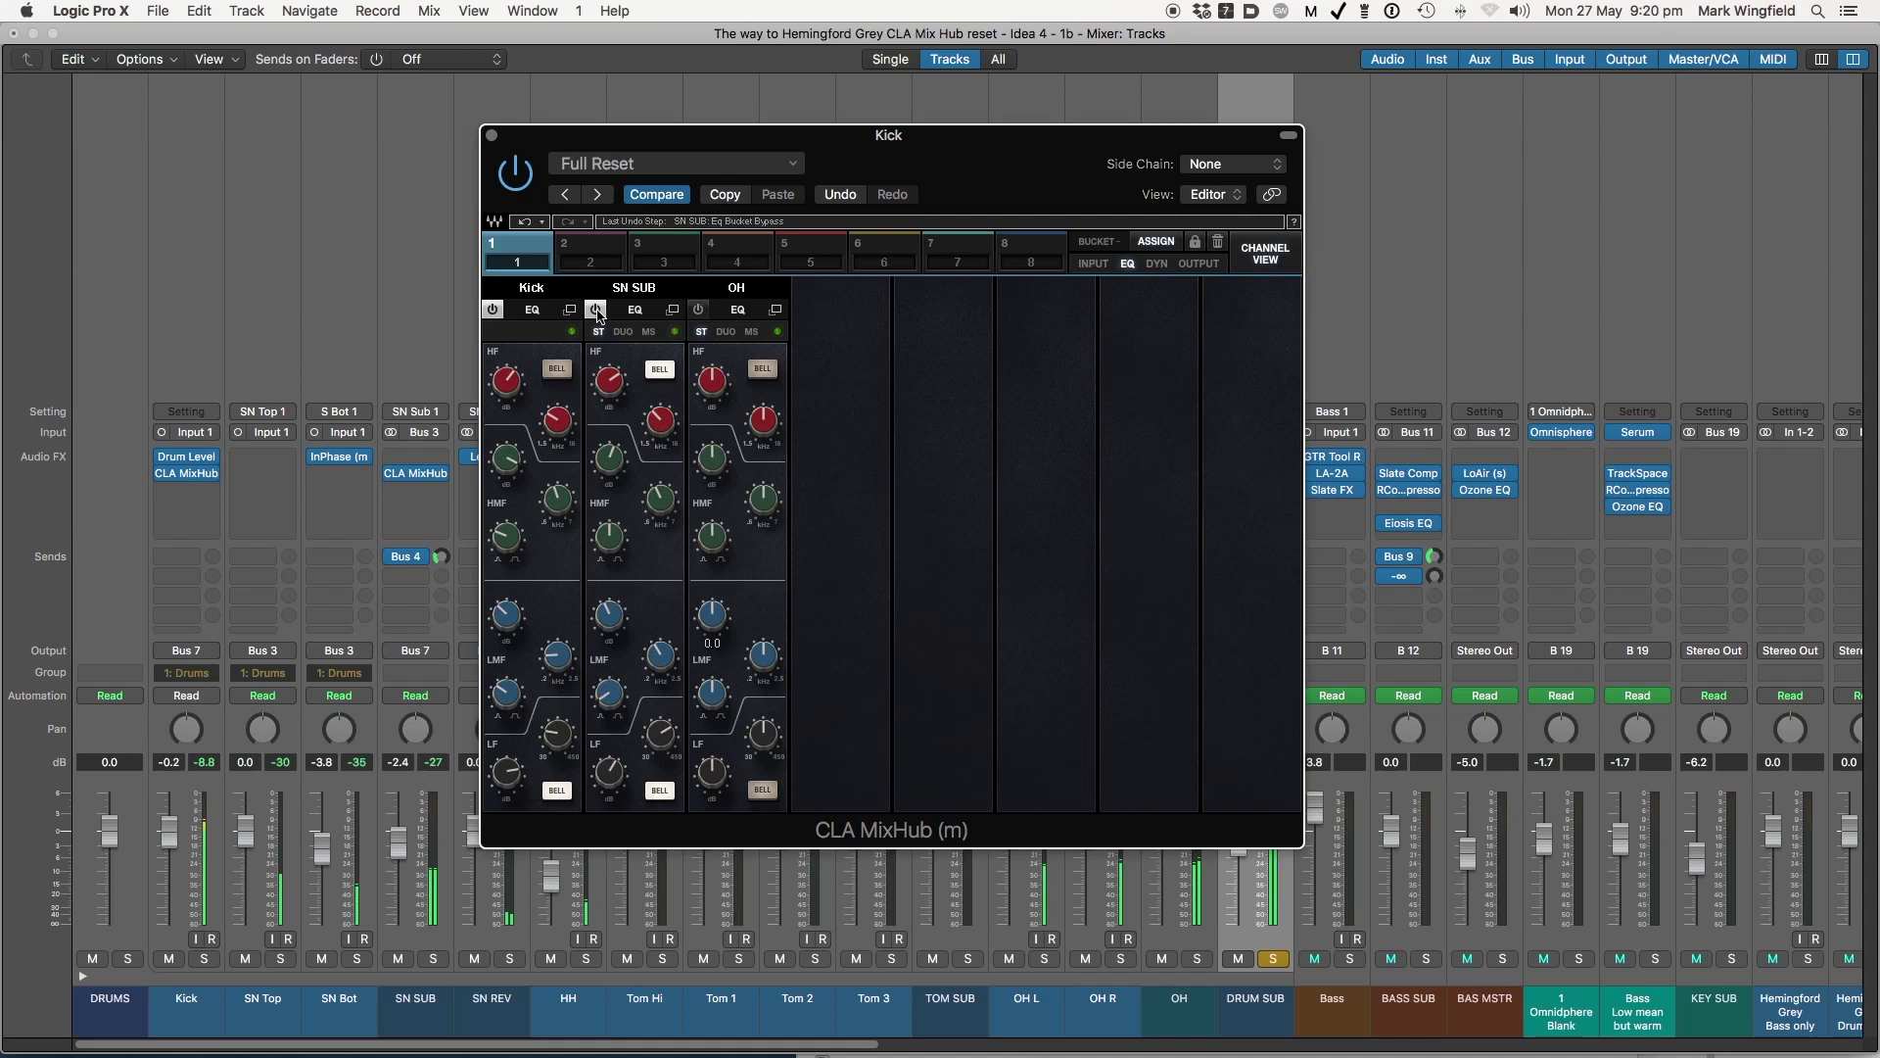
pyautogui.click(596, 310)
pyautogui.click(596, 310)
pyautogui.click(596, 310)
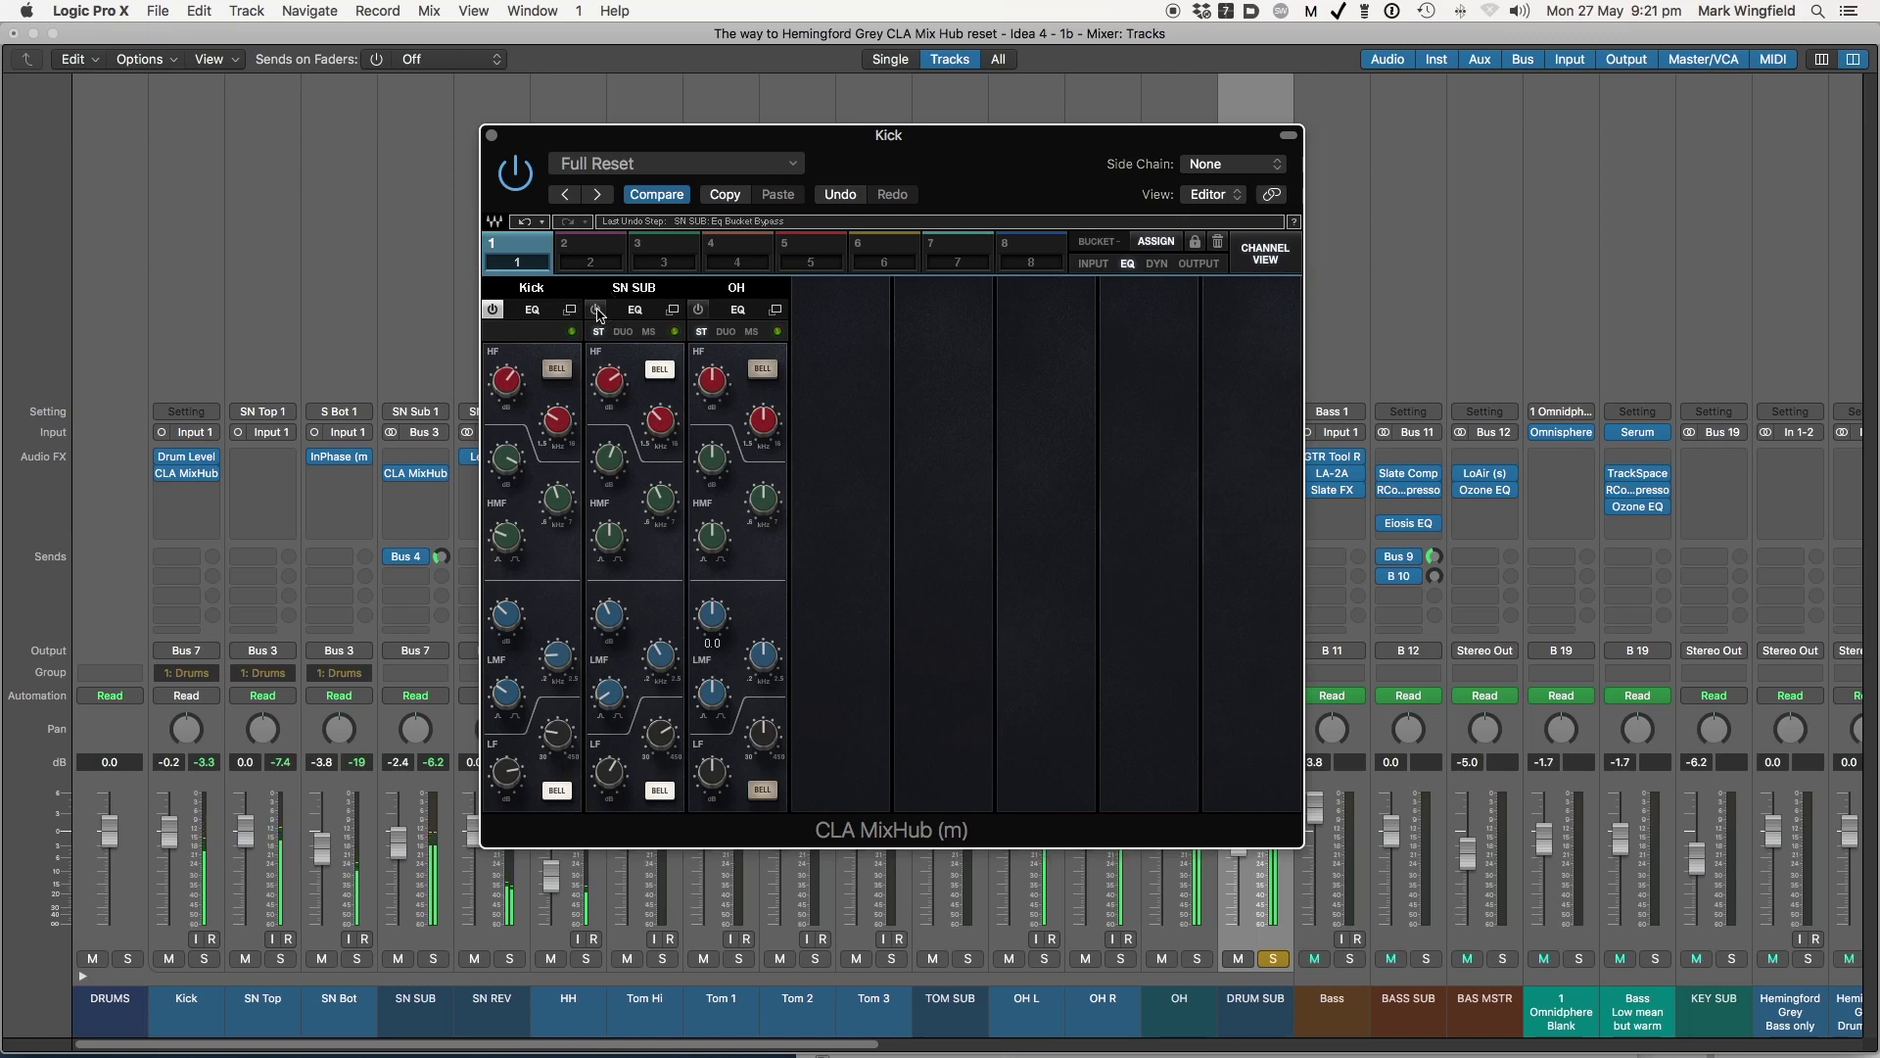
pyautogui.click(596, 310)
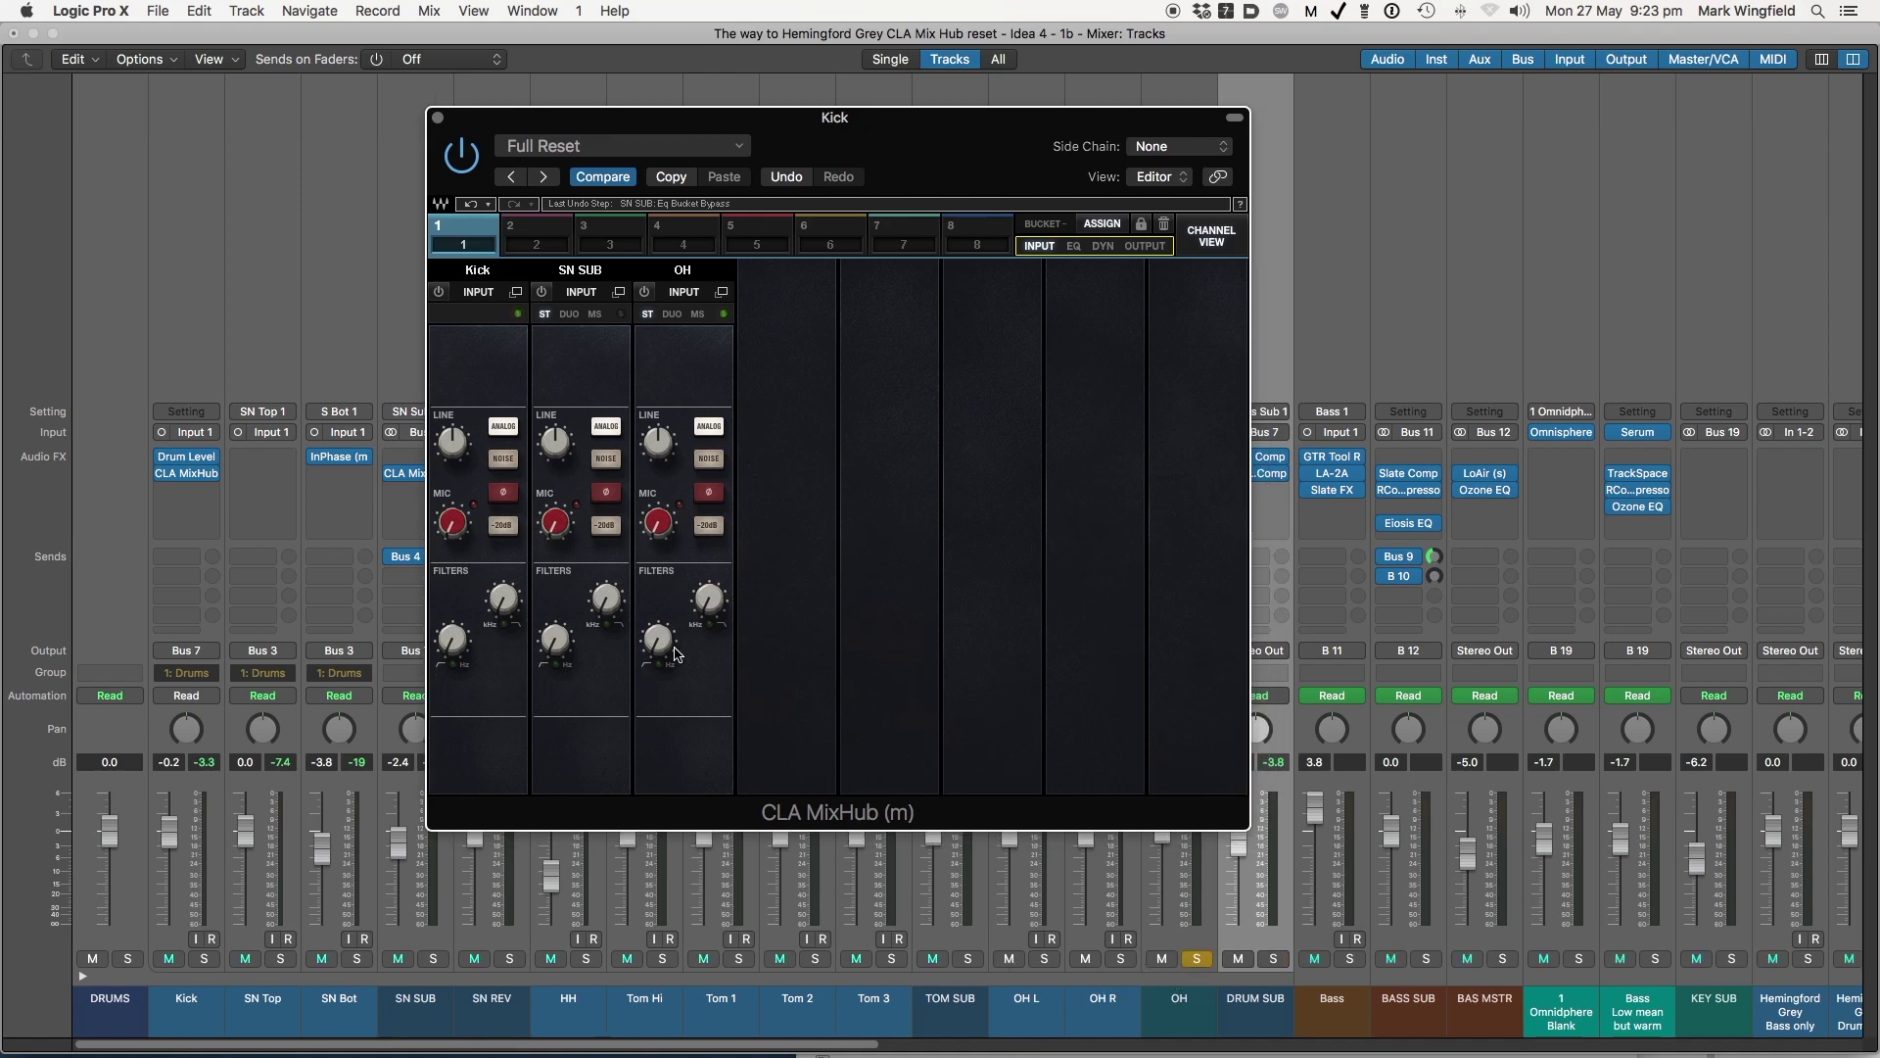
# Show the bucket's INPUT sections and raise the high-pass filter cutoff on the OH channel
pyautogui.moveTo(660, 648)
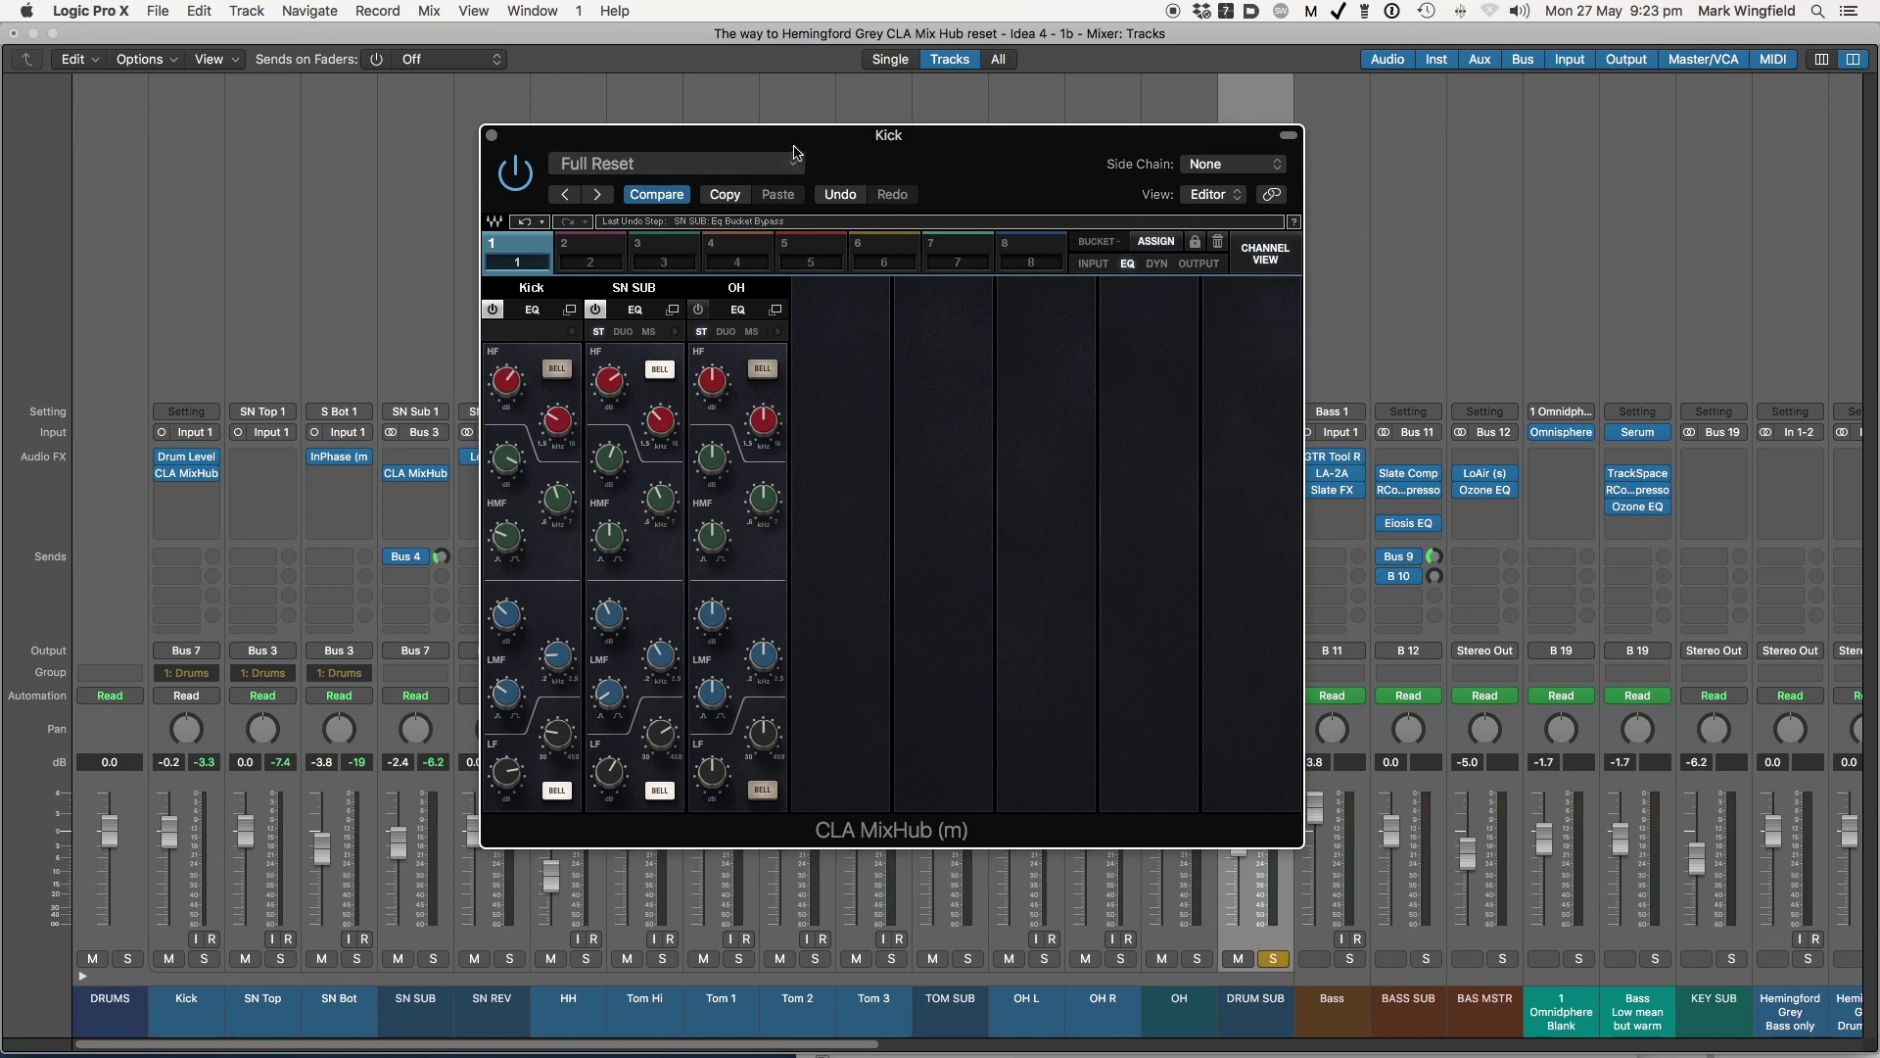
pyautogui.moveTo(796, 152); pyautogui.dragTo(760, 142)
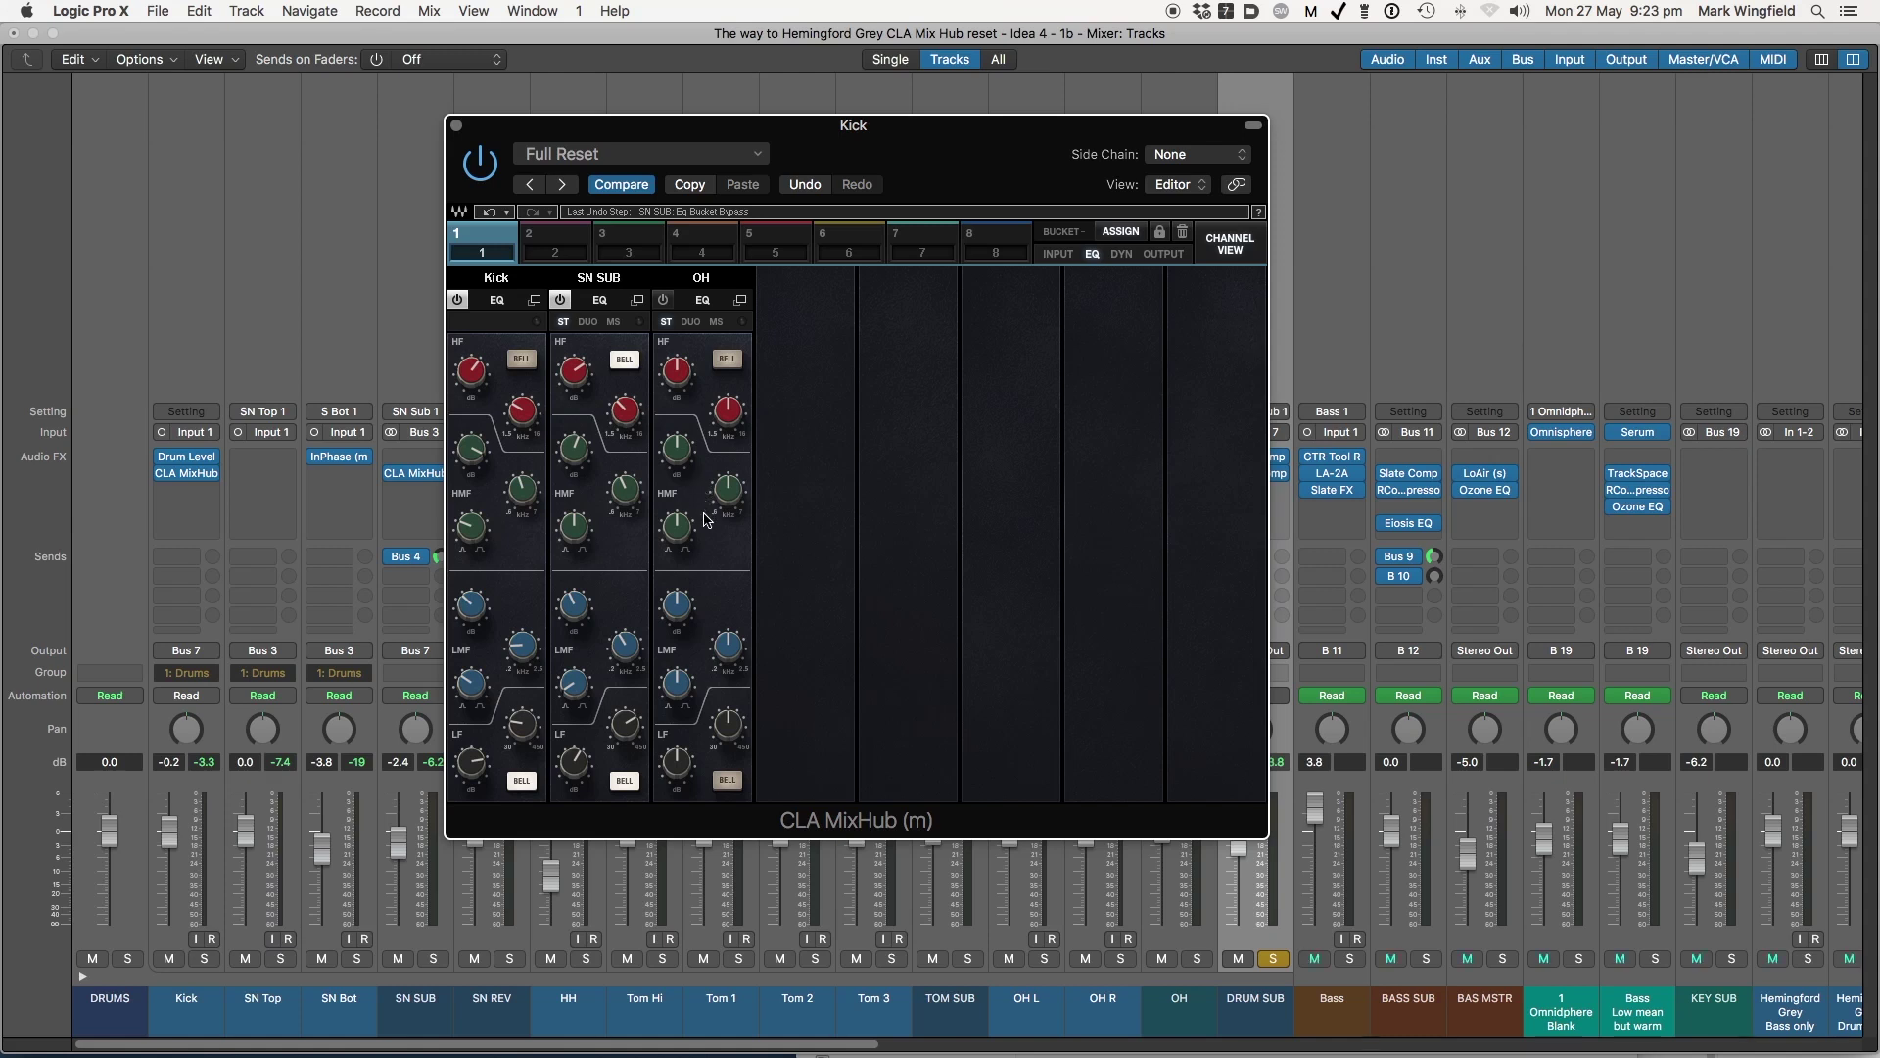
pyautogui.click(1059, 255)
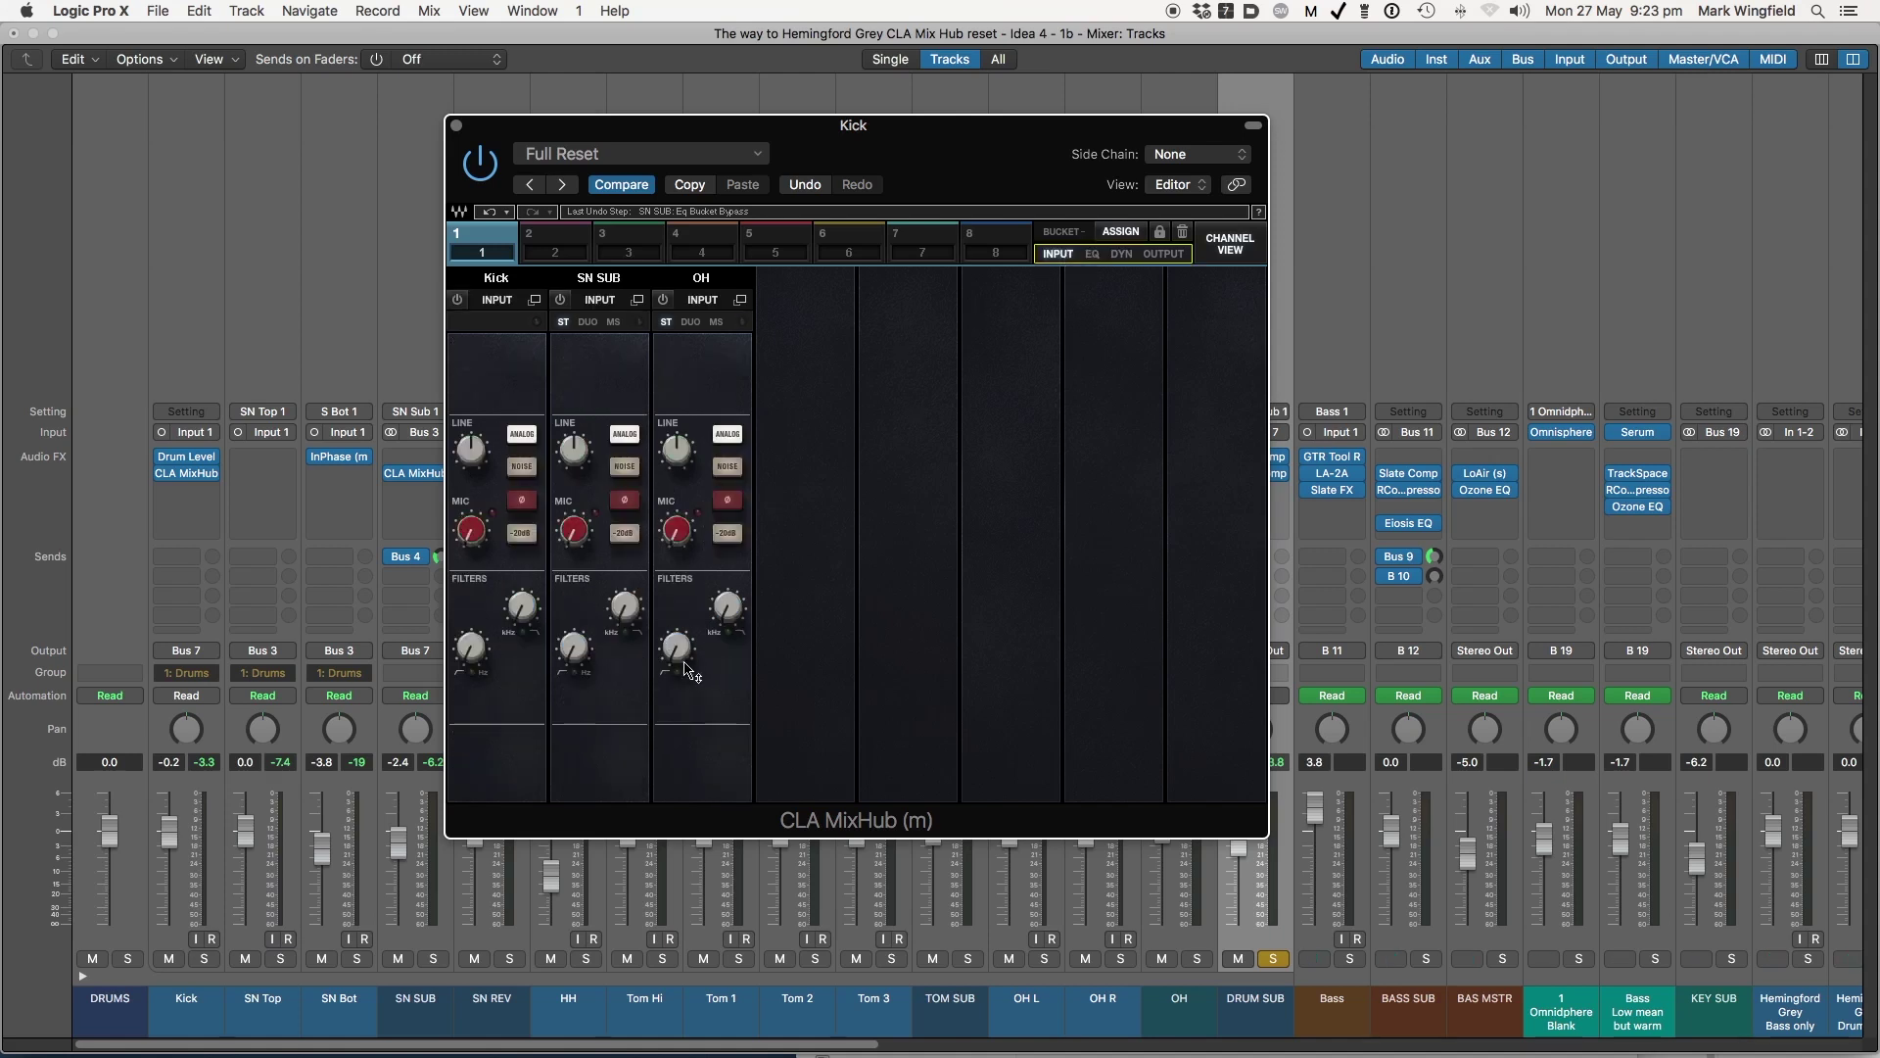
pyautogui.moveTo(688, 662)
pyautogui.click(676, 646)
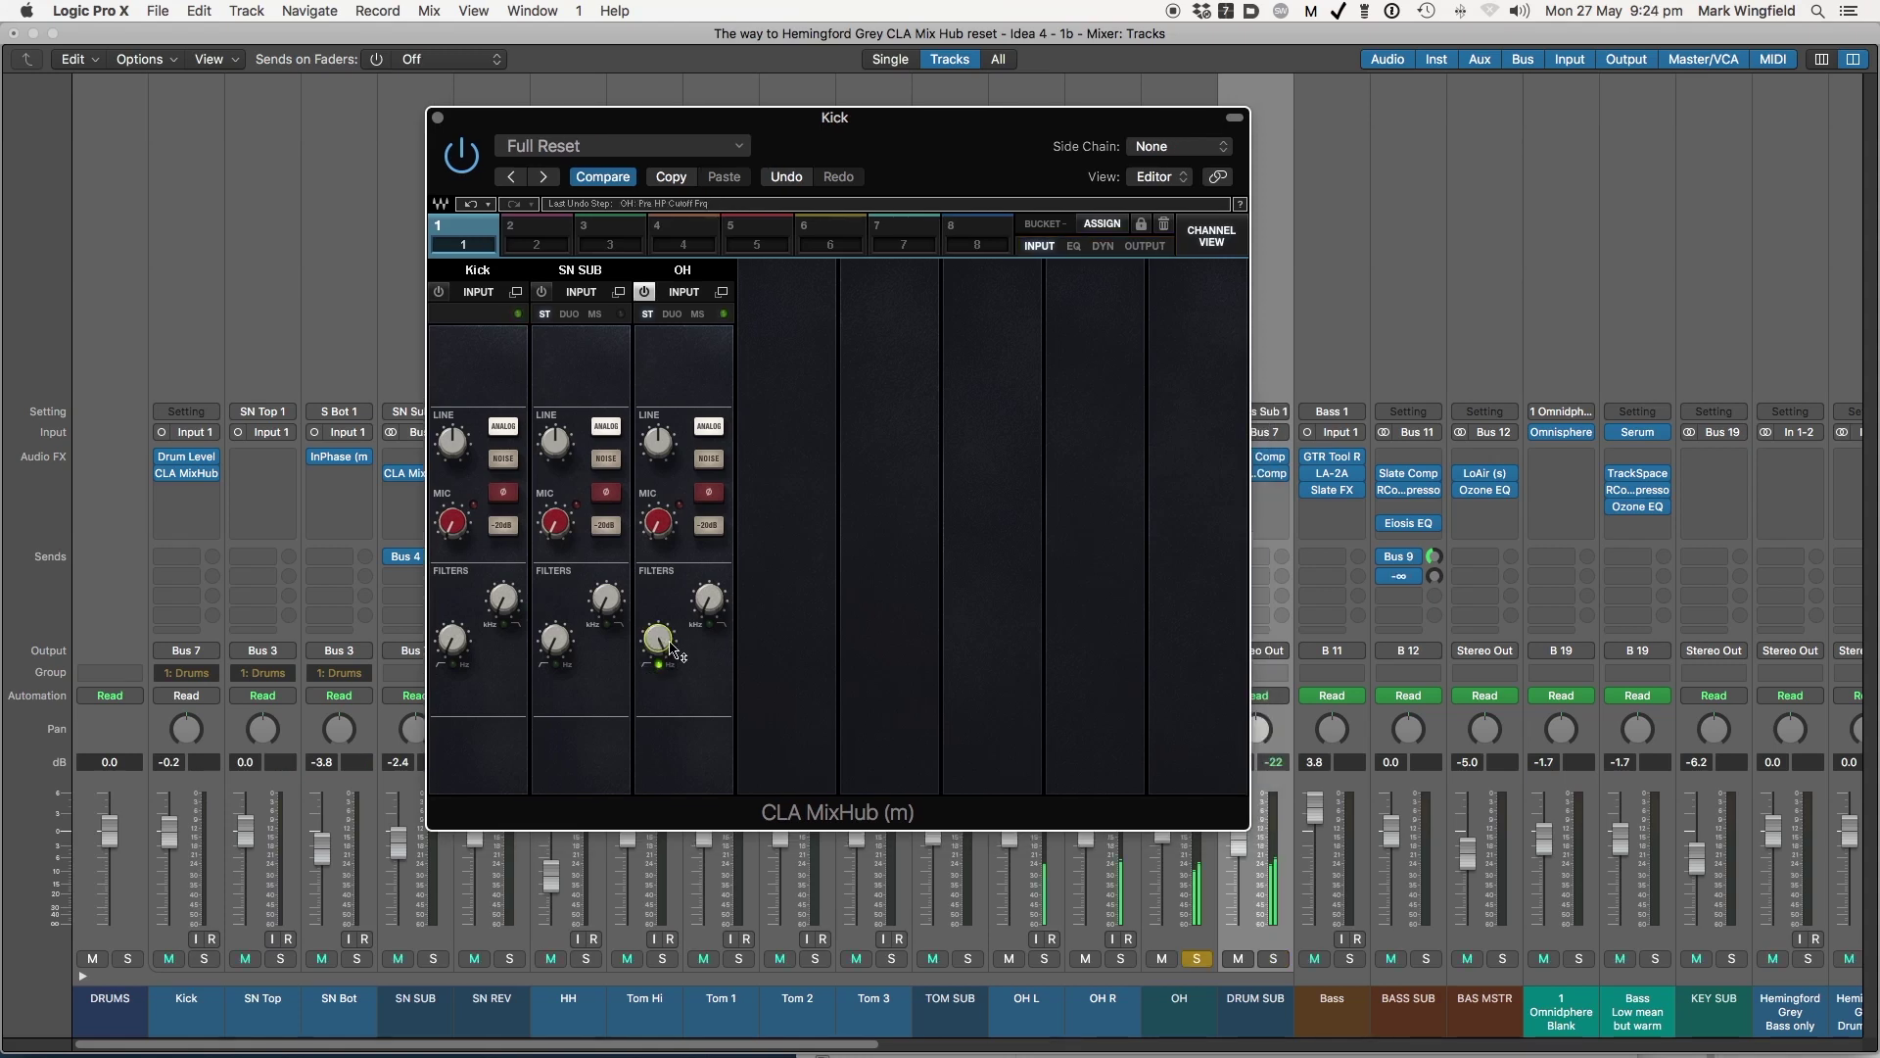
pyautogui.moveTo(667, 647)
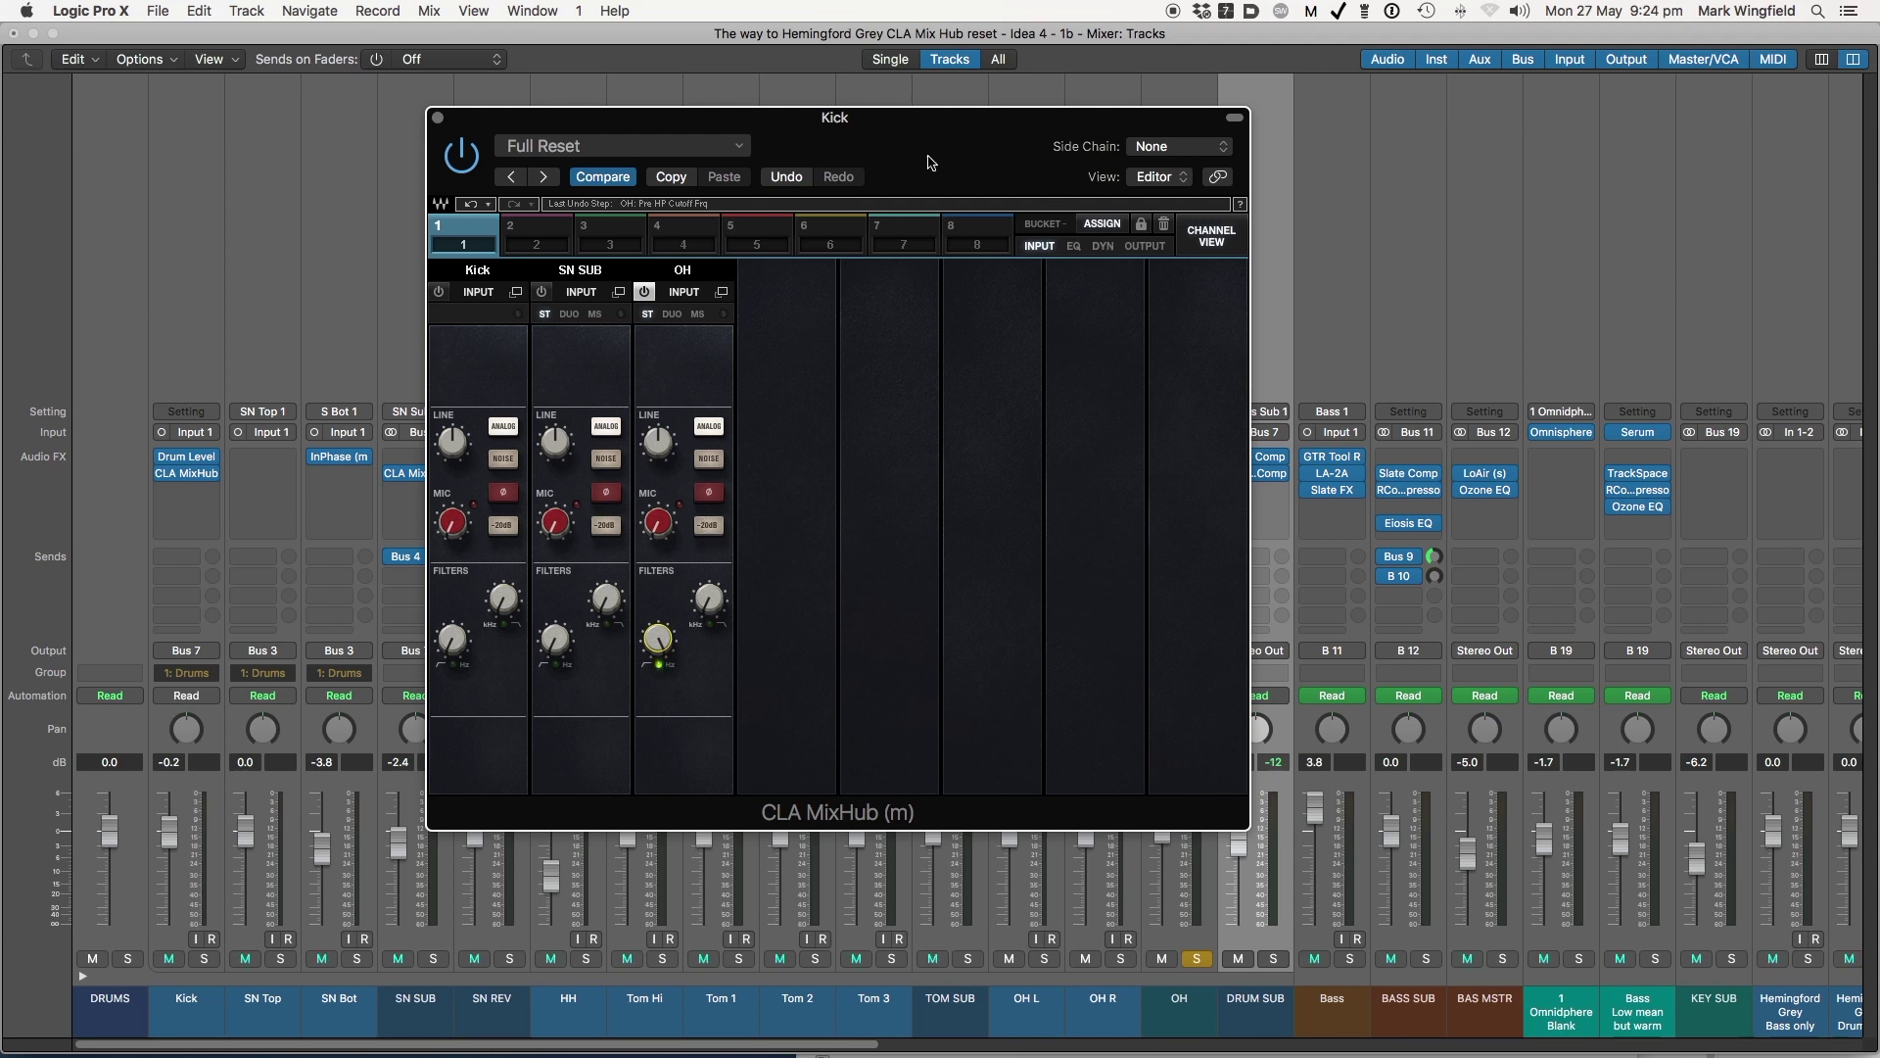
# Show the bucket's EQ sections and cut OH's LF band at a frequency of about 75 Hz
pyautogui.moveTo(946, 137); pyautogui.dragTo(805, 169)
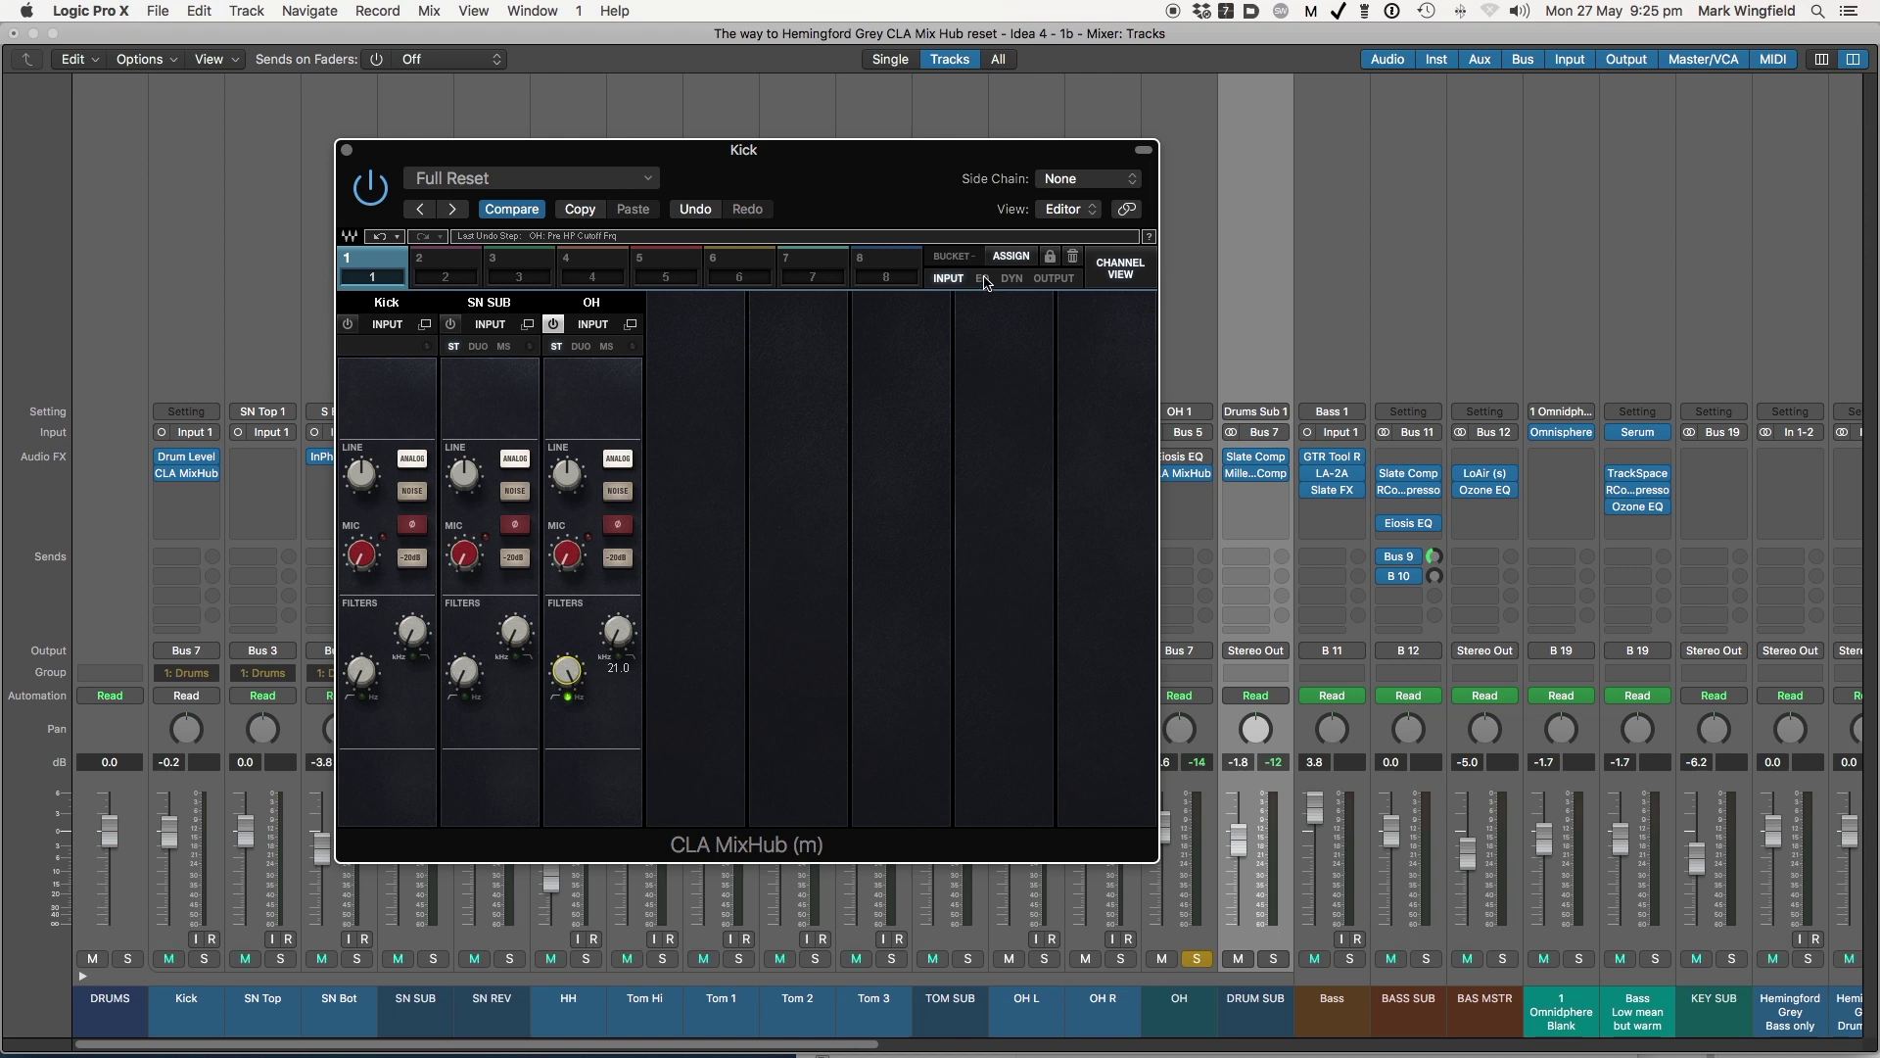
pyautogui.click(982, 279)
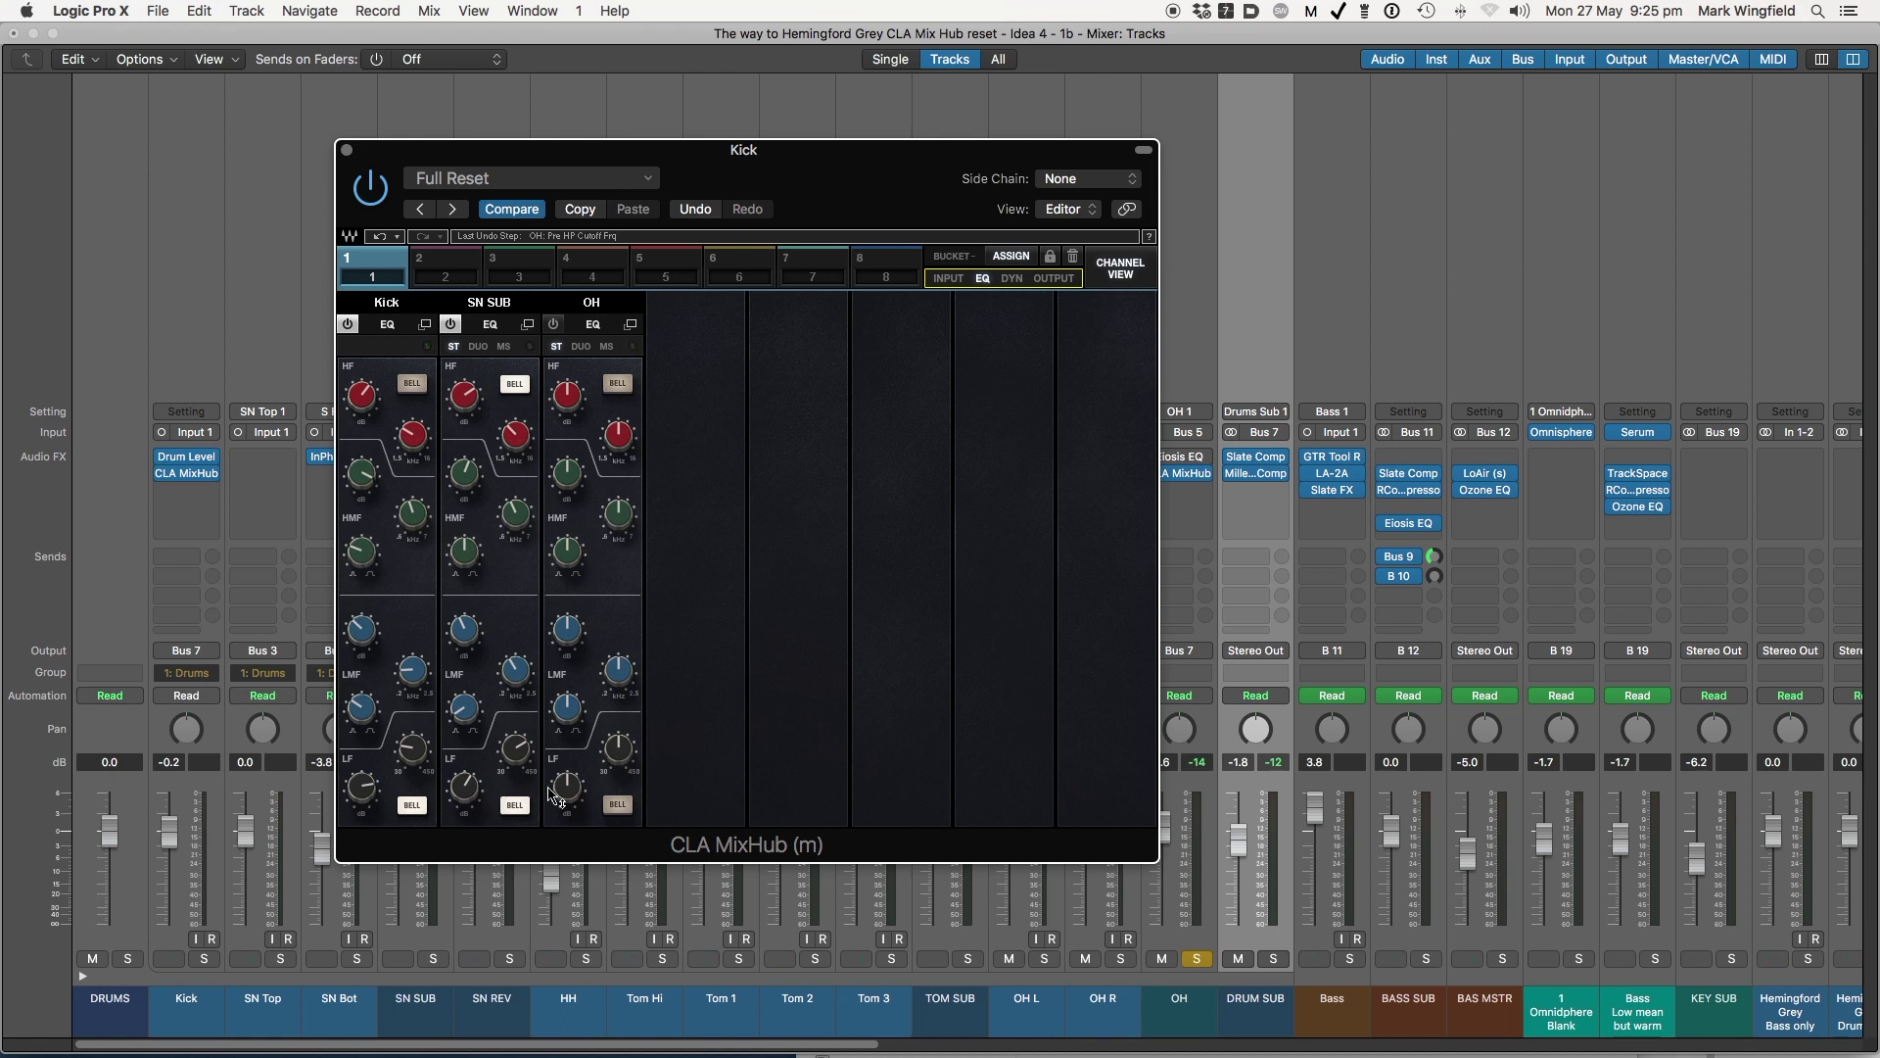
pyautogui.moveTo(570, 788)
pyautogui.moveTo(570, 788)
pyautogui.mouseDown()
pyautogui.moveTo(570, 843)
pyautogui.moveTo(576, 778)
pyautogui.mouseUp()
pyautogui.click(617, 740)
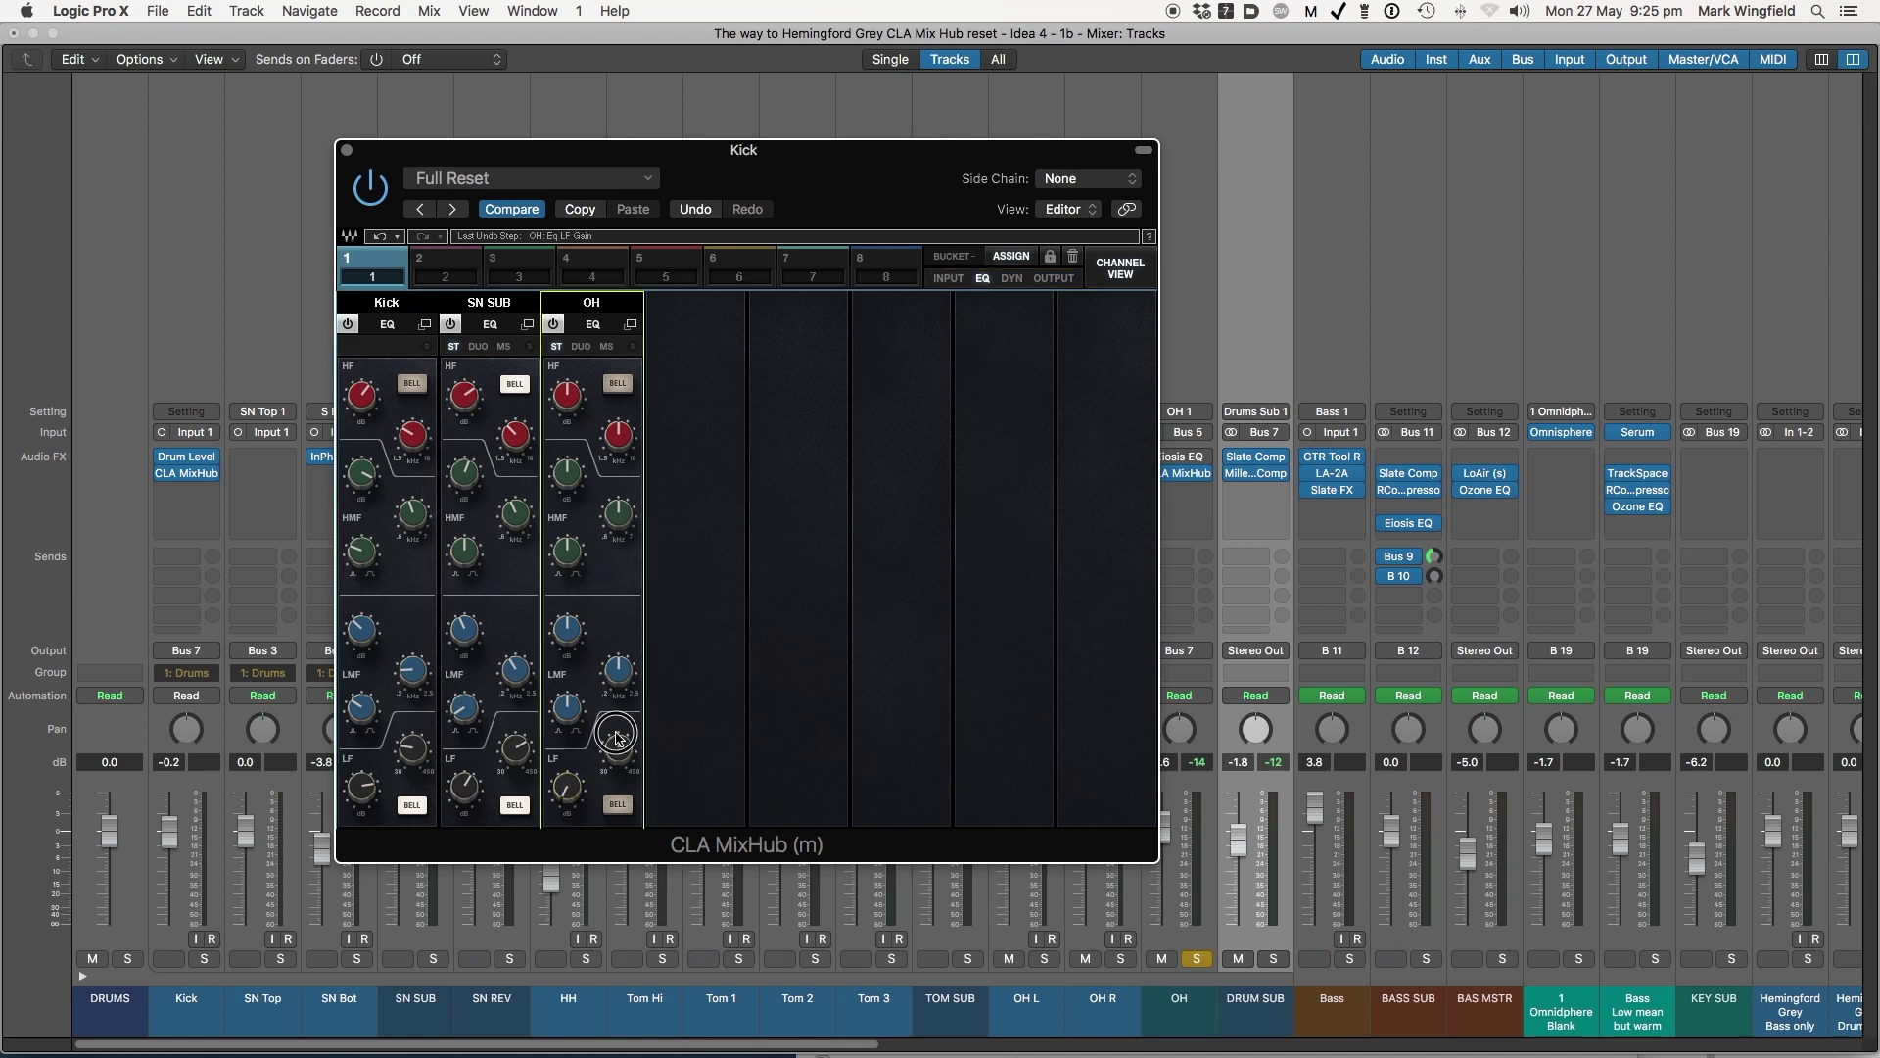
pyautogui.moveTo(617, 740); pyautogui.dragTo(621, 768)
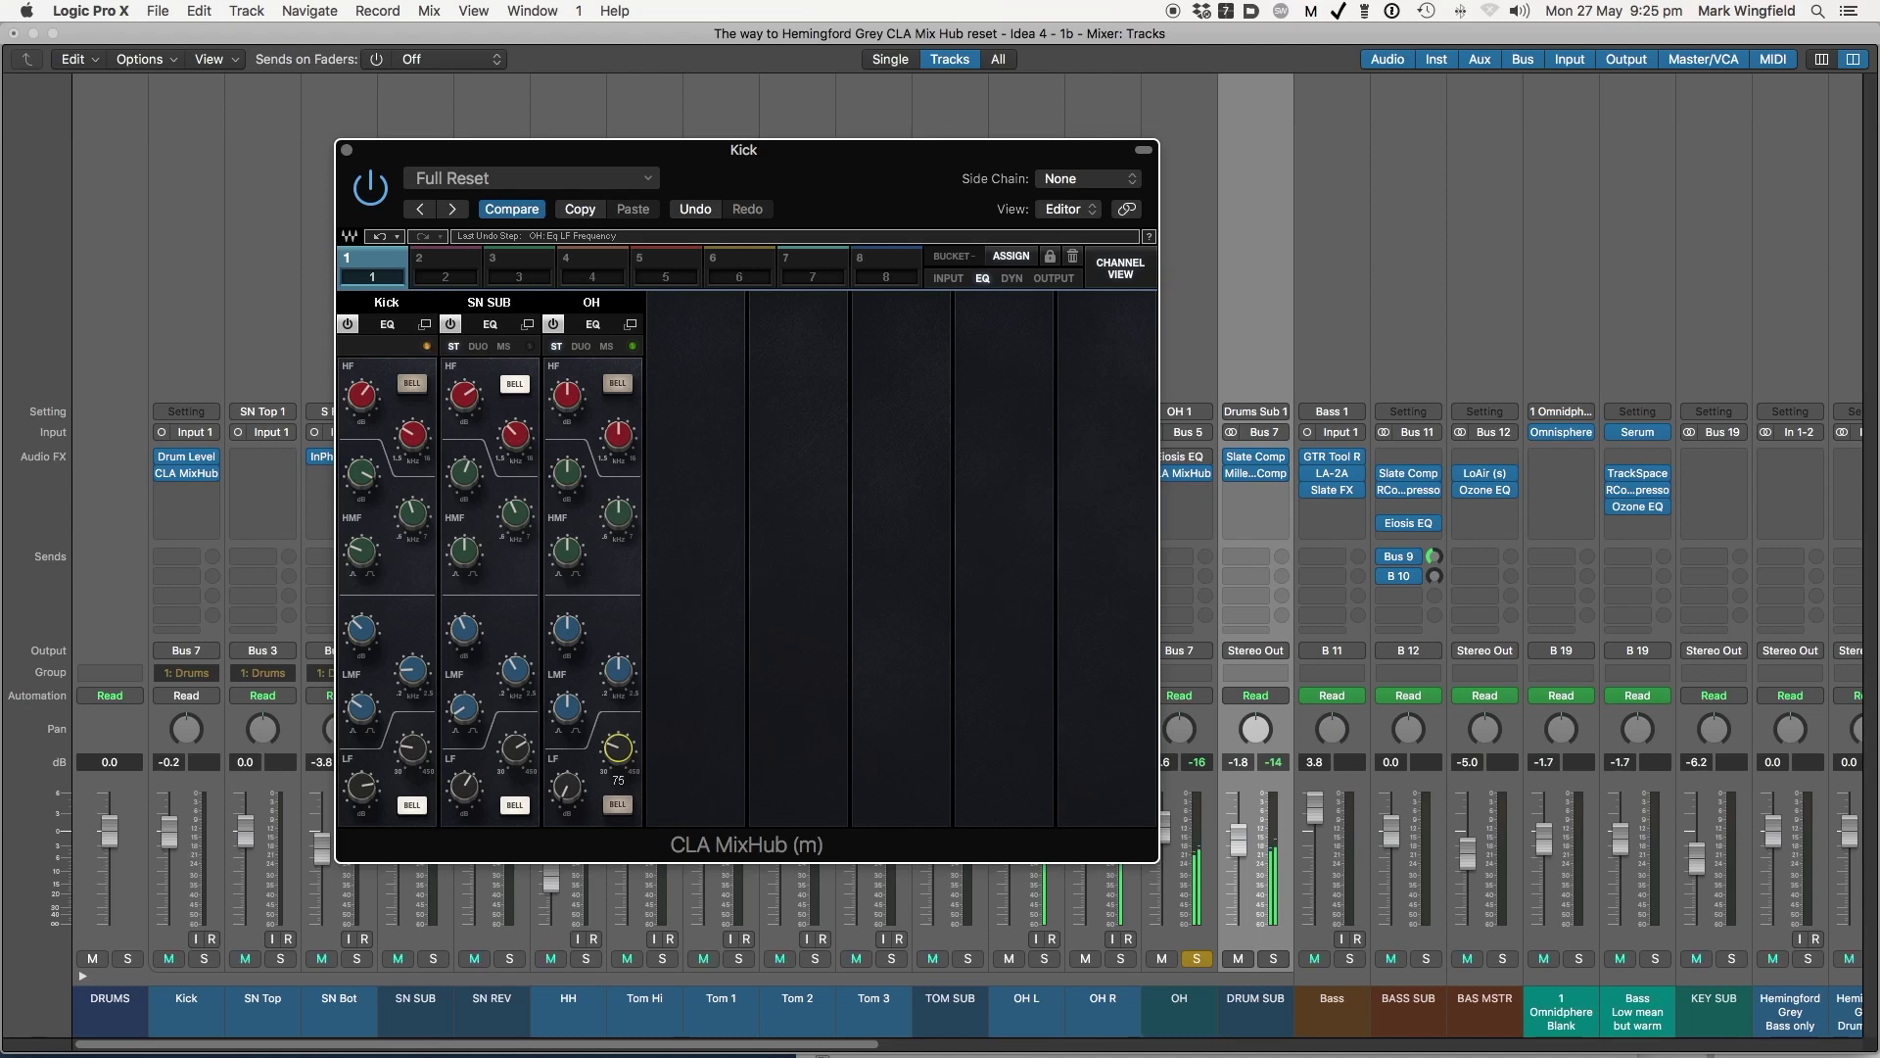
# Boost OH's HF band with its frequency at about 5.42 kHz, keeping the EQ section engaged
pyautogui.click(554, 326)
pyautogui.moveTo(622, 750)
pyautogui.moveTo(571, 405); pyautogui.dragTo(618, 432)
pyautogui.moveTo(618, 432); pyautogui.dragTo(621, 434)
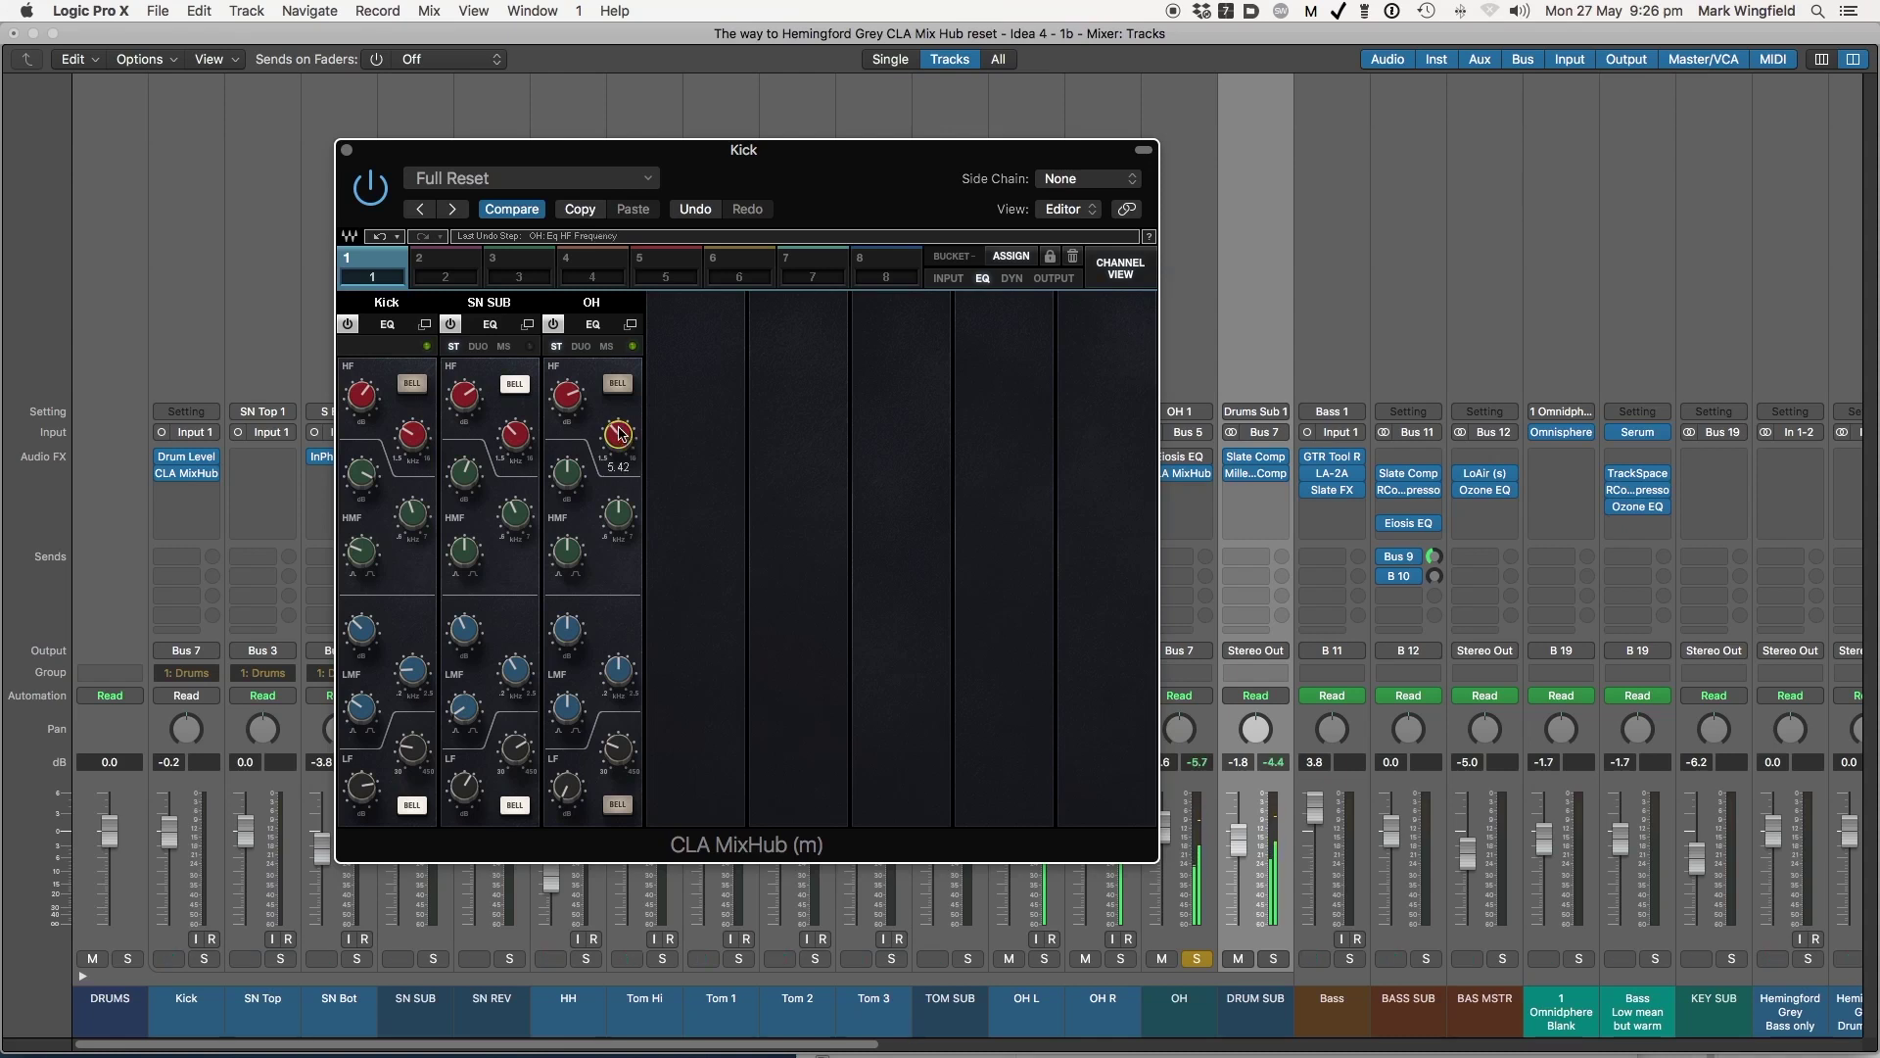
# Compare OH with its EQ section bypassed and engaged, finishing with the EQ on
pyautogui.click(554, 325)
pyautogui.click(554, 325)
pyautogui.click(554, 325)
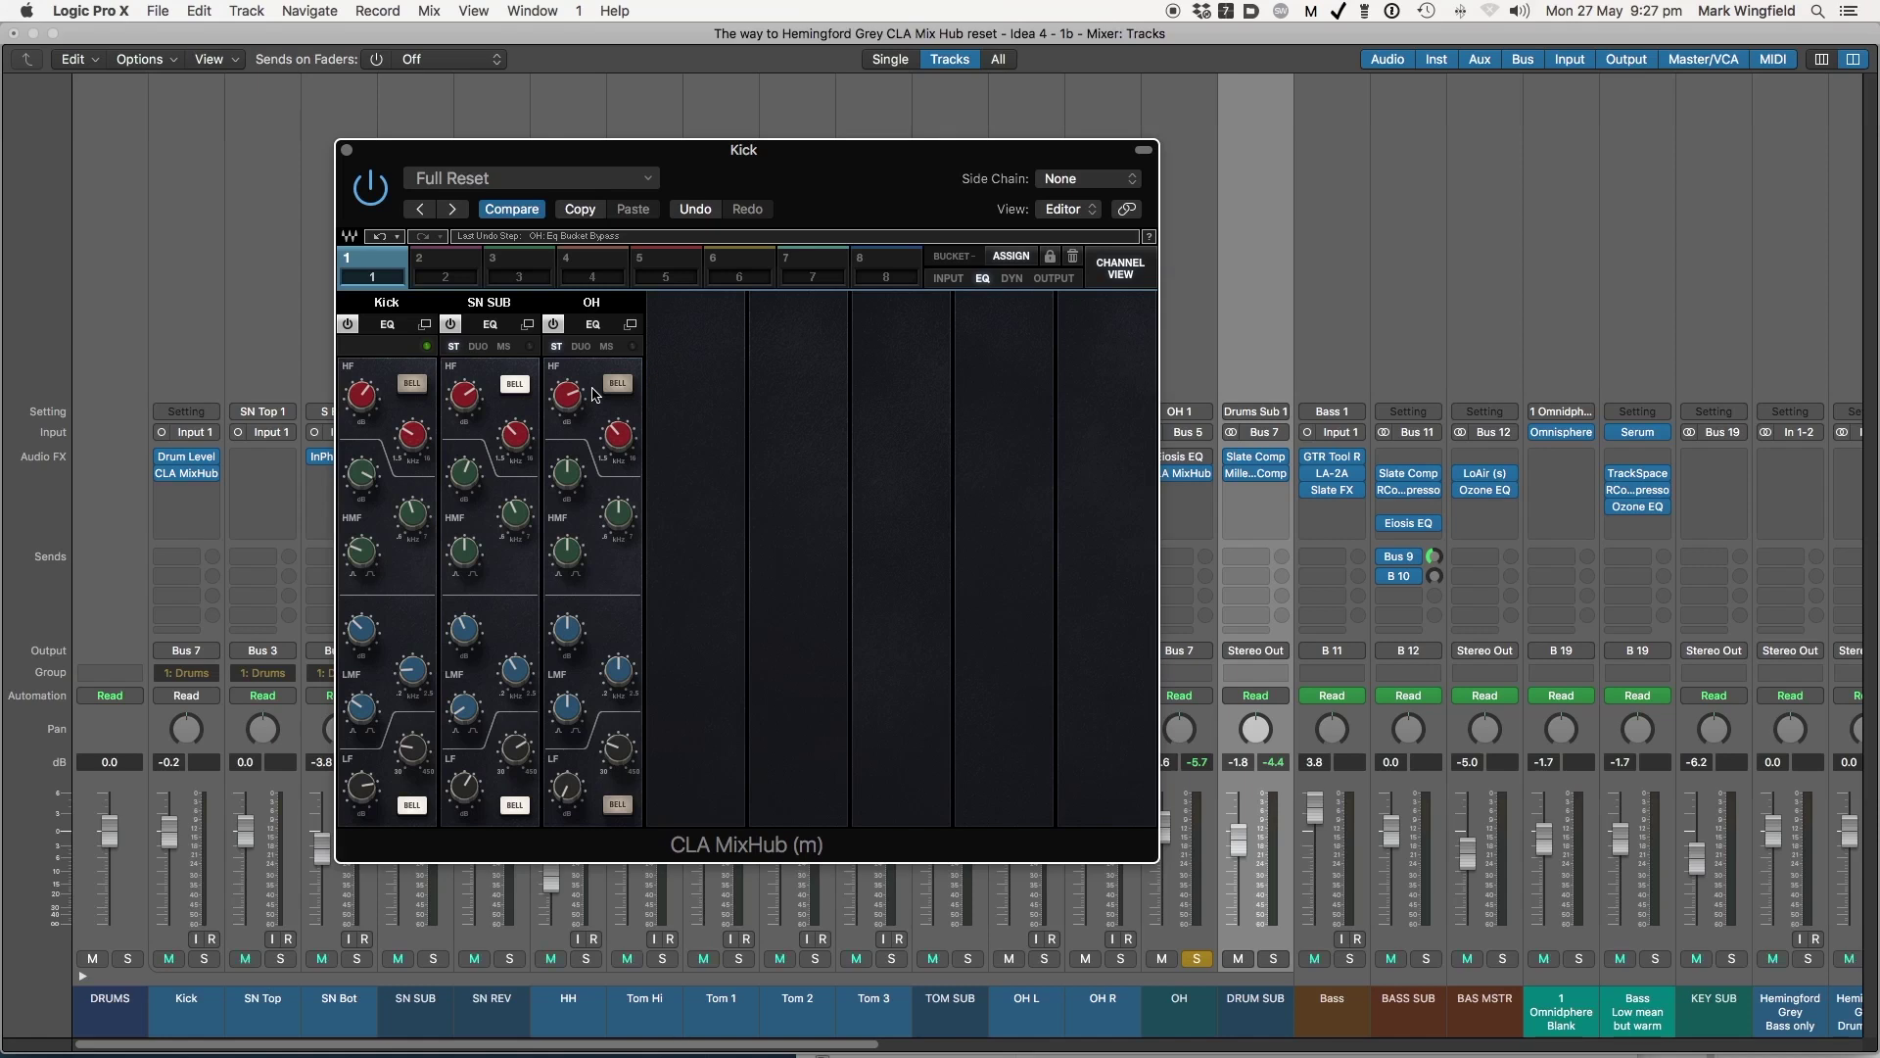
# Solo the DRUM SUB channel instead of OH and start playback
pyautogui.click(1273, 959)
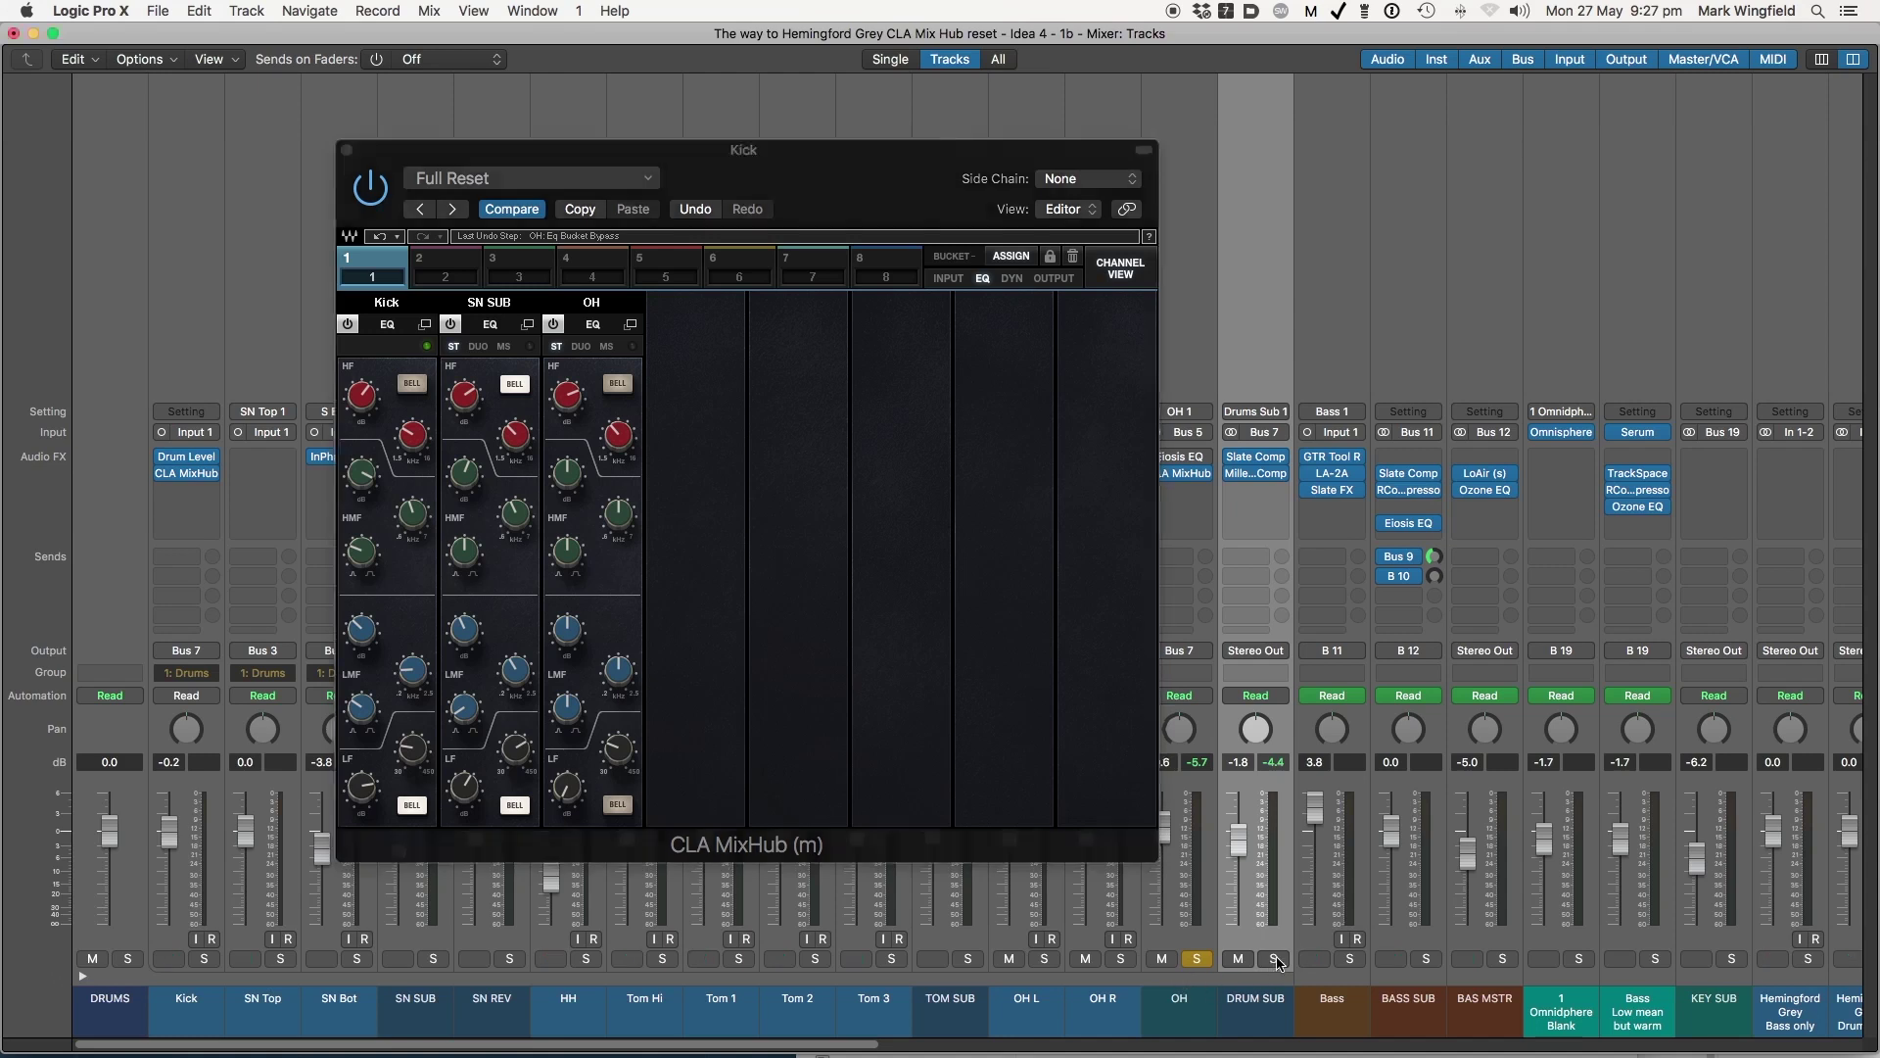
pyautogui.click(1197, 959)
pyautogui.moveTo(779, 185); pyautogui.dragTo(767, 174)
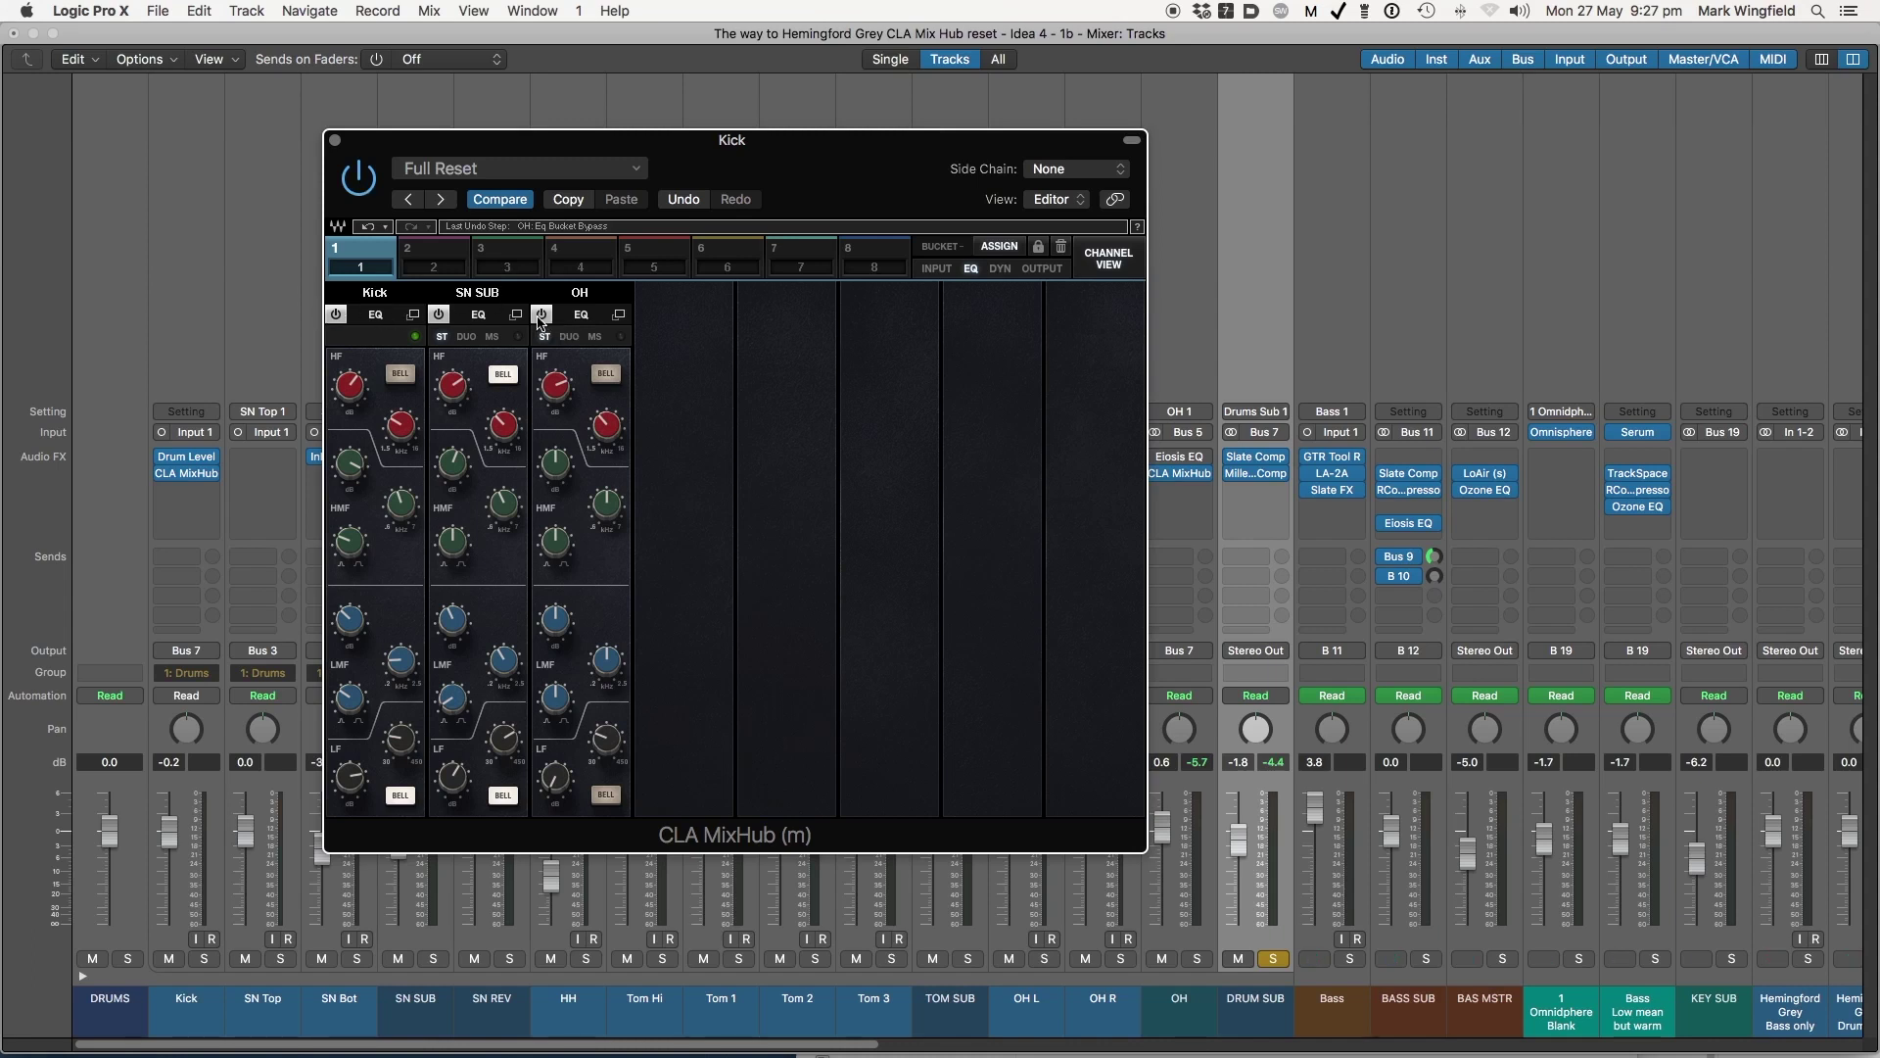
pyautogui.press('space')
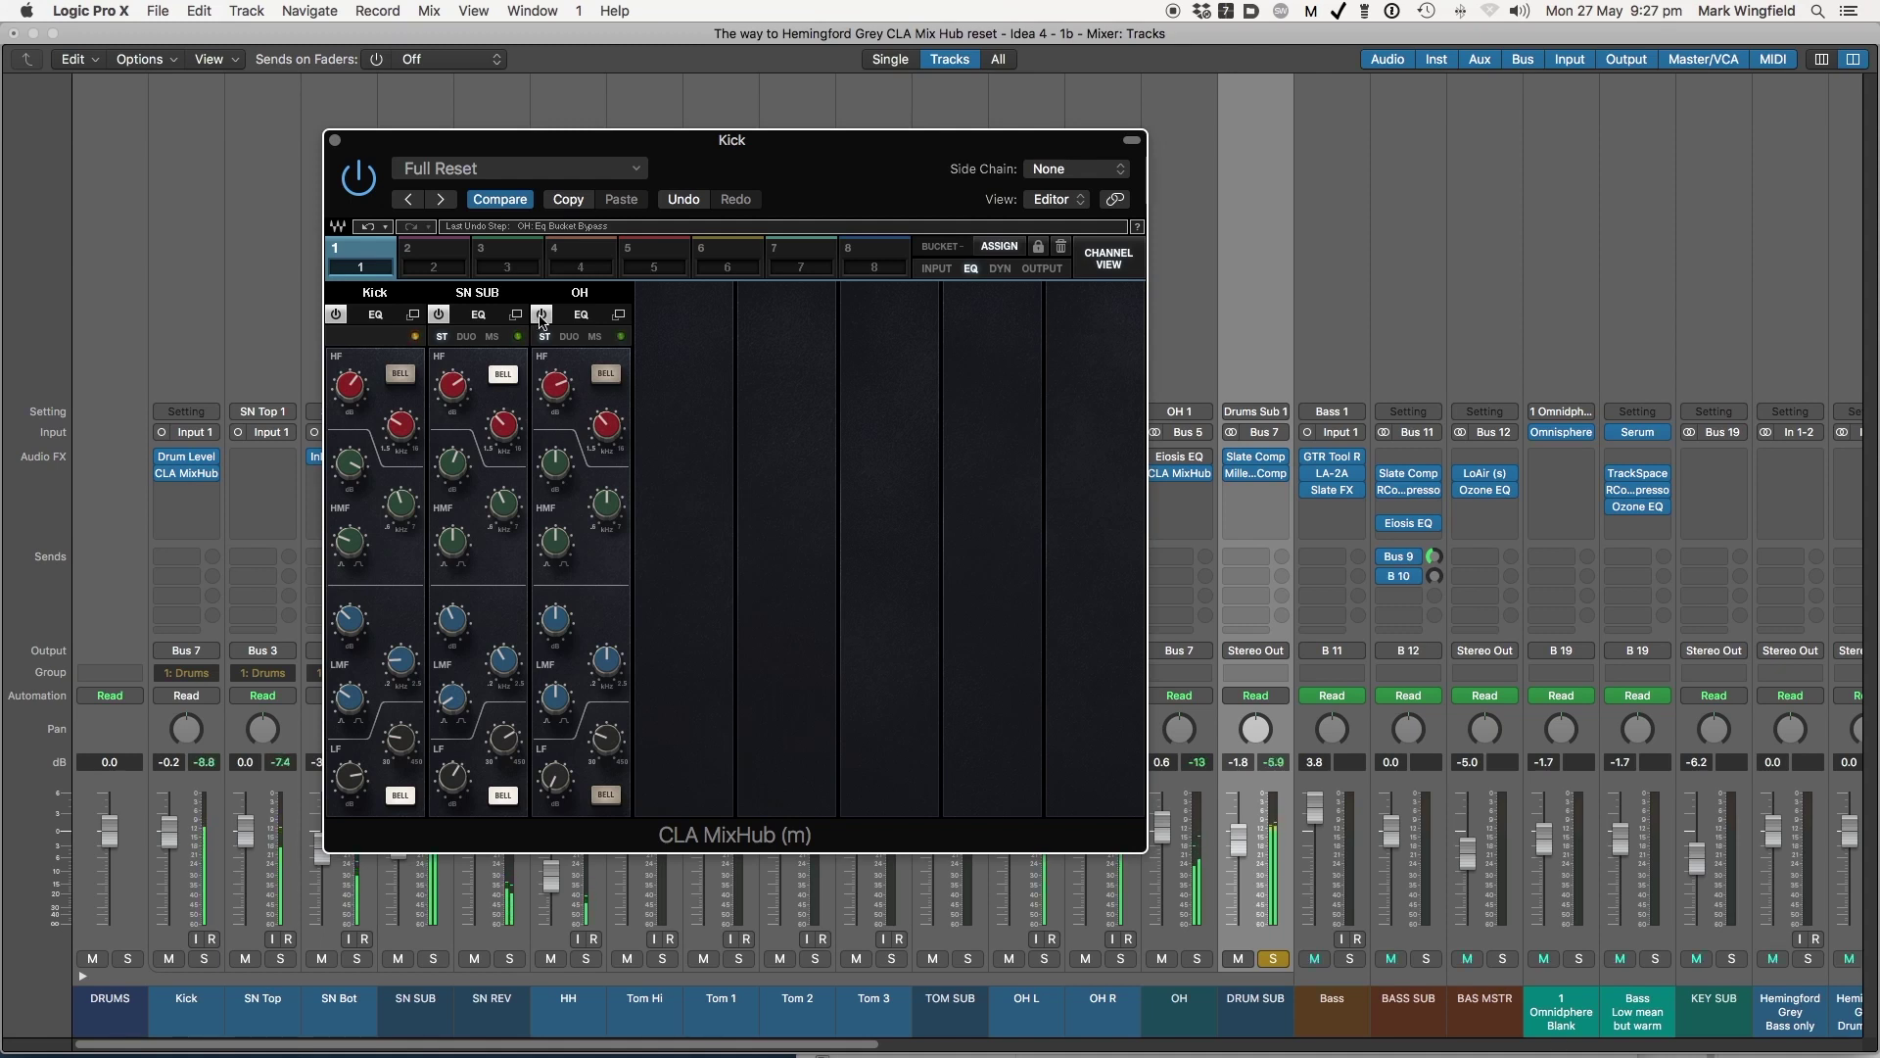
# Compare the drum mix with the Kick, SN SUB and OH EQ sections bypassed and engaged, finishing with all three on
pyautogui.click(439, 315)
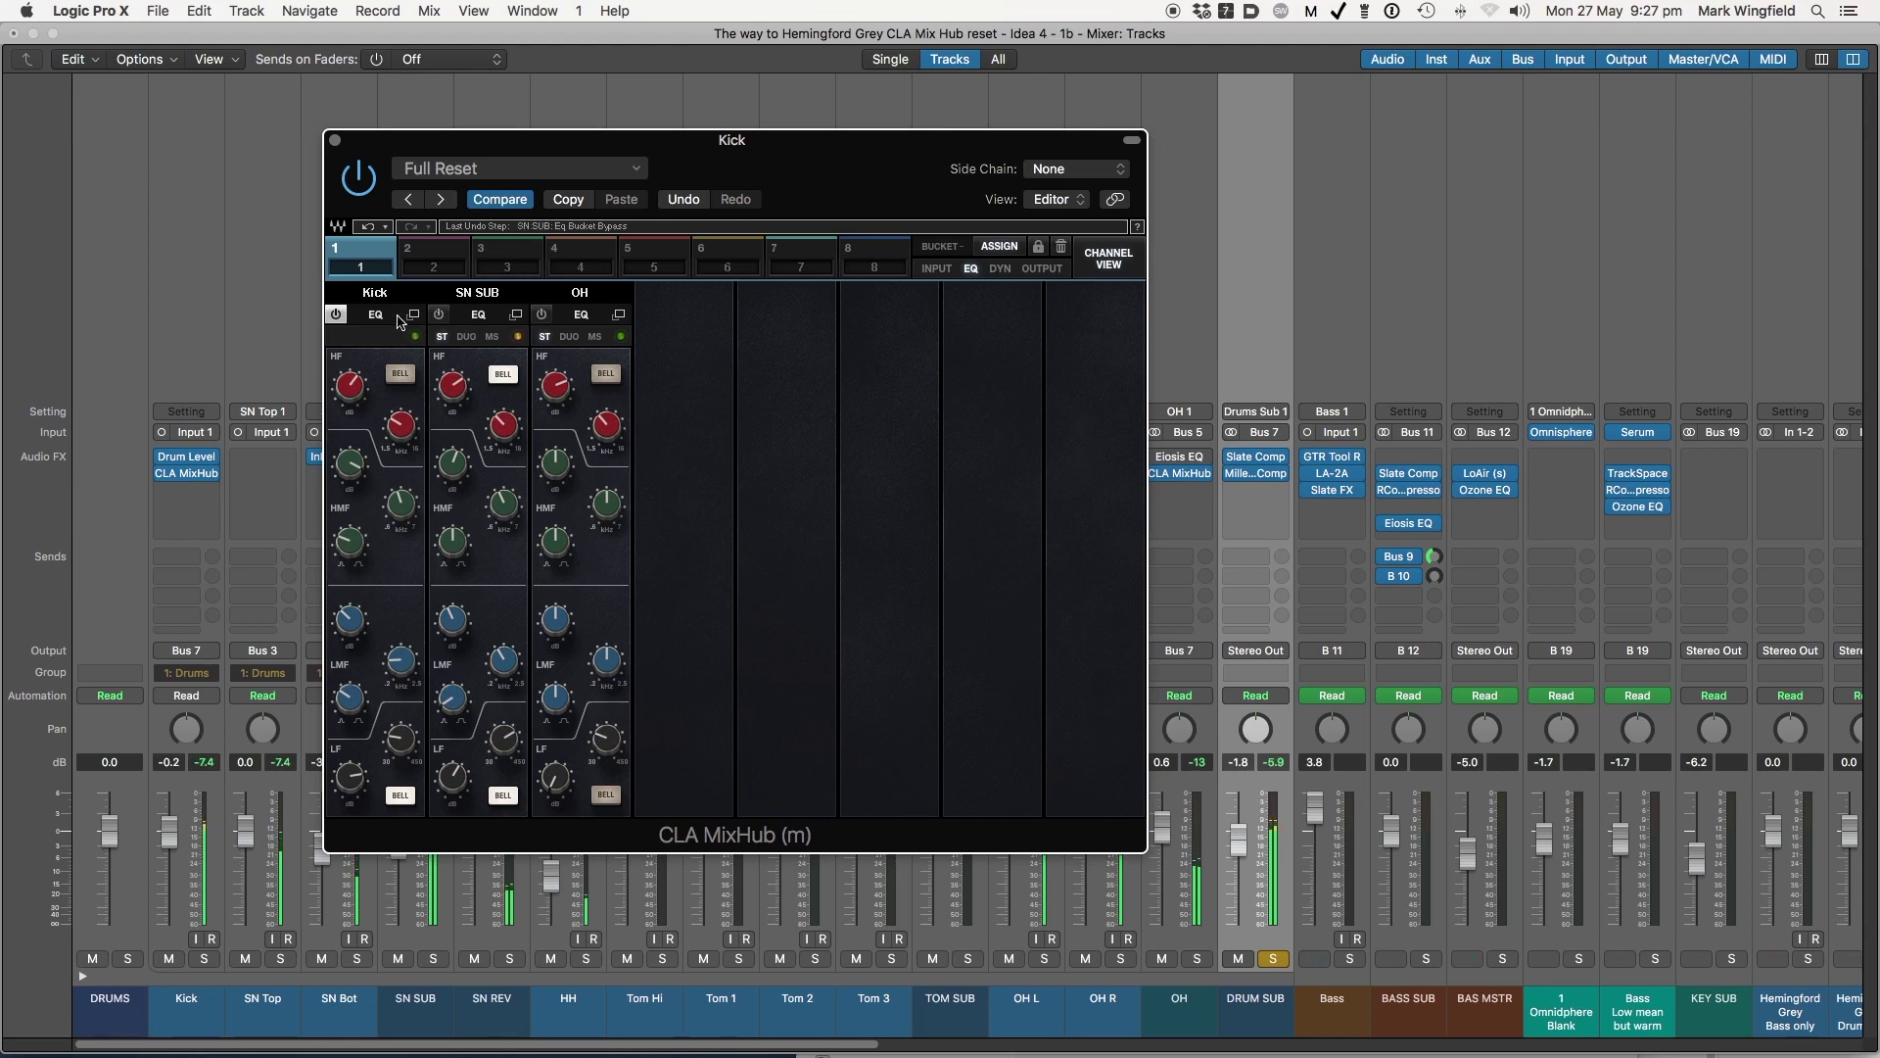
pyautogui.click(336, 316)
pyautogui.click(338, 316)
pyautogui.click(336, 314)
pyautogui.click(441, 316)
pyautogui.click(541, 316)
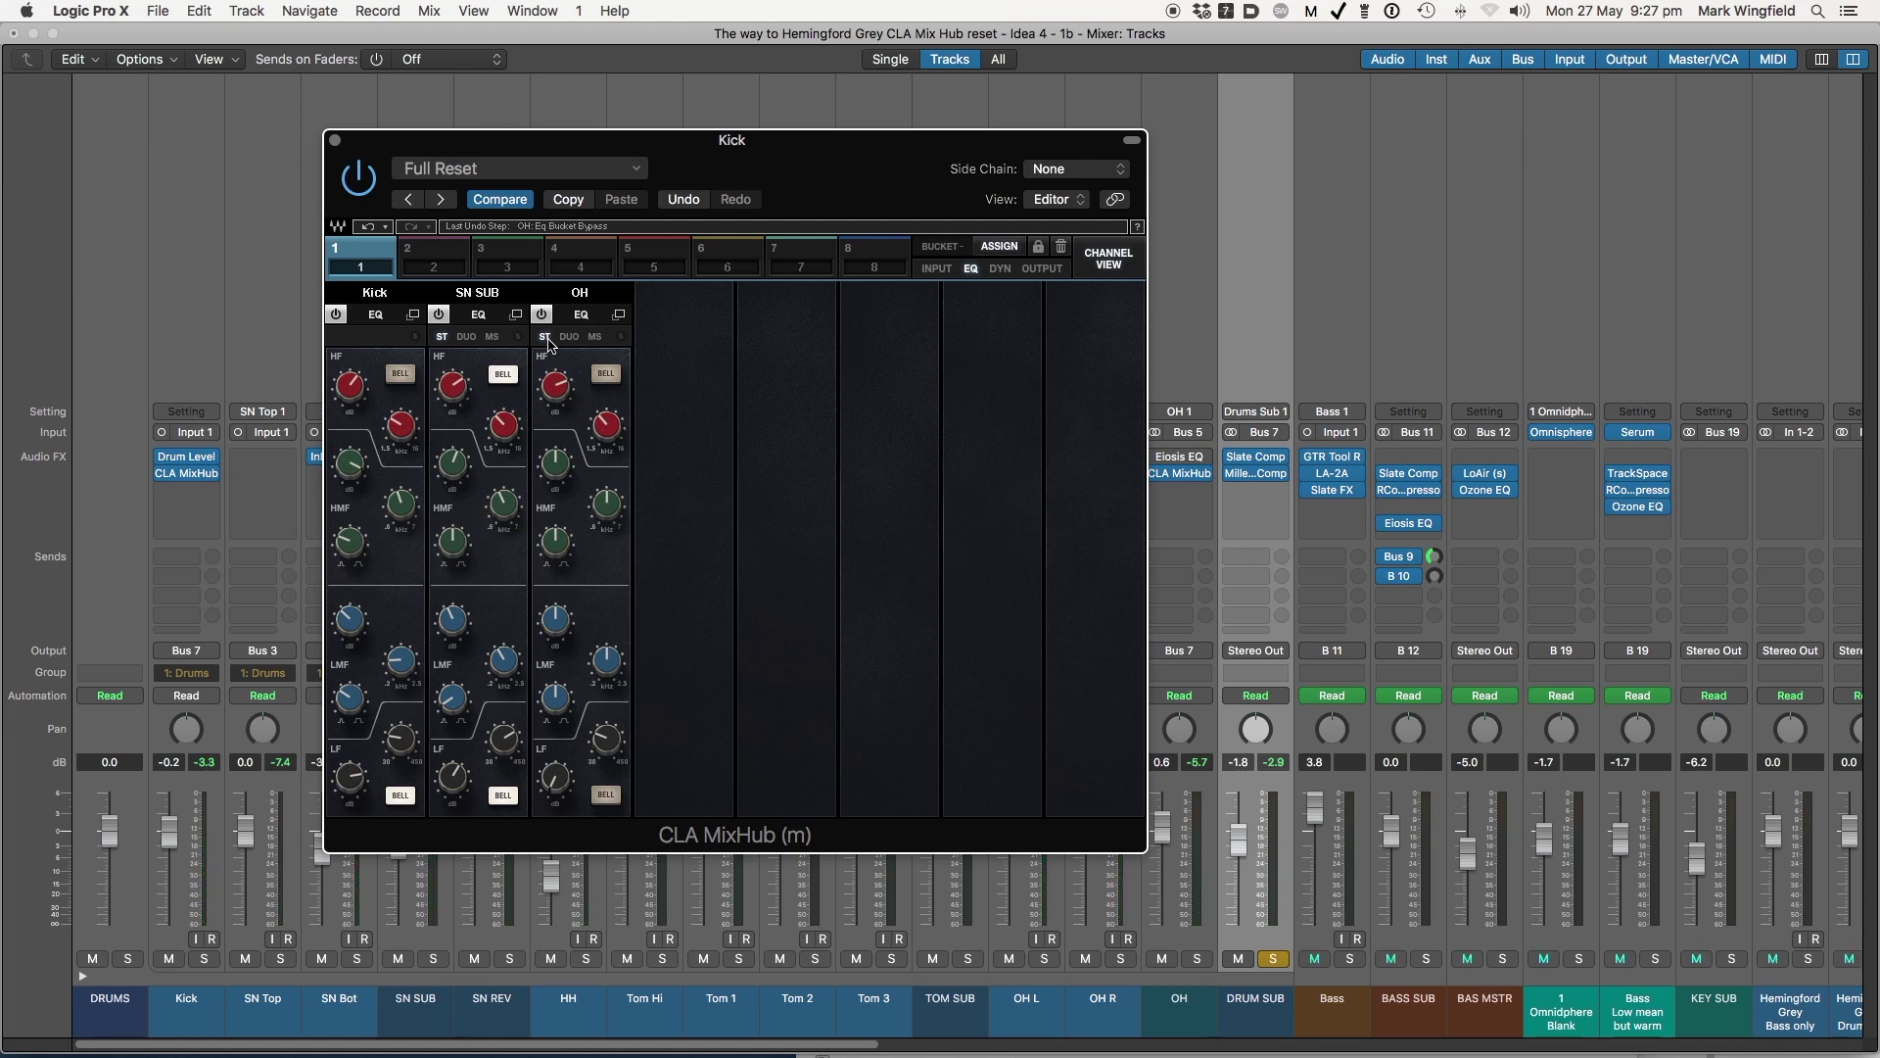
# Show the DYN sections and set SN SUB's compressor ratio and release, with the threshold at about -13.4 dB
pyautogui.click(1000, 269)
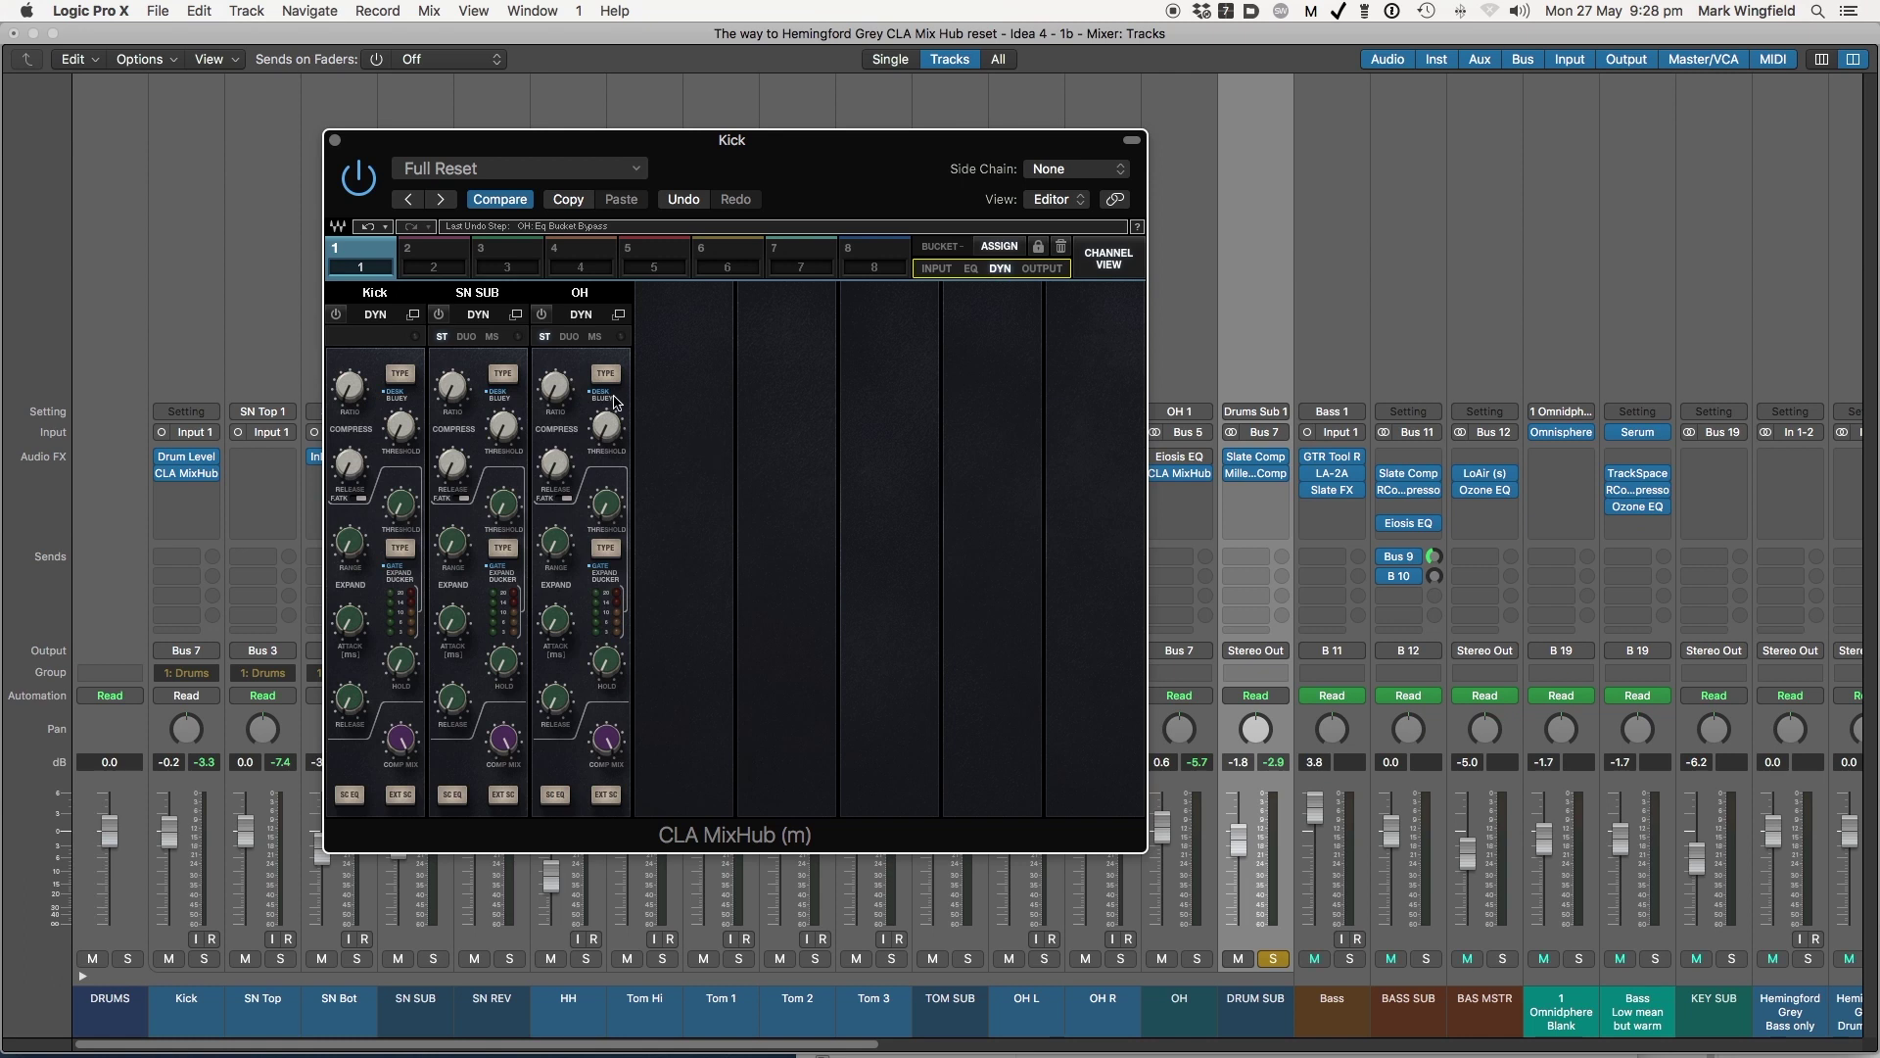
pyautogui.moveTo(469, 391)
pyautogui.moveTo(473, 399); pyautogui.dragTo(508, 428)
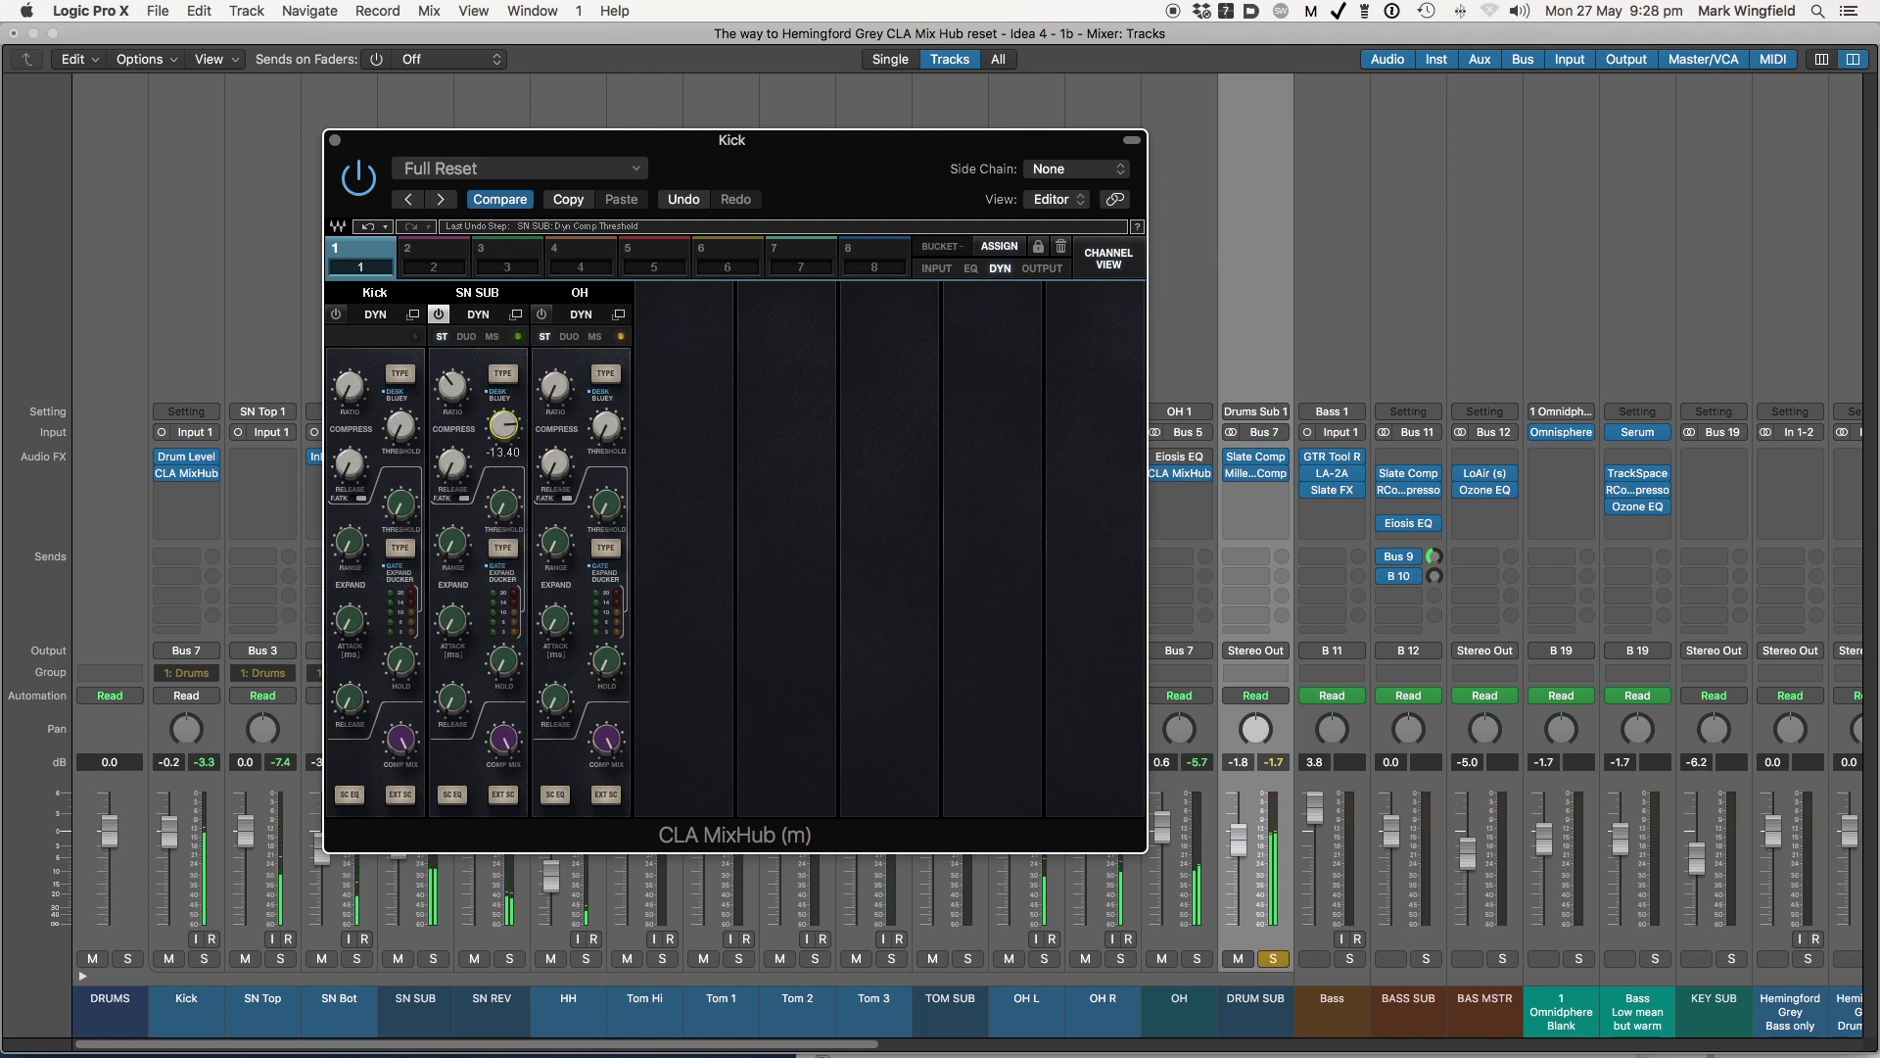
pyautogui.moveTo(511, 434); pyautogui.dragTo(510, 434)
pyautogui.moveTo(453, 463); pyautogui.dragTo(452, 463)
# Compare SN SUB's Bluey and Desk compressor types, and its dynamics section bypassed and engaged, finishing on Desk with dynamics on
pyautogui.click(503, 379)
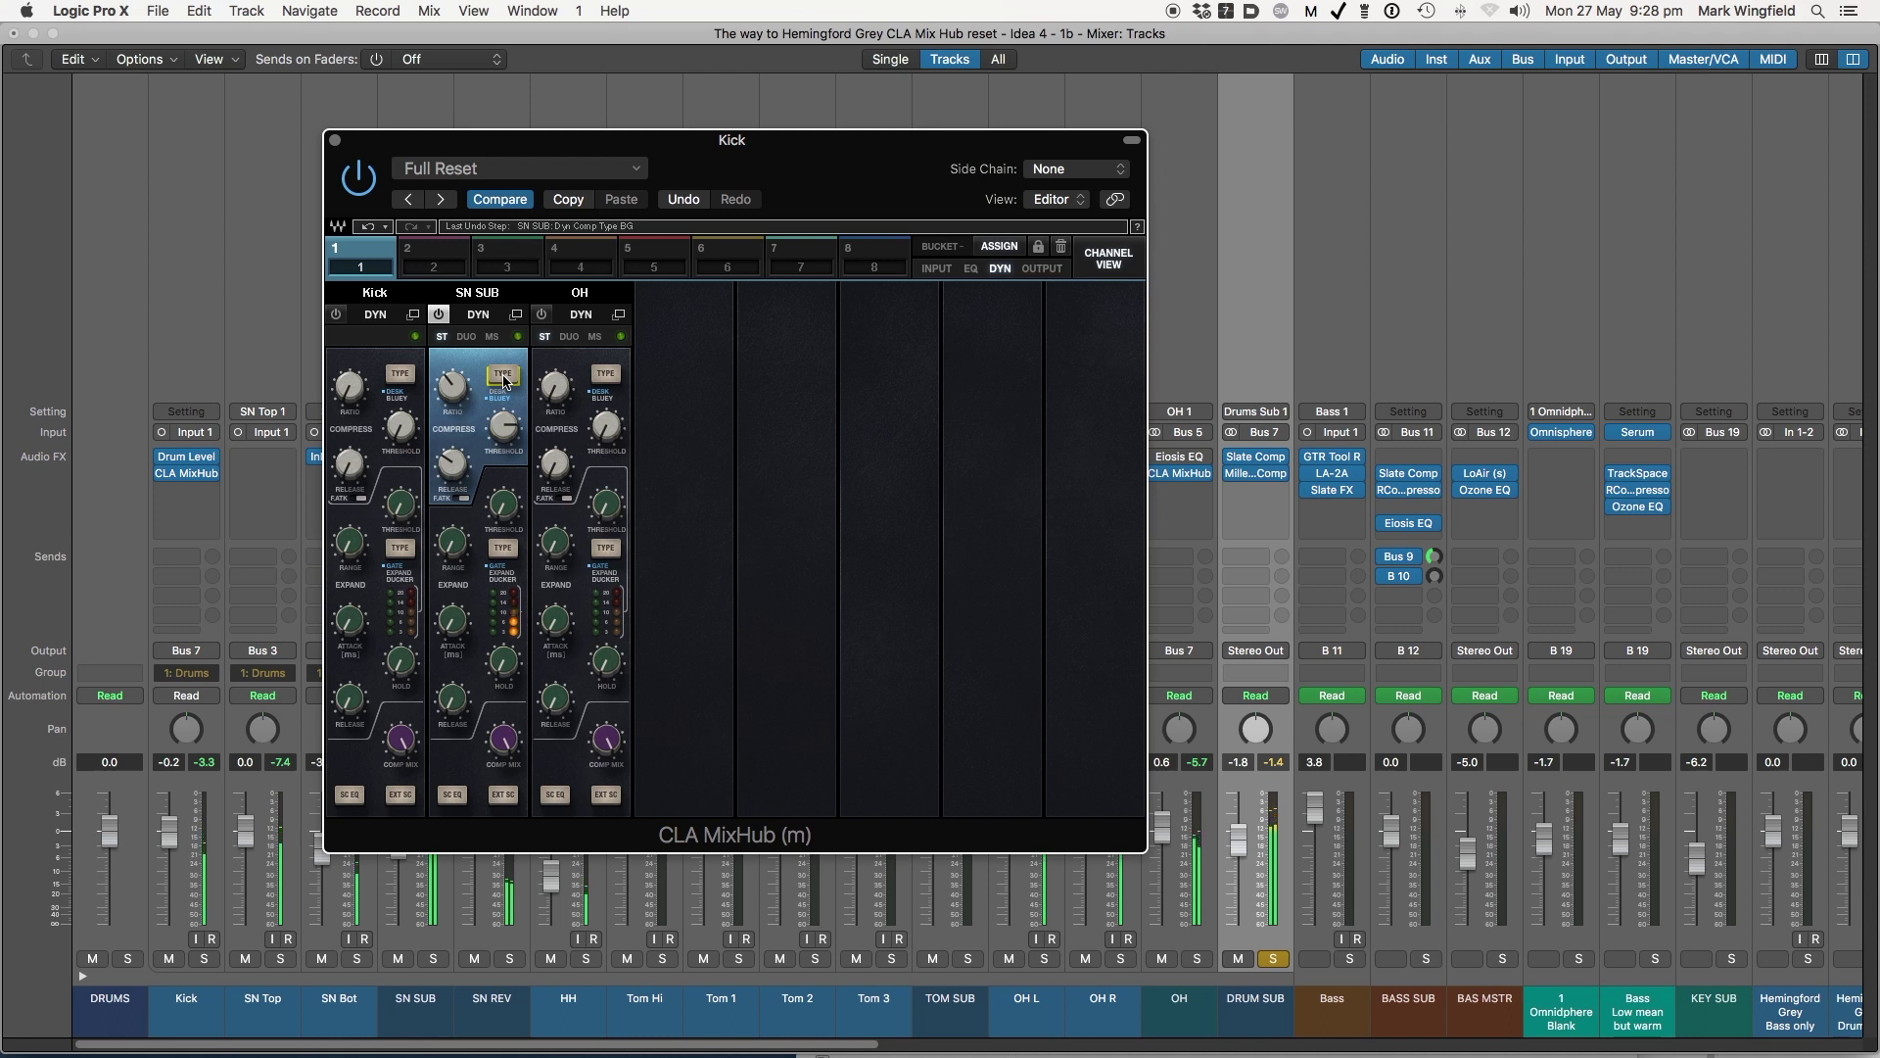
pyautogui.click(503, 380)
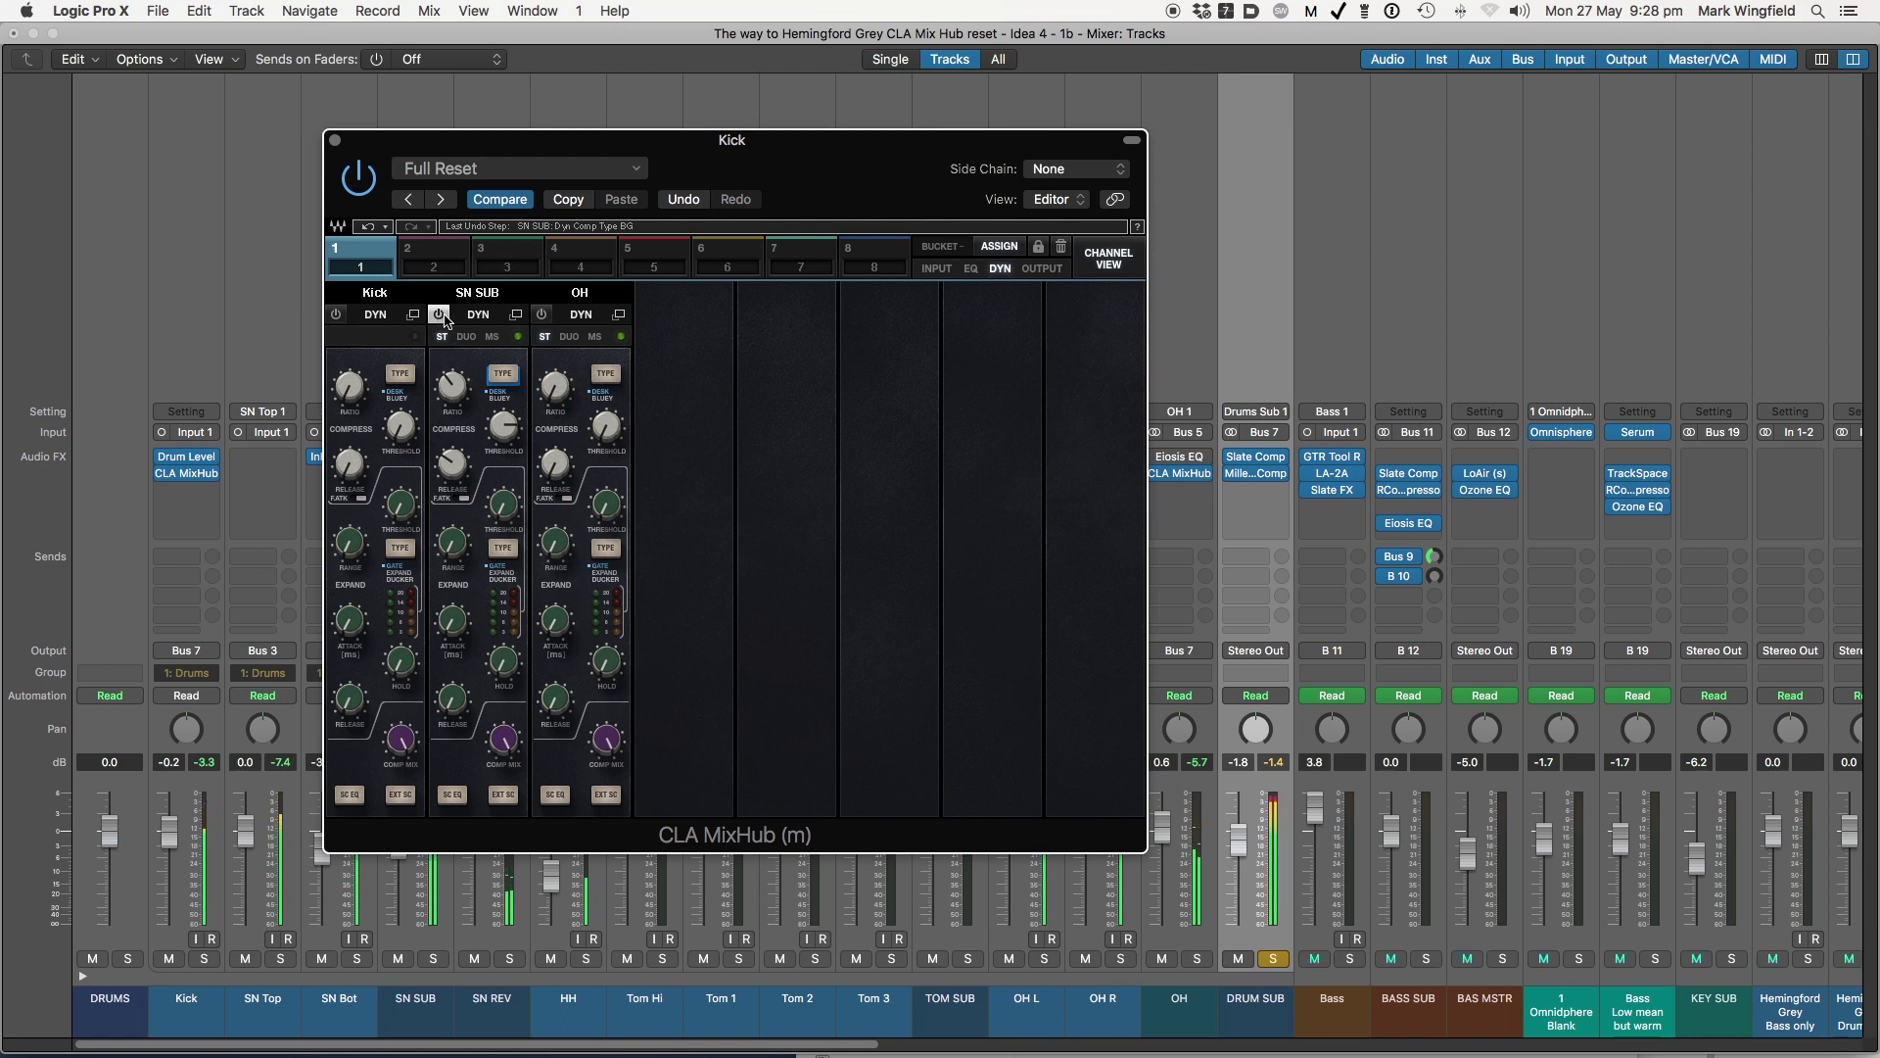
pyautogui.click(442, 316)
pyautogui.click(440, 314)
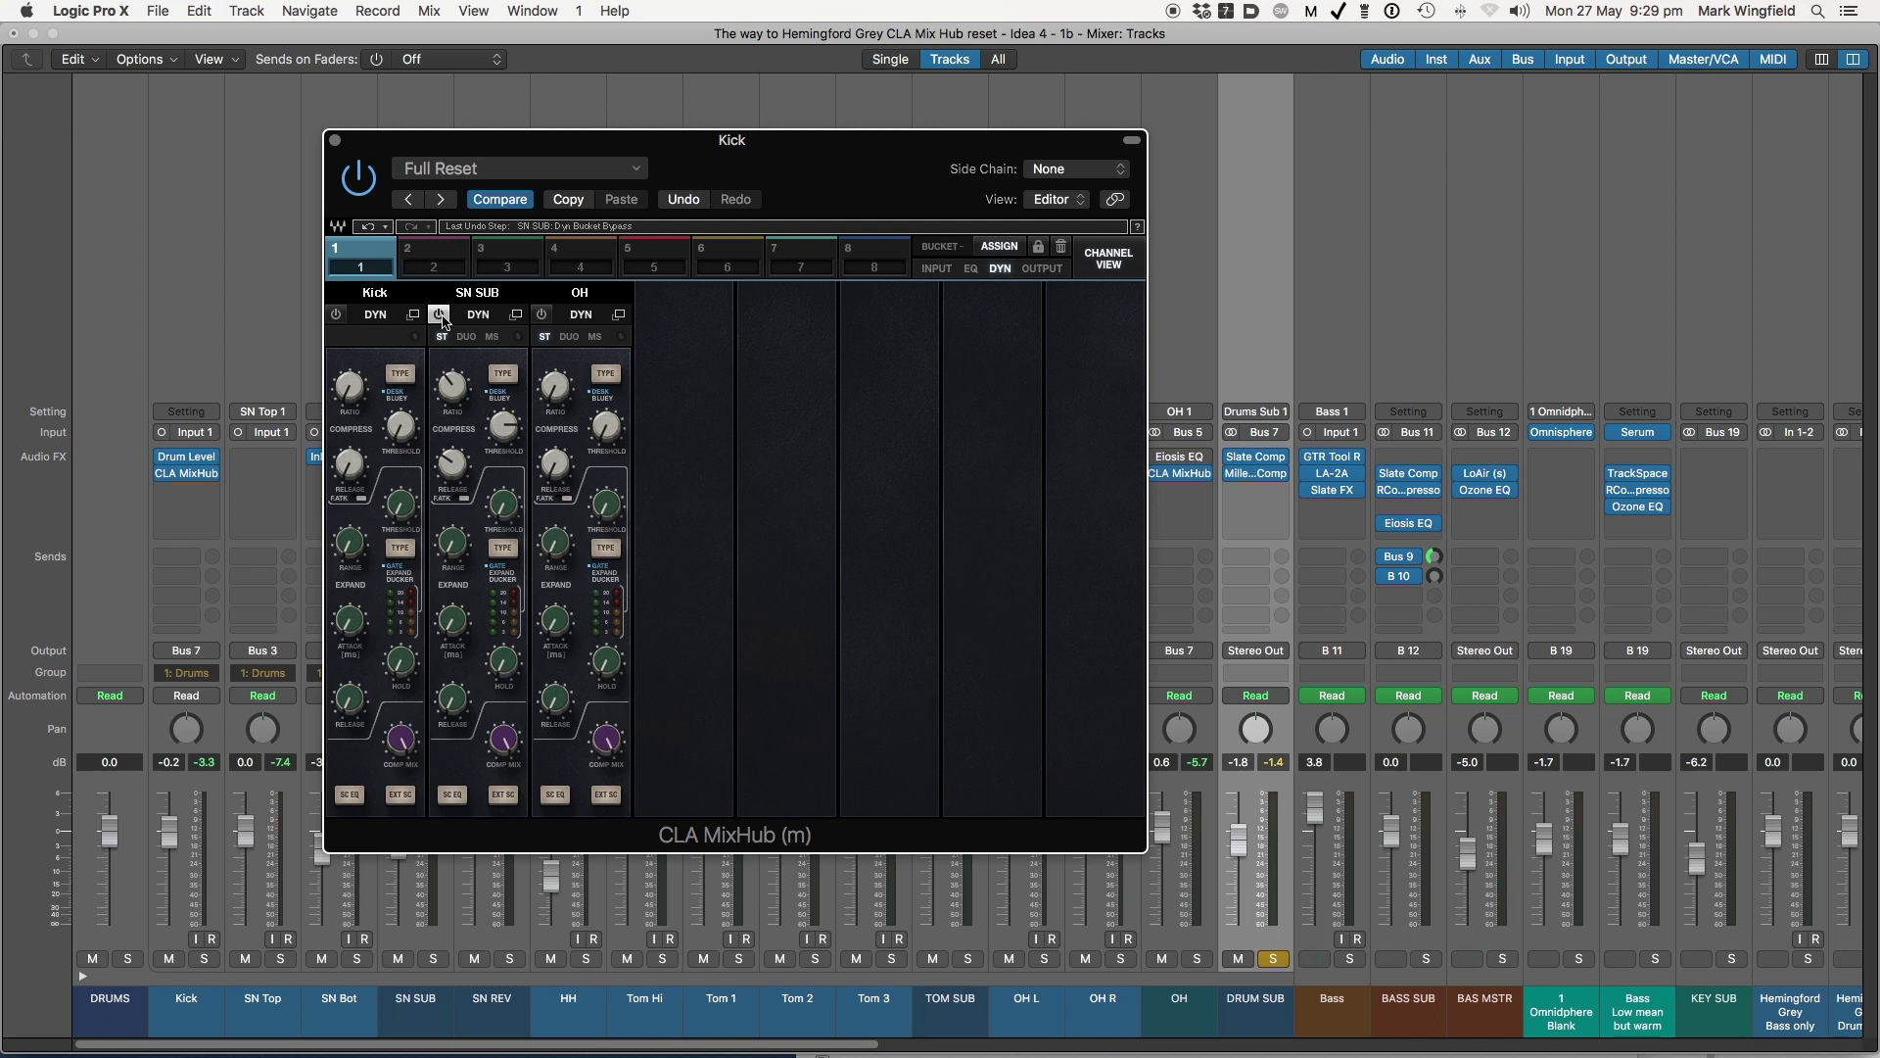
# Switch SN SUB's compressor to Bluey and back to Desk, and examine its expanded DYN section before collapsing it
pyautogui.click(503, 376)
pyautogui.click(517, 386)
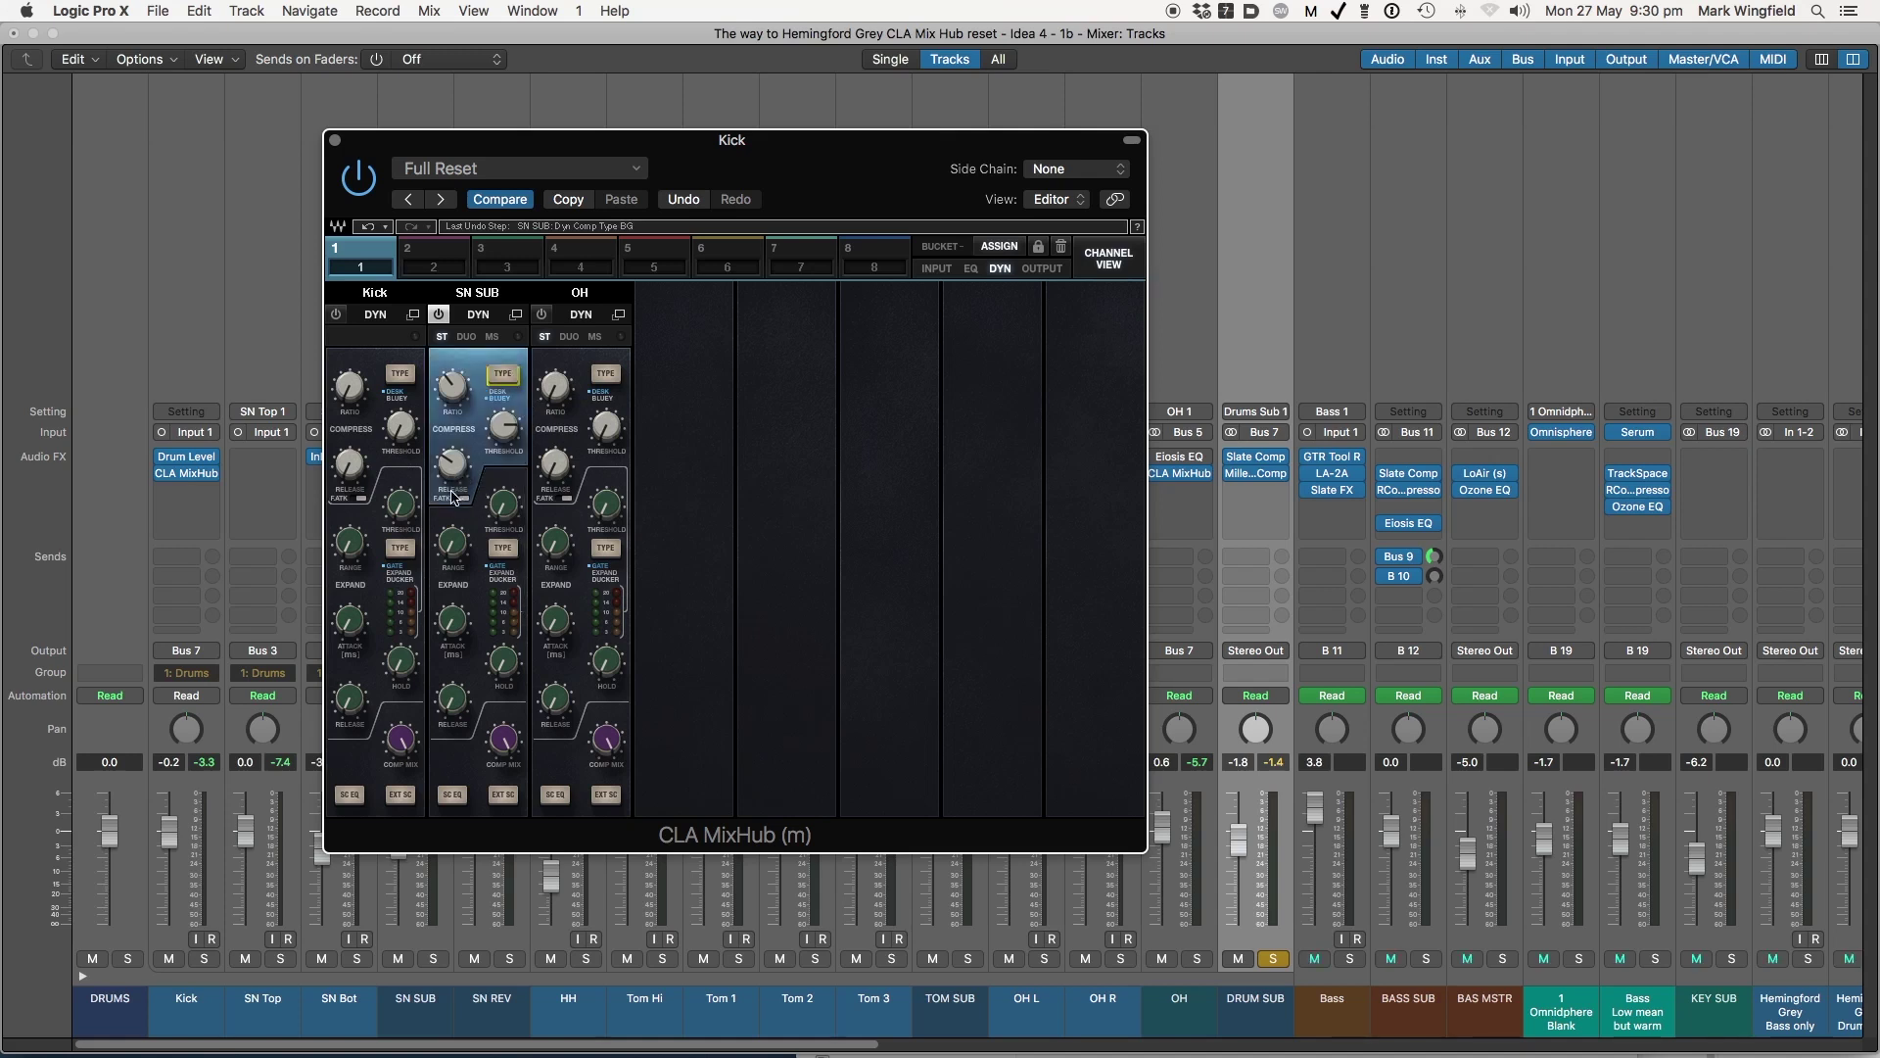
pyautogui.click(502, 375)
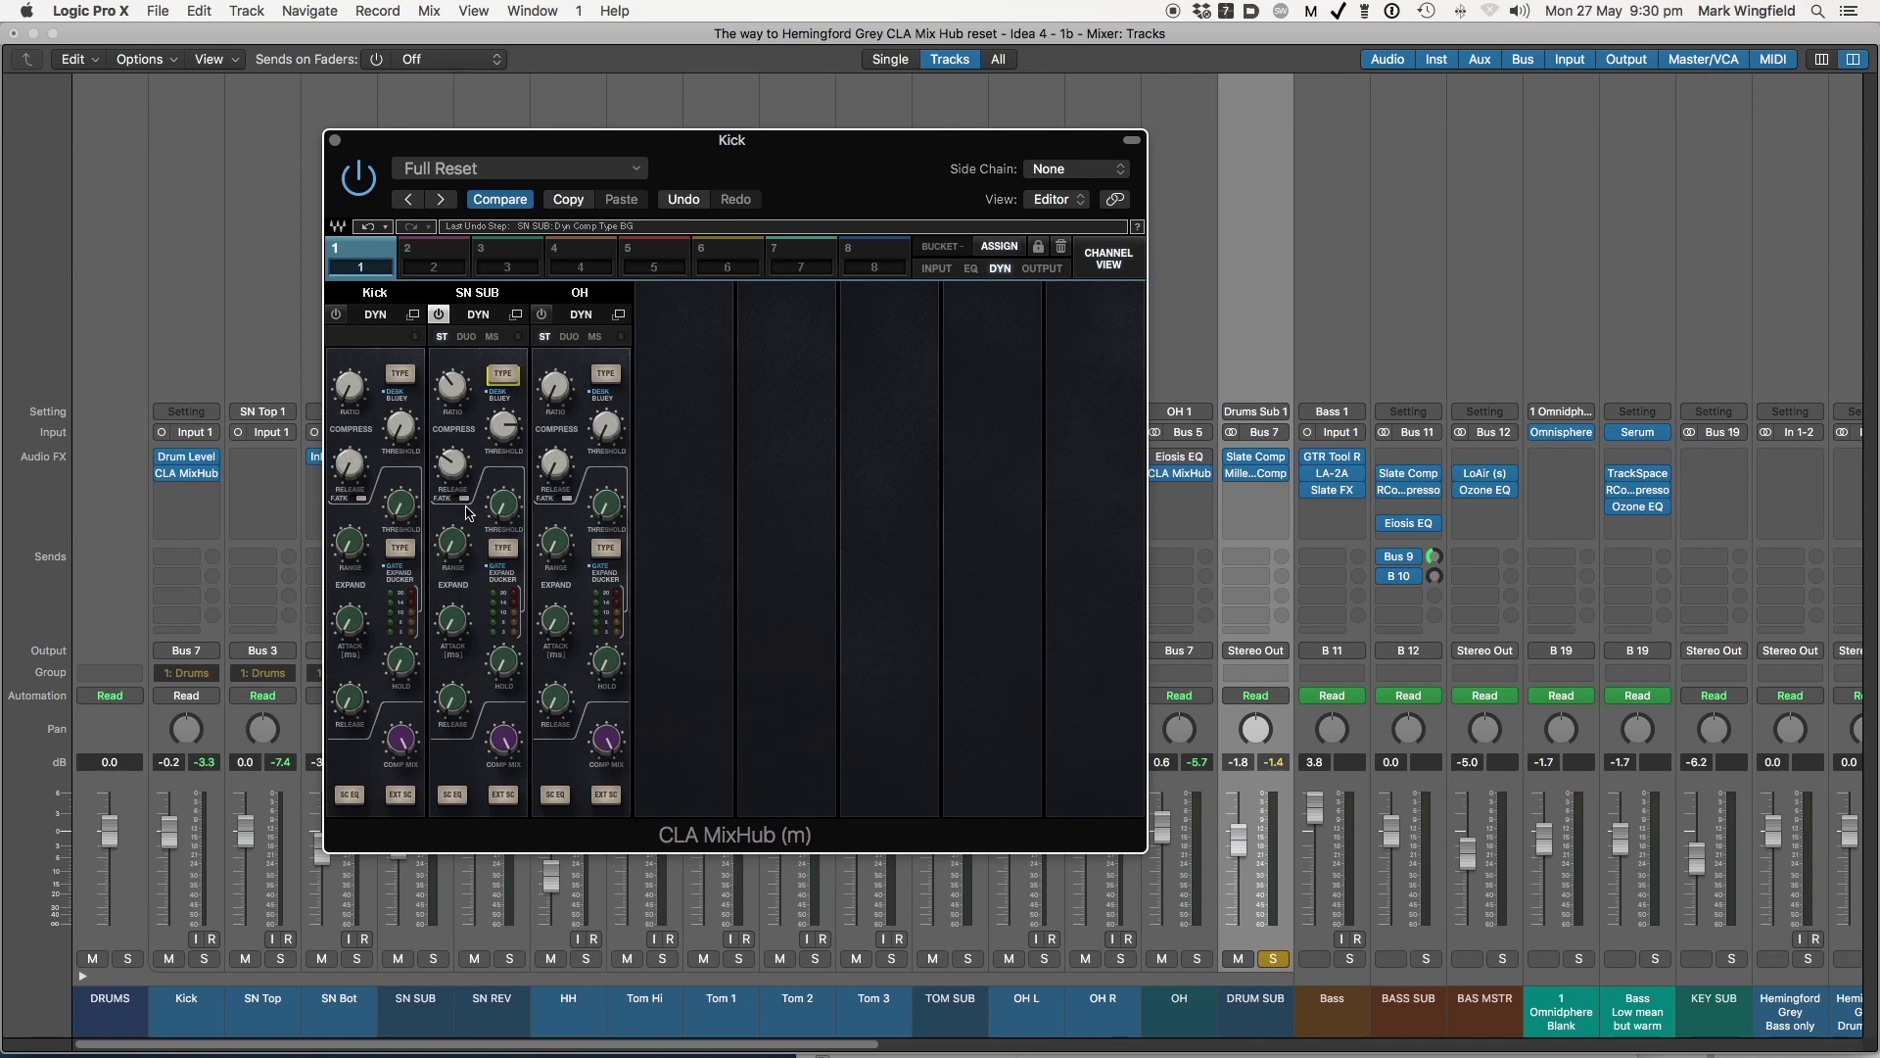
pyautogui.click(516, 315)
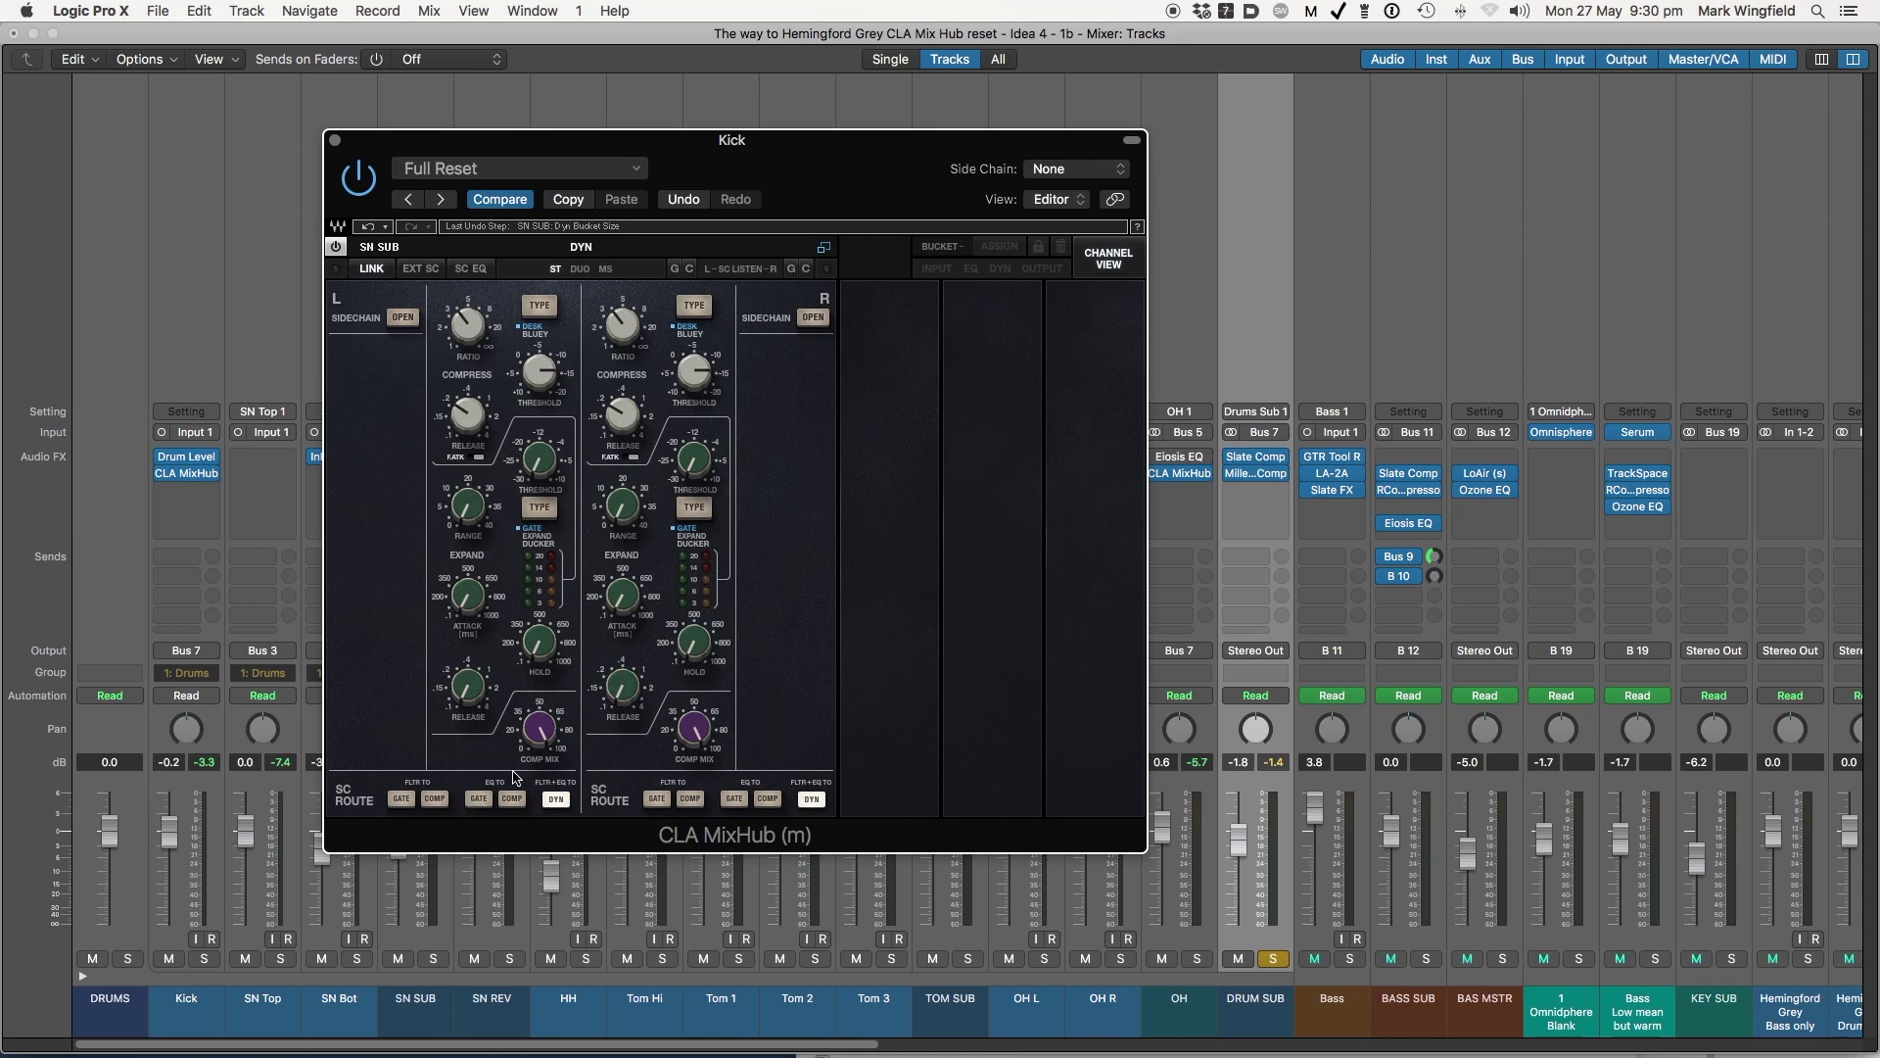
pyautogui.click(824, 253)
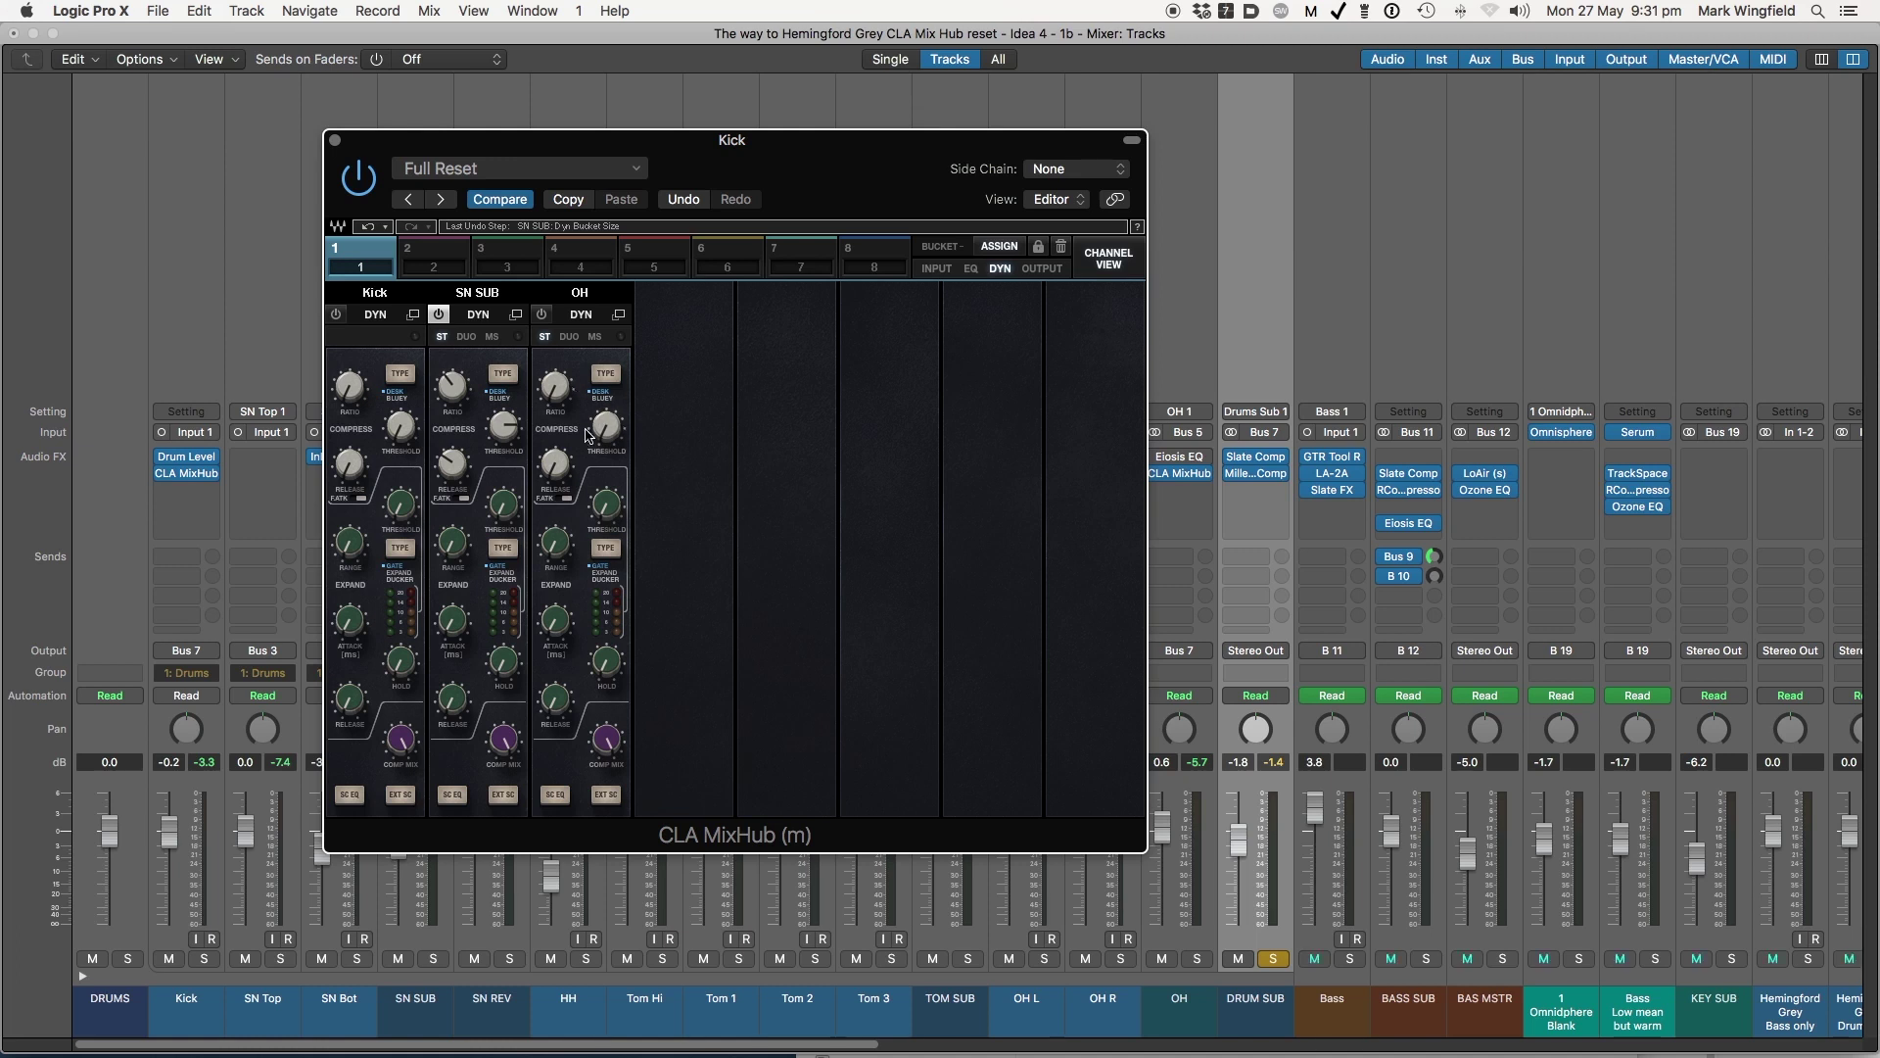
# Show the INPUT sections and raise Kick's MIC gain to about 9.3, comparing the section bypassed and engaged
pyautogui.click(937, 271)
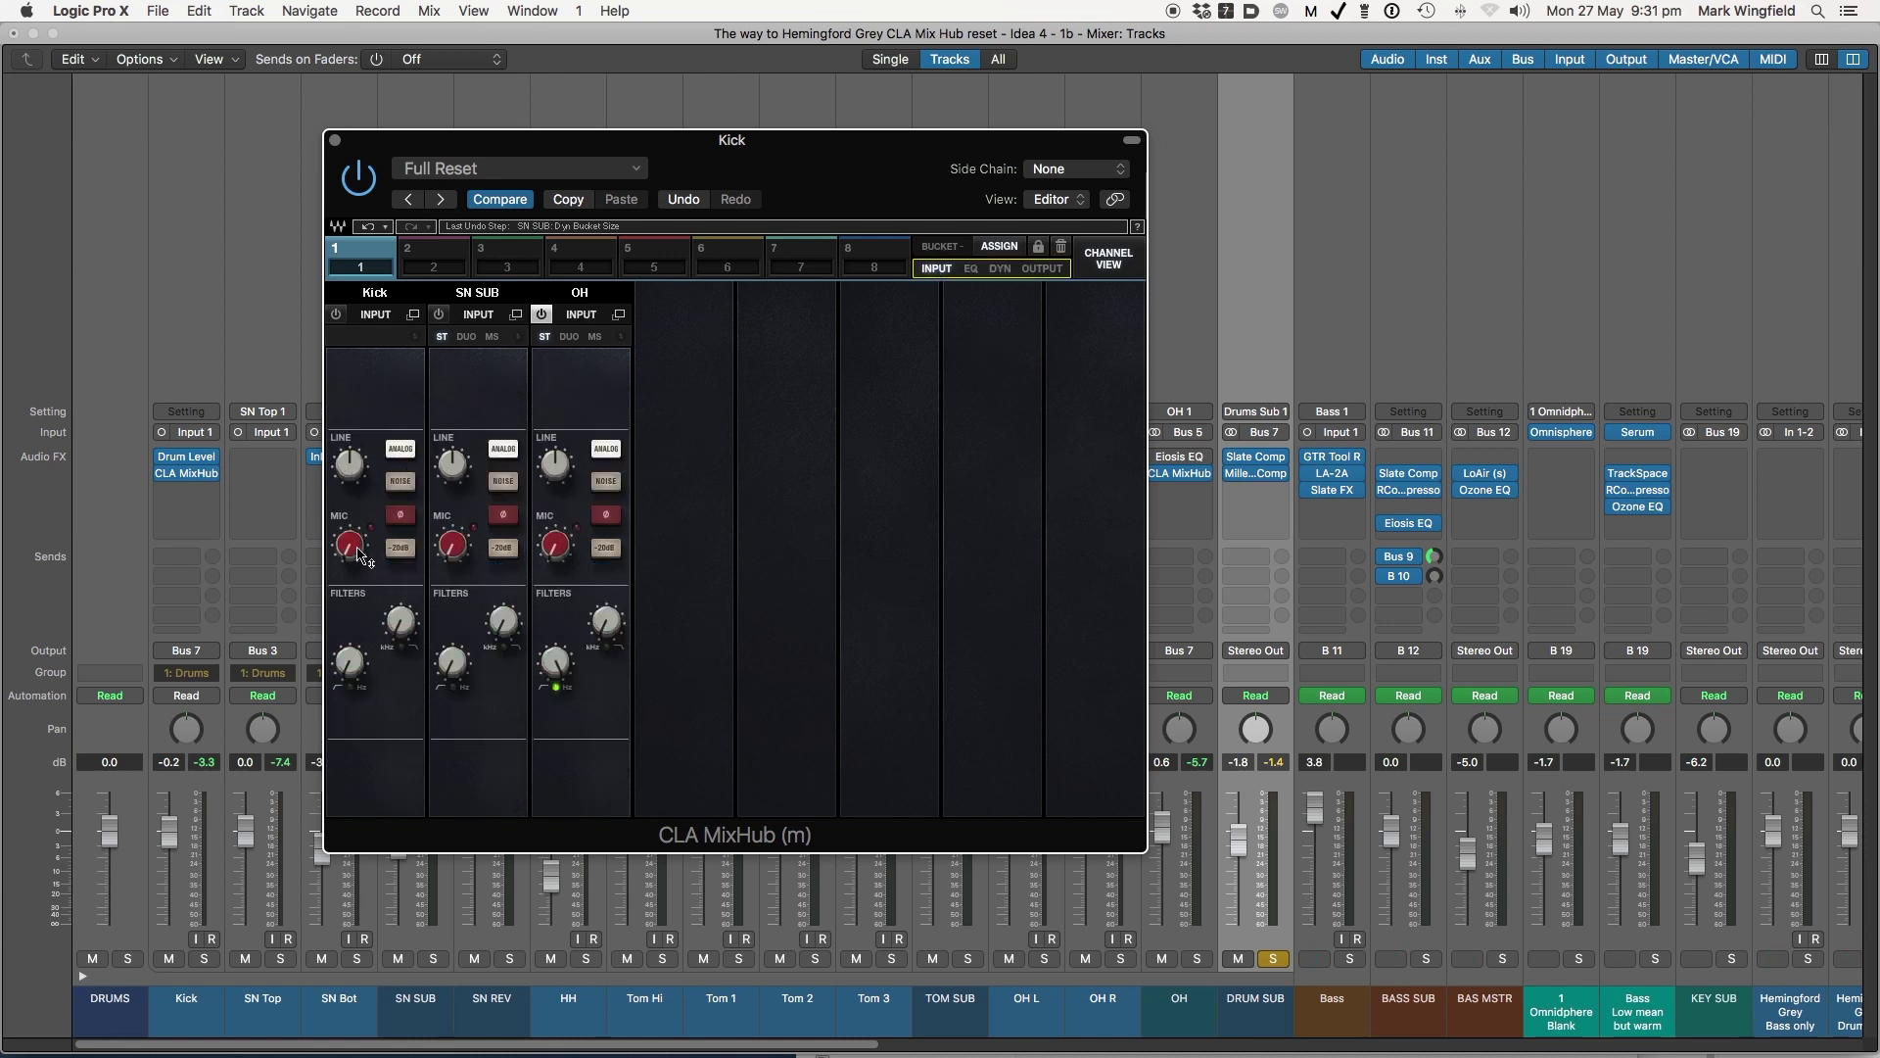
pyautogui.moveTo(352, 555)
pyautogui.moveTo(353, 559); pyautogui.dragTo(350, 539)
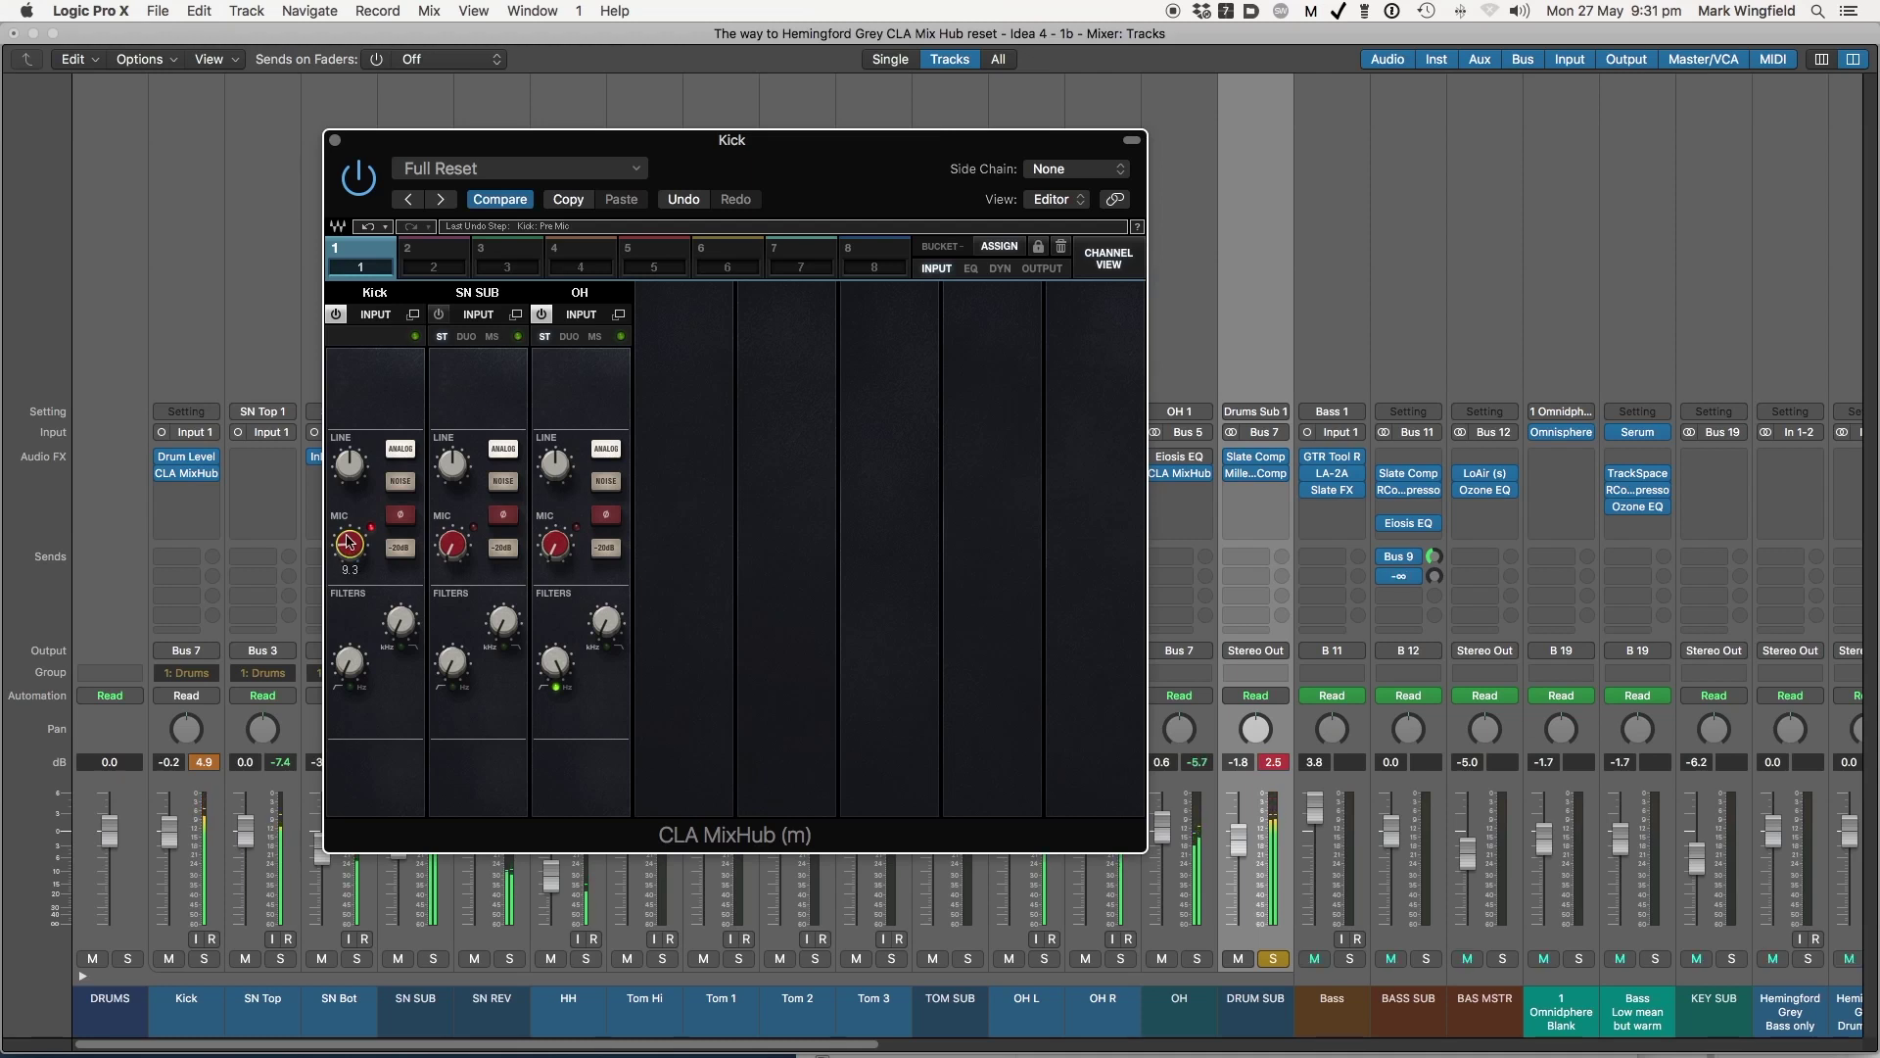
pyautogui.click(336, 314)
pyautogui.click(336, 314)
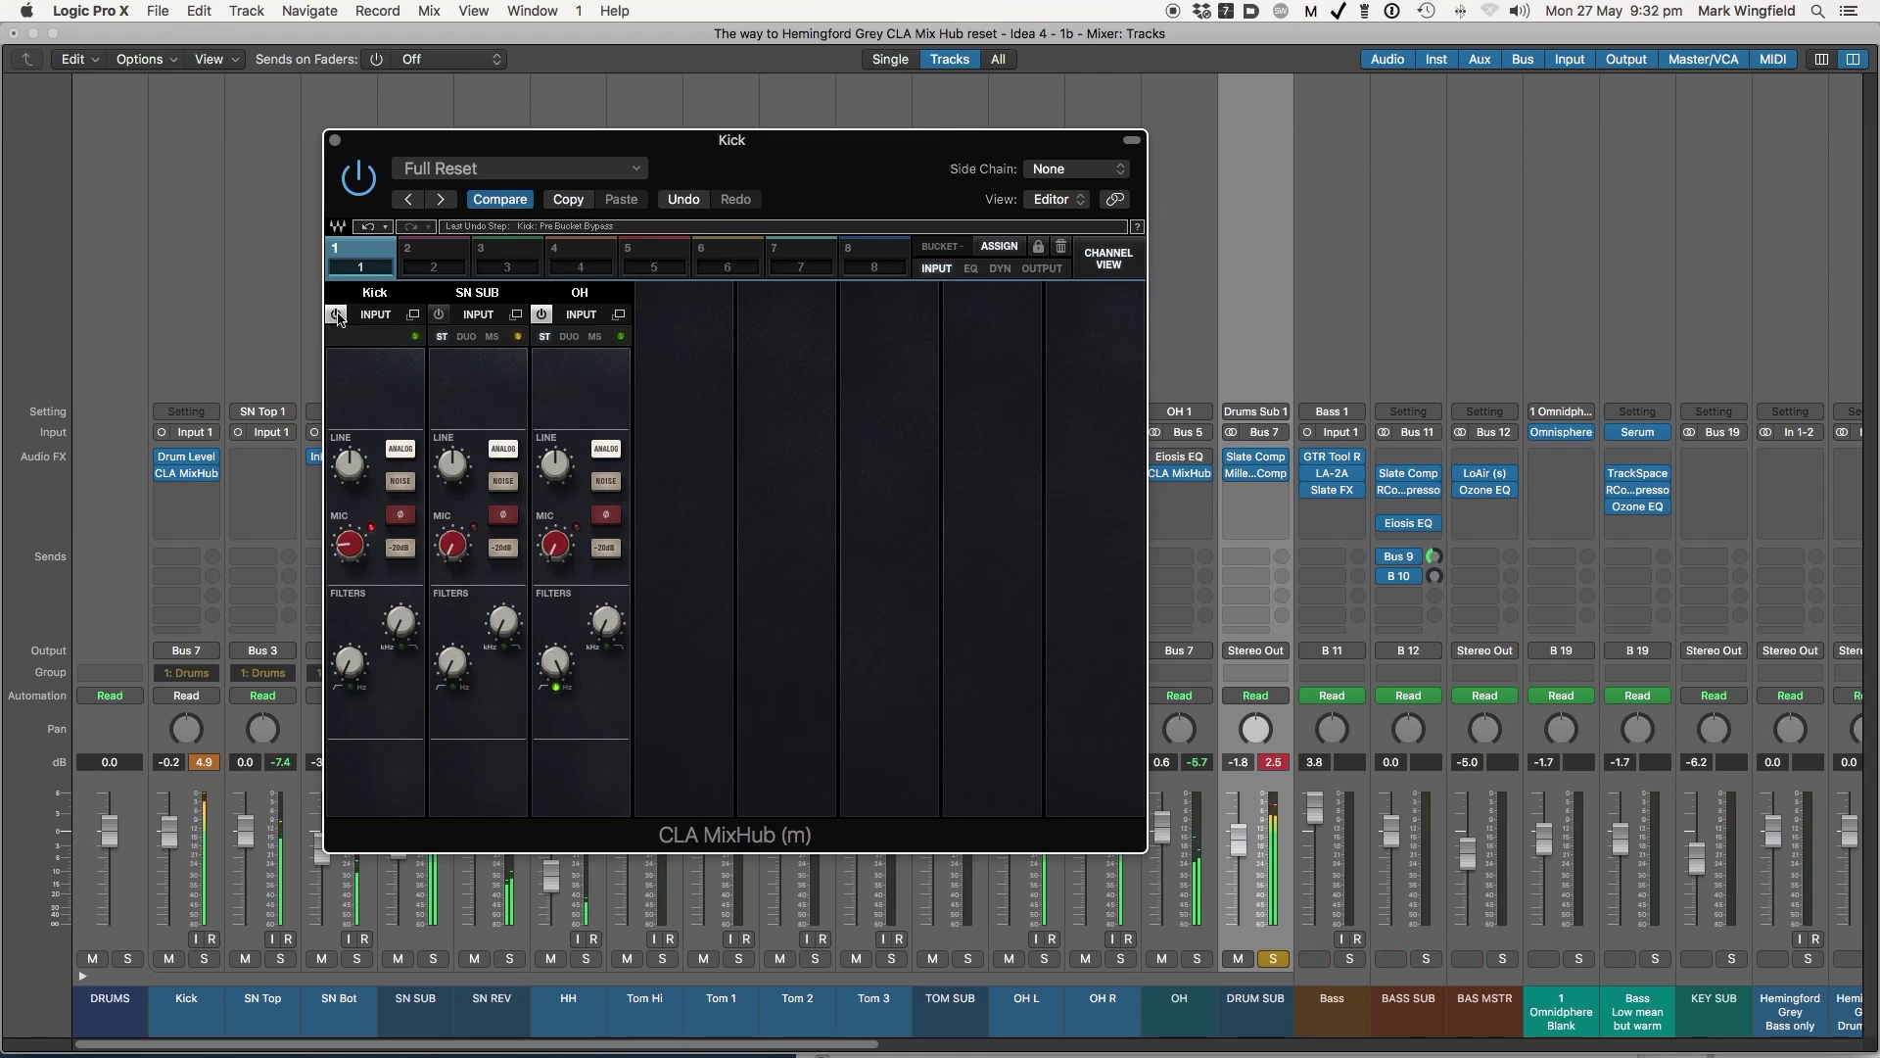
# Reduce Kick's MIC gain slightly and compare its INPUT section bypassed and engaged again, finishing with it on
pyautogui.moveTo(352, 551); pyautogui.dragTo(353, 534)
pyautogui.moveTo(349, 545); pyautogui.dragTo(350, 545)
pyautogui.click(336, 315)
pyautogui.click(336, 315)
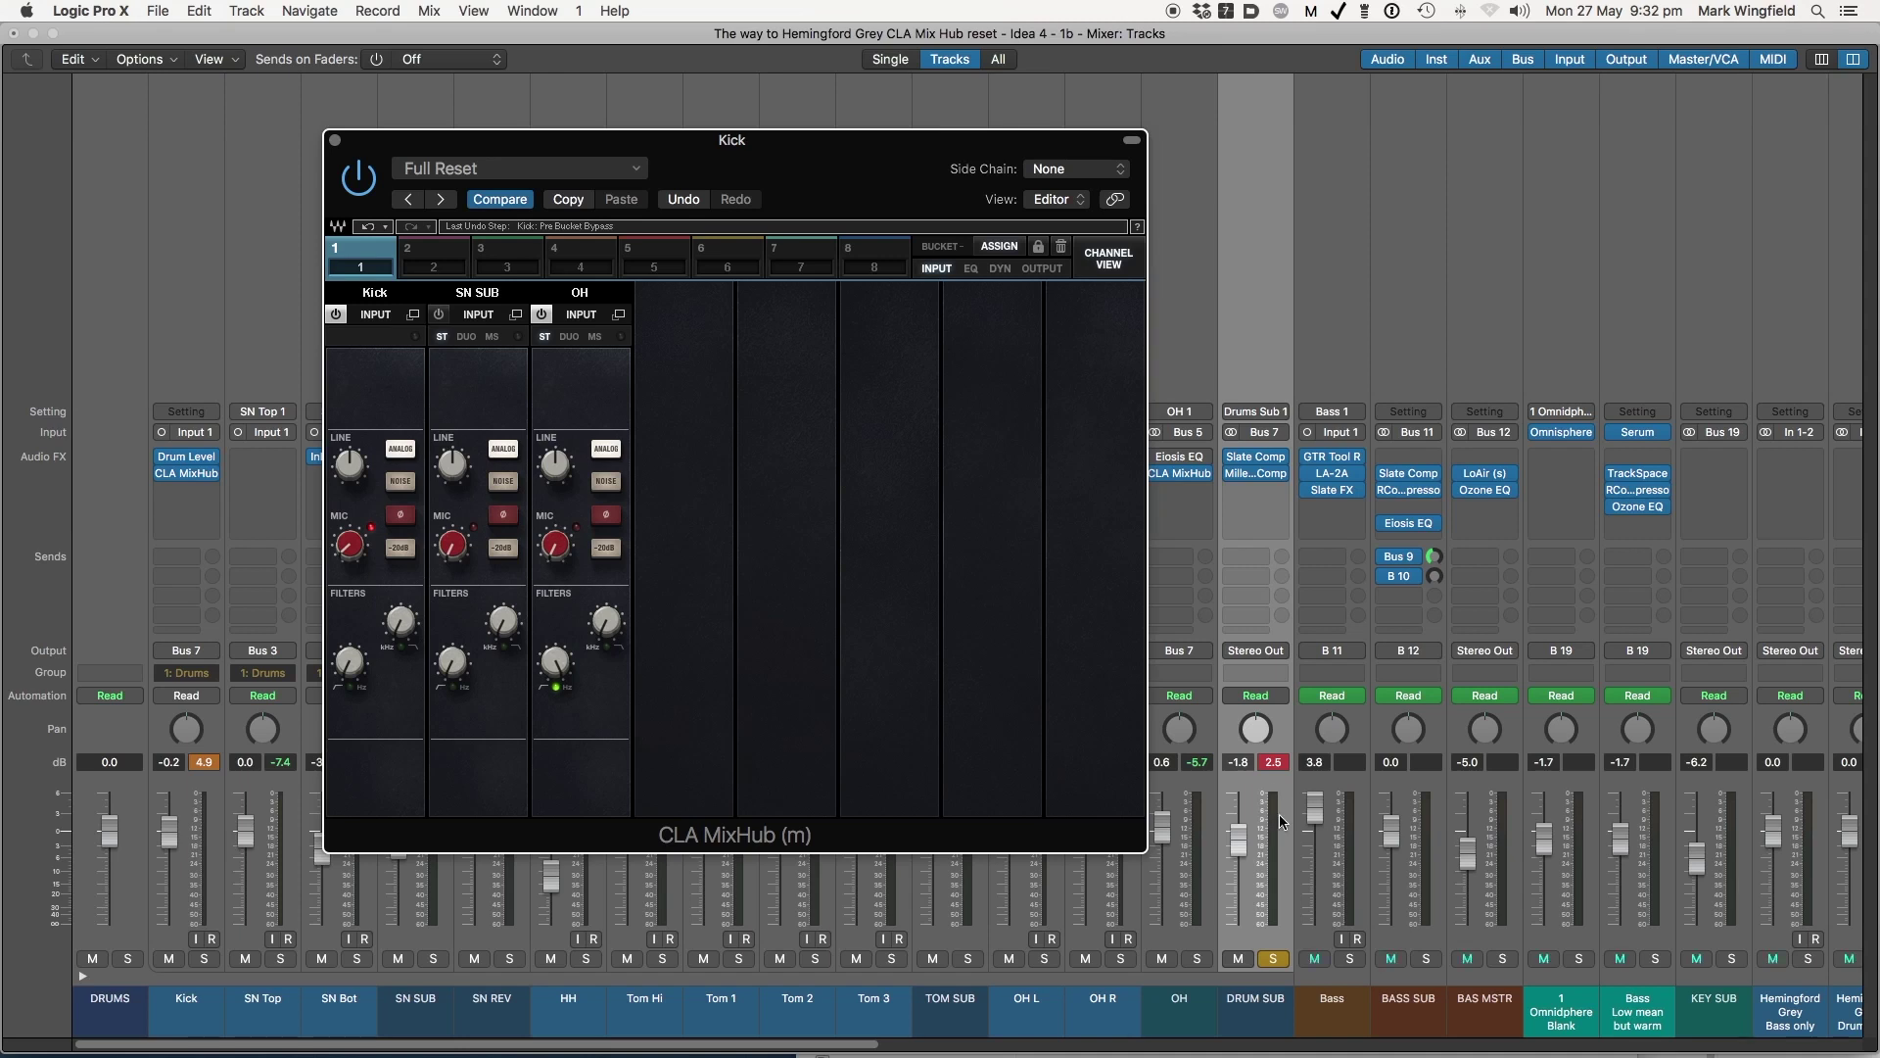
# Add BAS MSTR and KEY SUB to the soloed DRUM SUB and play the mix
pyautogui.click(1503, 958)
pyautogui.click(1731, 959)
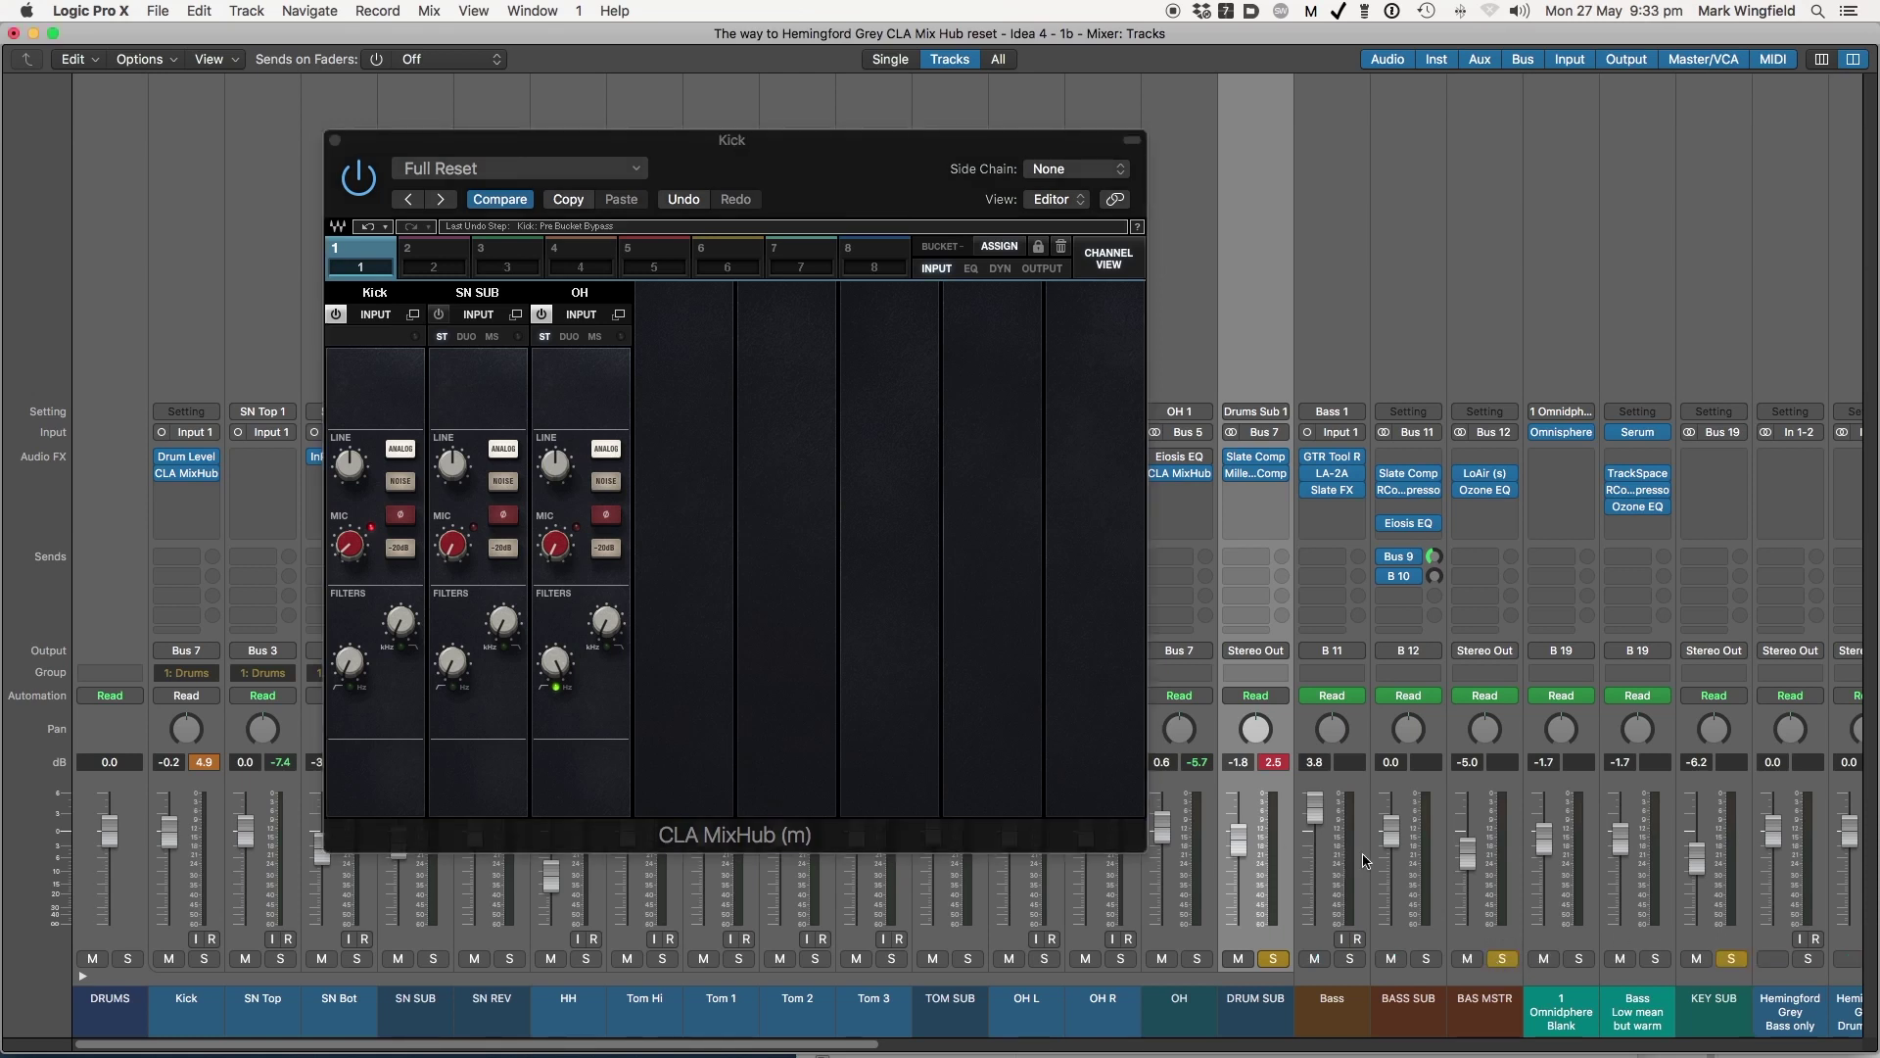
pyautogui.press('space')
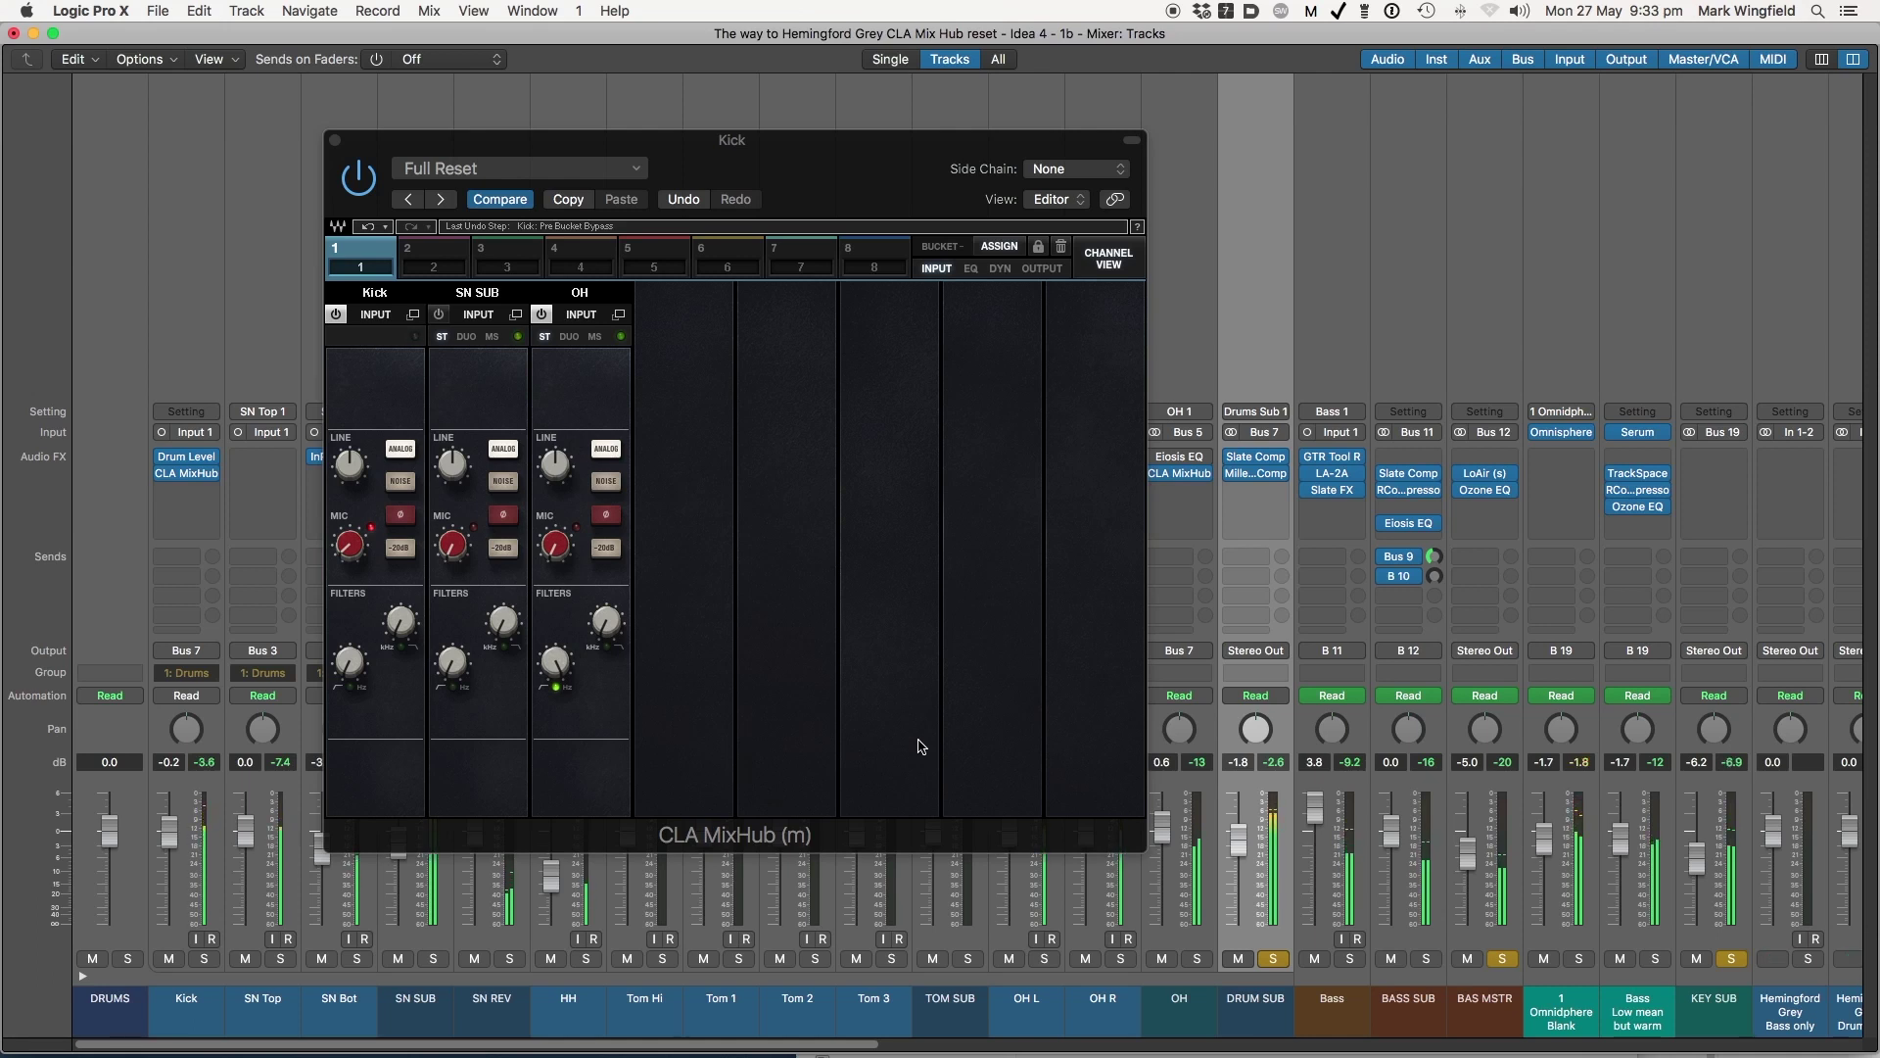
# Lower Kick's level in the OUTPUT sections, and set the mixer faders to 1.3 dB for OH and -2.3 dB for DRUM SUB
pyautogui.click(1046, 270)
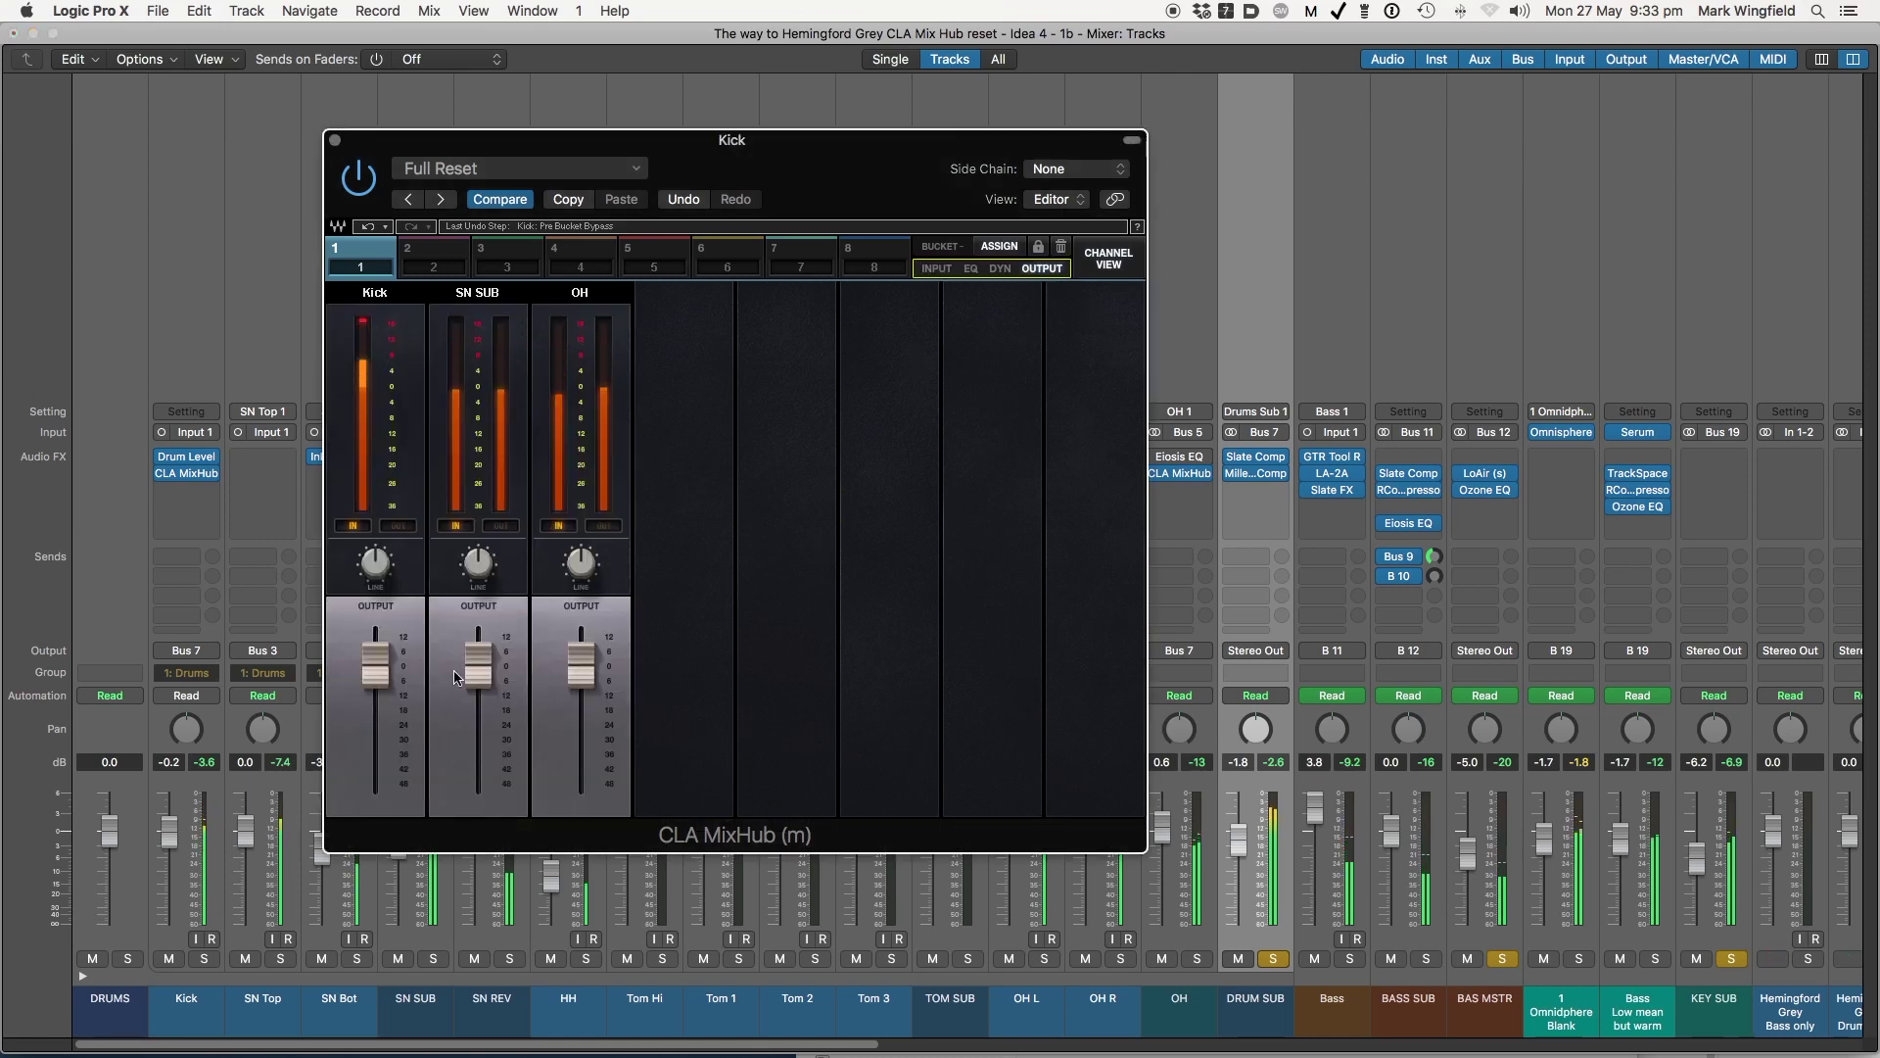
pyautogui.click(373, 674)
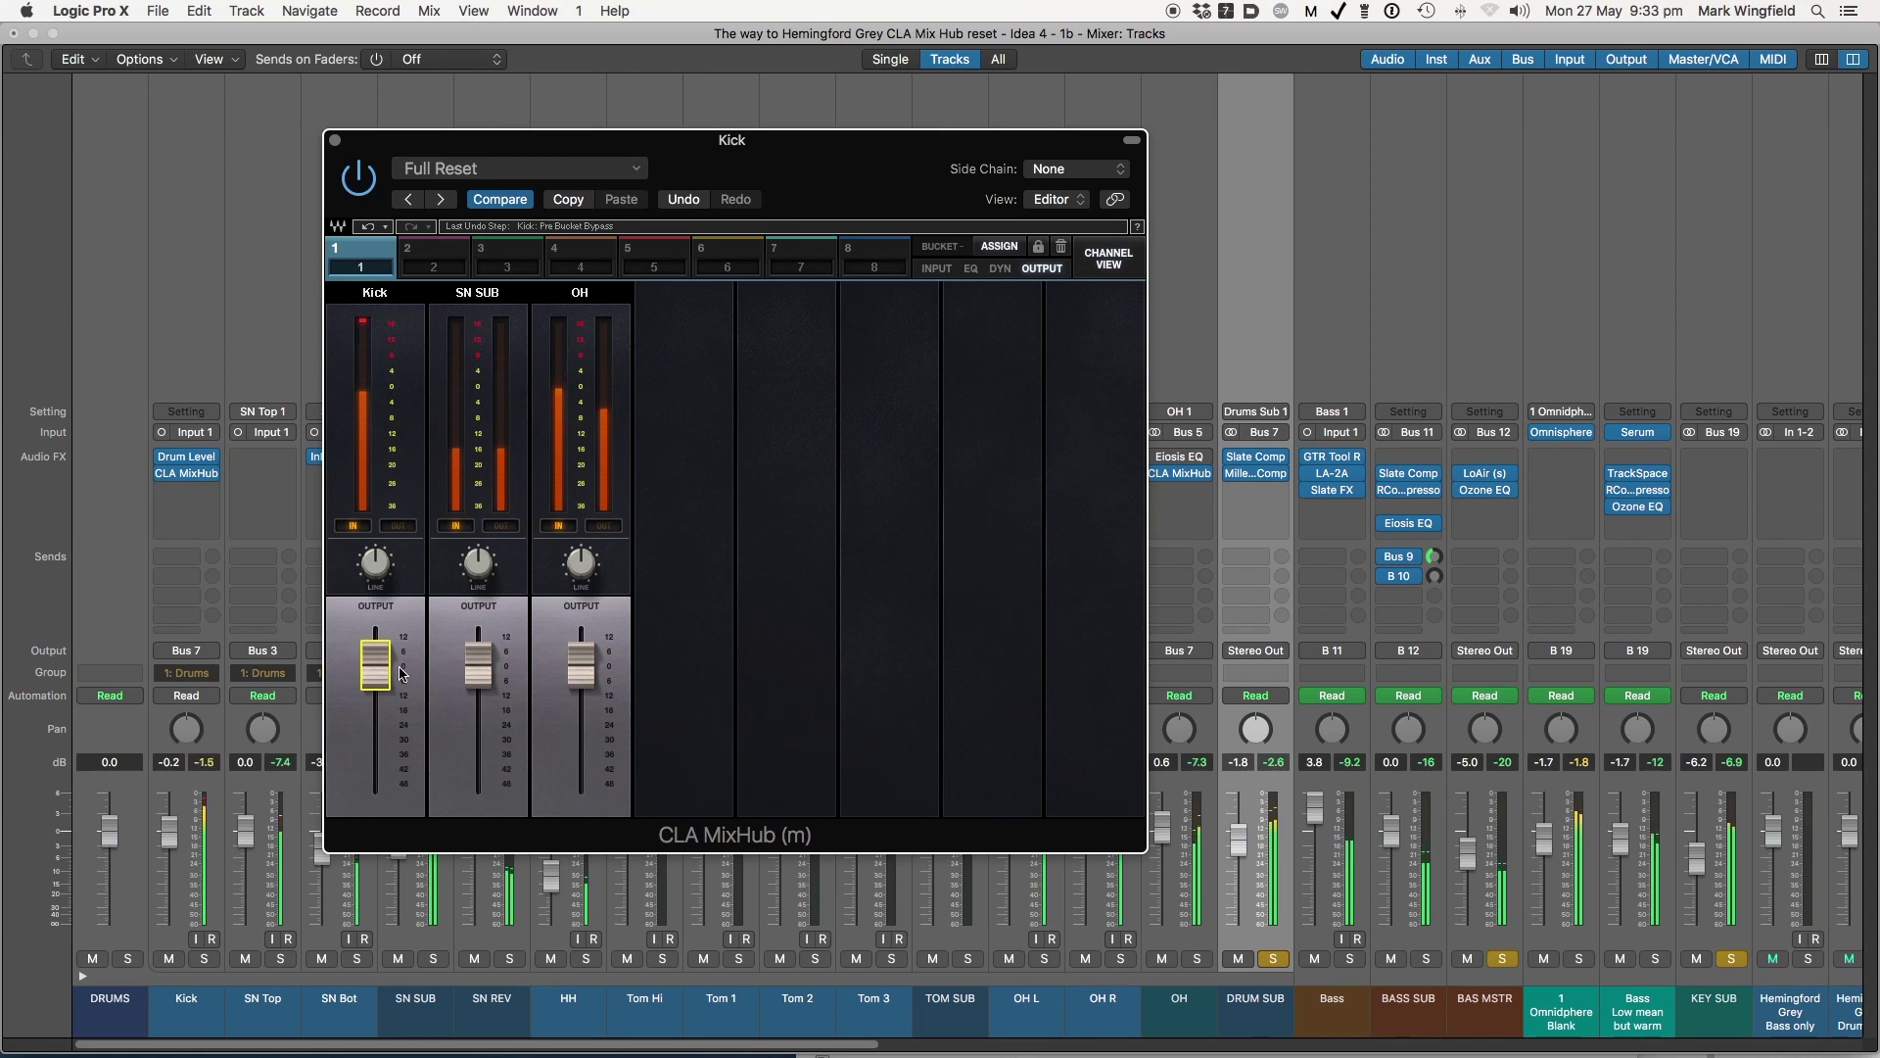
pyautogui.click(375, 674)
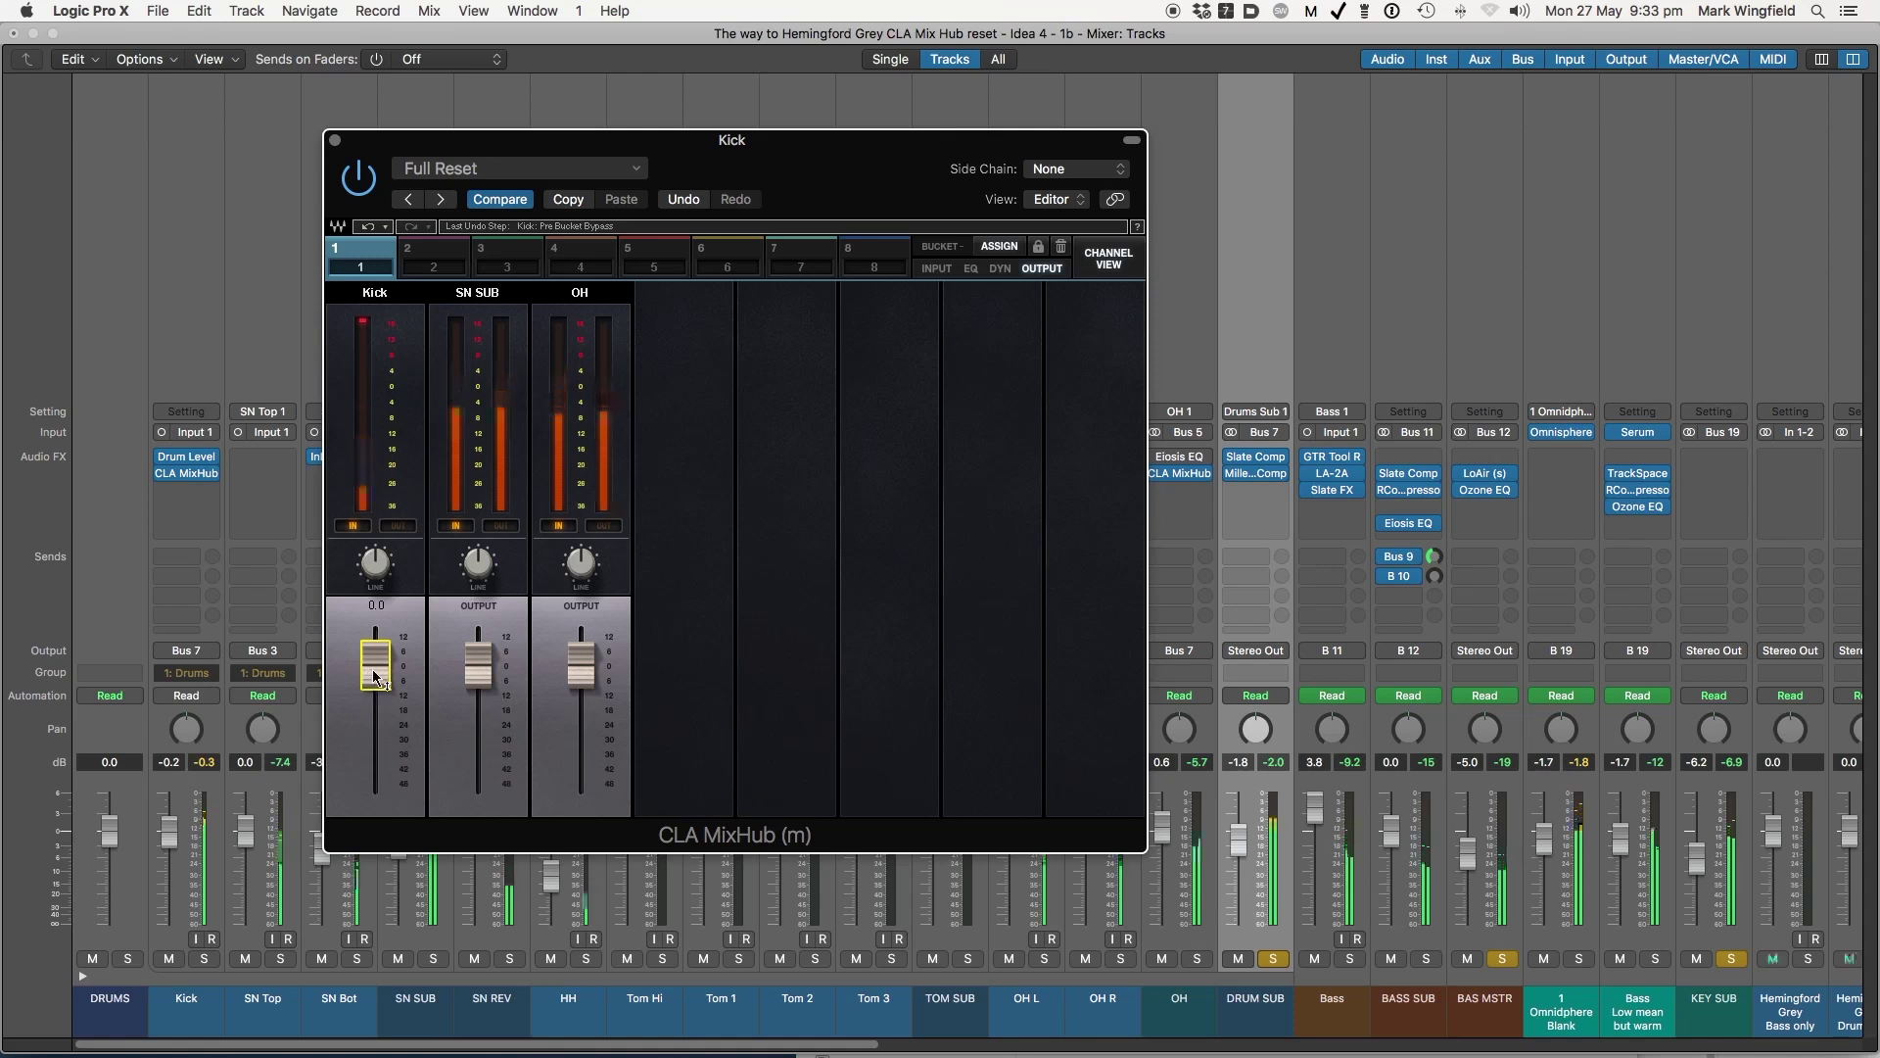
pyautogui.moveTo(378, 674); pyautogui.dragTo(380, 673)
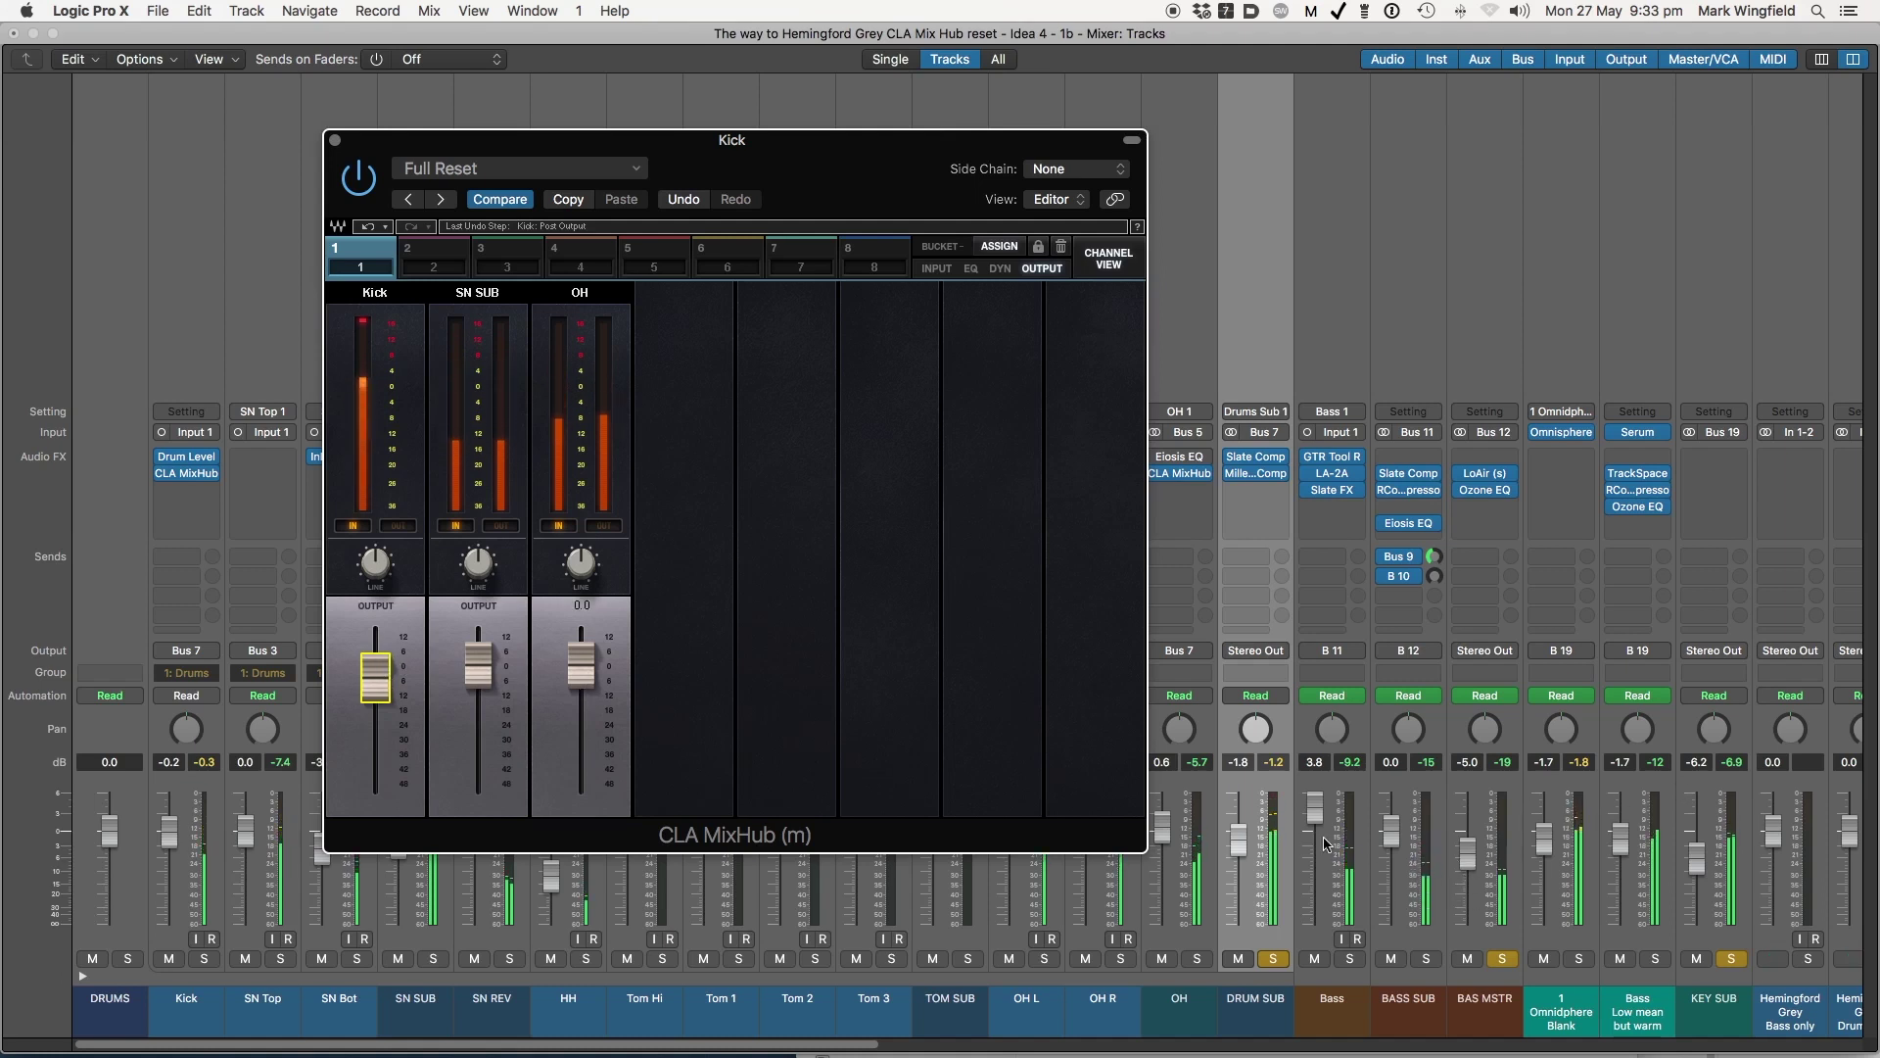
pyautogui.moveTo(1239, 872); pyautogui.dragTo(1167, 832)
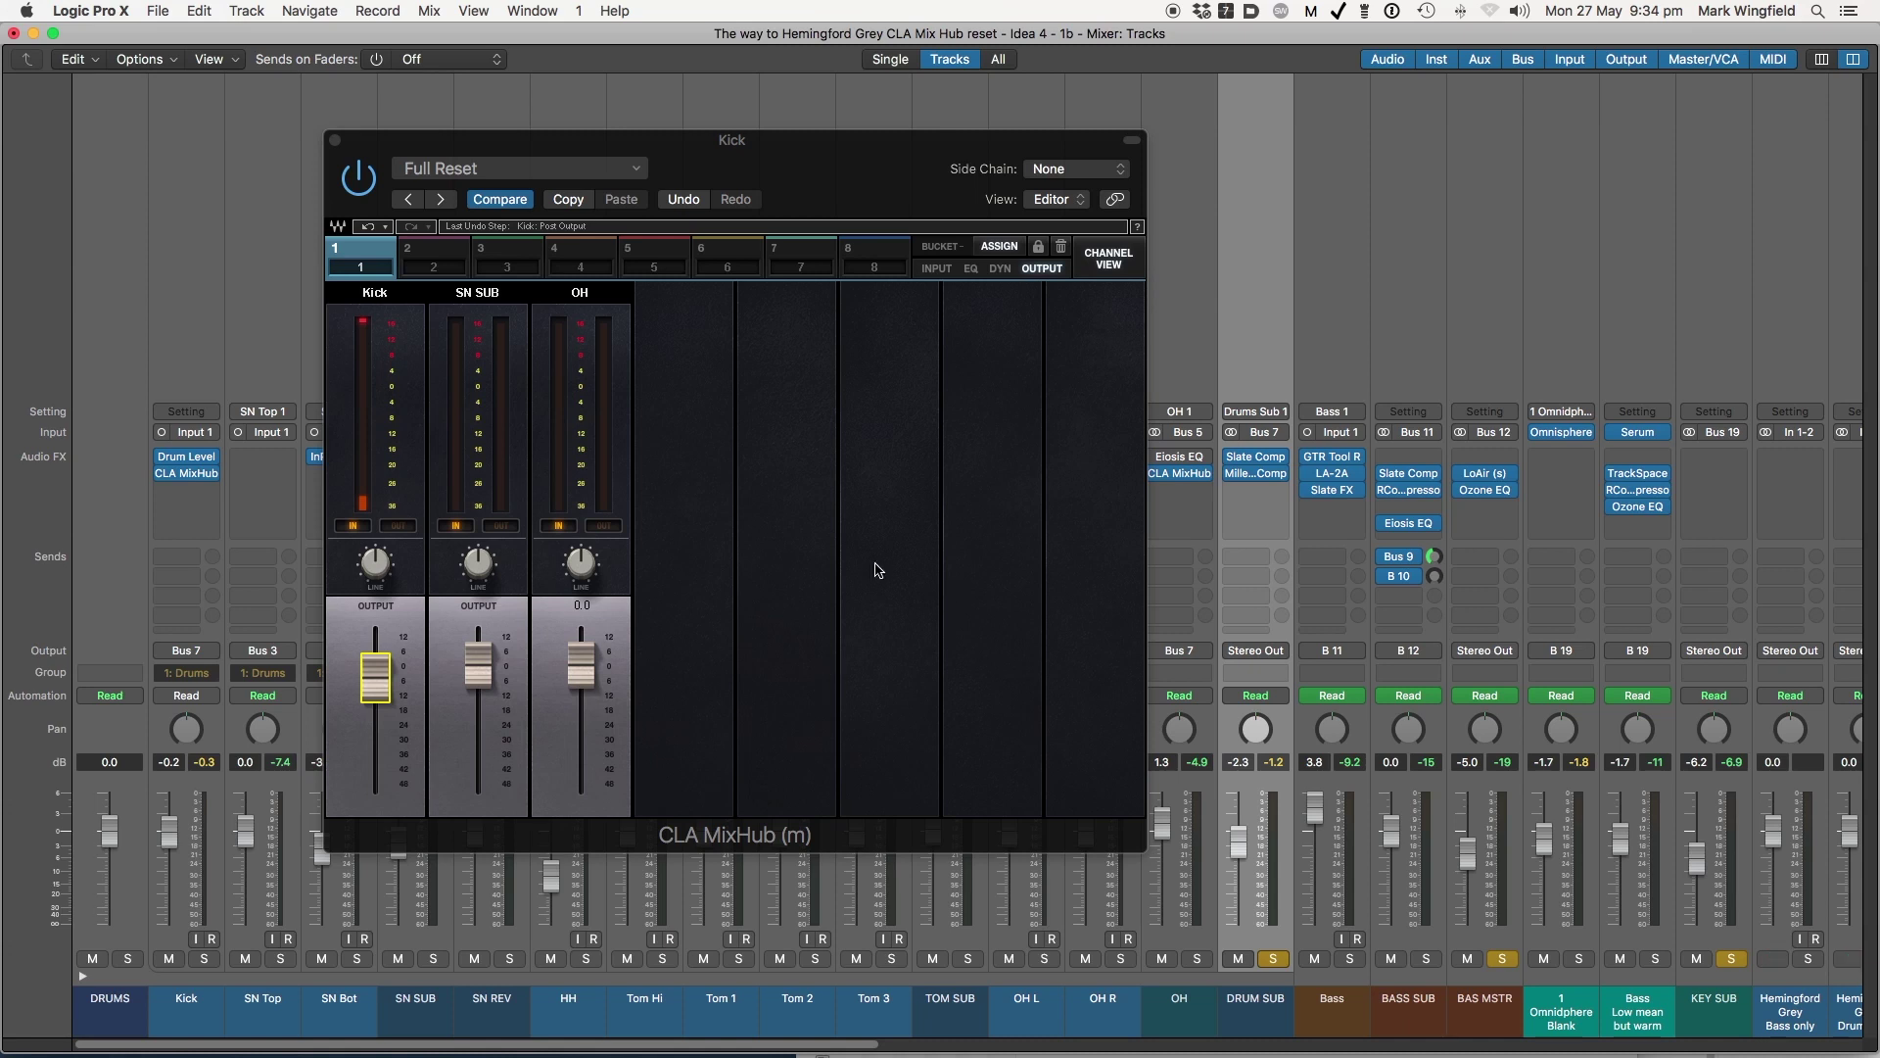
# Play the mix and compare Kick's CLA MixHub plugin bypassed and engaged
pyautogui.press('space')
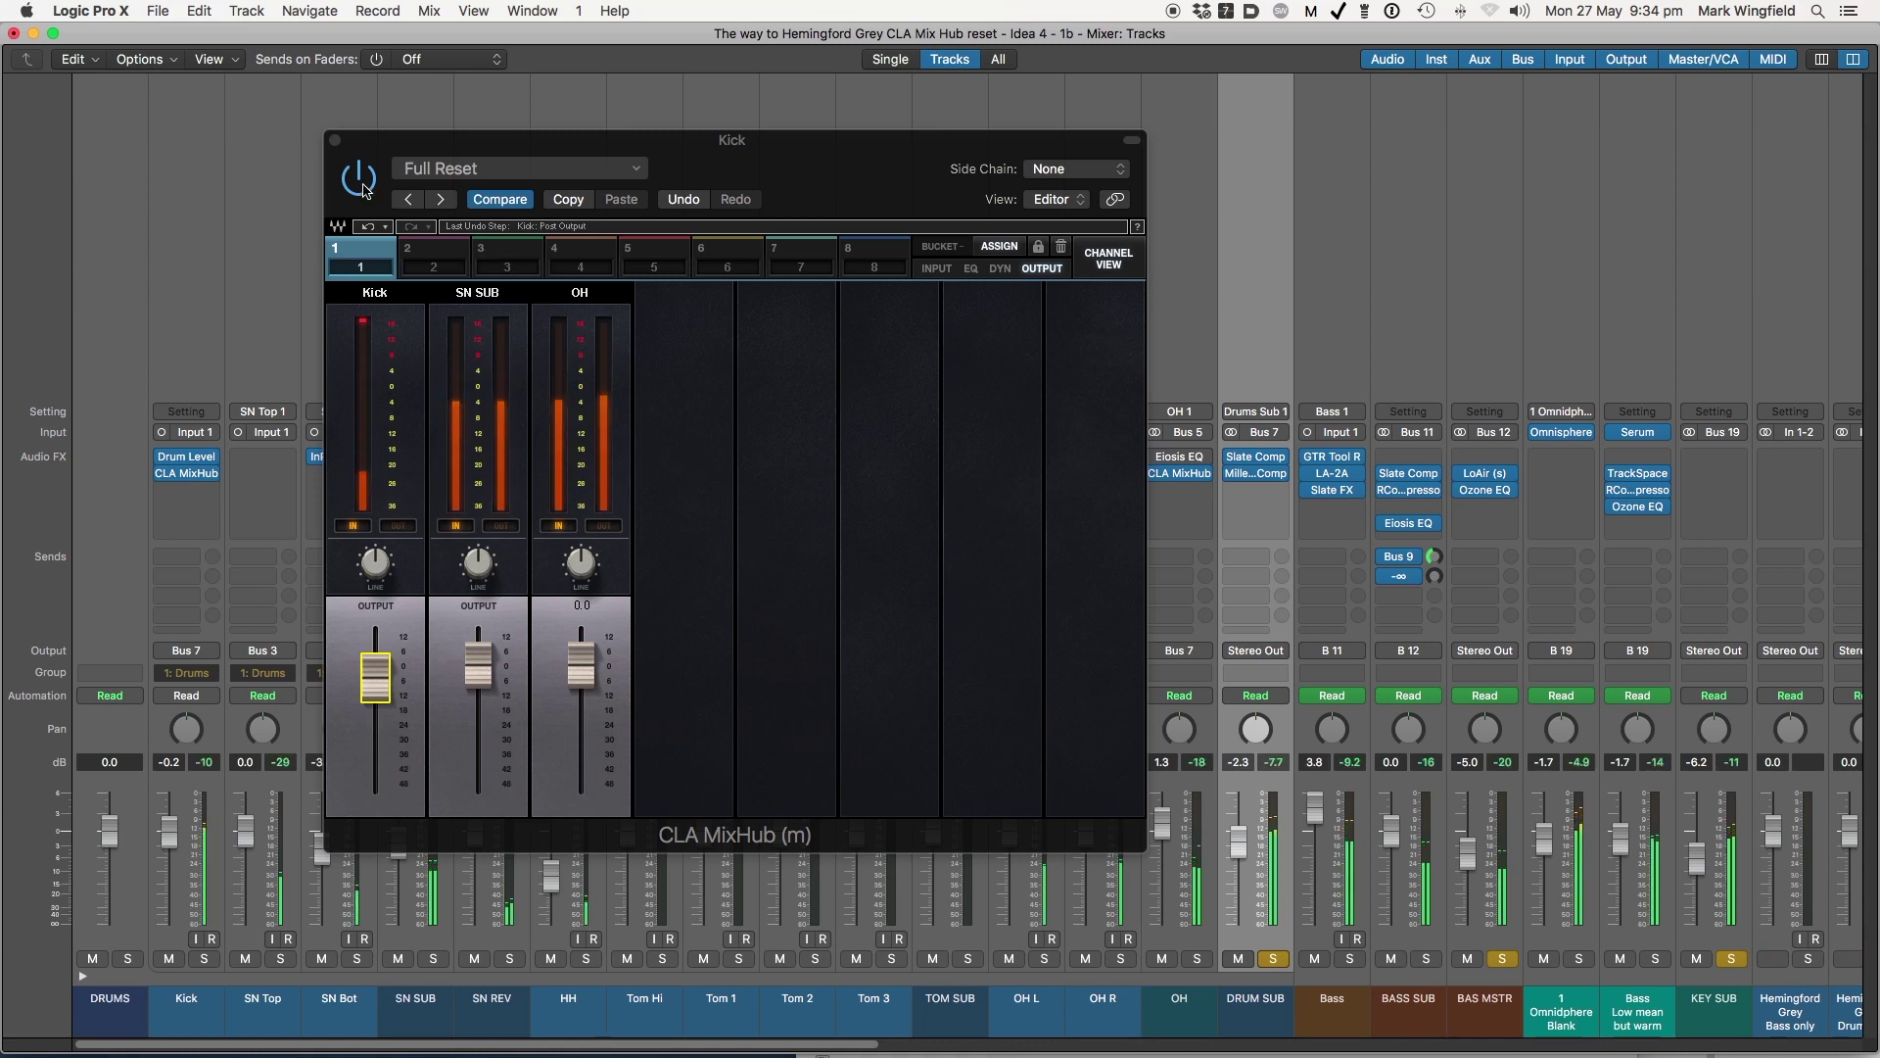
pyautogui.click(361, 181)
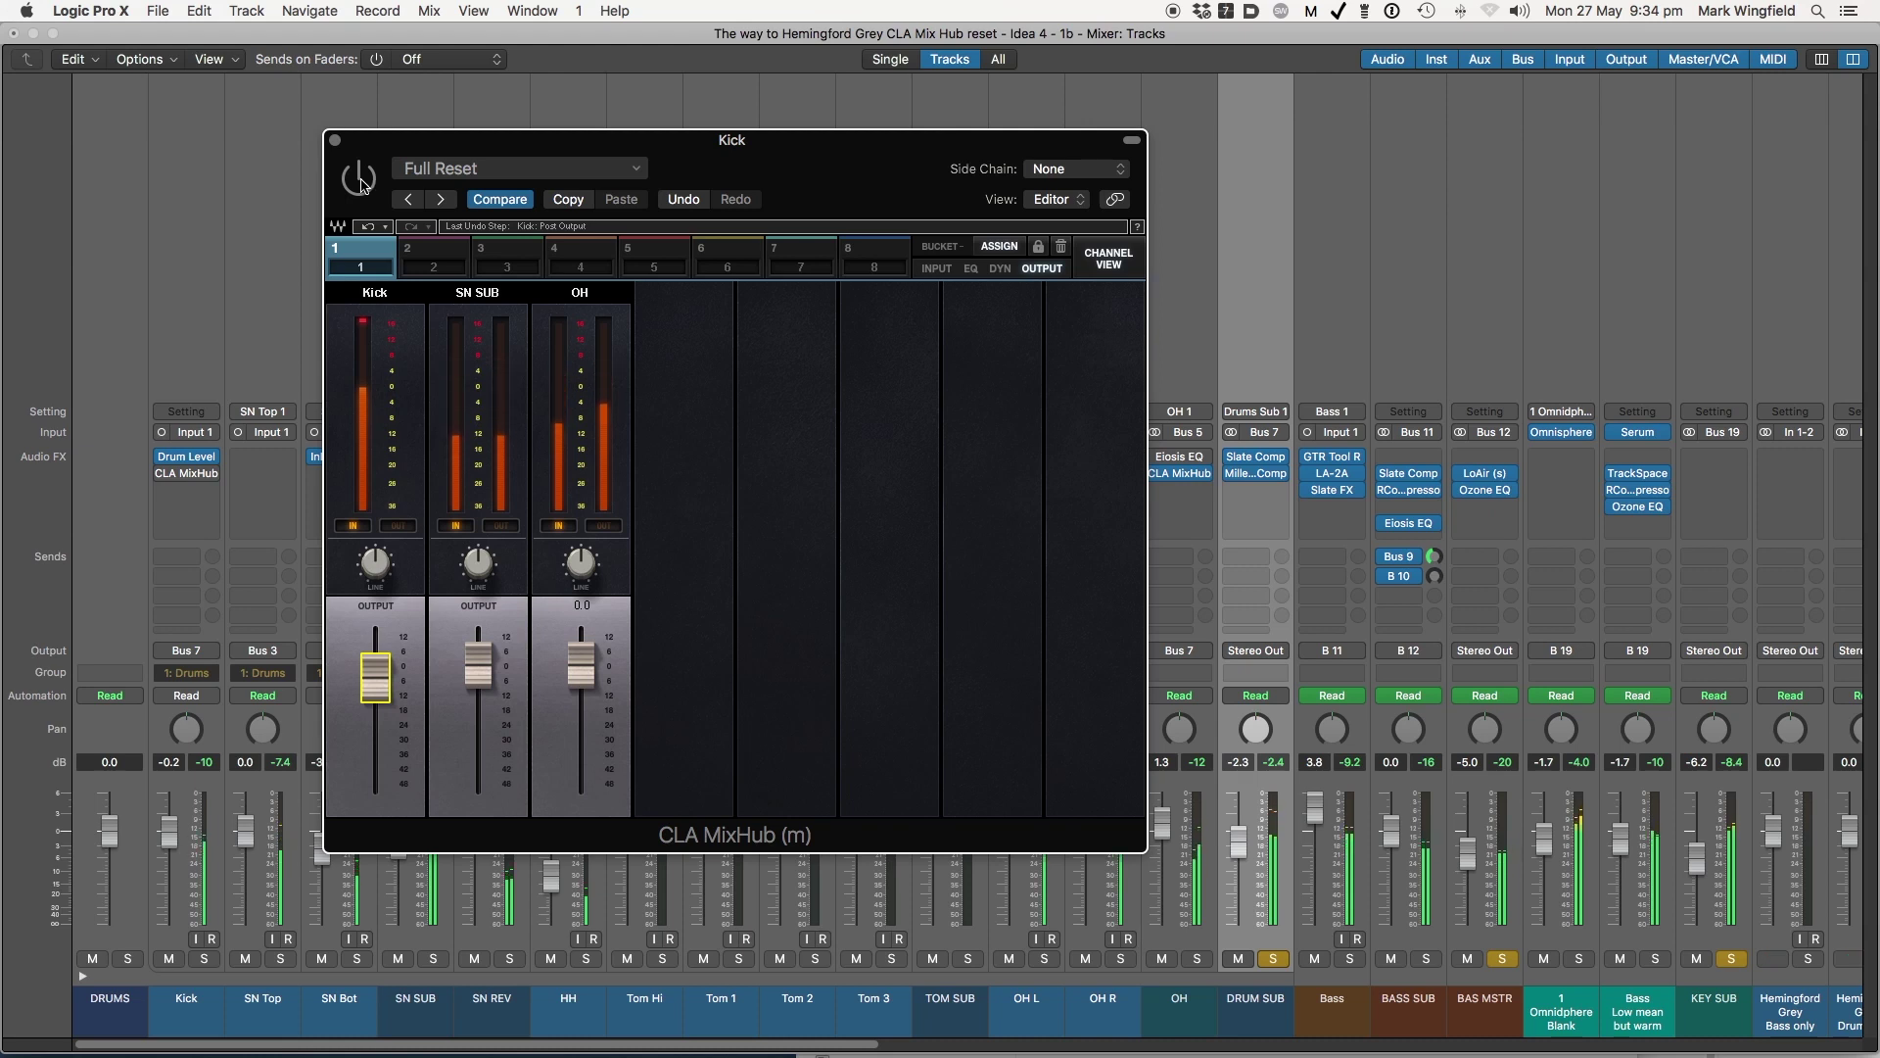
pyautogui.click(362, 185)
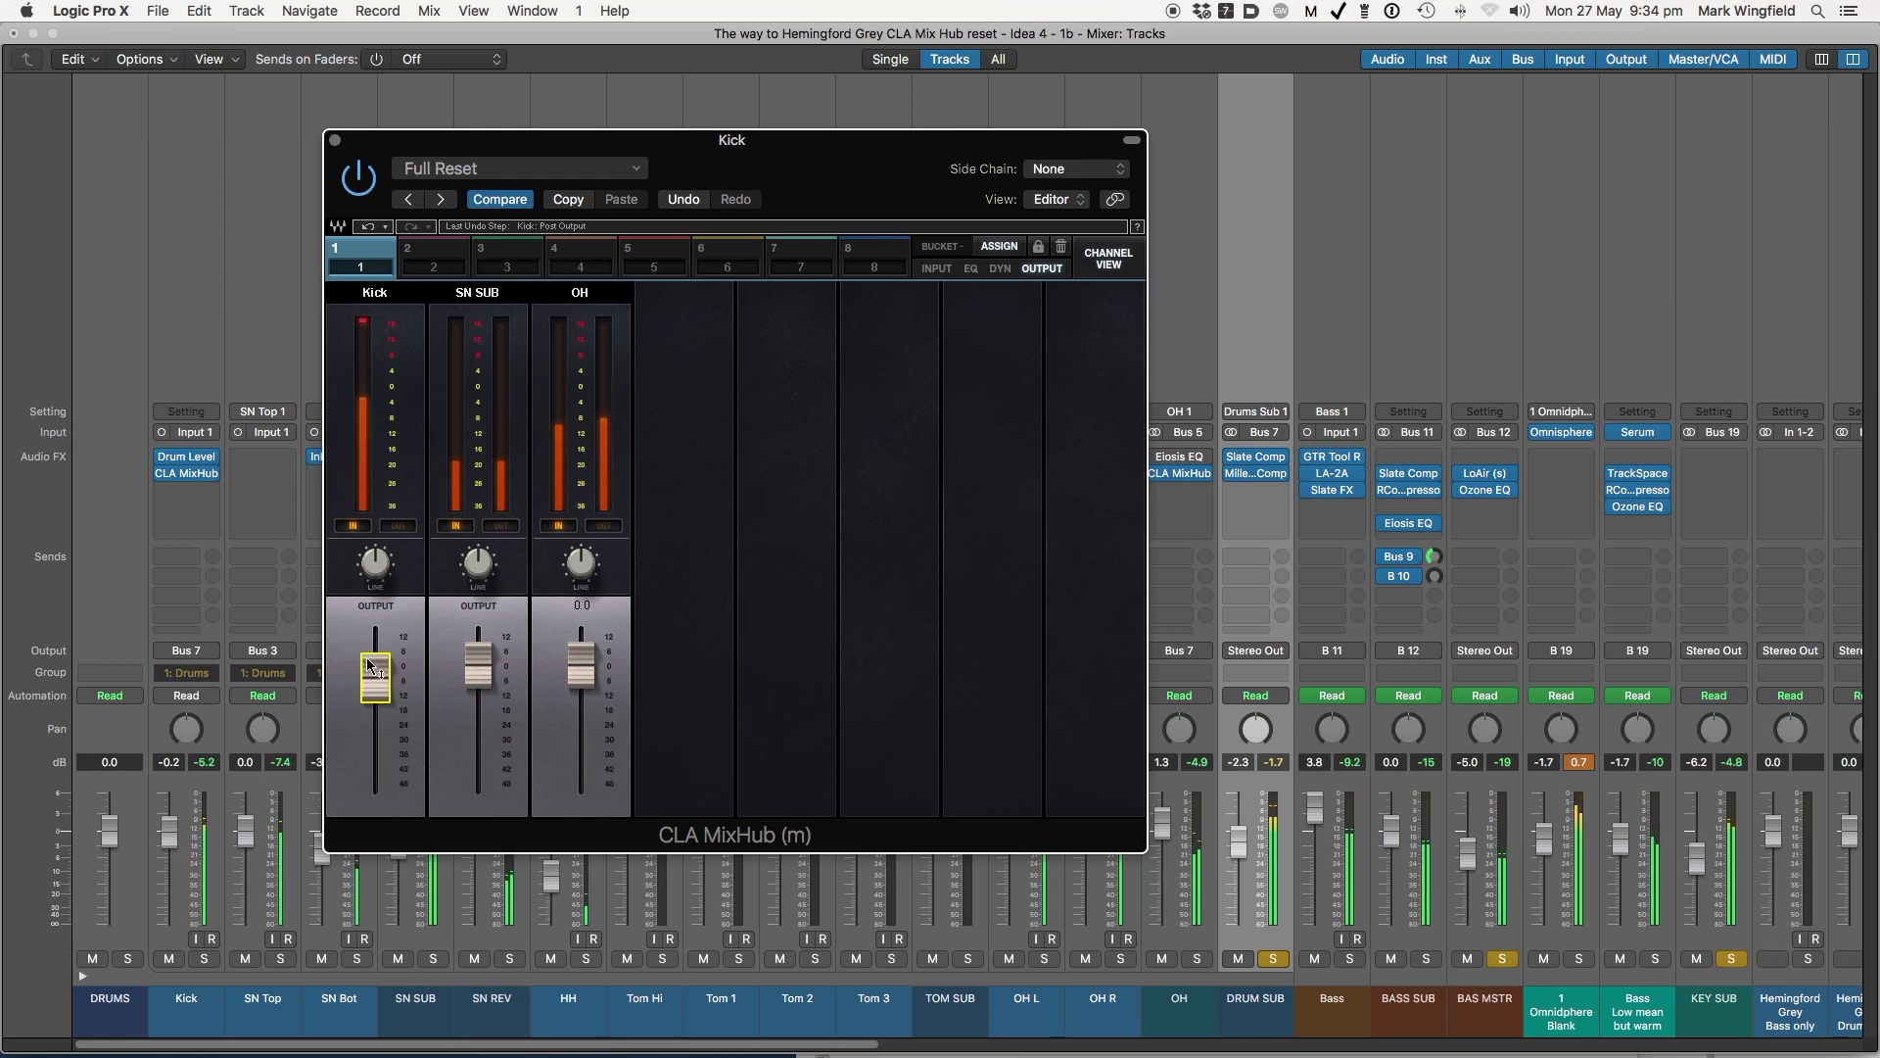
# Raise Kick's output level slightly in the OUTPUT sections and compare its plugin bypassed and engaged, finishing with it on
pyautogui.moveTo(371, 669); pyautogui.dragTo(372, 662)
pyautogui.click(358, 184)
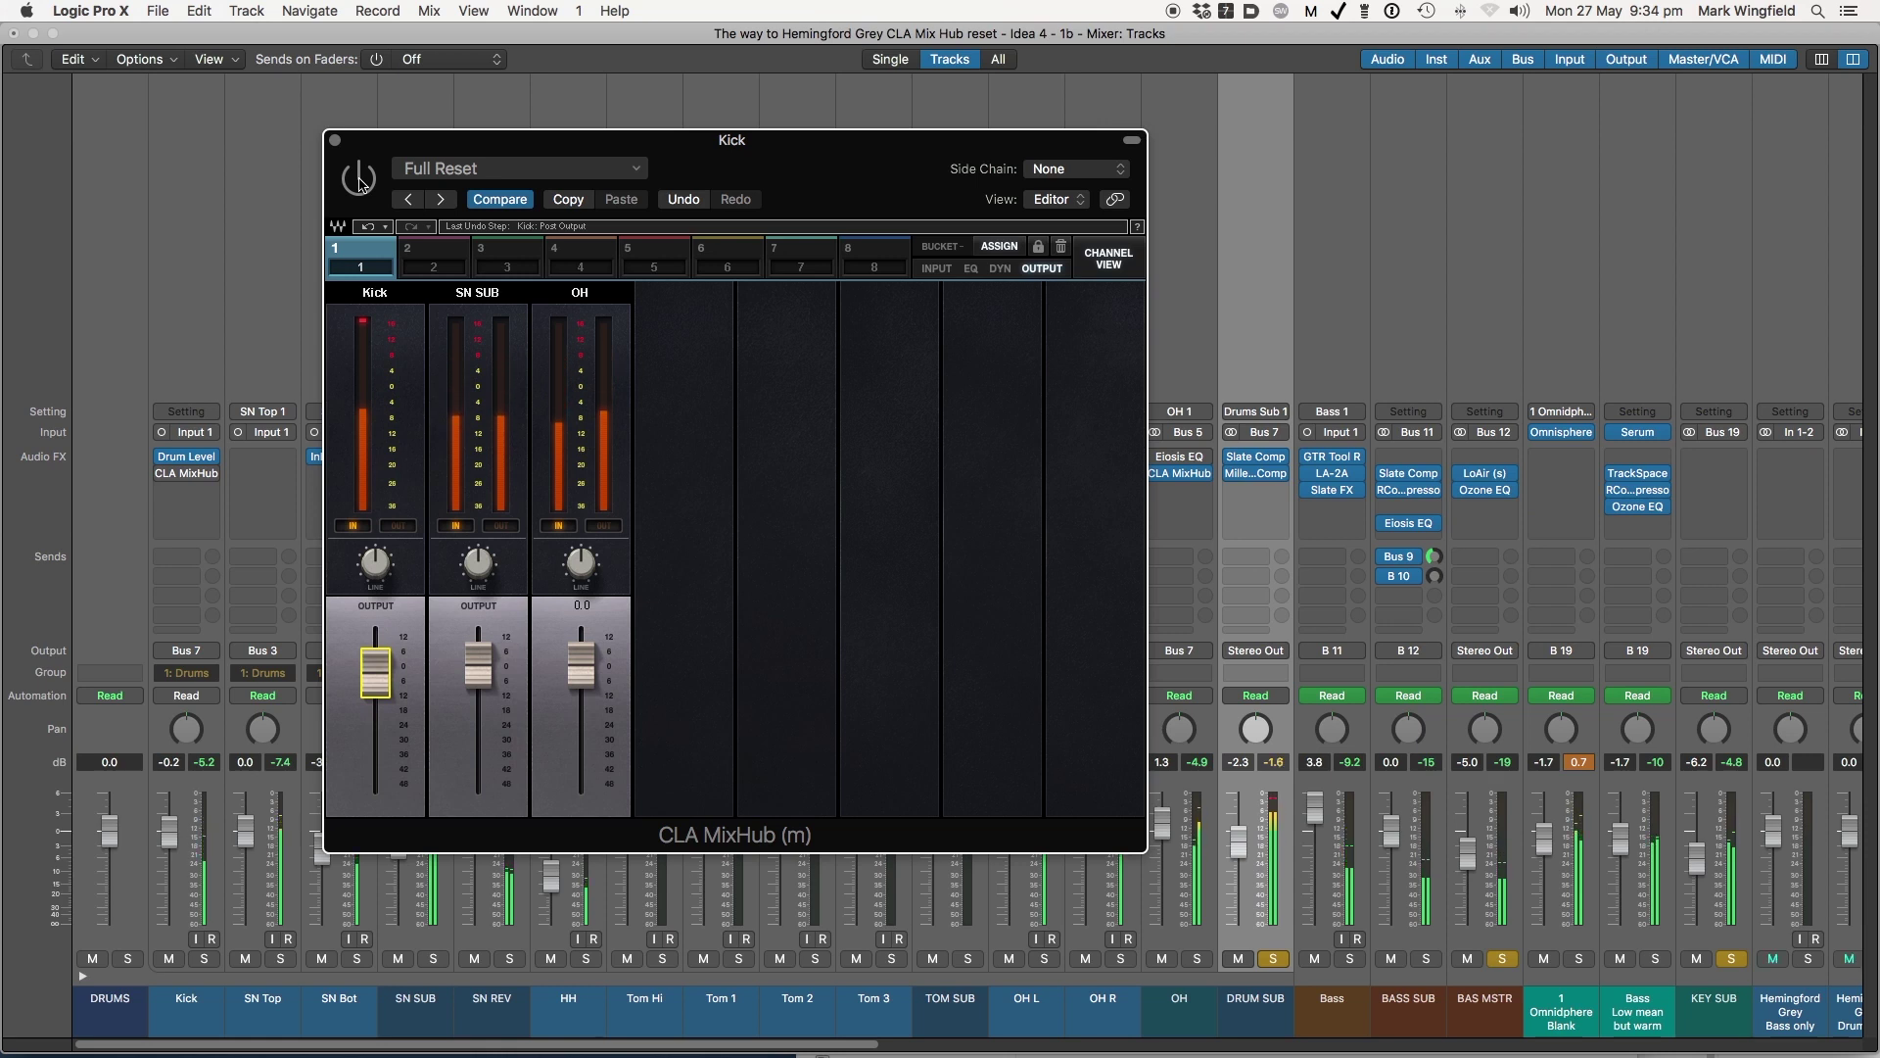
pyautogui.click(362, 185)
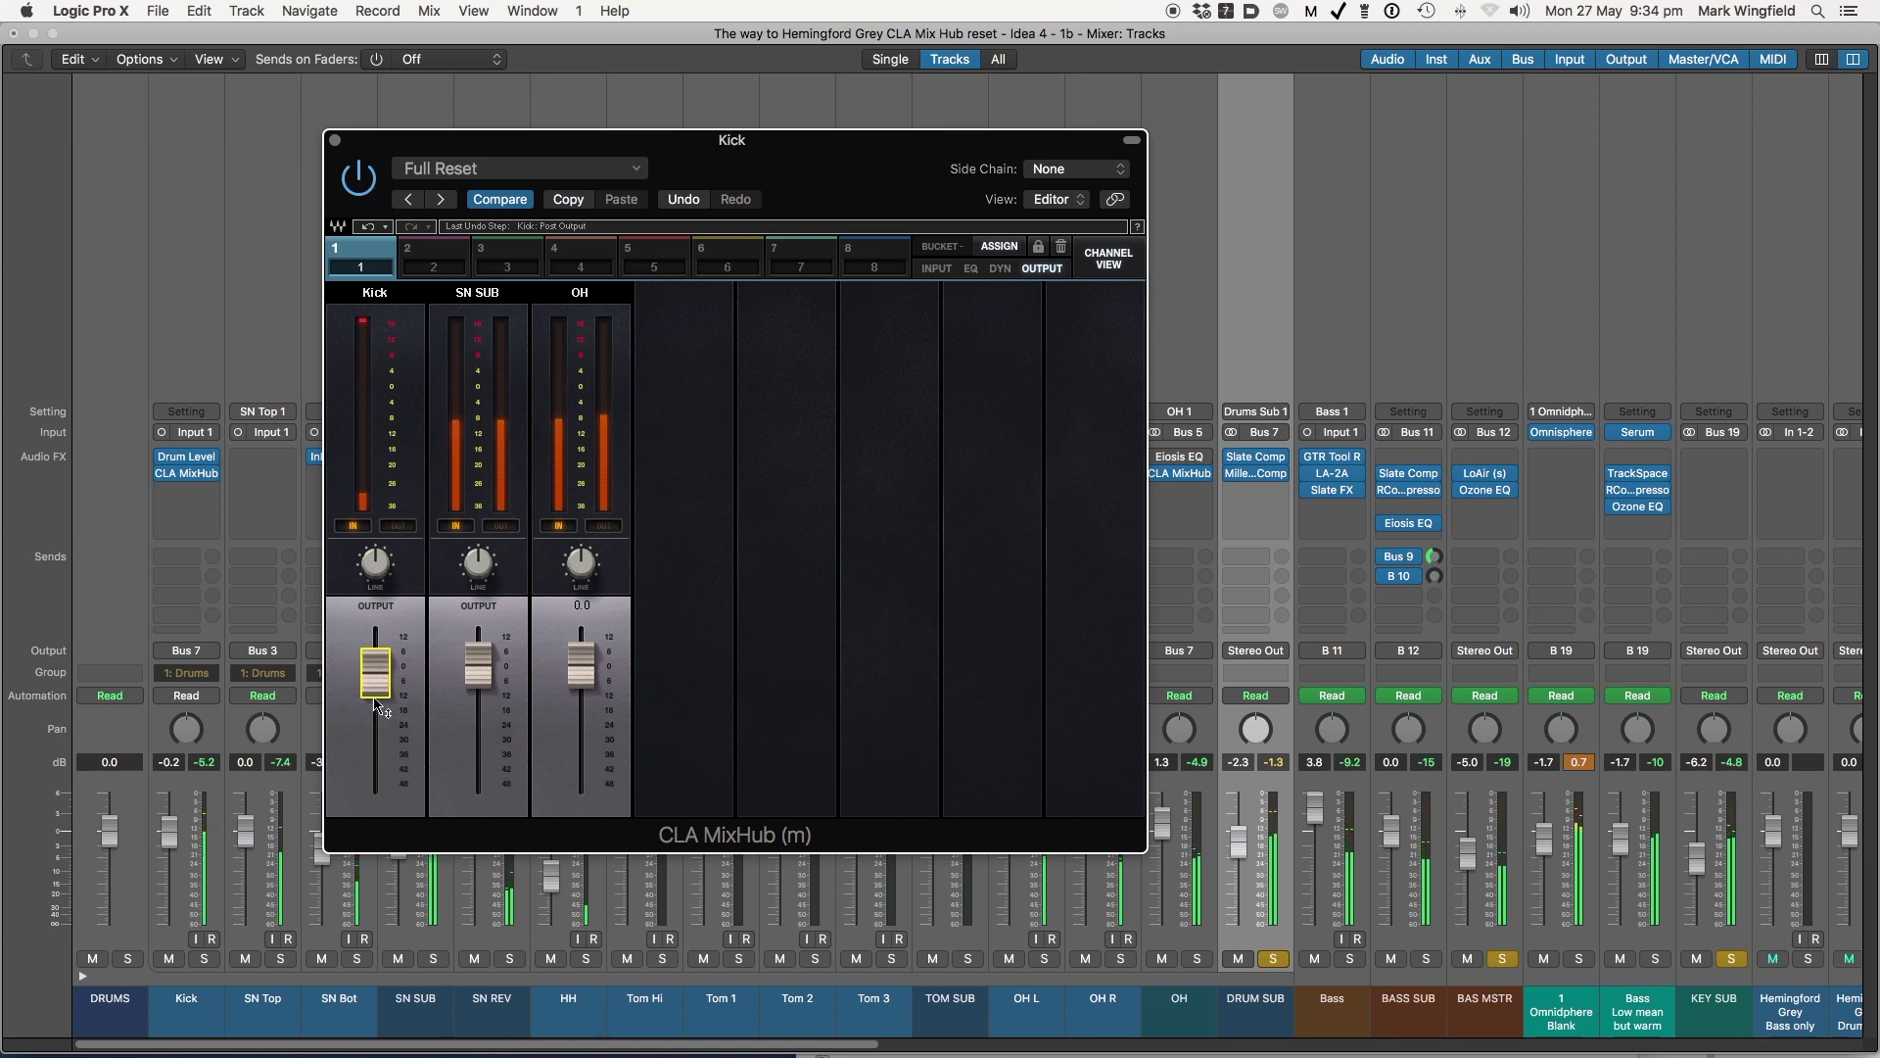
pyautogui.click(359, 180)
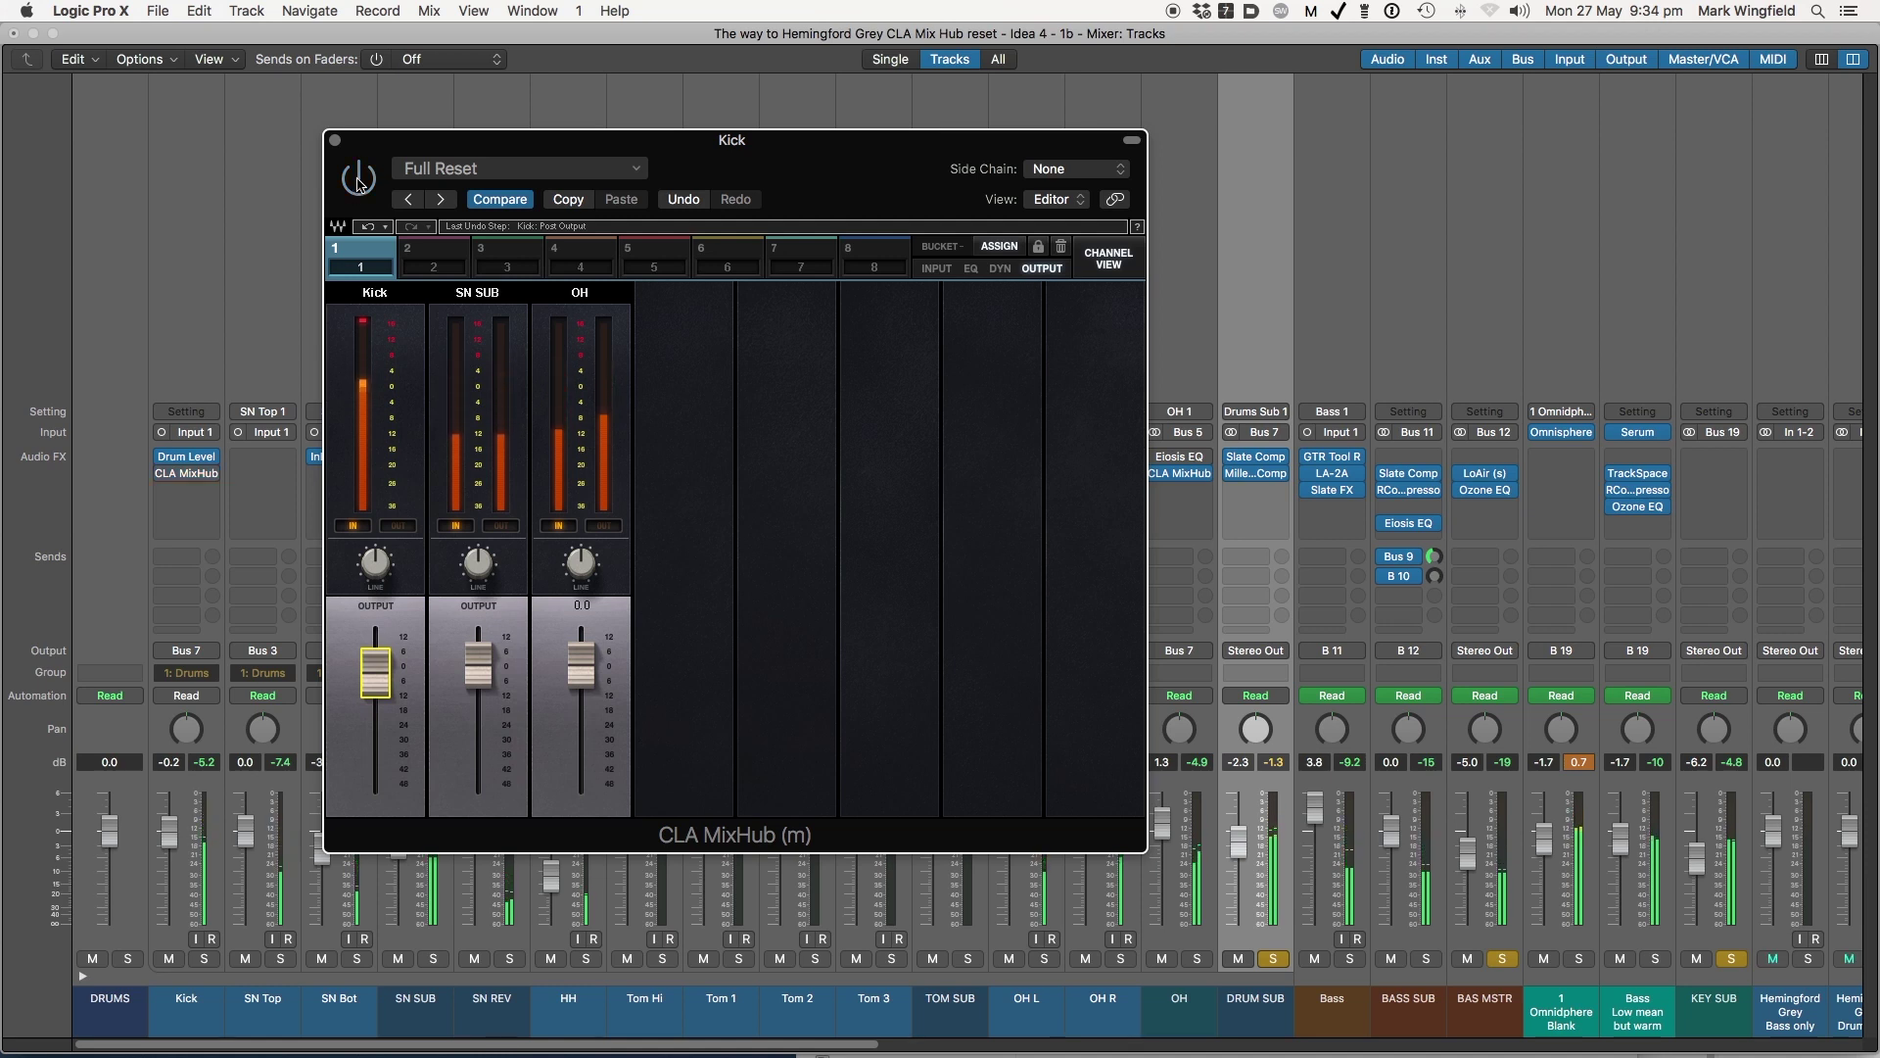
pyautogui.click(358, 179)
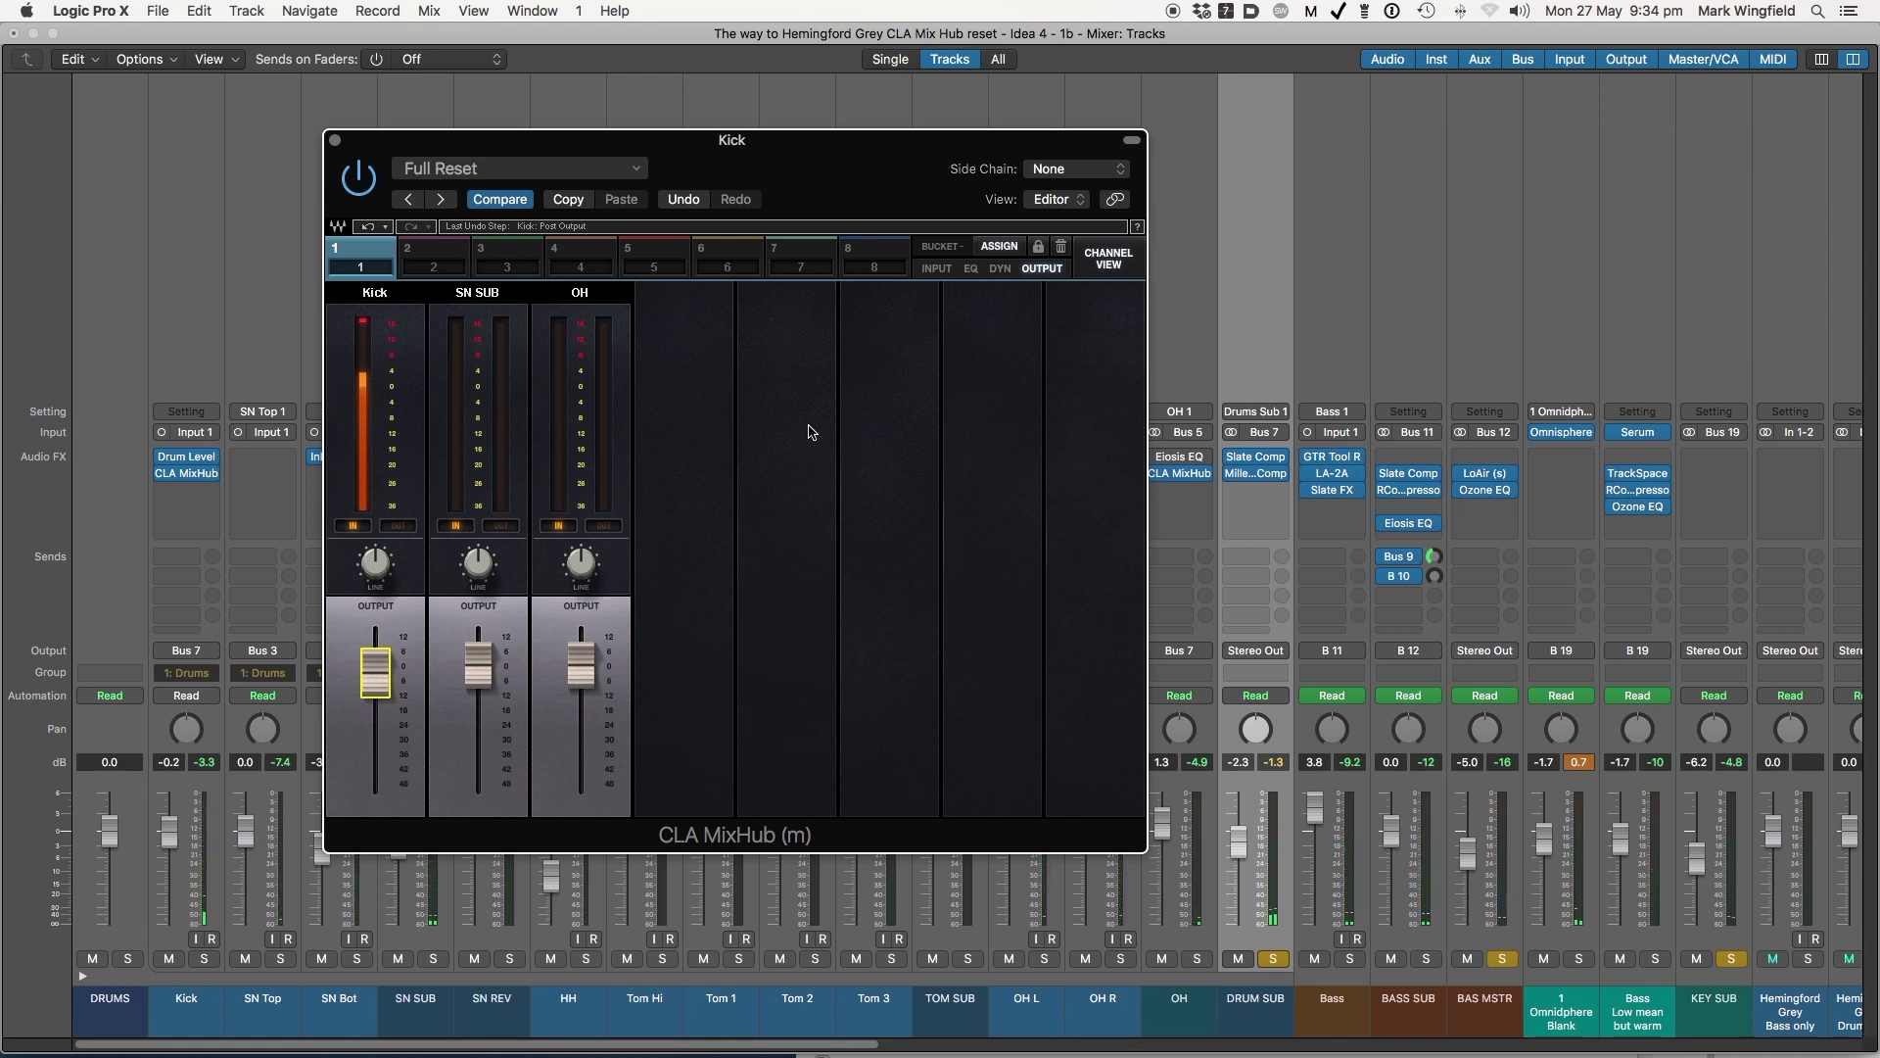
# Examine the Slate Bus Compressors settings on DRUM SUB, moving its window clear of the channel strips, and close the plugin
pyautogui.moveTo(808, 166); pyautogui.dragTo(718, 156)
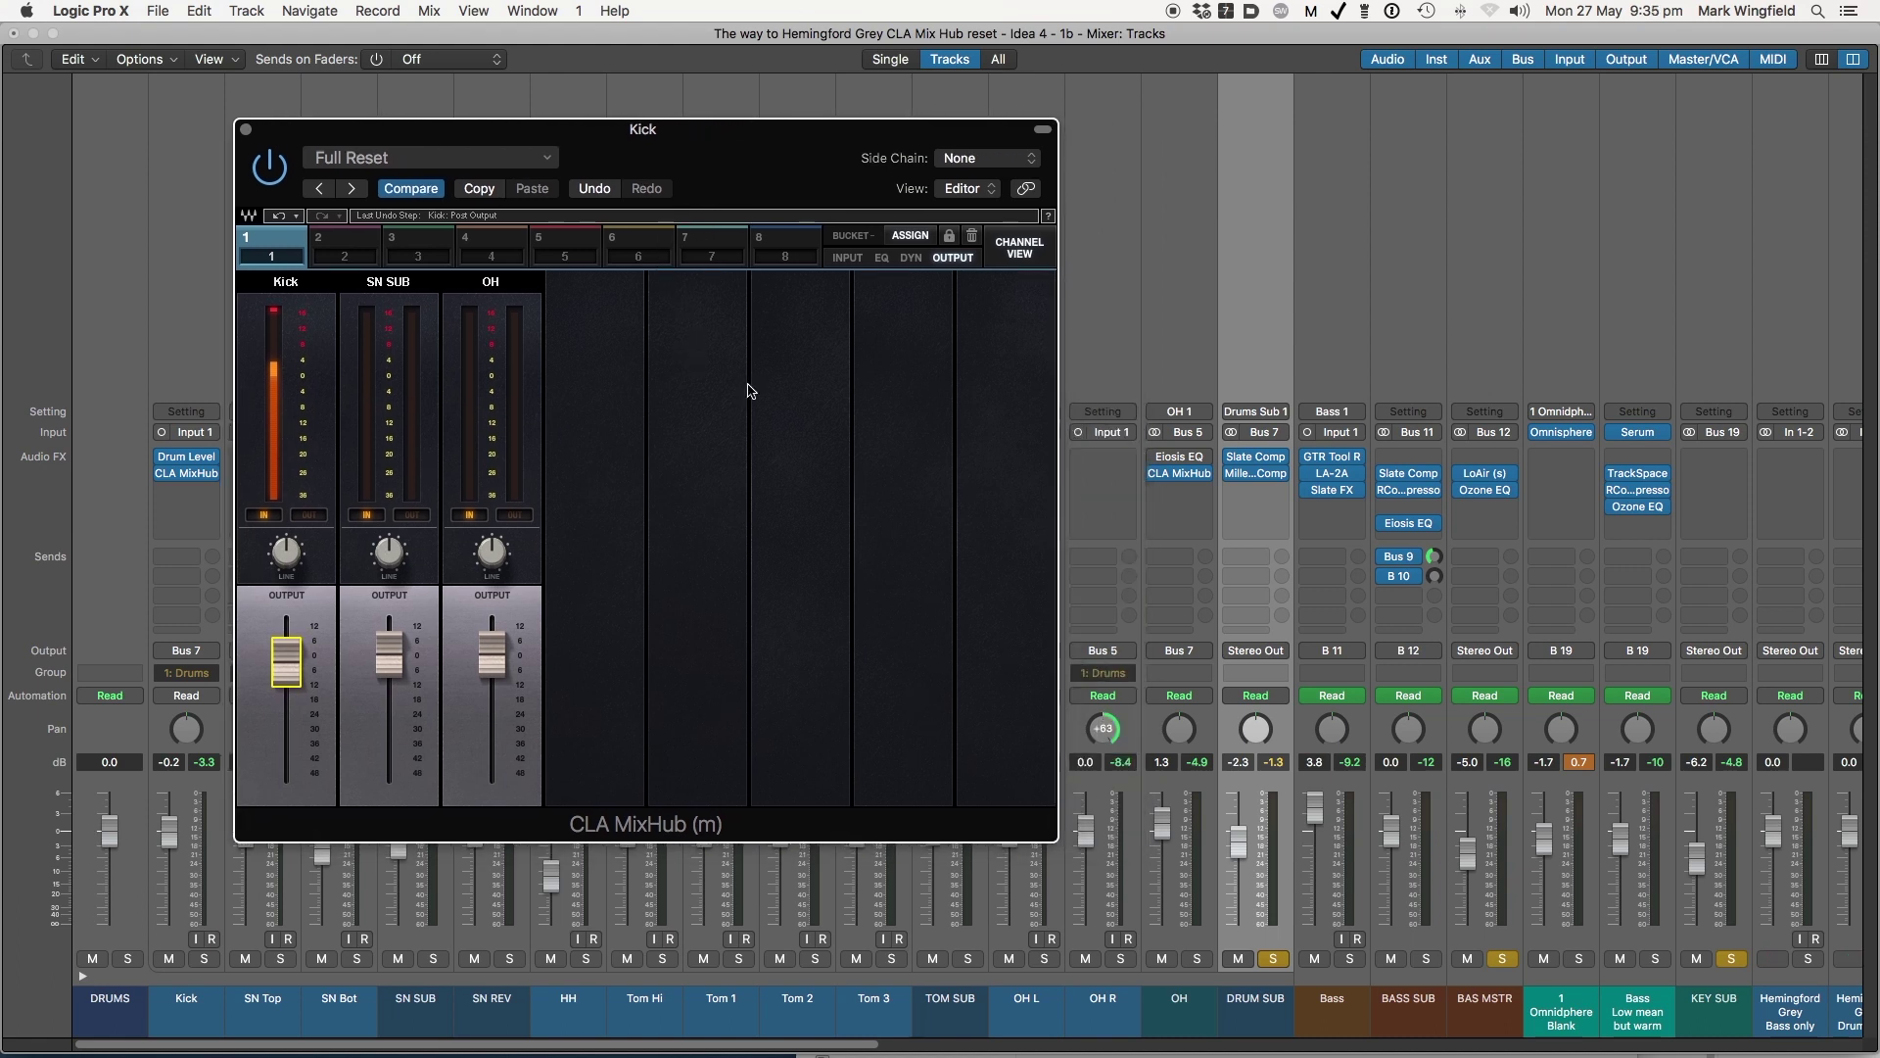
pyautogui.click(1263, 462)
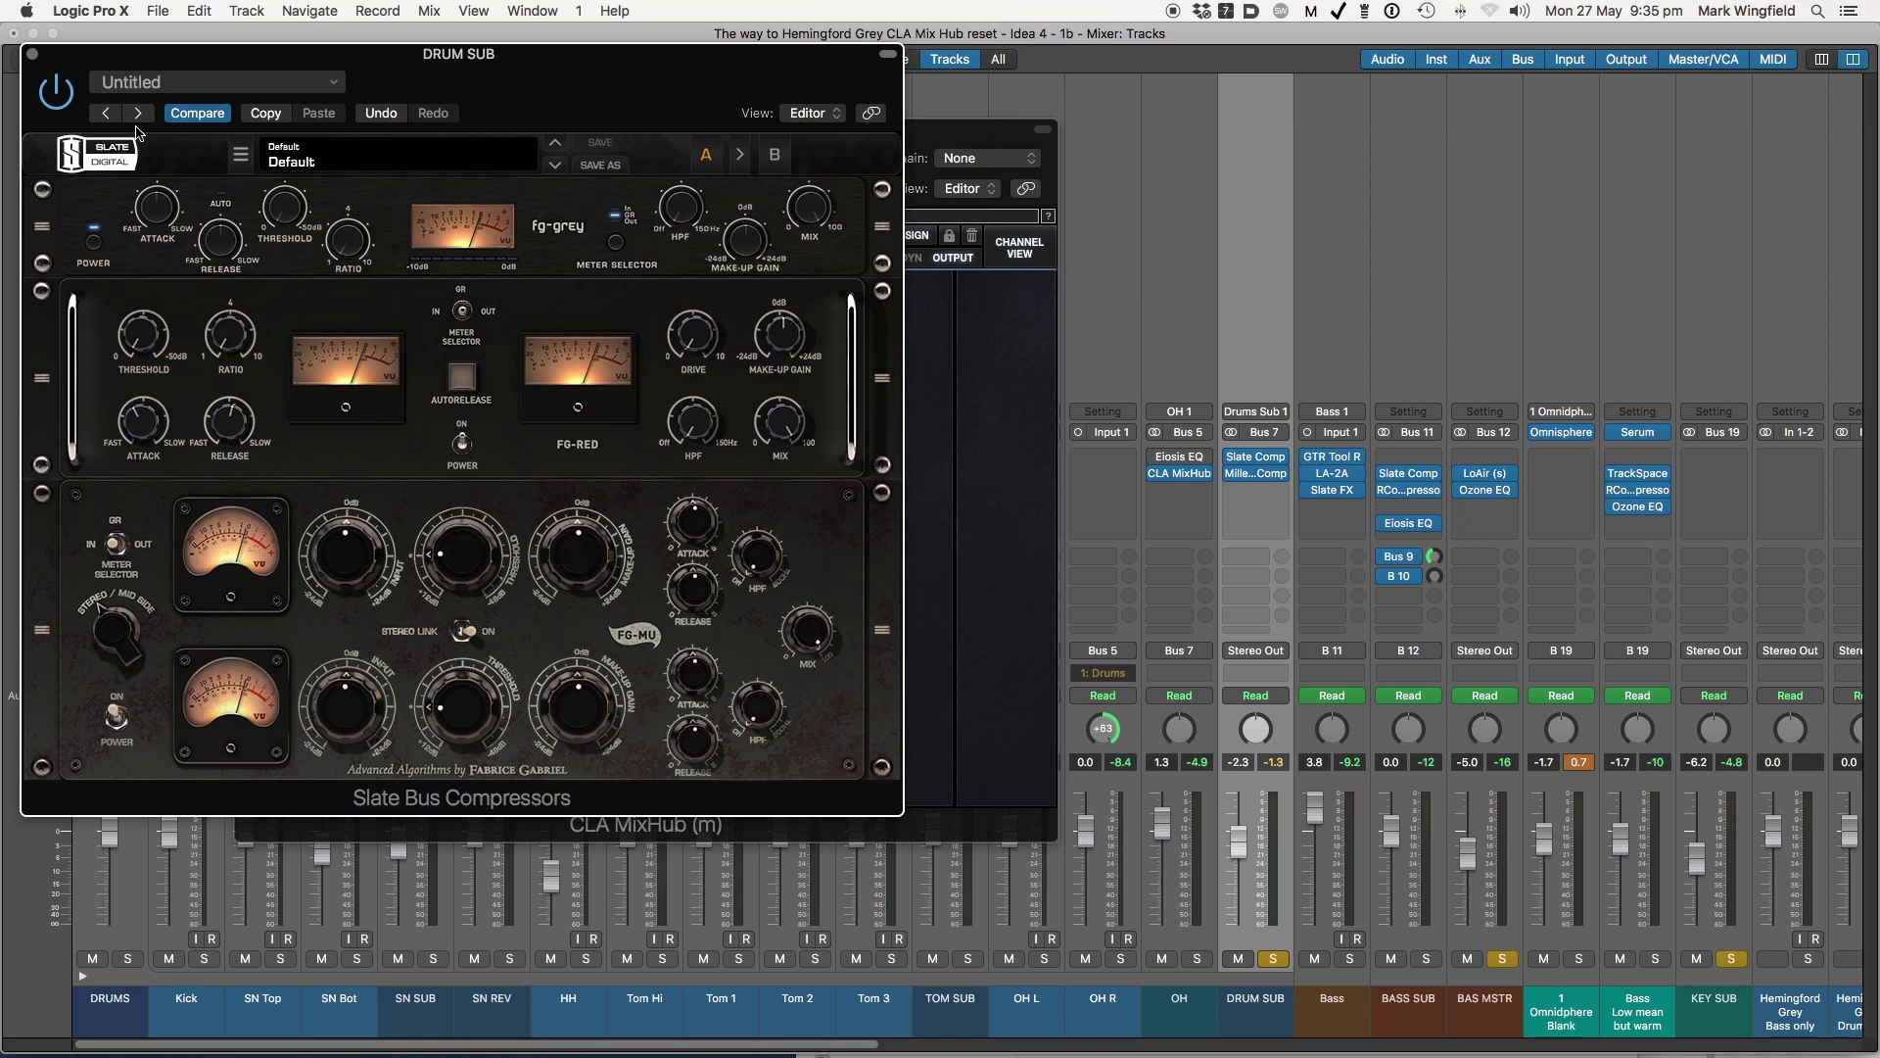
pyautogui.click(384, 70)
pyautogui.moveTo(384, 70); pyautogui.dragTo(437, 73)
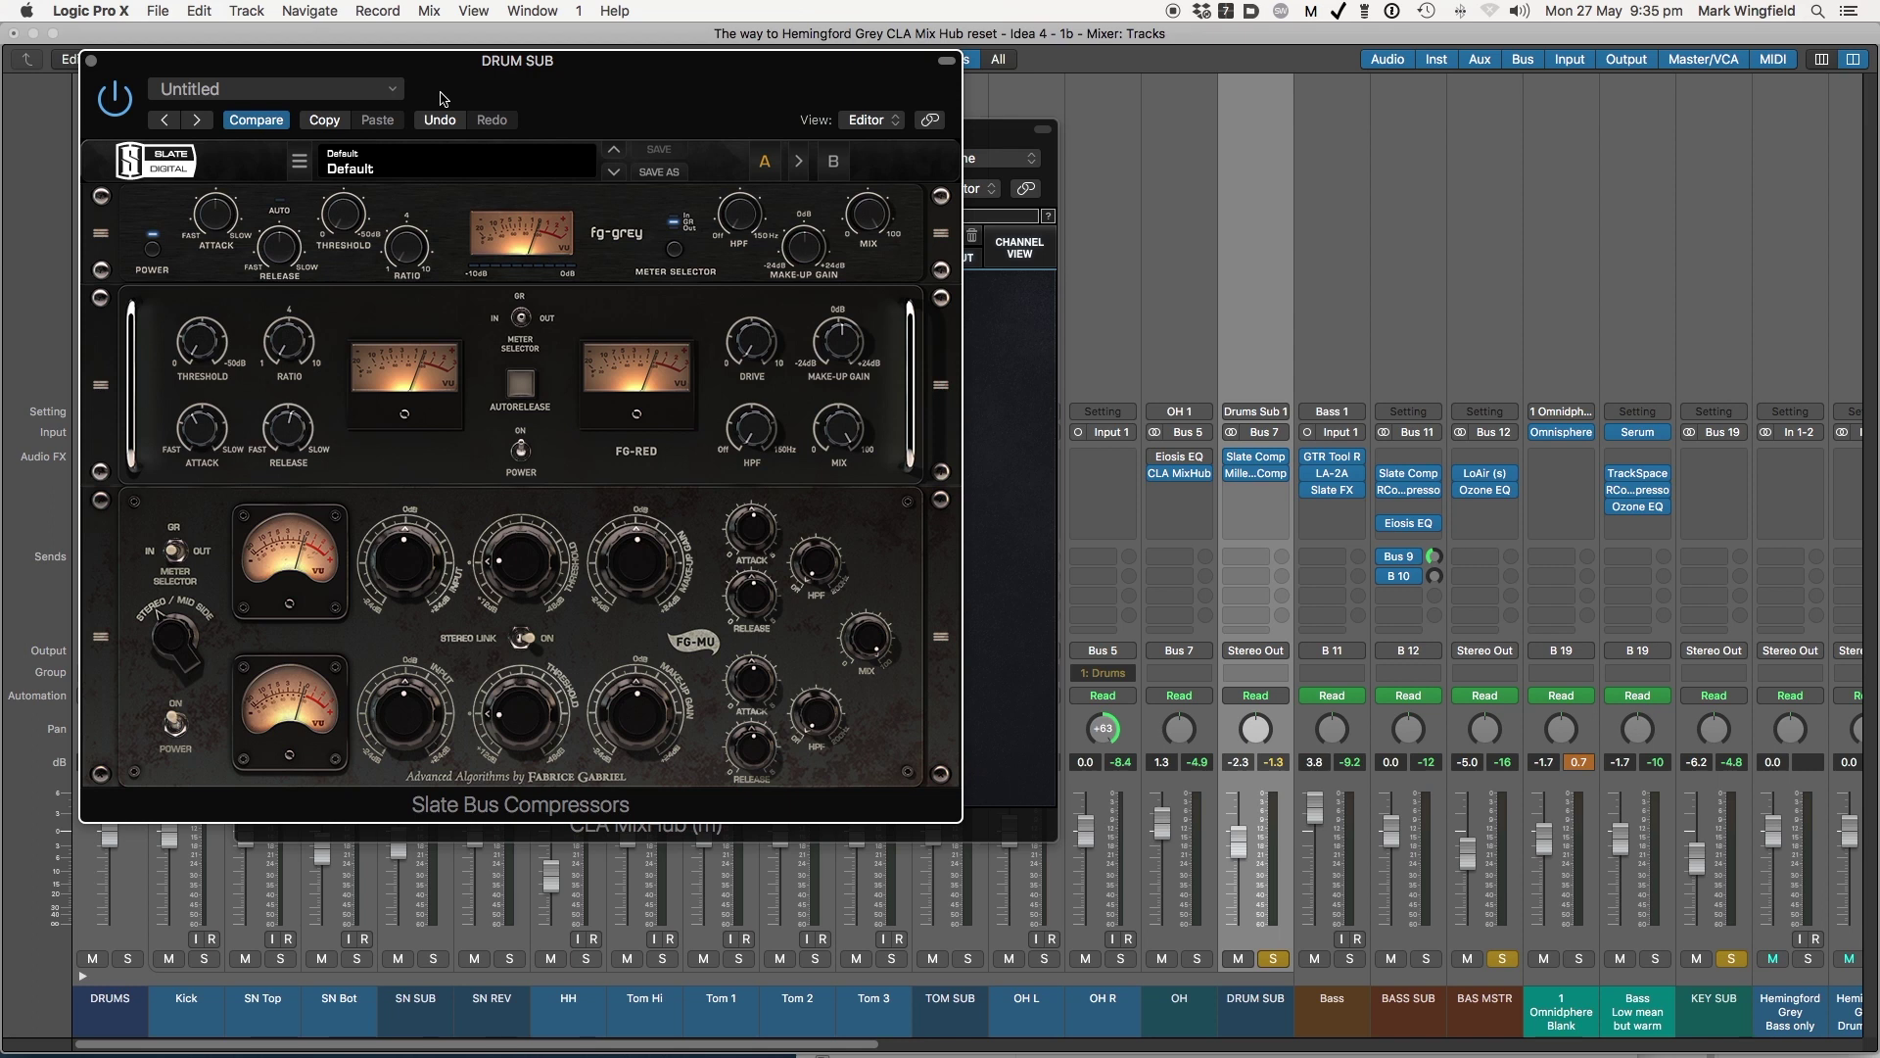
pyautogui.press('space')
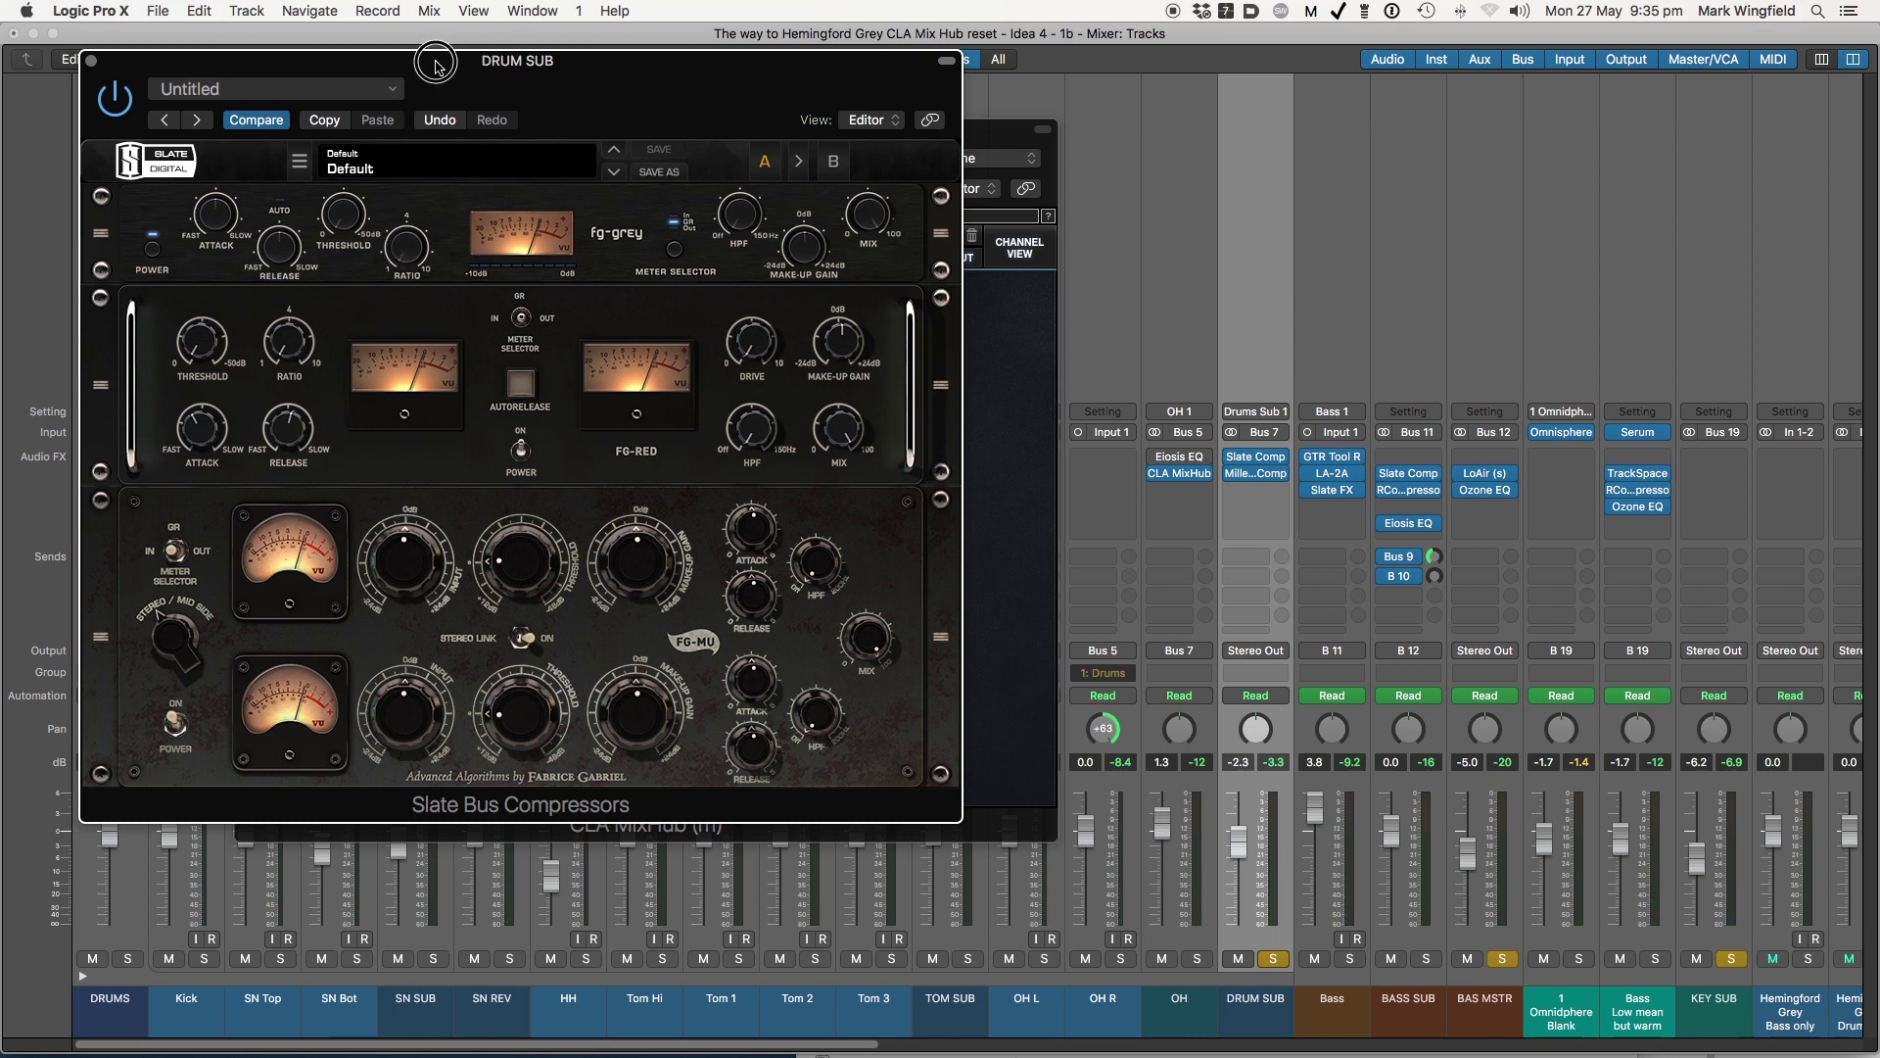
pyautogui.moveTo(438, 67); pyautogui.dragTo(440, 77)
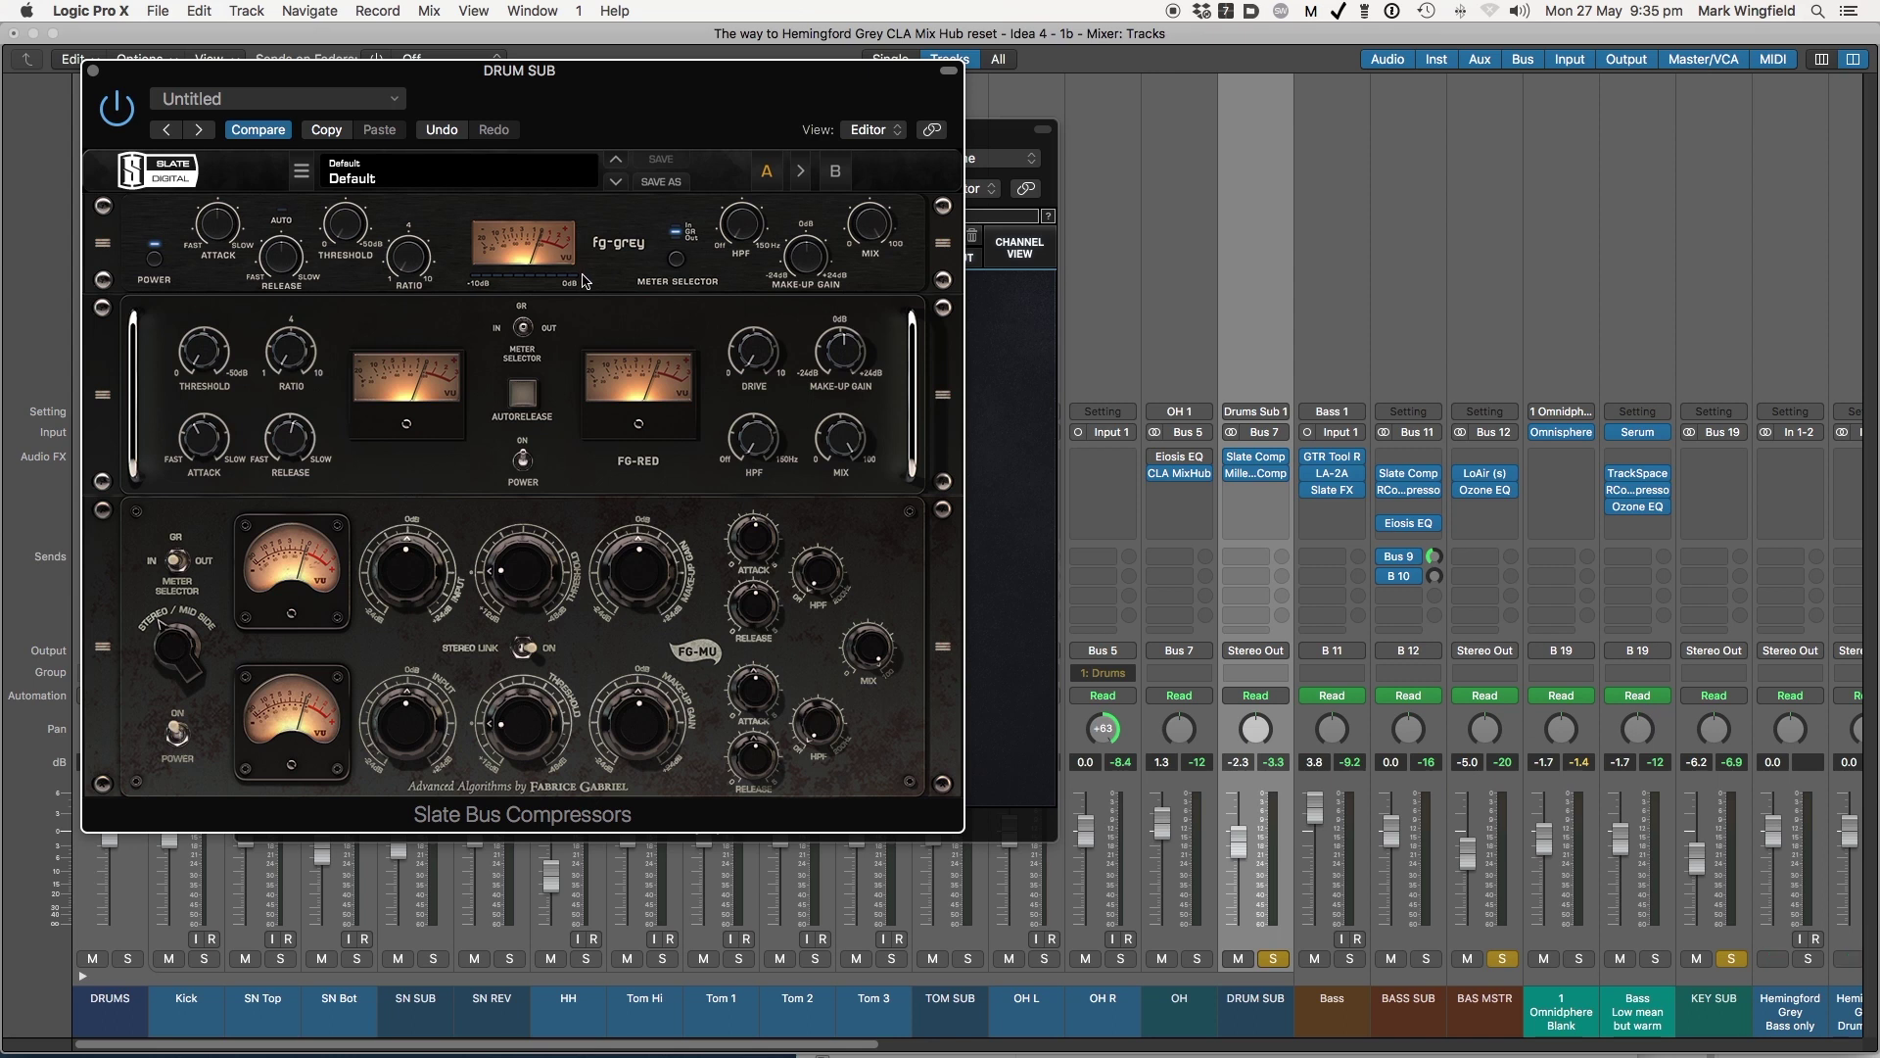
pyautogui.moveTo(607, 93); pyautogui.dragTo(625, 106)
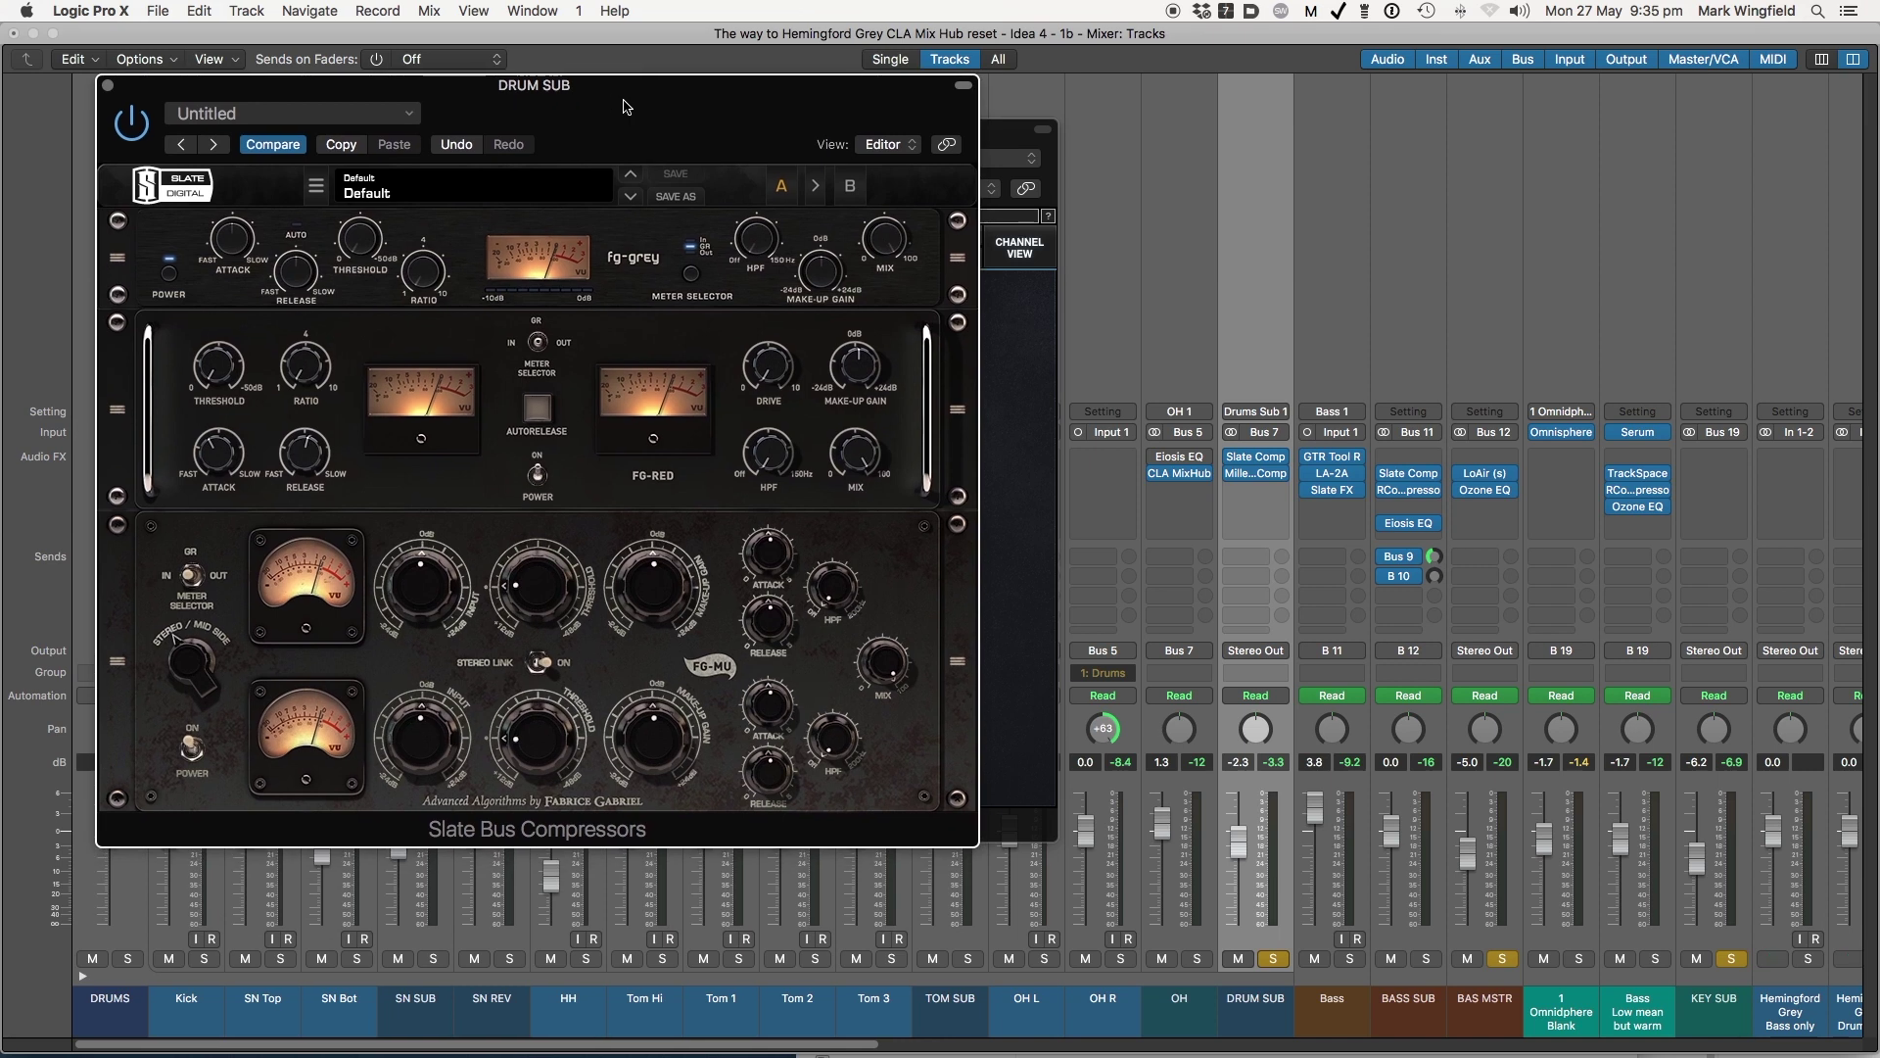
pyautogui.moveTo(626, 107); pyautogui.dragTo(623, 102)
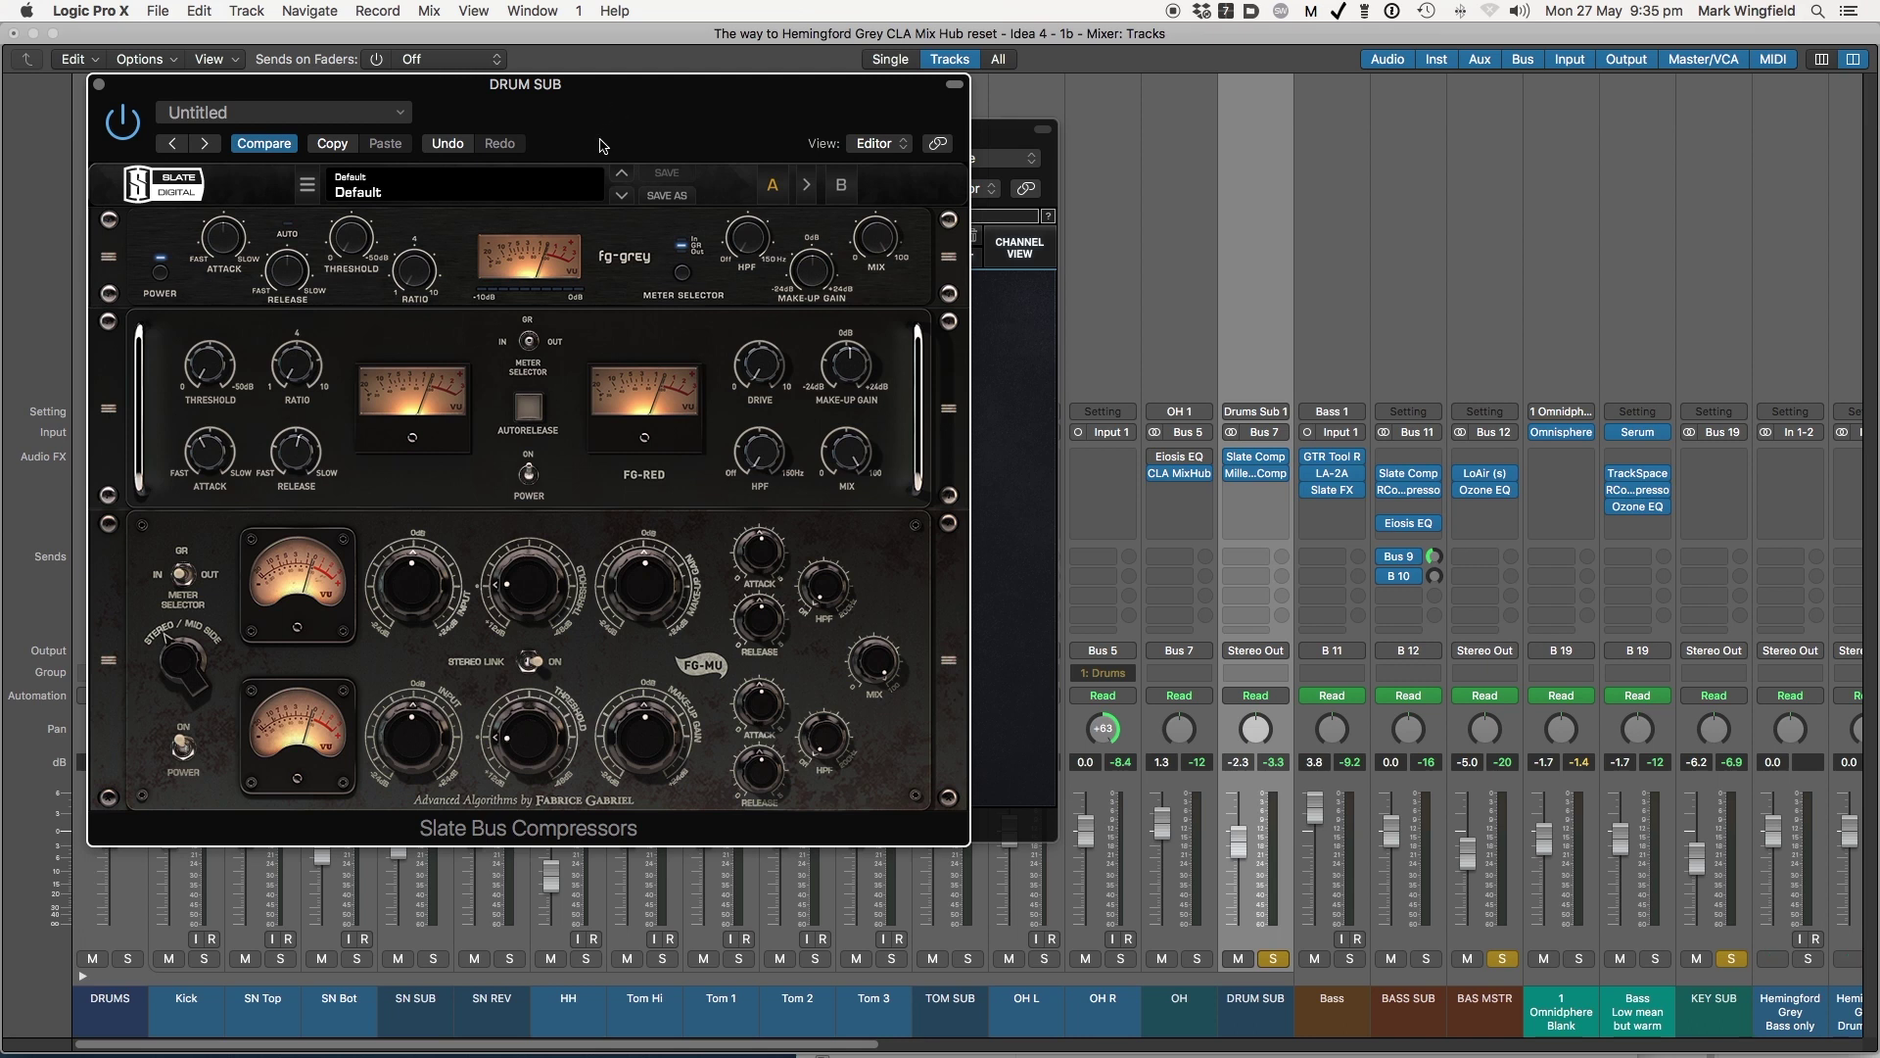
pyautogui.click(100, 86)
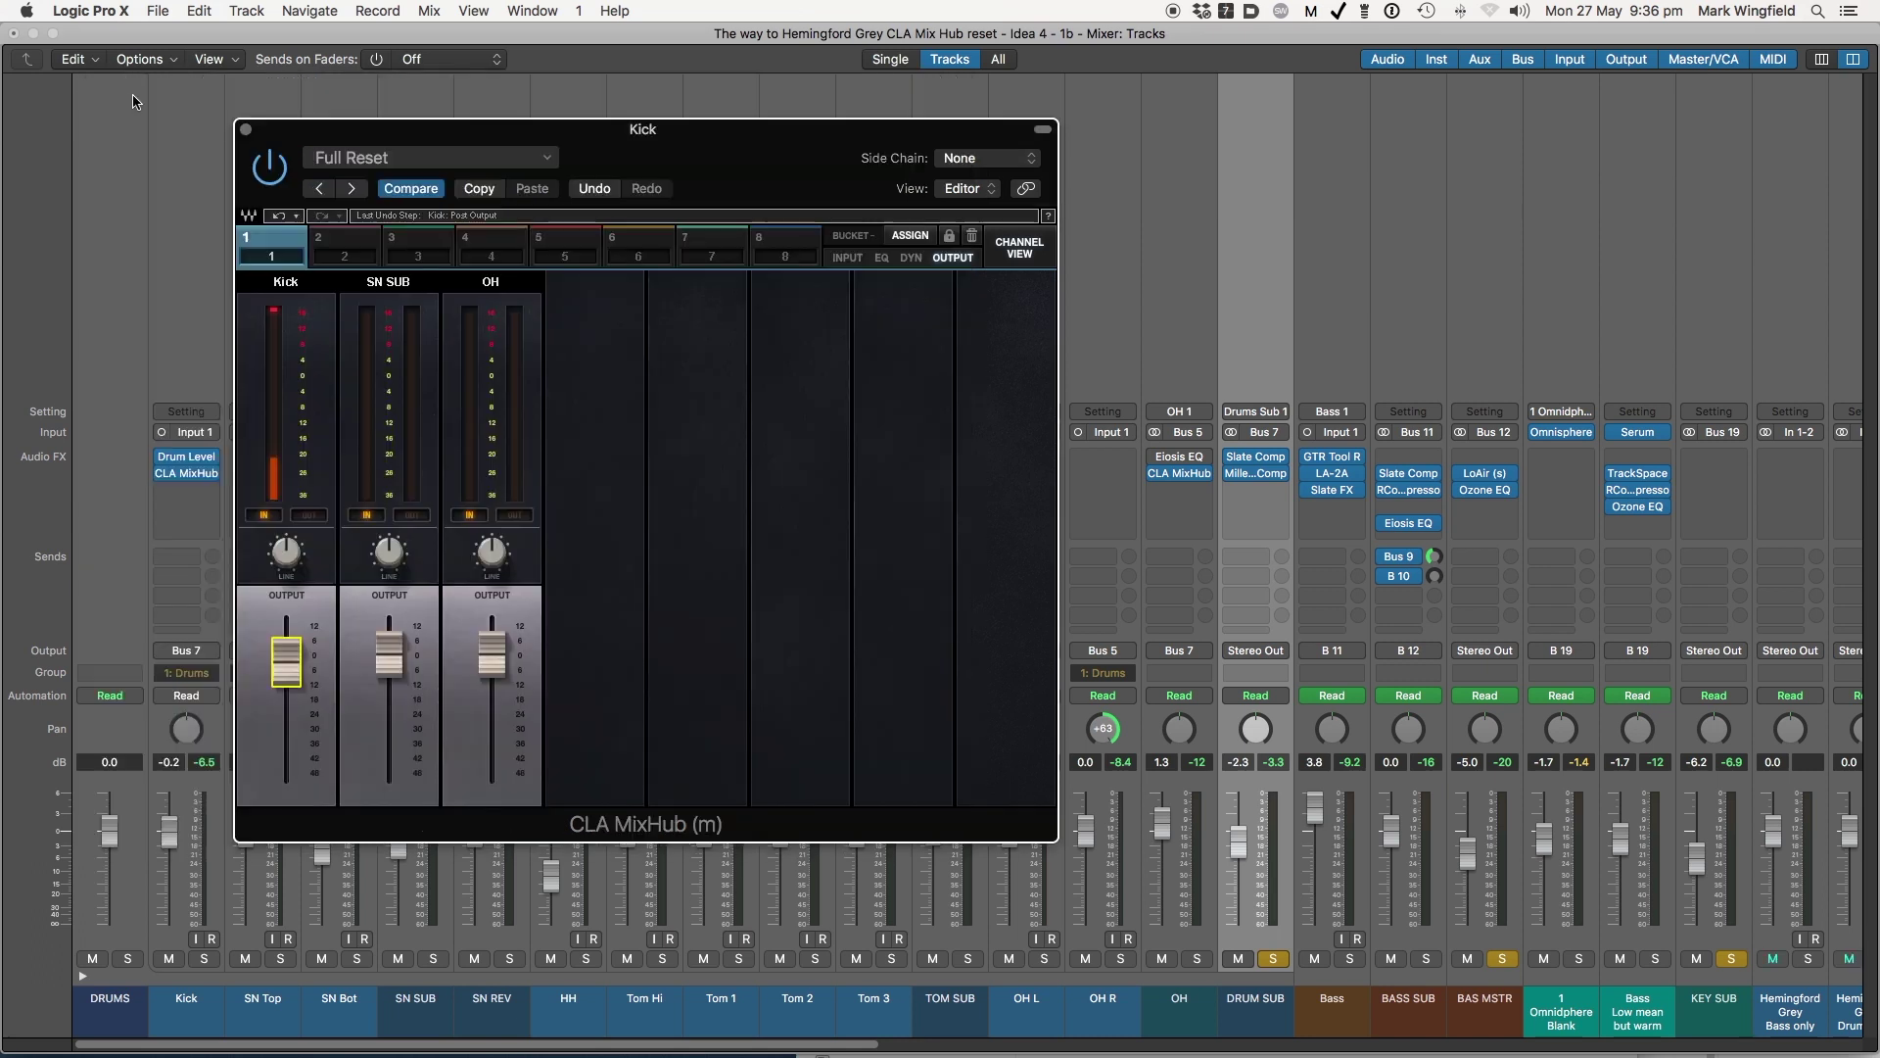
# Examine the Millennia TCL-2 compressor settings on DRUM SUB and close the plugin
pyautogui.click(1256, 478)
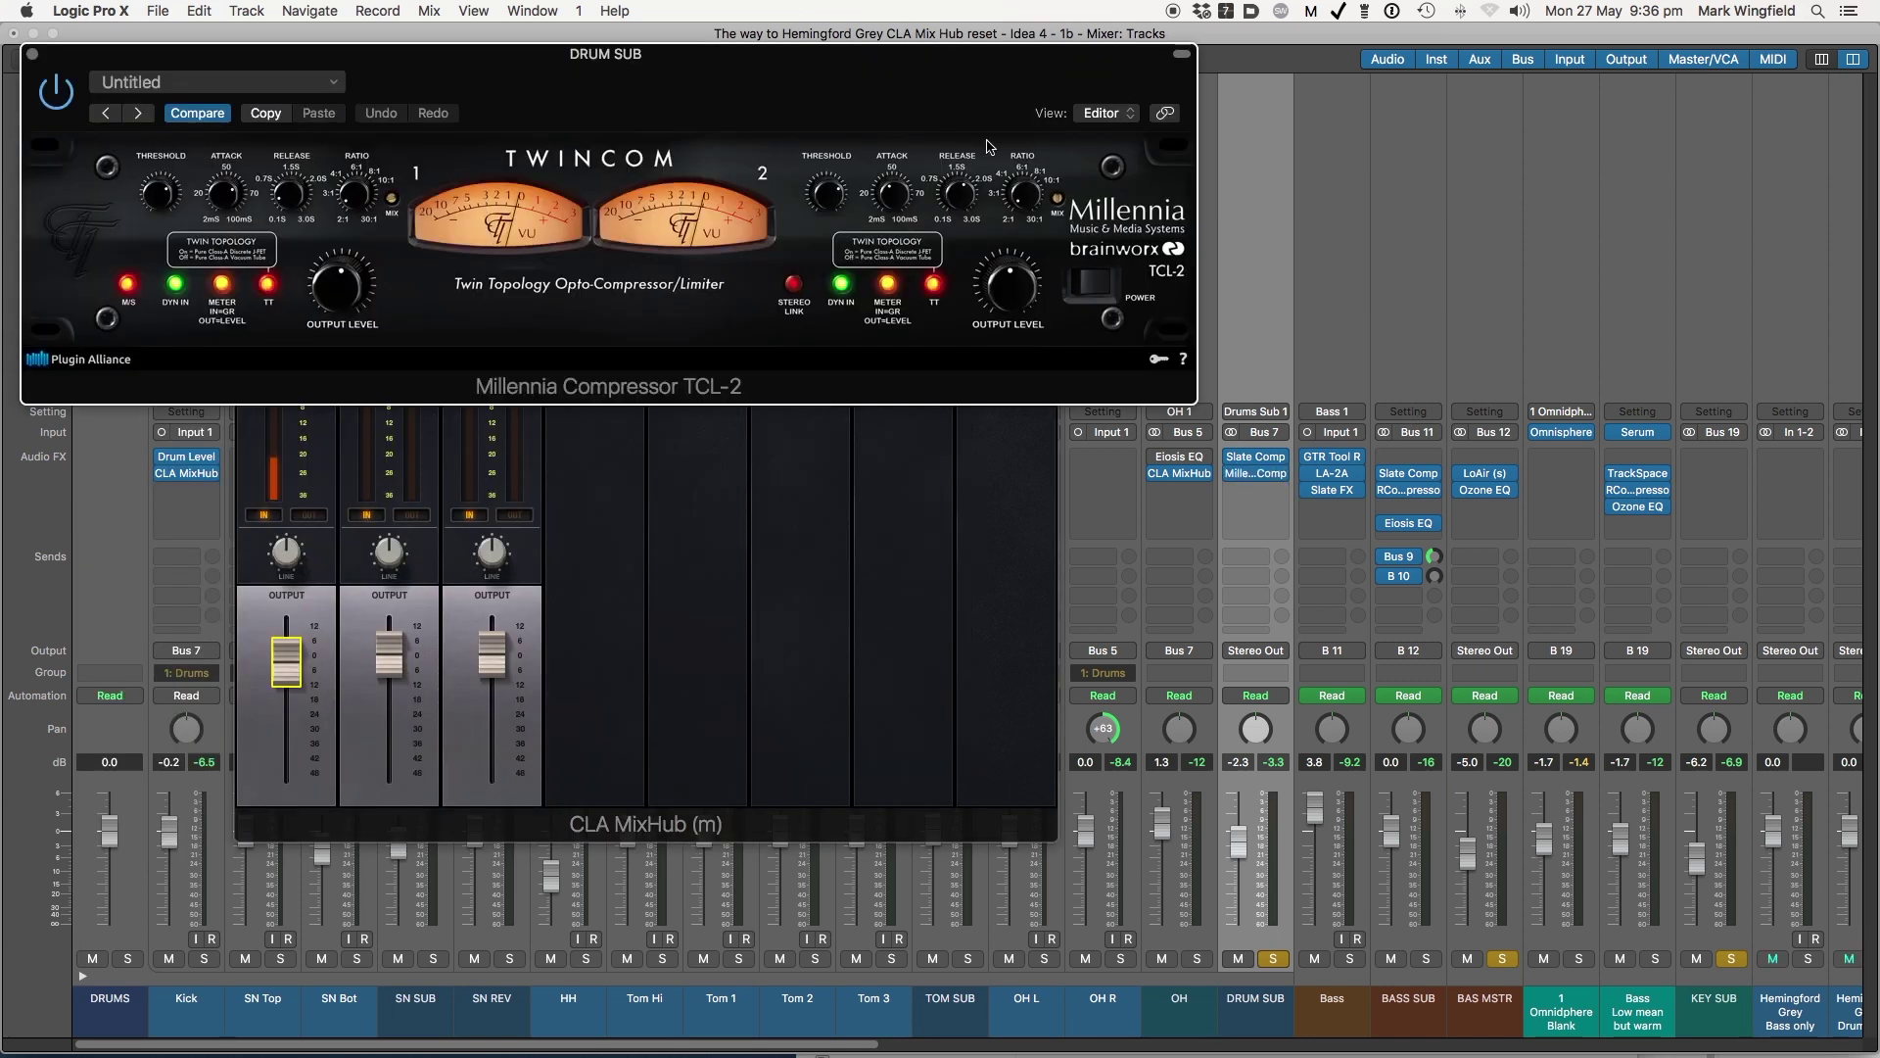
pyautogui.moveTo(867, 66); pyautogui.dragTo(884, 247)
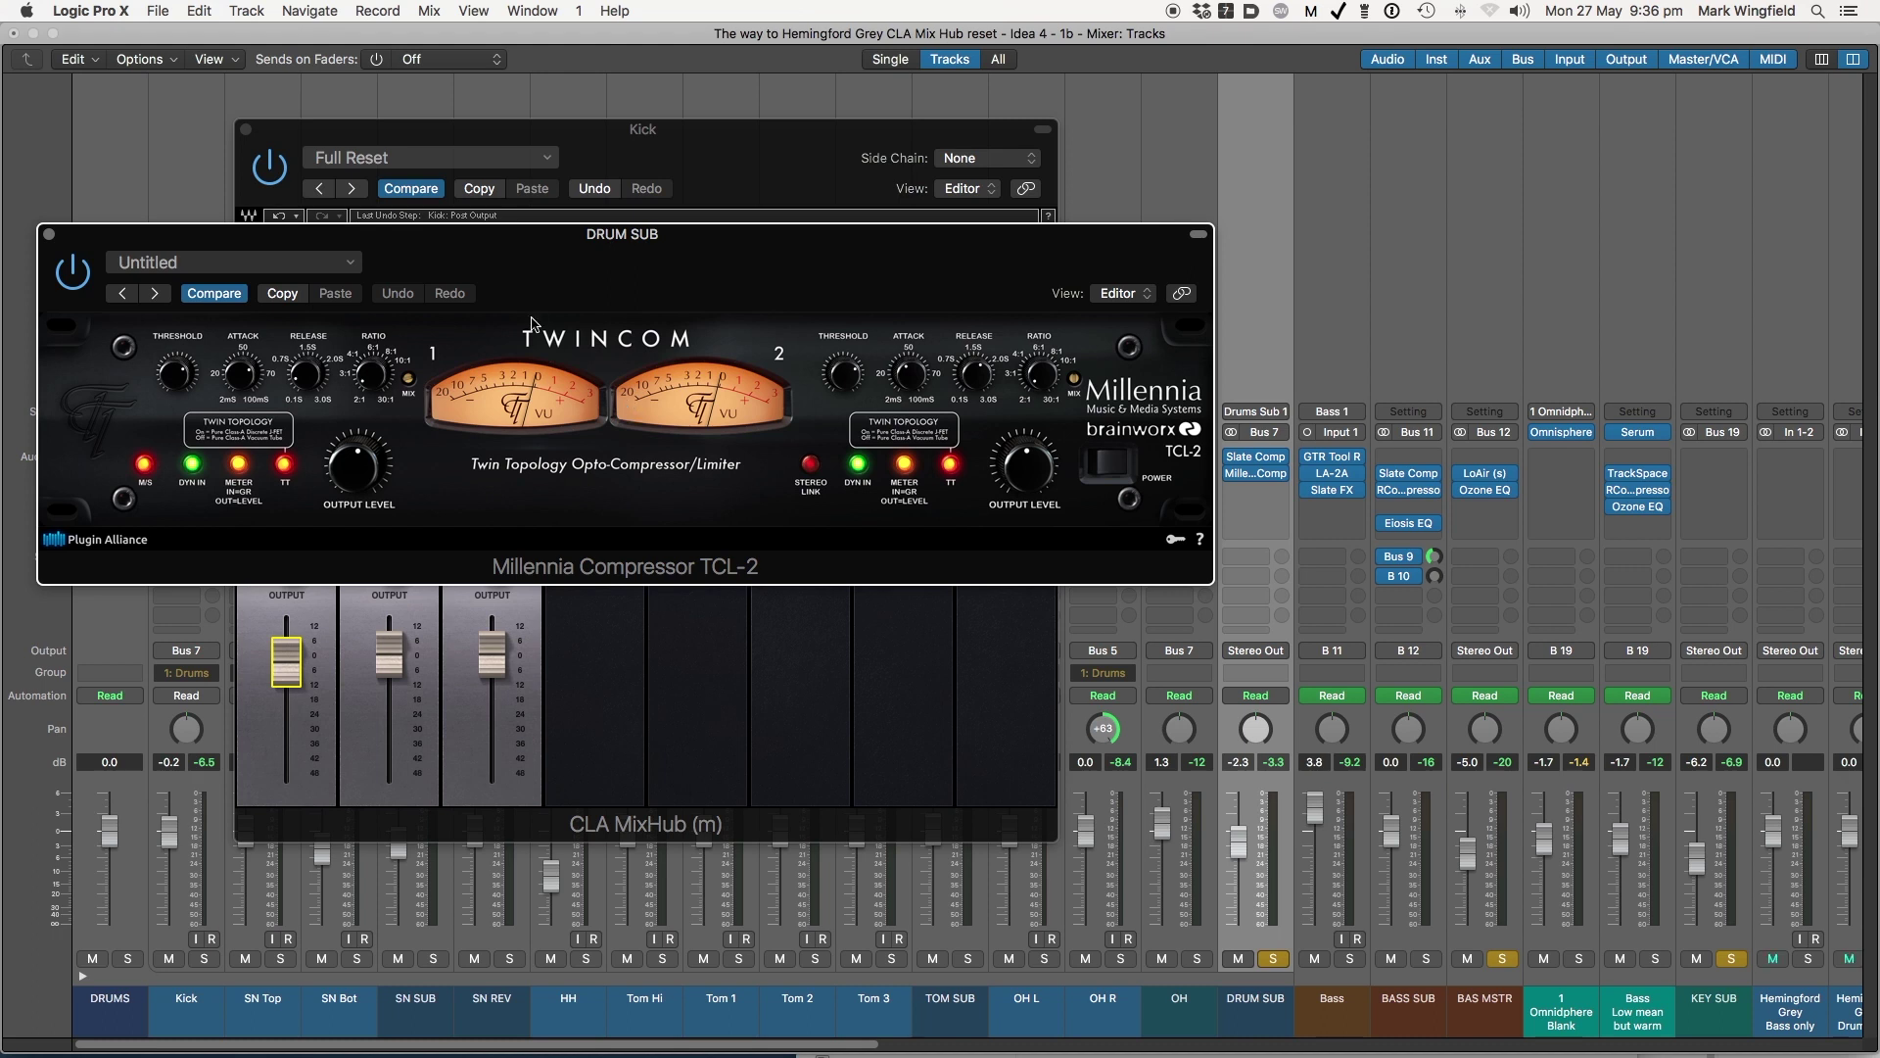
pyautogui.moveTo(533, 263); pyautogui.dragTo(557, 257)
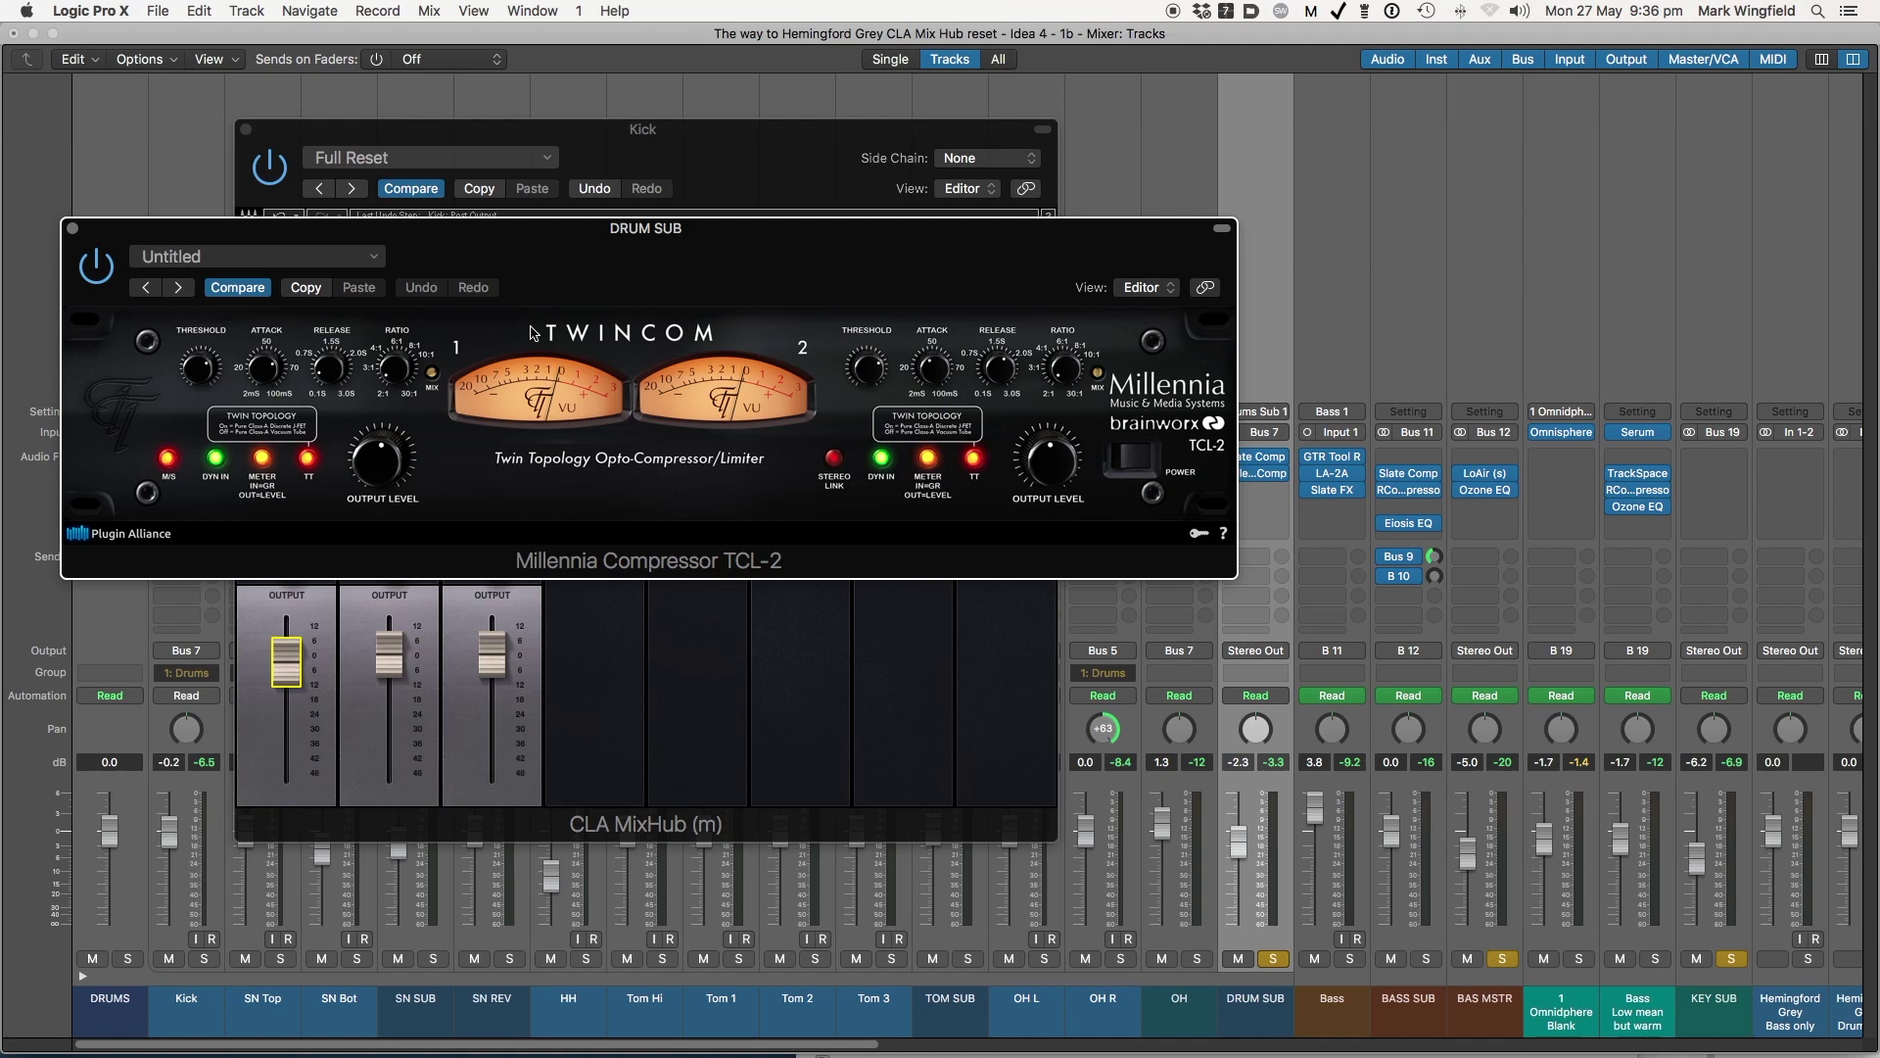
pyautogui.moveTo(345, 245); pyautogui.dragTo(349, 235)
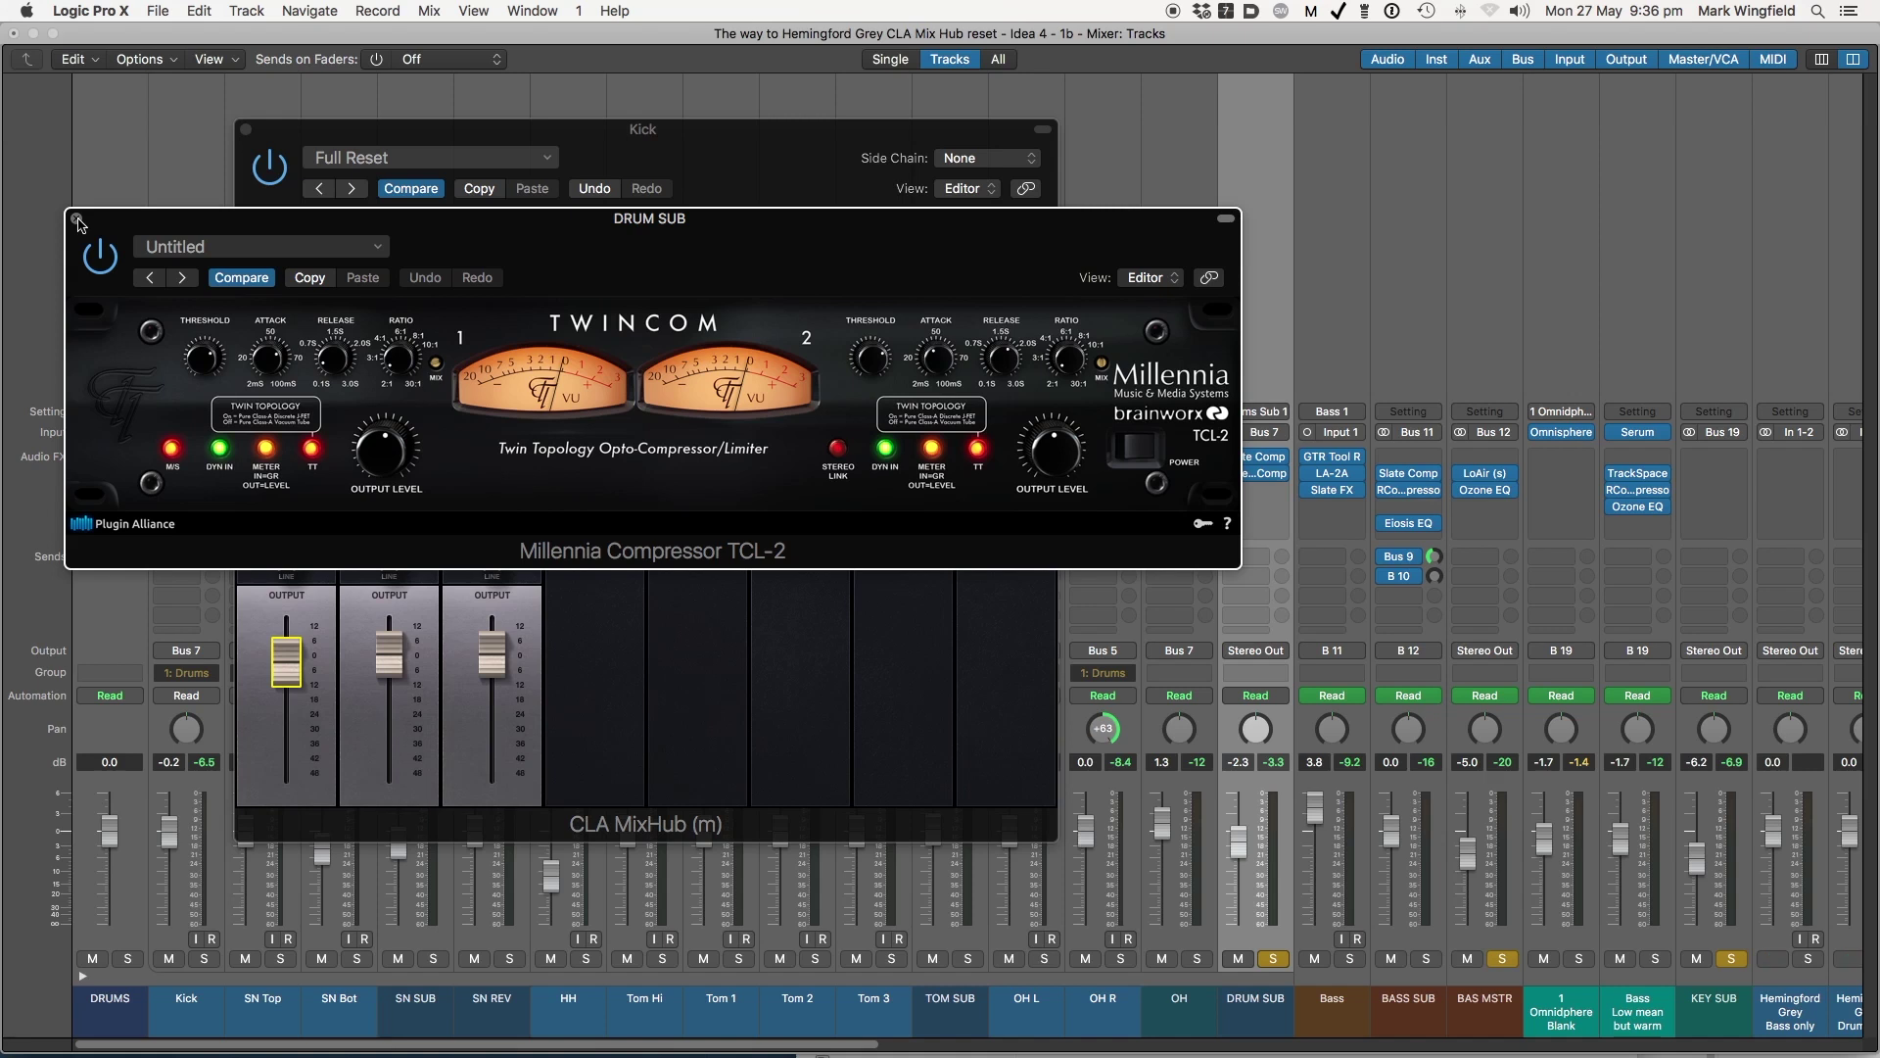
pyautogui.click(76, 218)
pyautogui.moveTo(1253, 479)
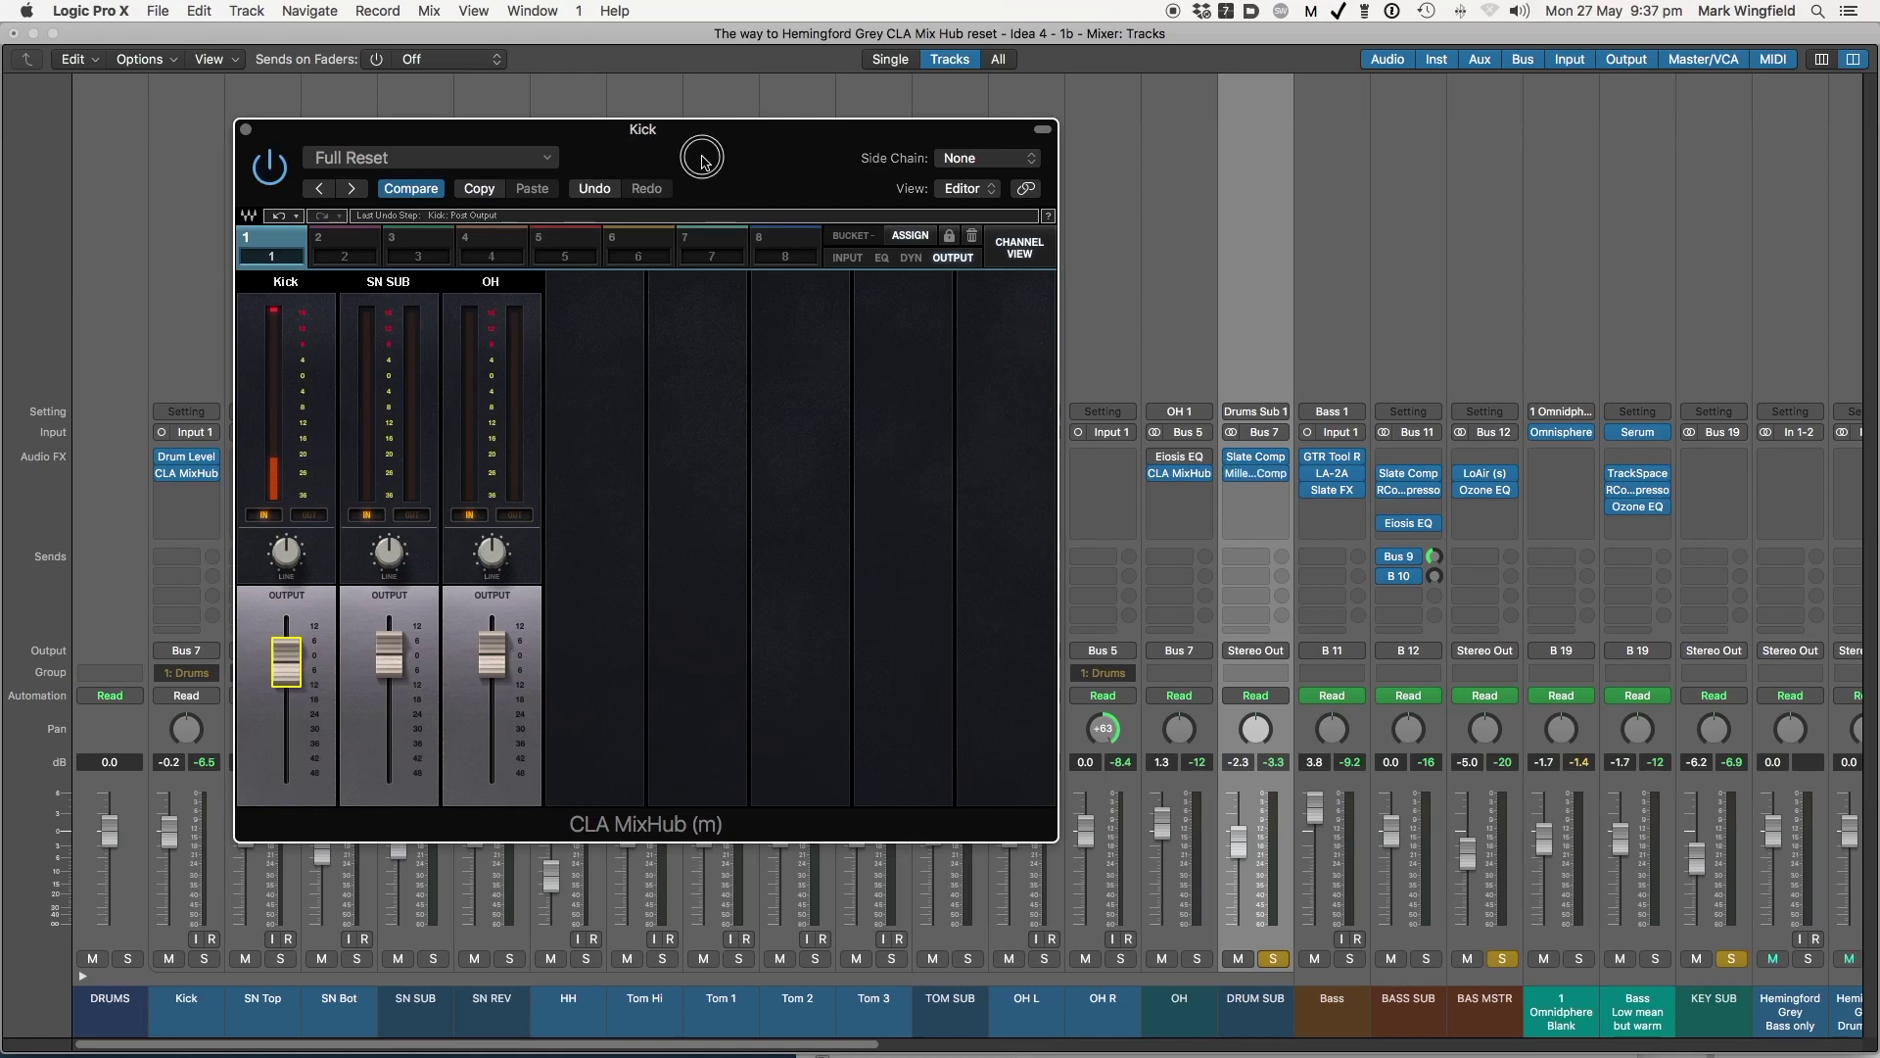
# Close Kick's CLA MixHub window, play the mix, and briefly check the plugin's output levels again
pyautogui.moveTo(706, 161); pyautogui.dragTo(764, 175)
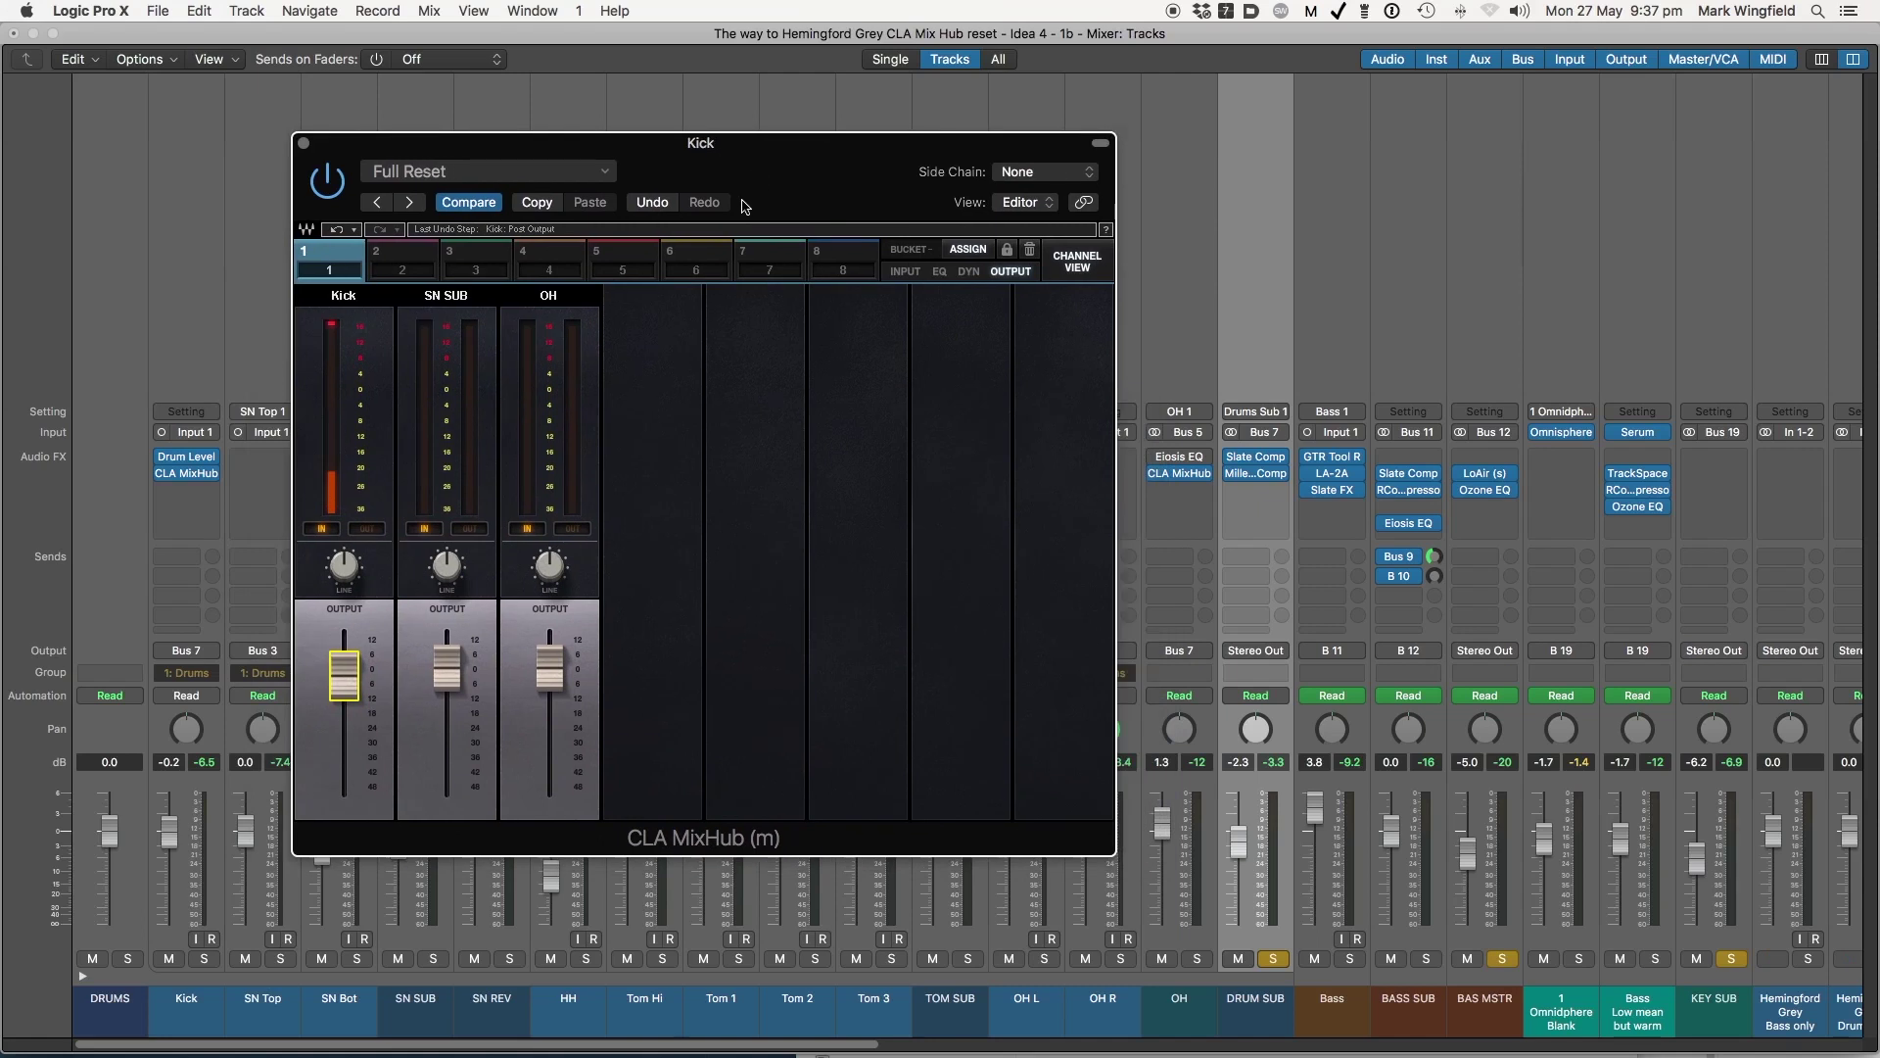
pyautogui.click(304, 143)
pyautogui.hscroll(10, 828, 664)
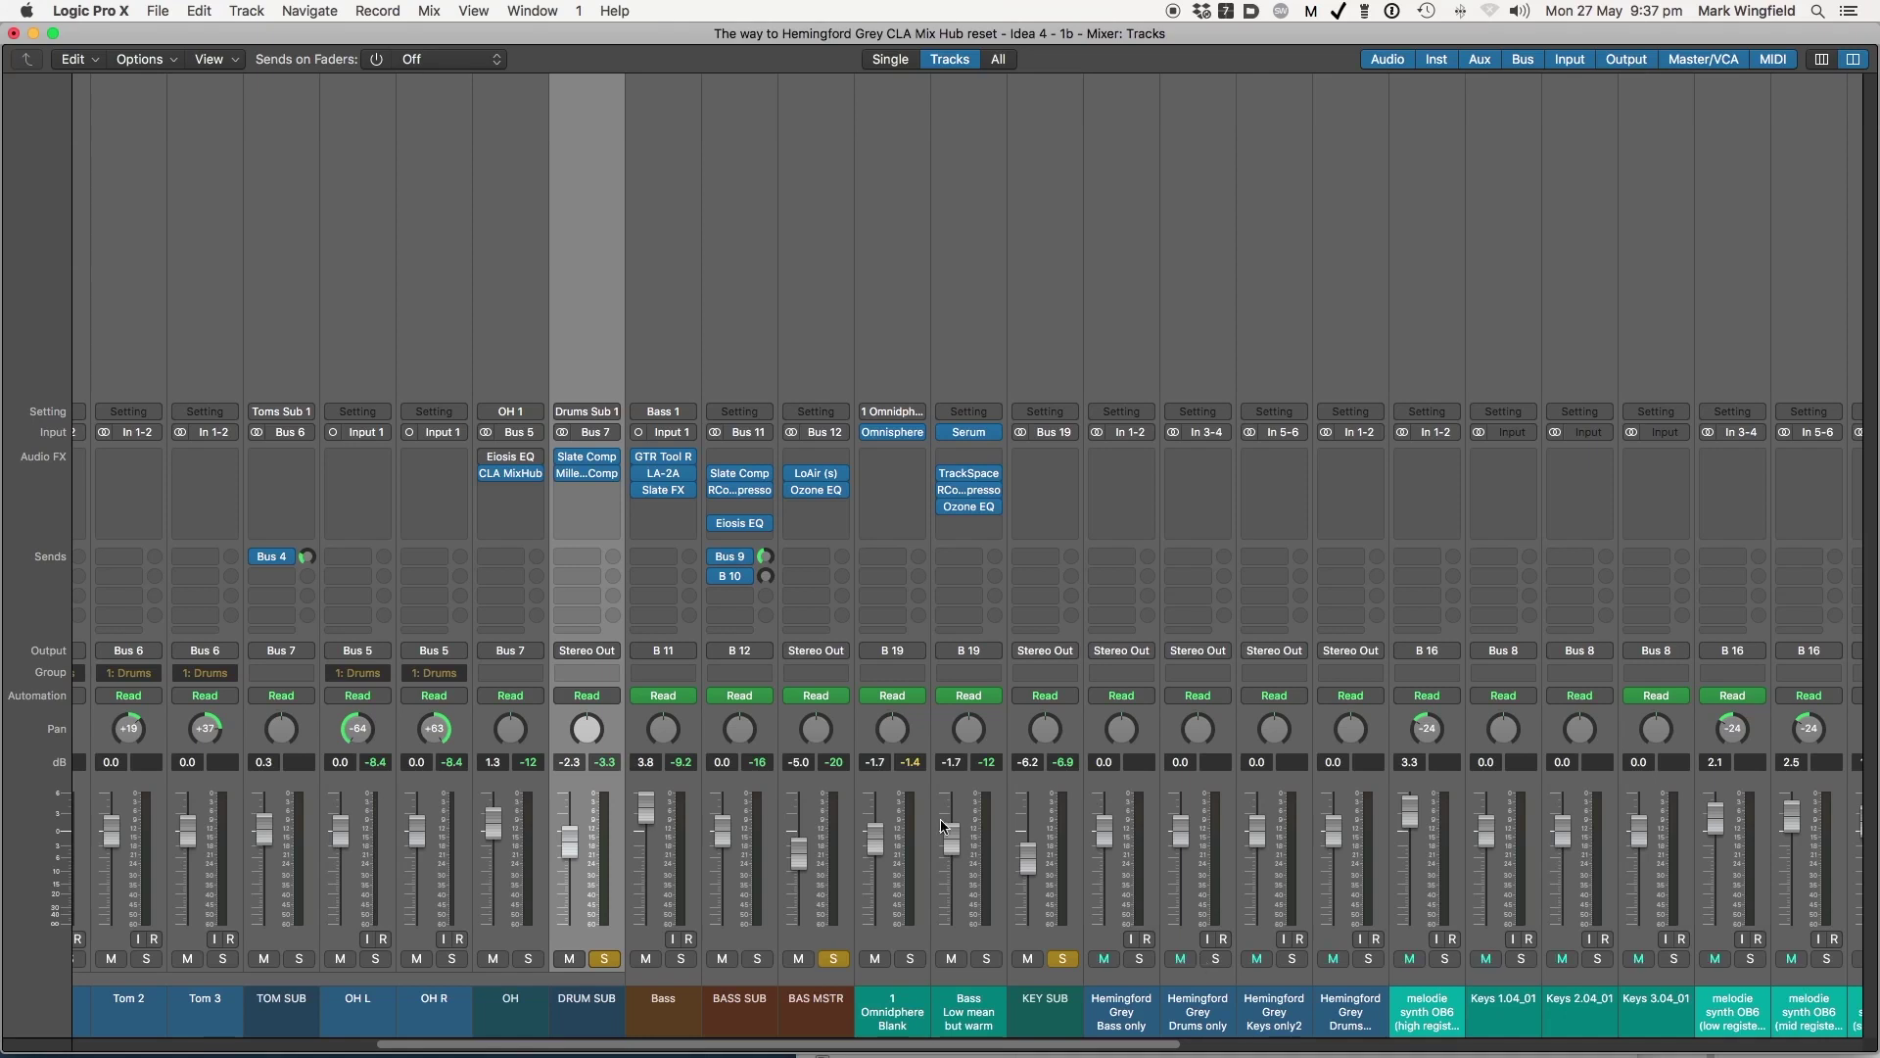
pyautogui.hscroll(-10, 761, 759)
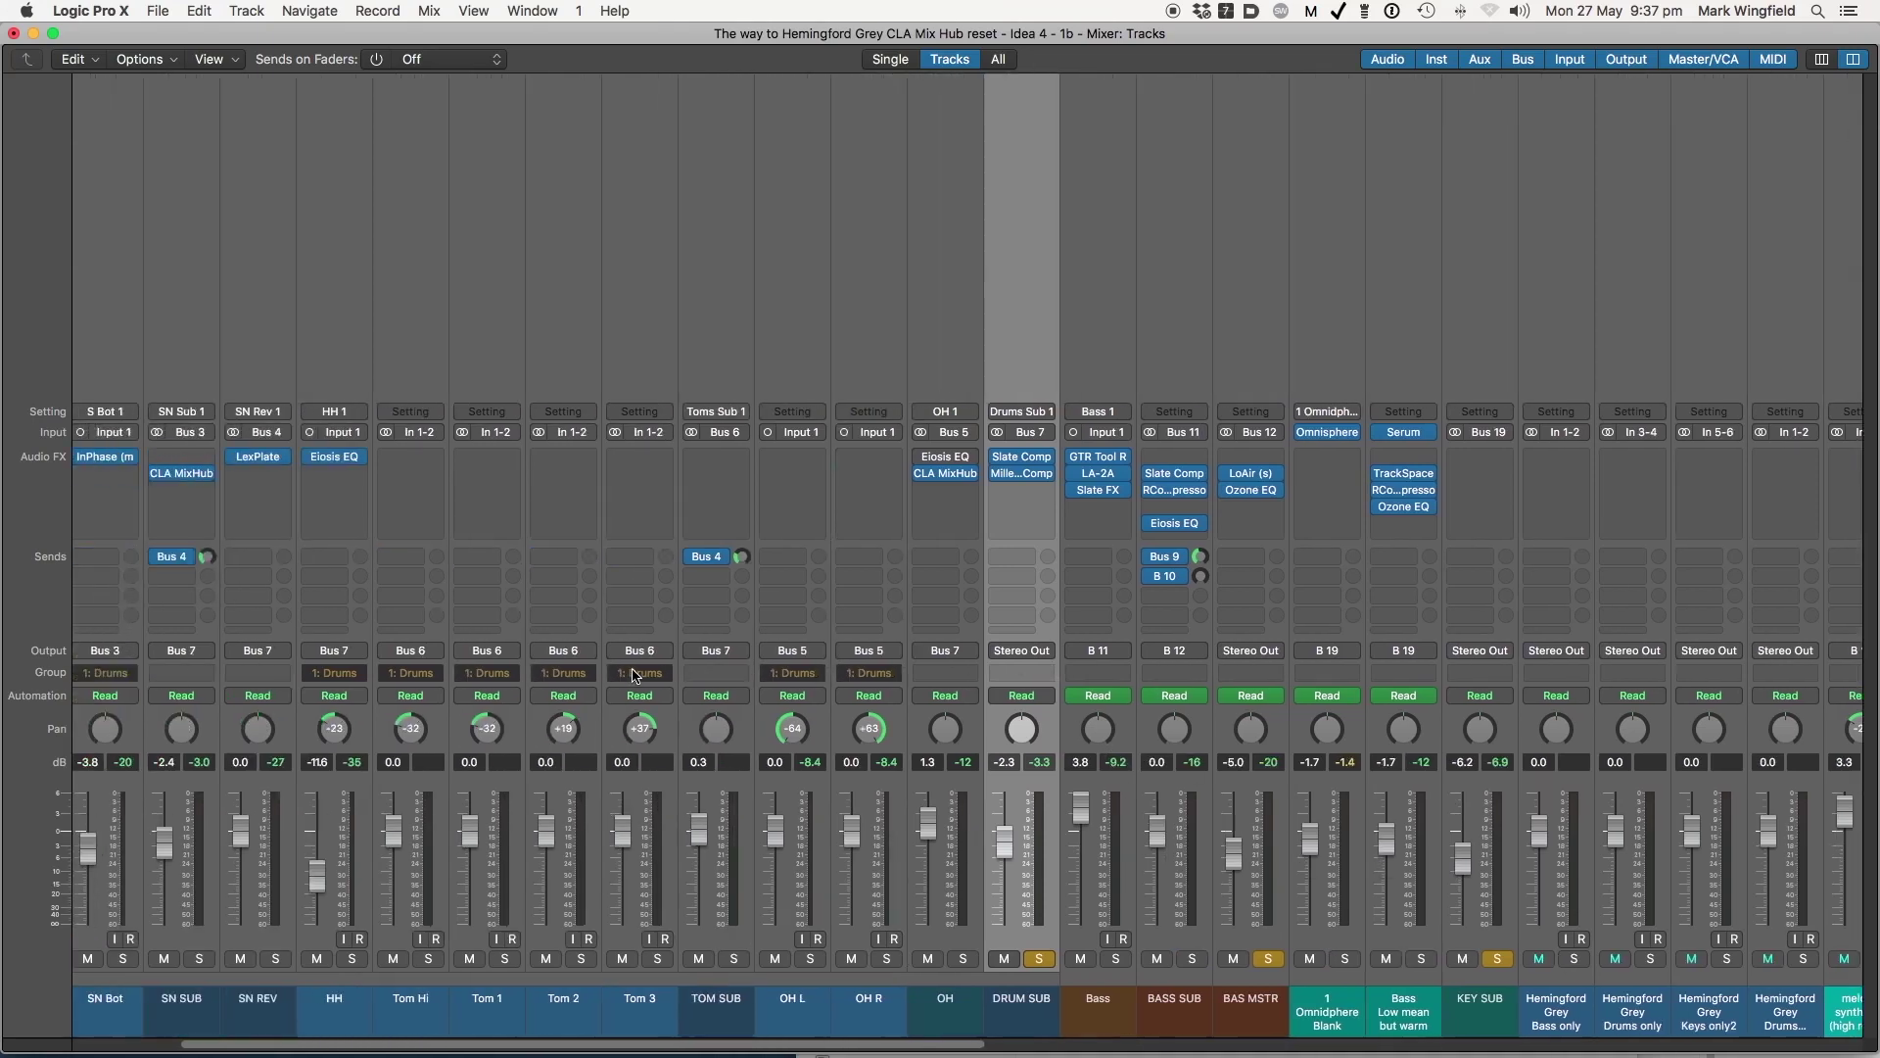
pyautogui.hscroll(-1, 632, 675)
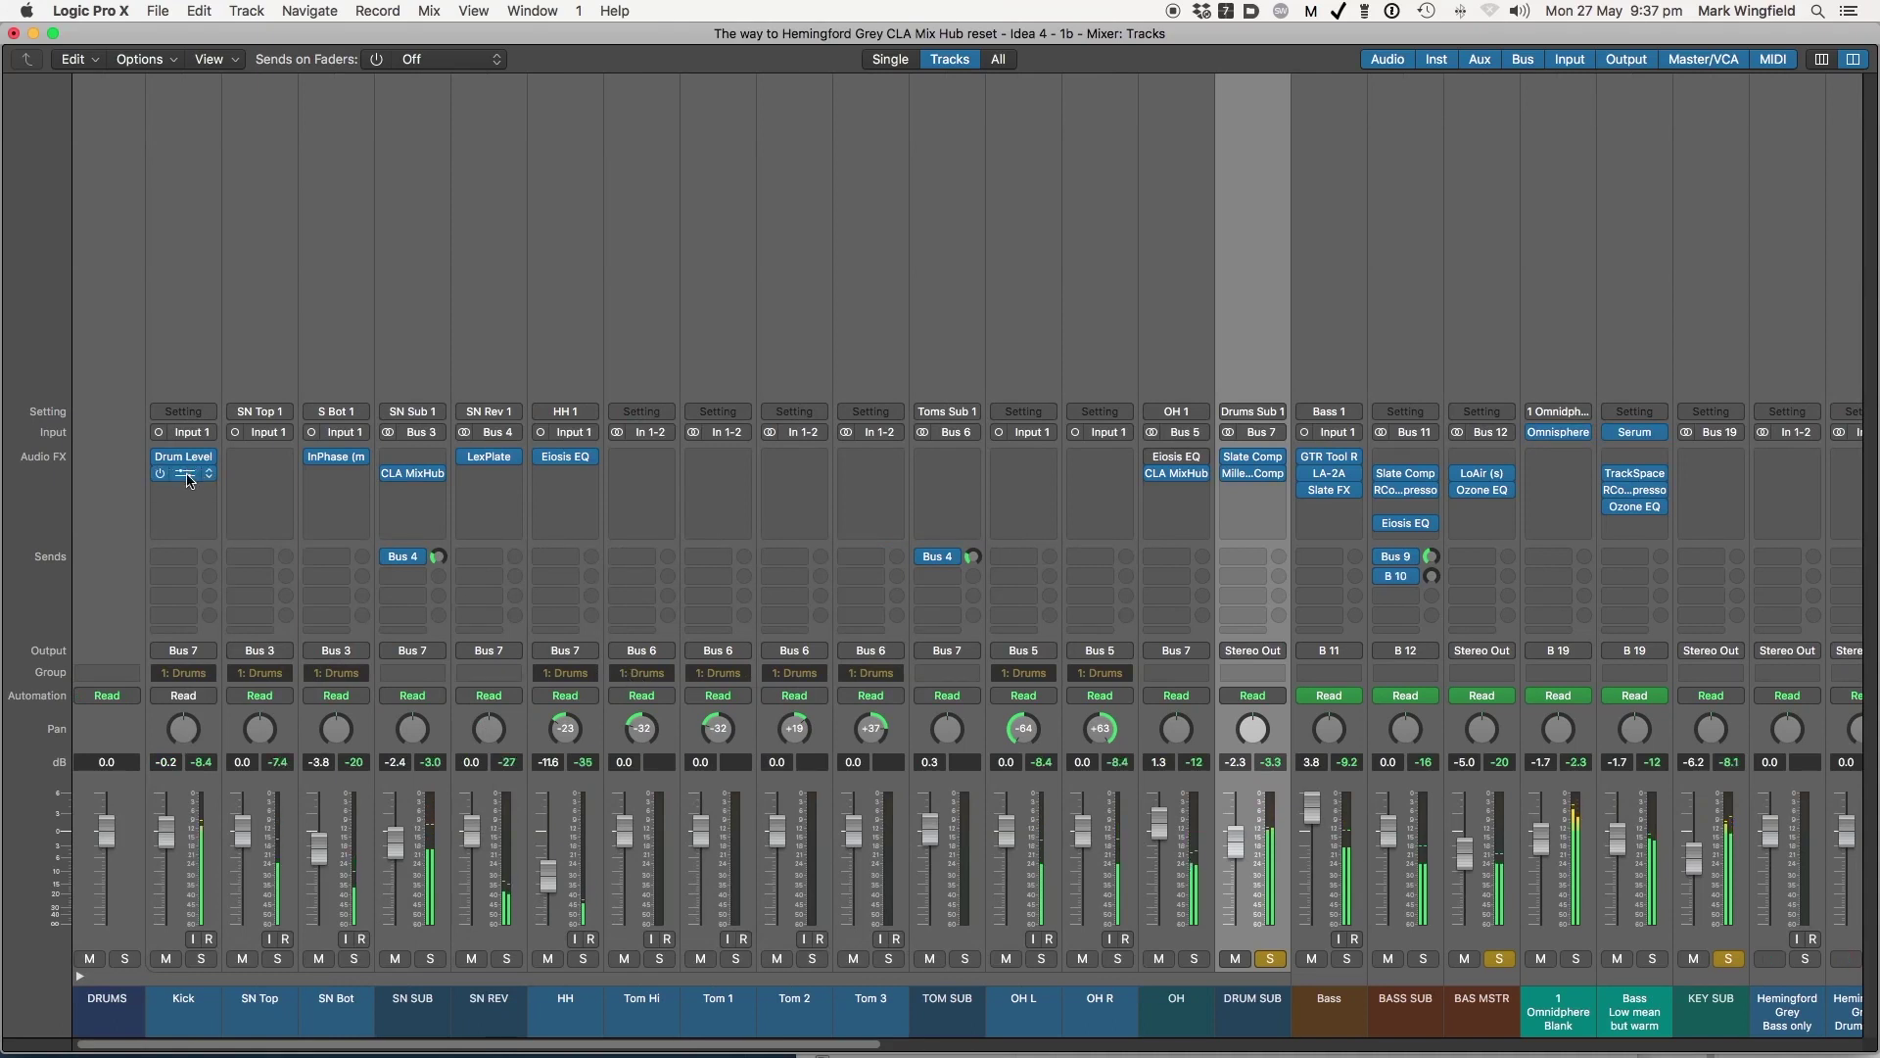
pyautogui.click(183, 473)
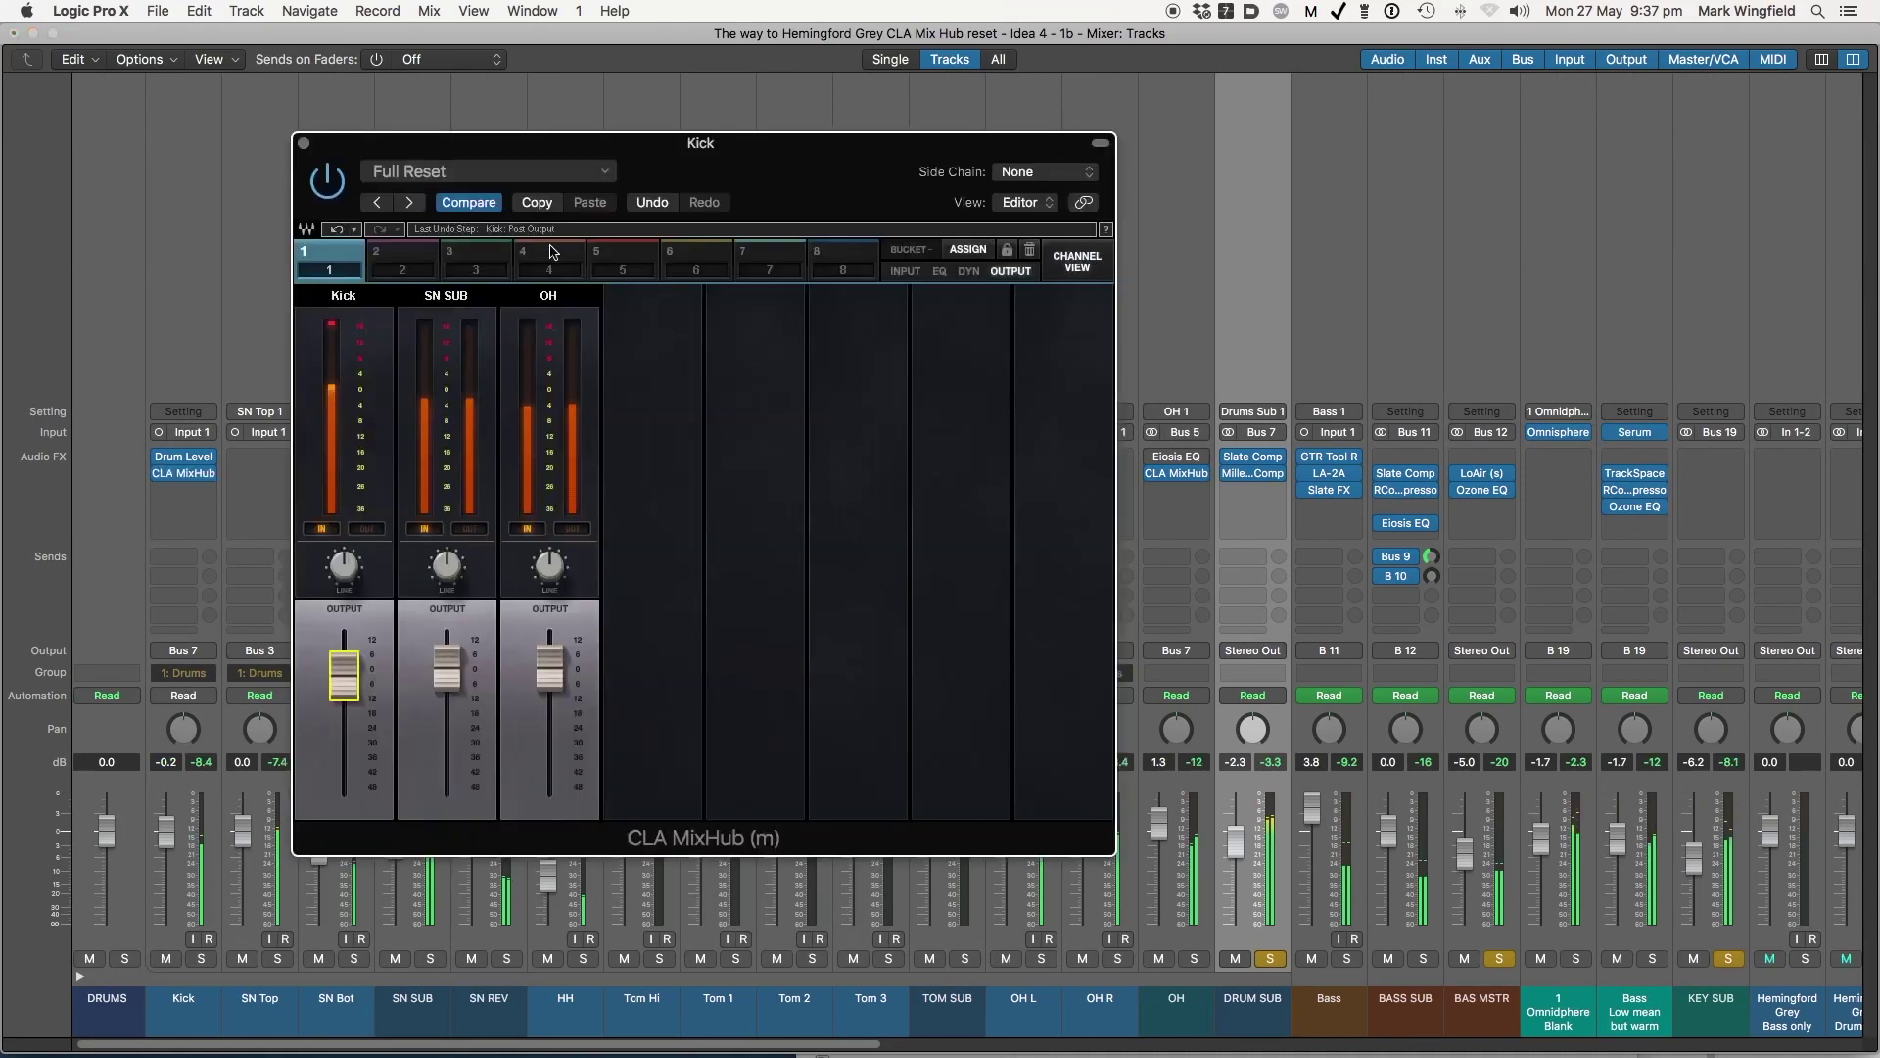
pyautogui.click(303, 143)
# Unsolo DRUM SUB, BAS MSTR and KEY SUB, and solo the Hemingford Grey Drums reference track beside the melodie synth OB6 channel
pyautogui.hscroll(4, 762, 522)
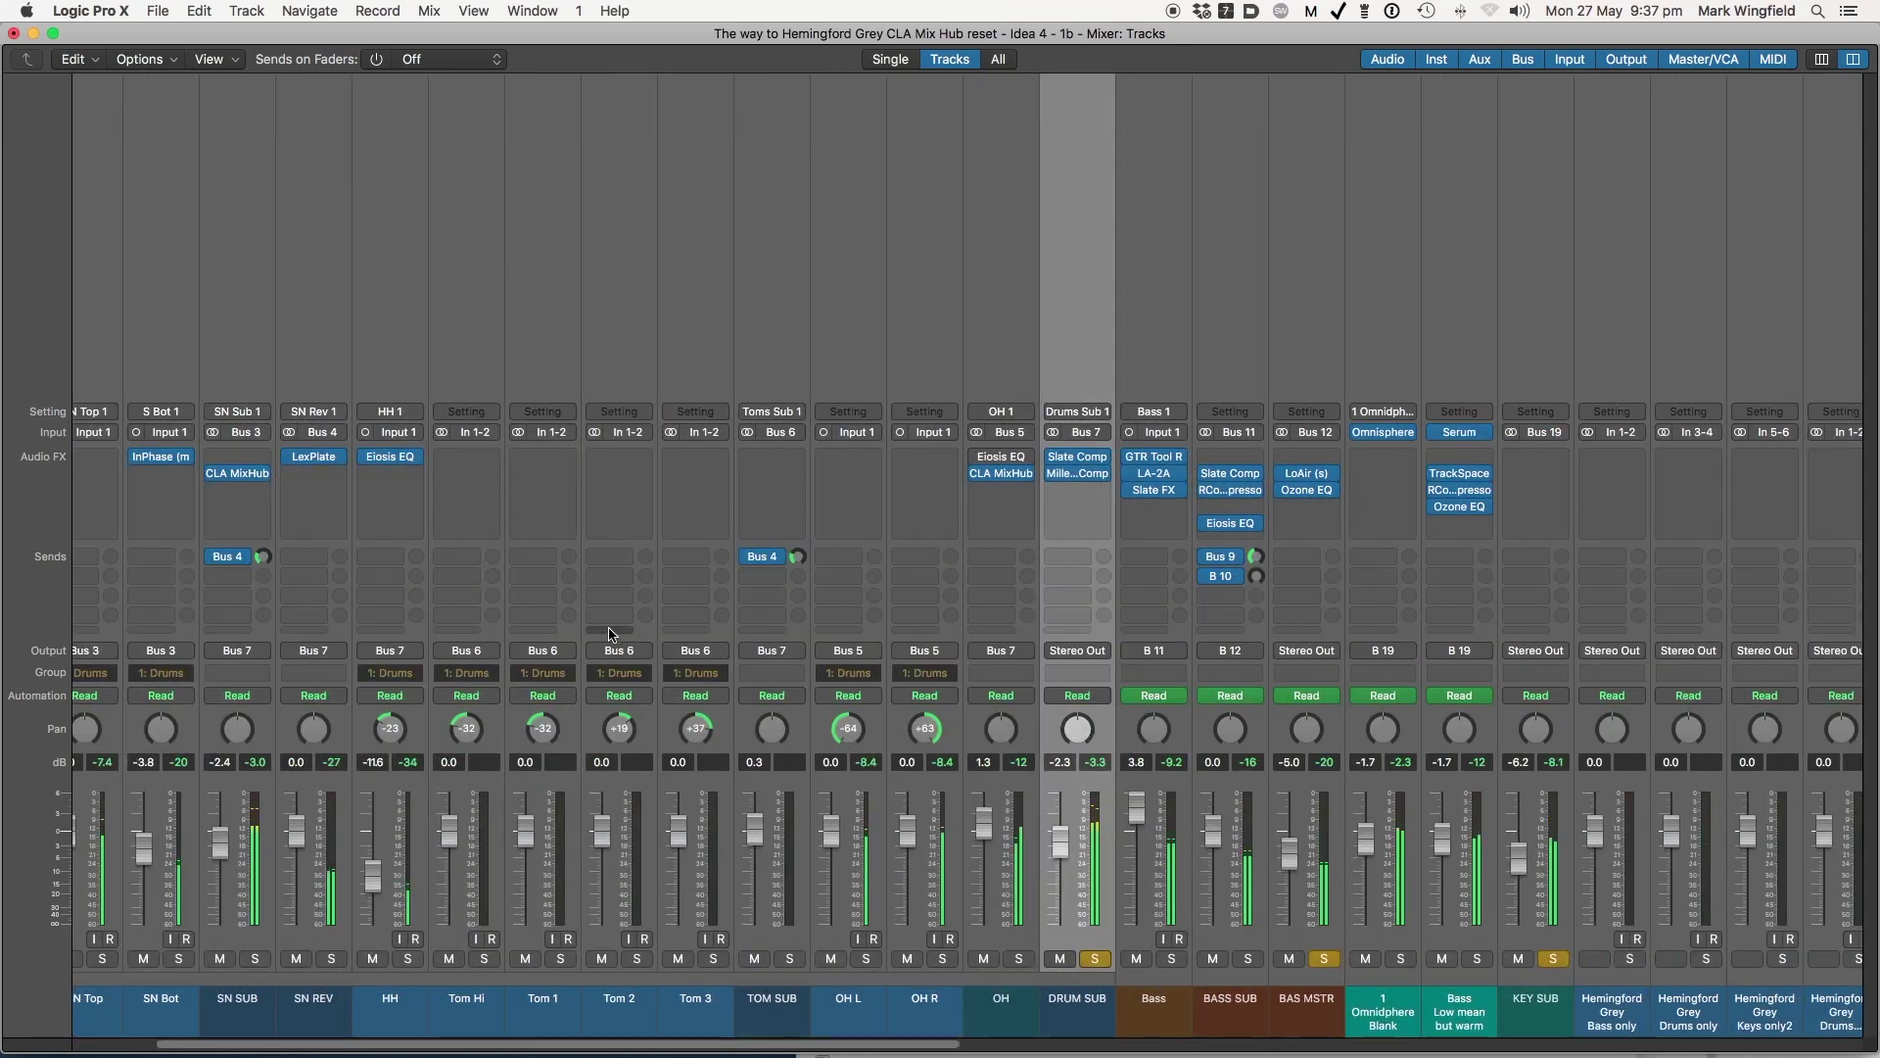
pyautogui.hscroll(2, 609, 634)
pyautogui.hscroll(7, 609, 634)
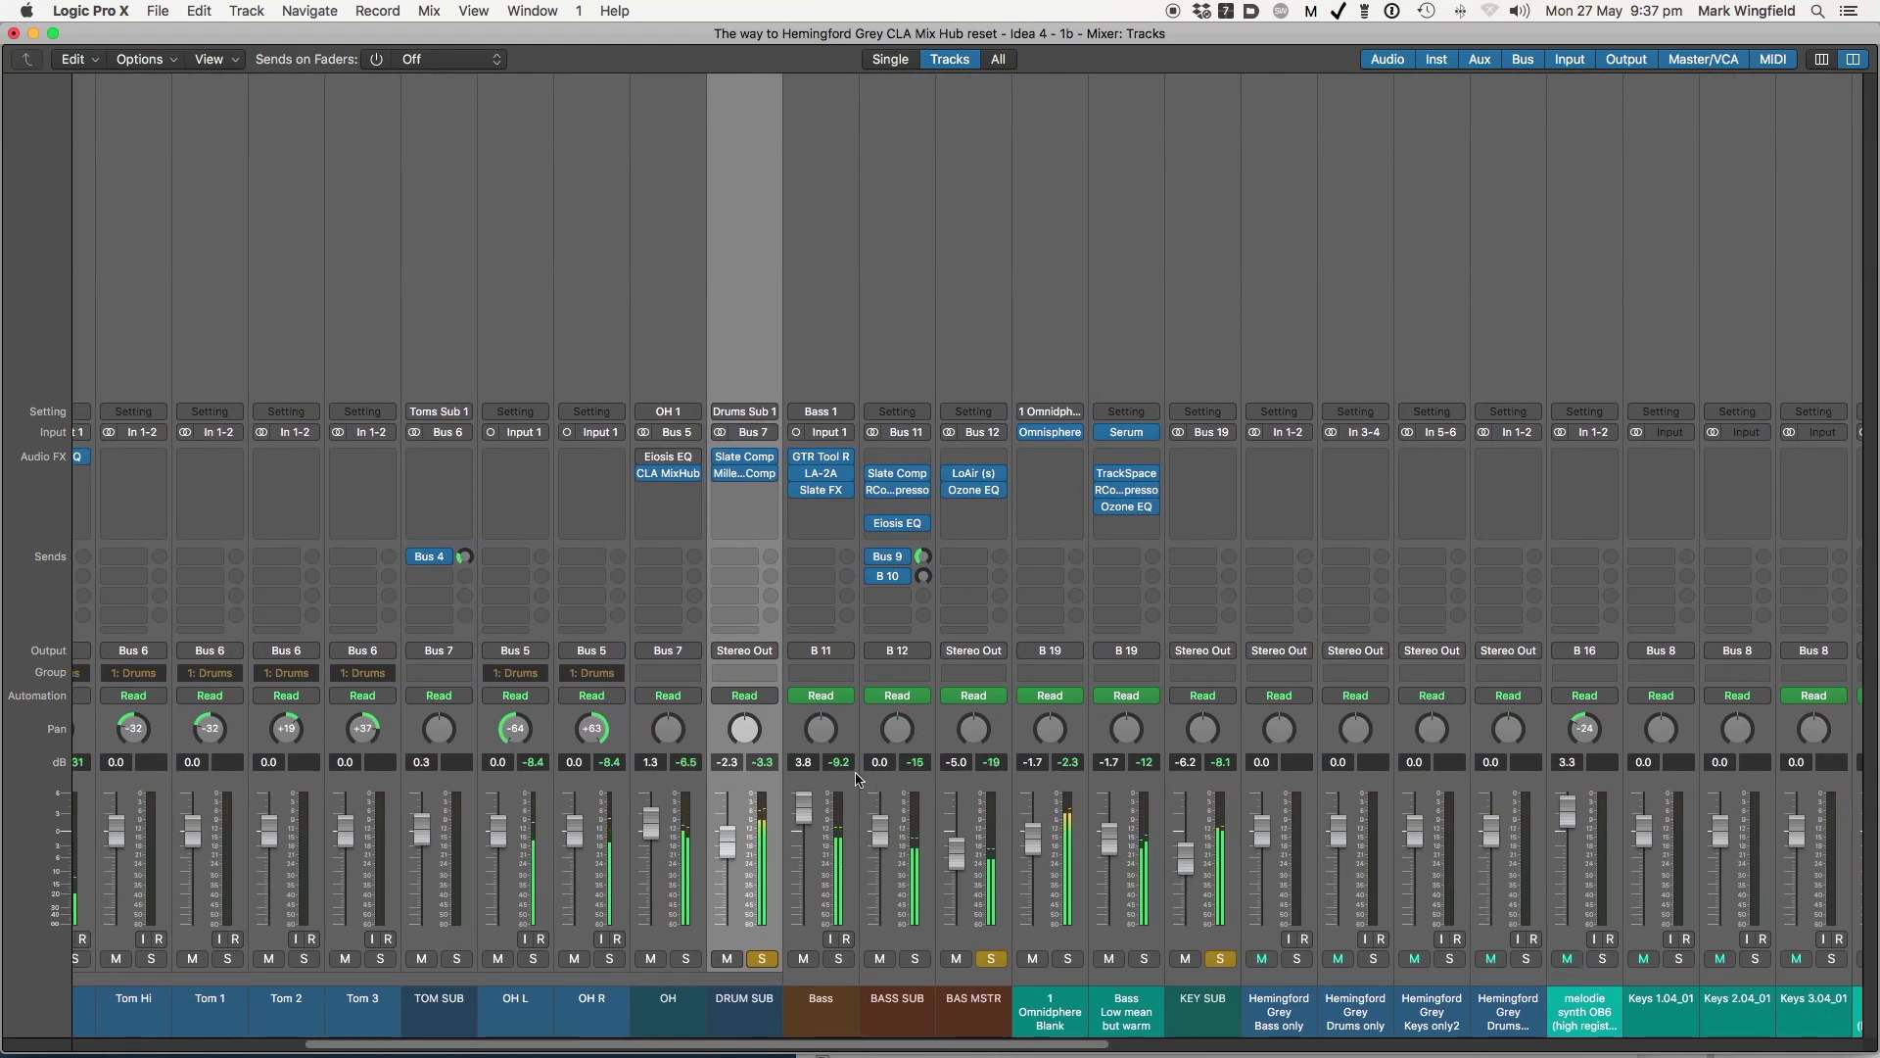
pyautogui.hscroll(2, 884, 787)
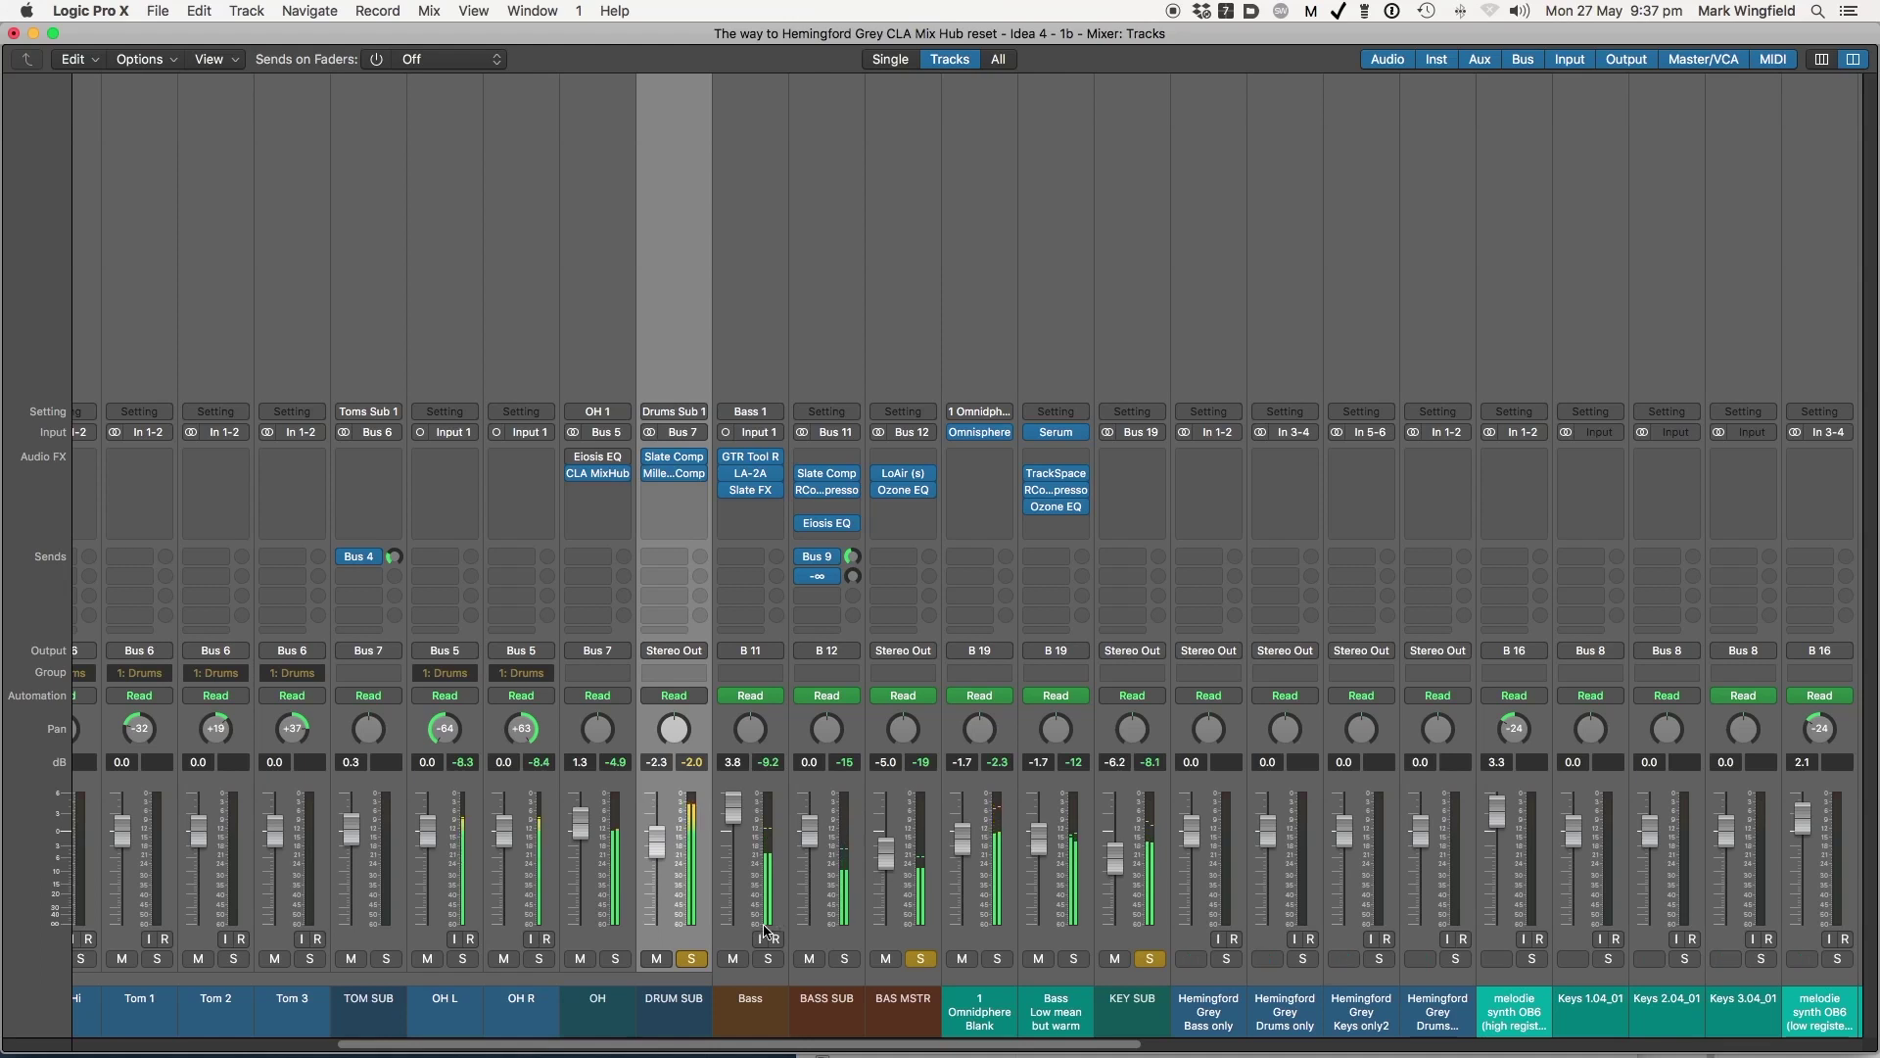
pyautogui.click(692, 959)
pyautogui.click(921, 960)
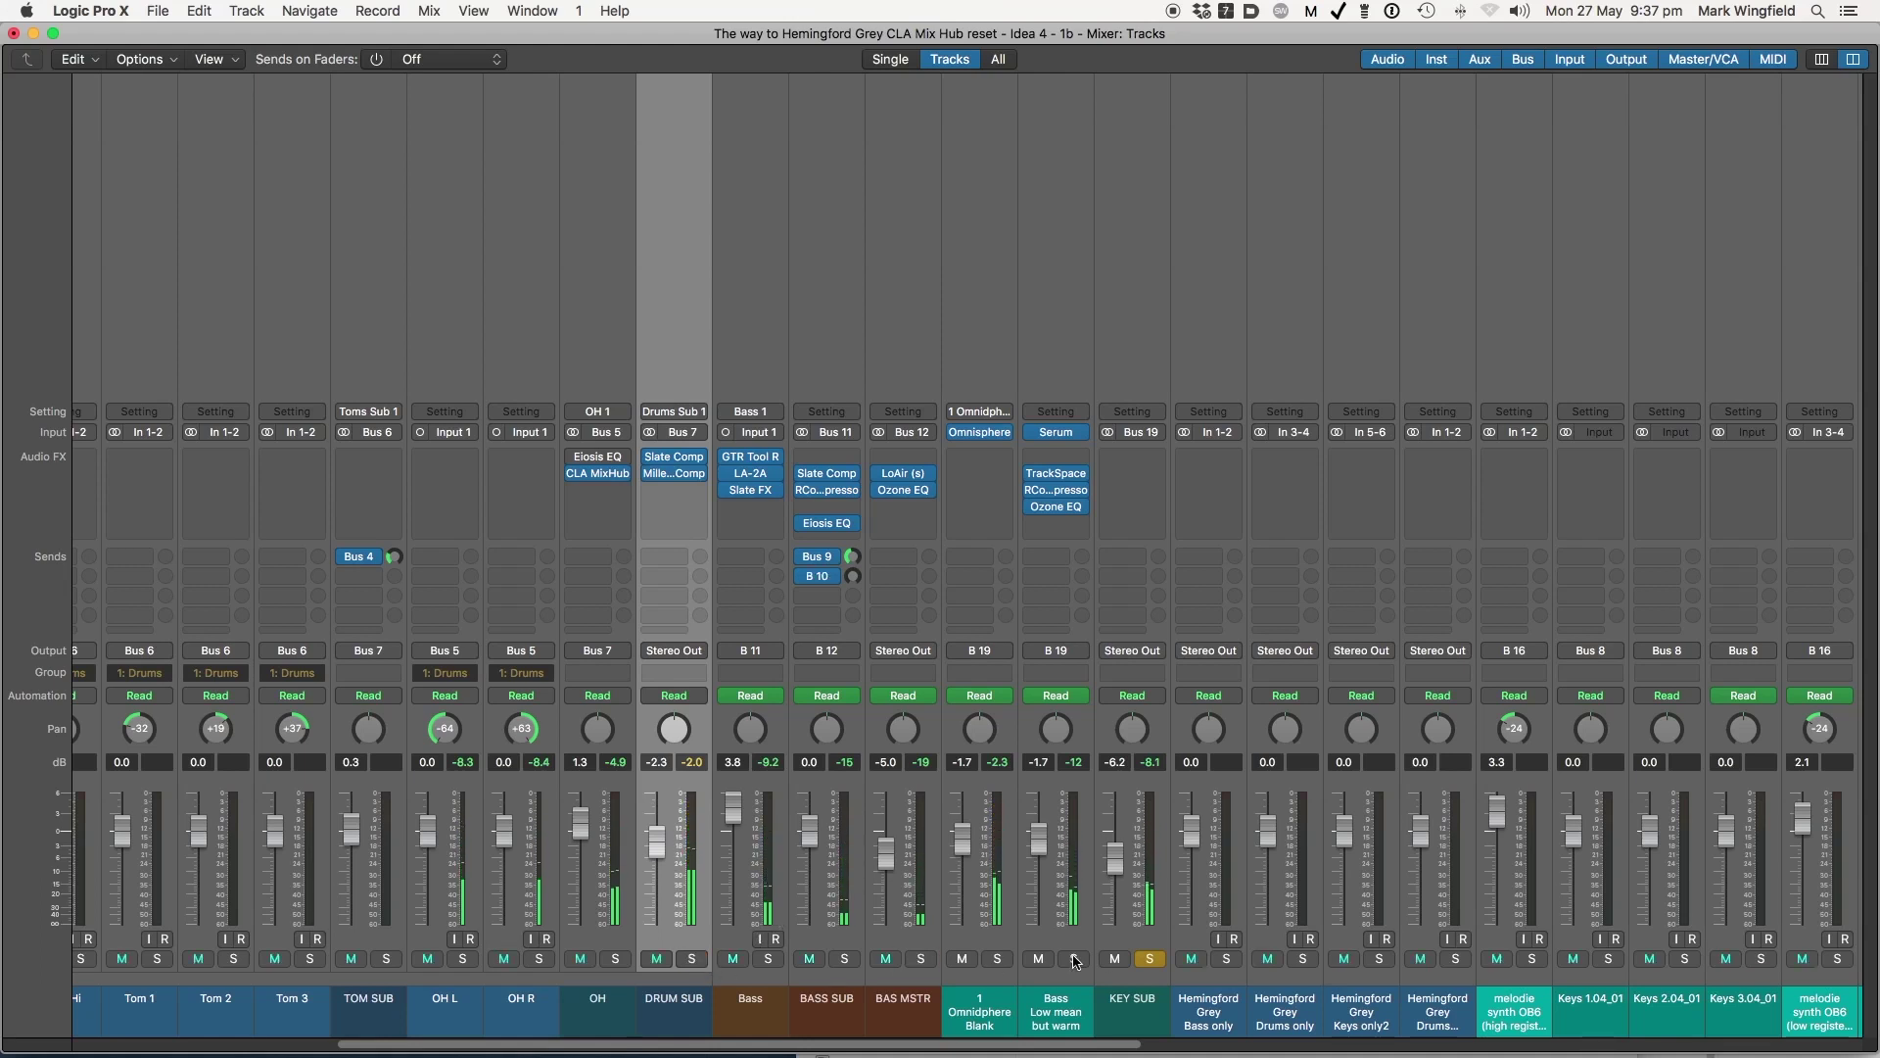
pyautogui.click(1152, 960)
pyautogui.click(1456, 959)
pyautogui.hscroll(2, 1440, 965)
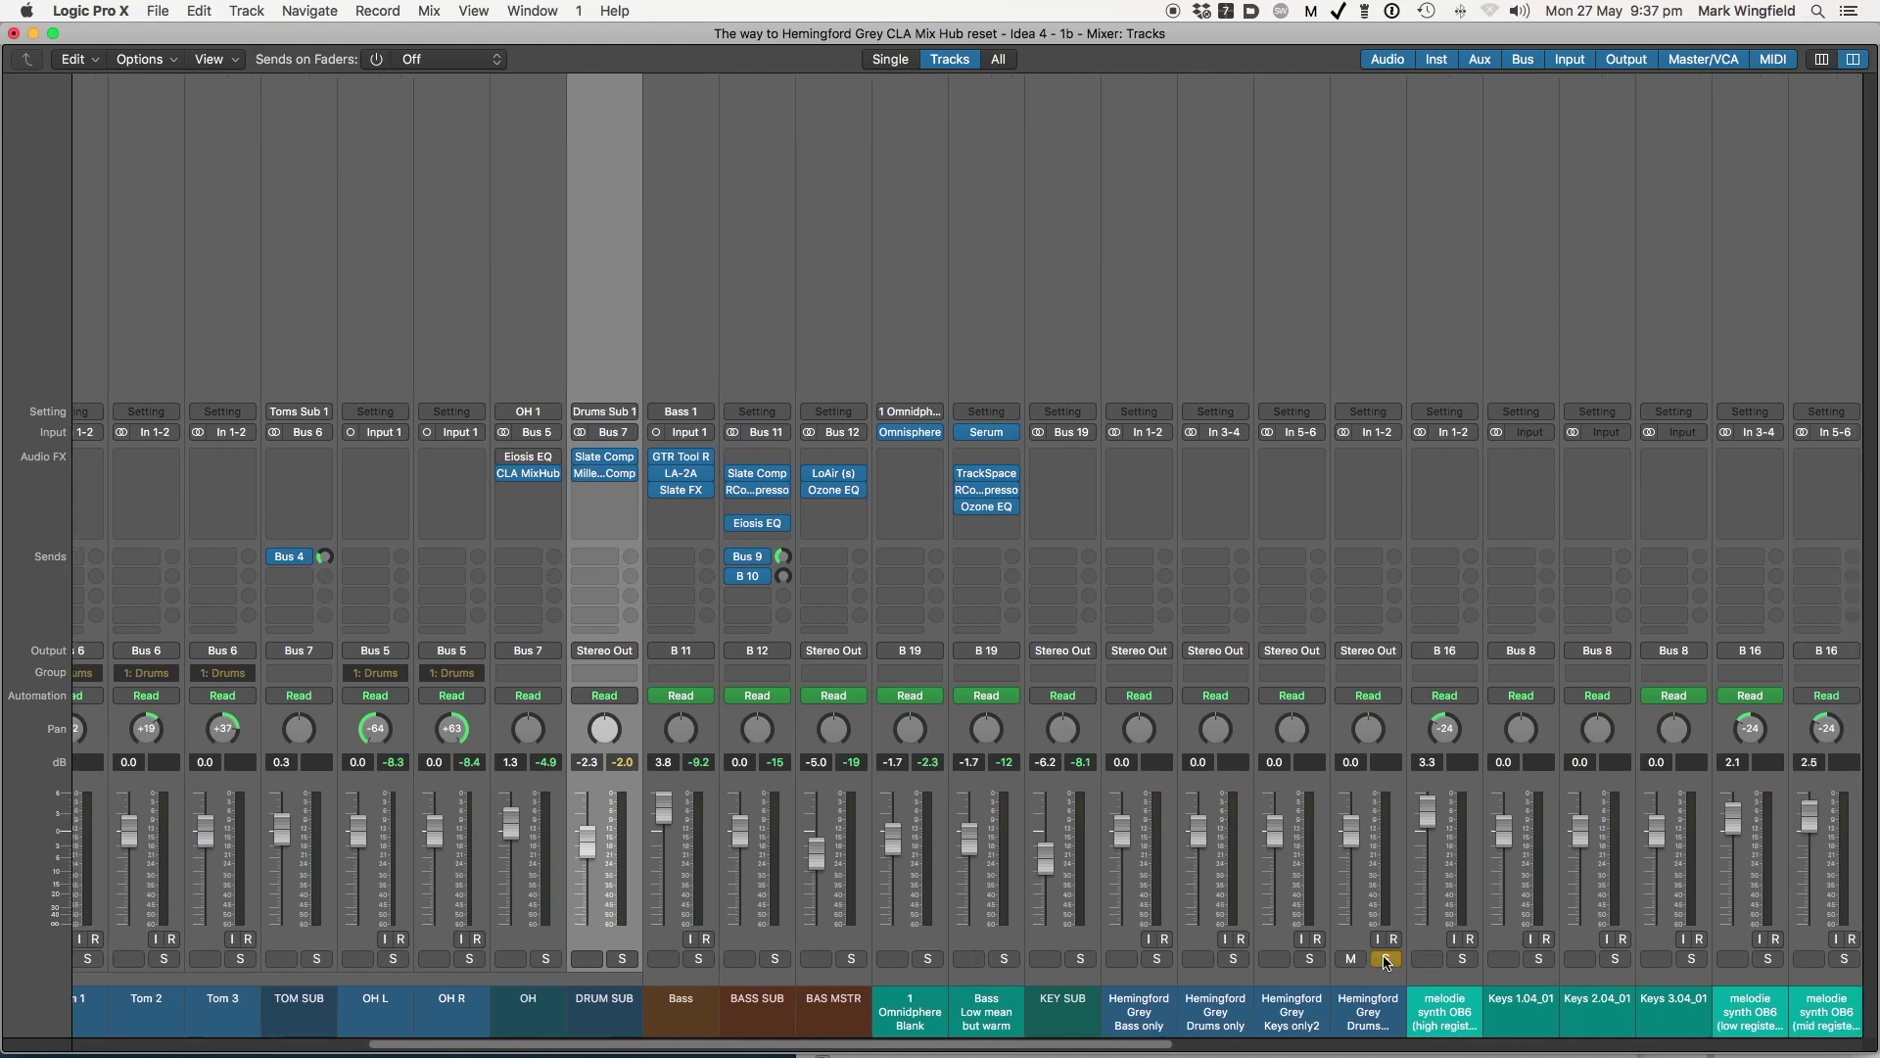
pyautogui.click(1371, 980)
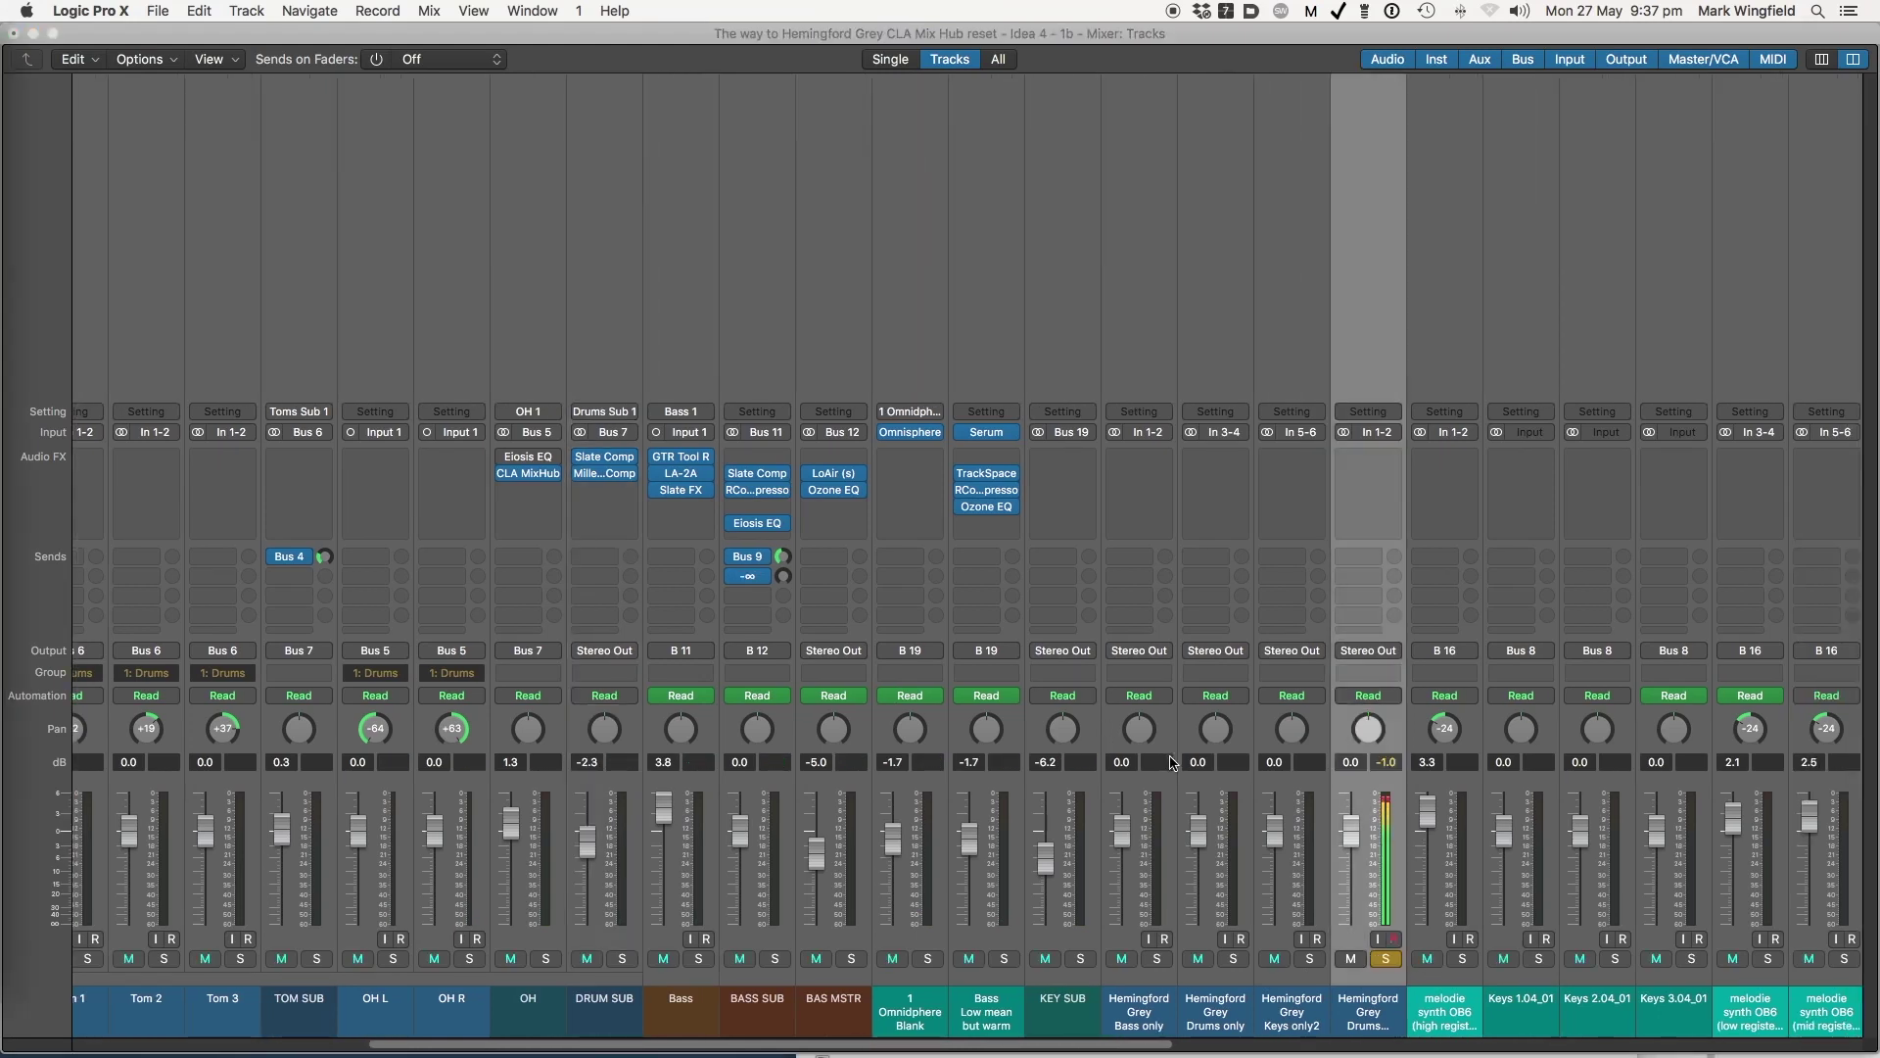
# Lower the soloed Hemingford Grey Drums reference track's fader to -3.8 dB
pyautogui.moveTo(1351, 830); pyautogui.dragTo(1352, 854)
pyautogui.click(1352, 854)
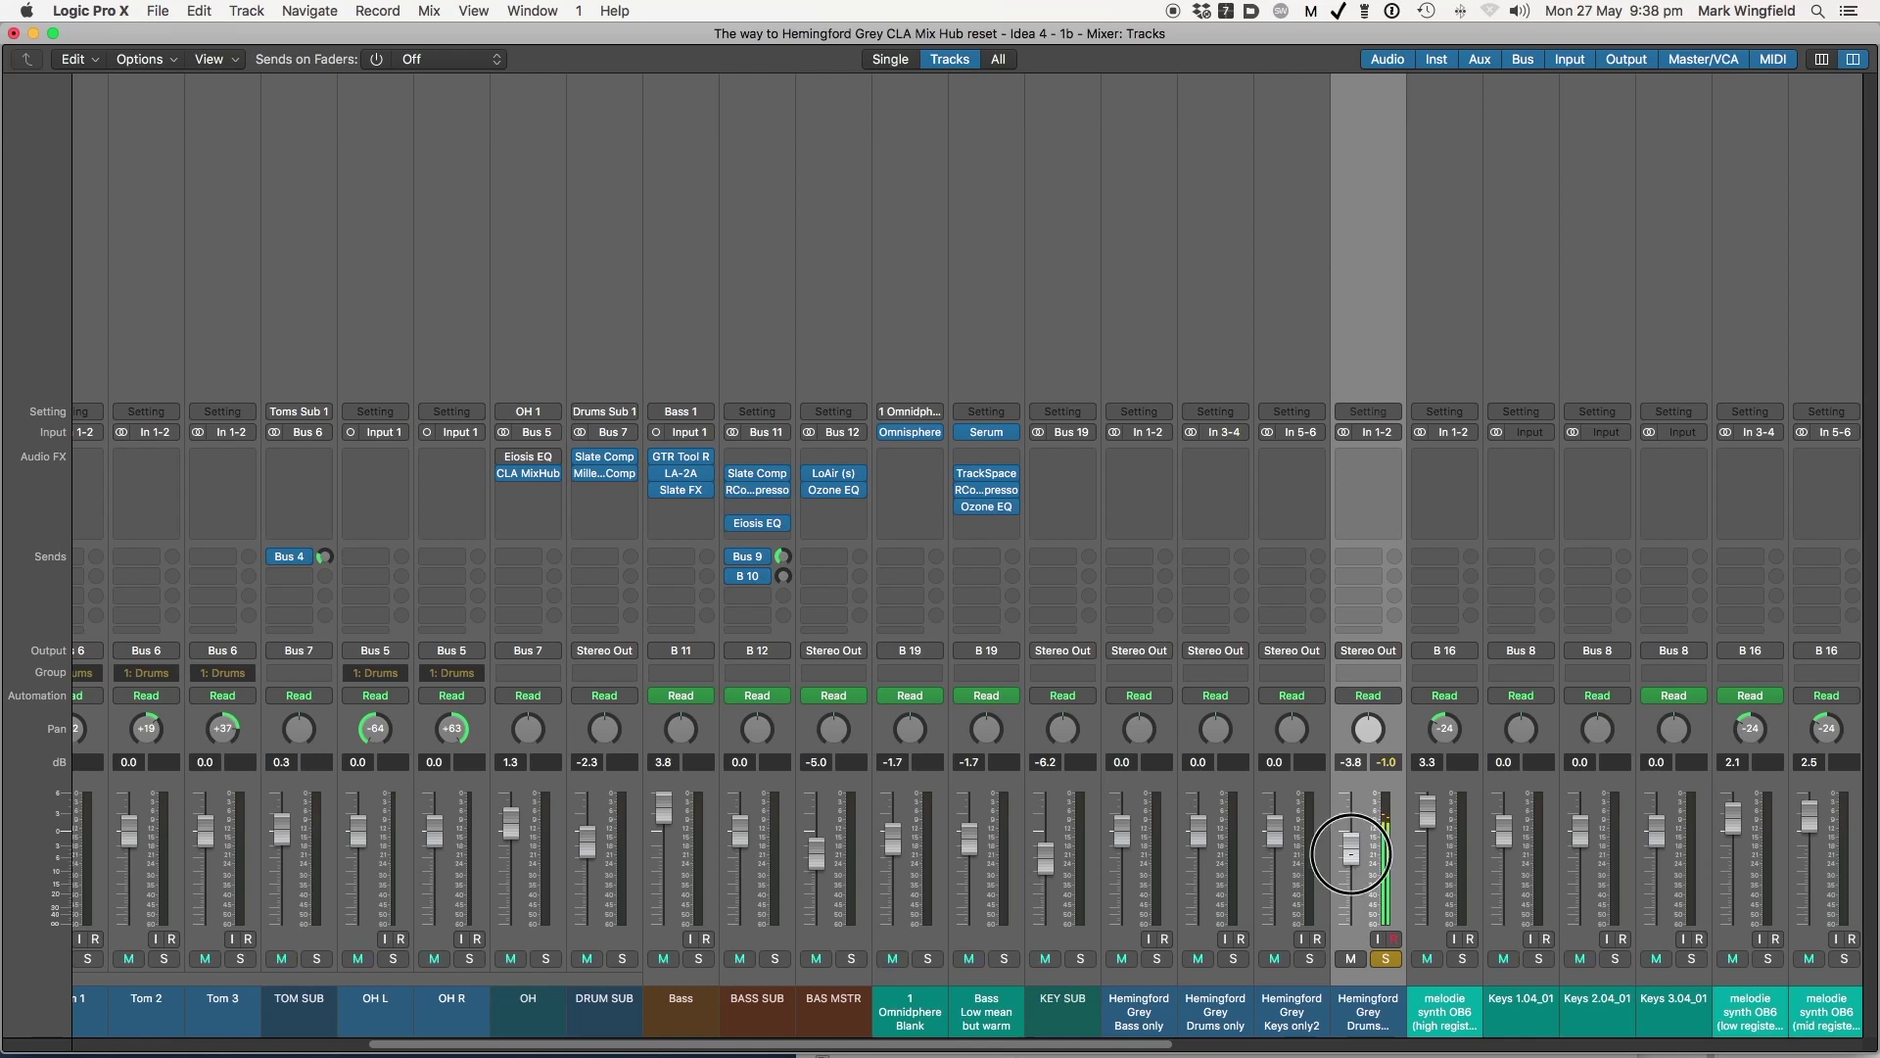
pyautogui.click(1352, 859)
pyautogui.click(1352, 859)
pyautogui.moveTo(1351, 854); pyautogui.dragTo(1353, 859)
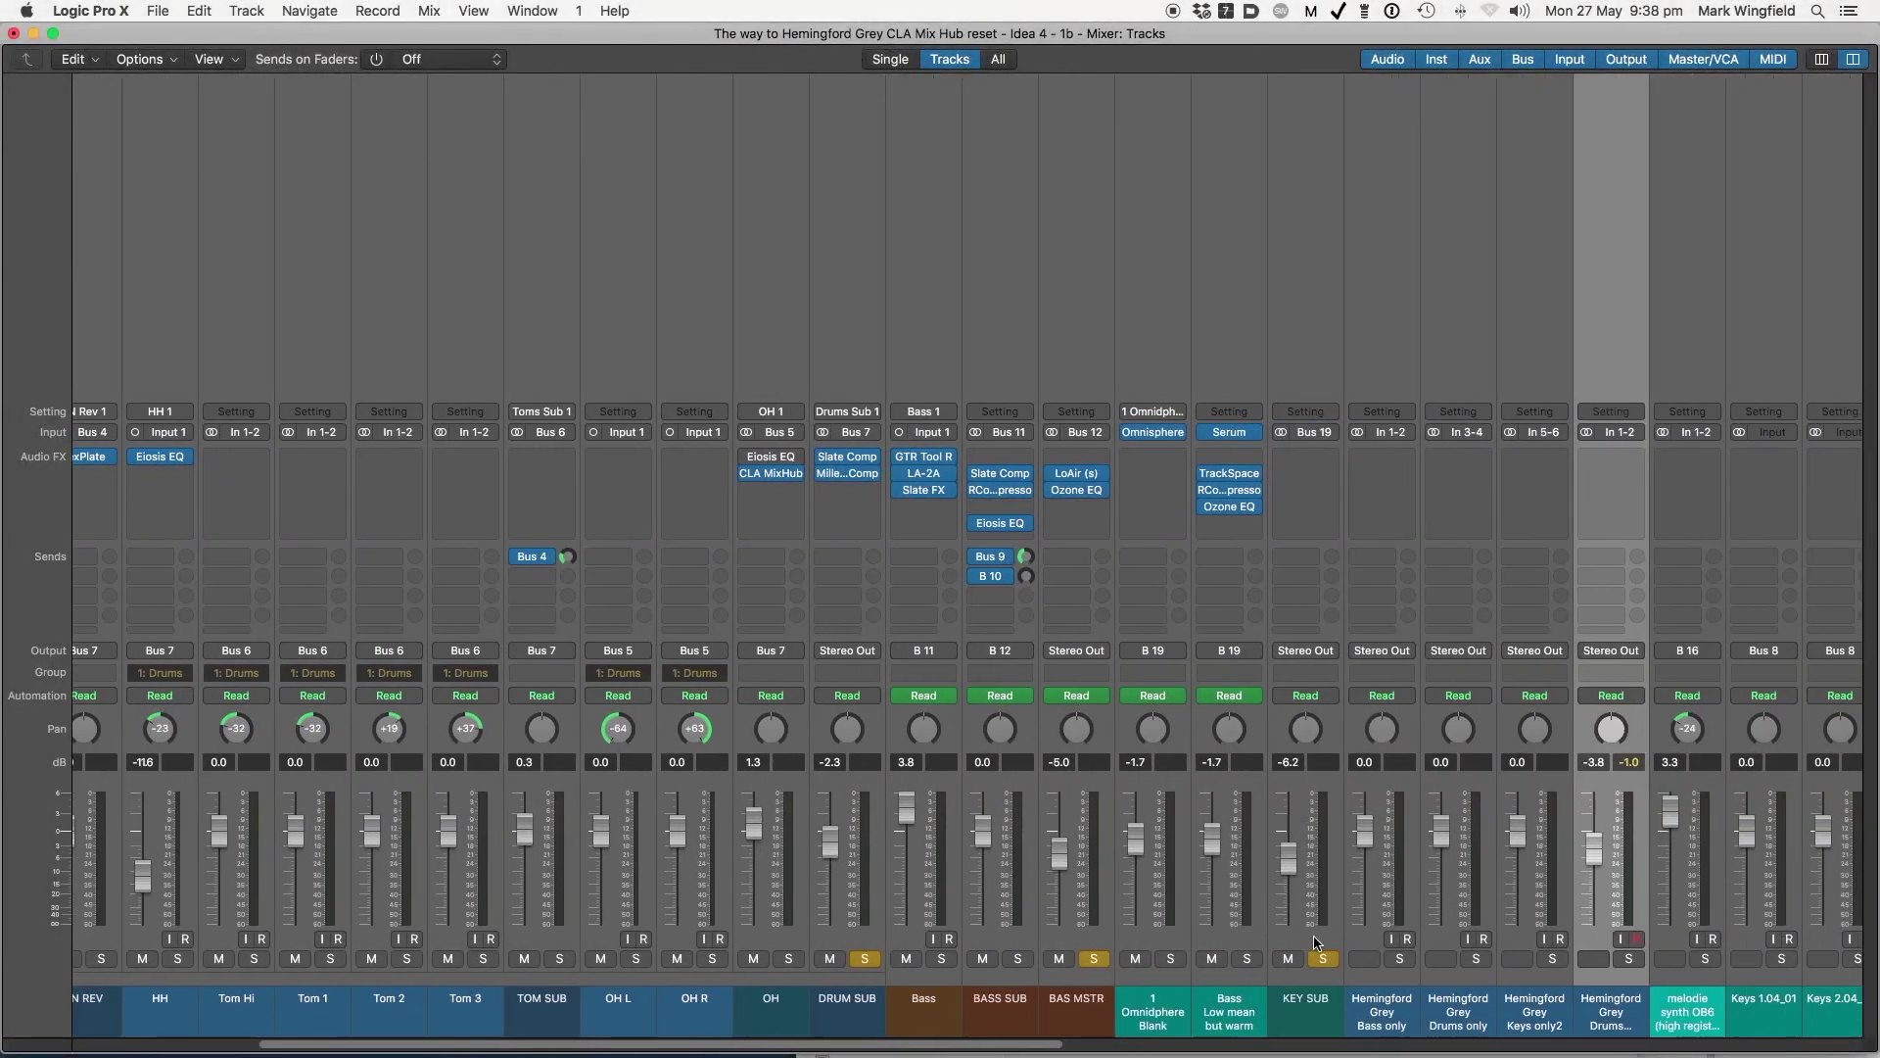
# Review the drum channels during playback, inspect SN SUB's CLA MixHub EQ and dynamics settings, and close the plugin
pyautogui.hscroll(2, 1317, 943)
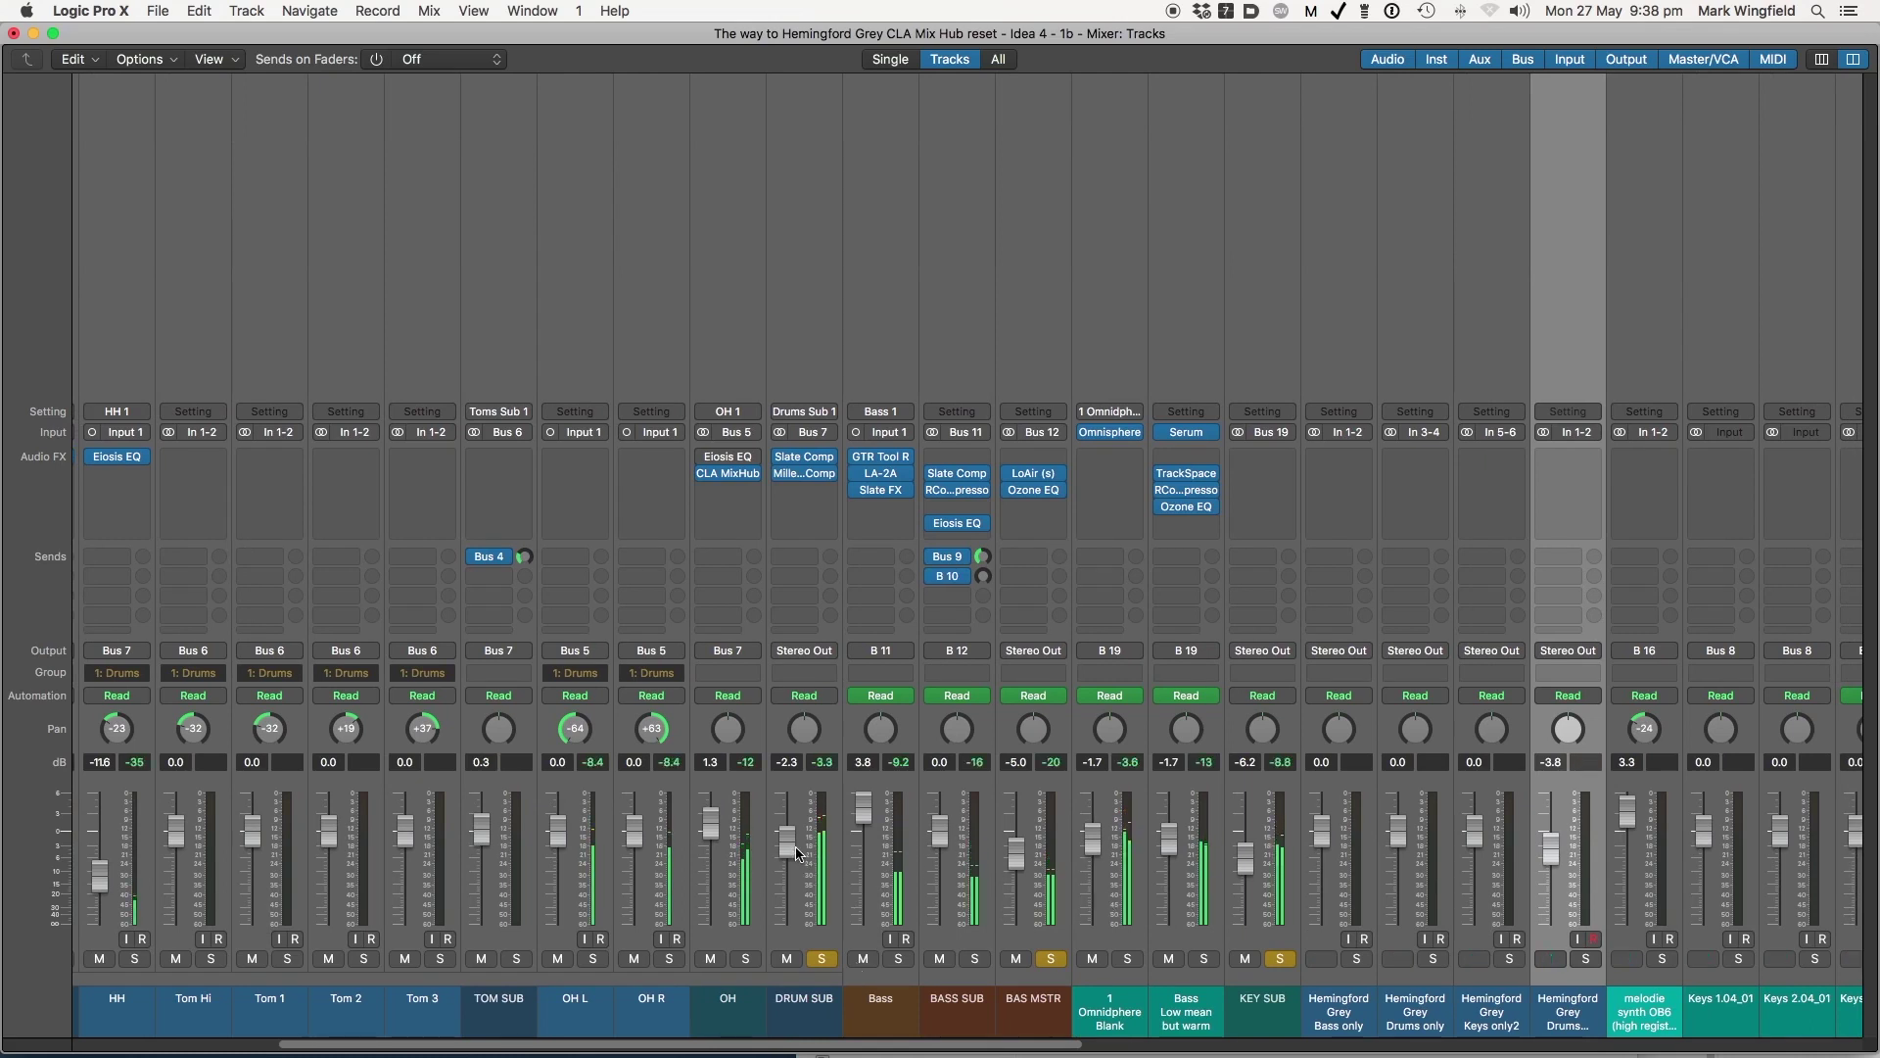
pyautogui.hscroll(-2, 800, 857)
pyautogui.hscroll(-10, 685, 784)
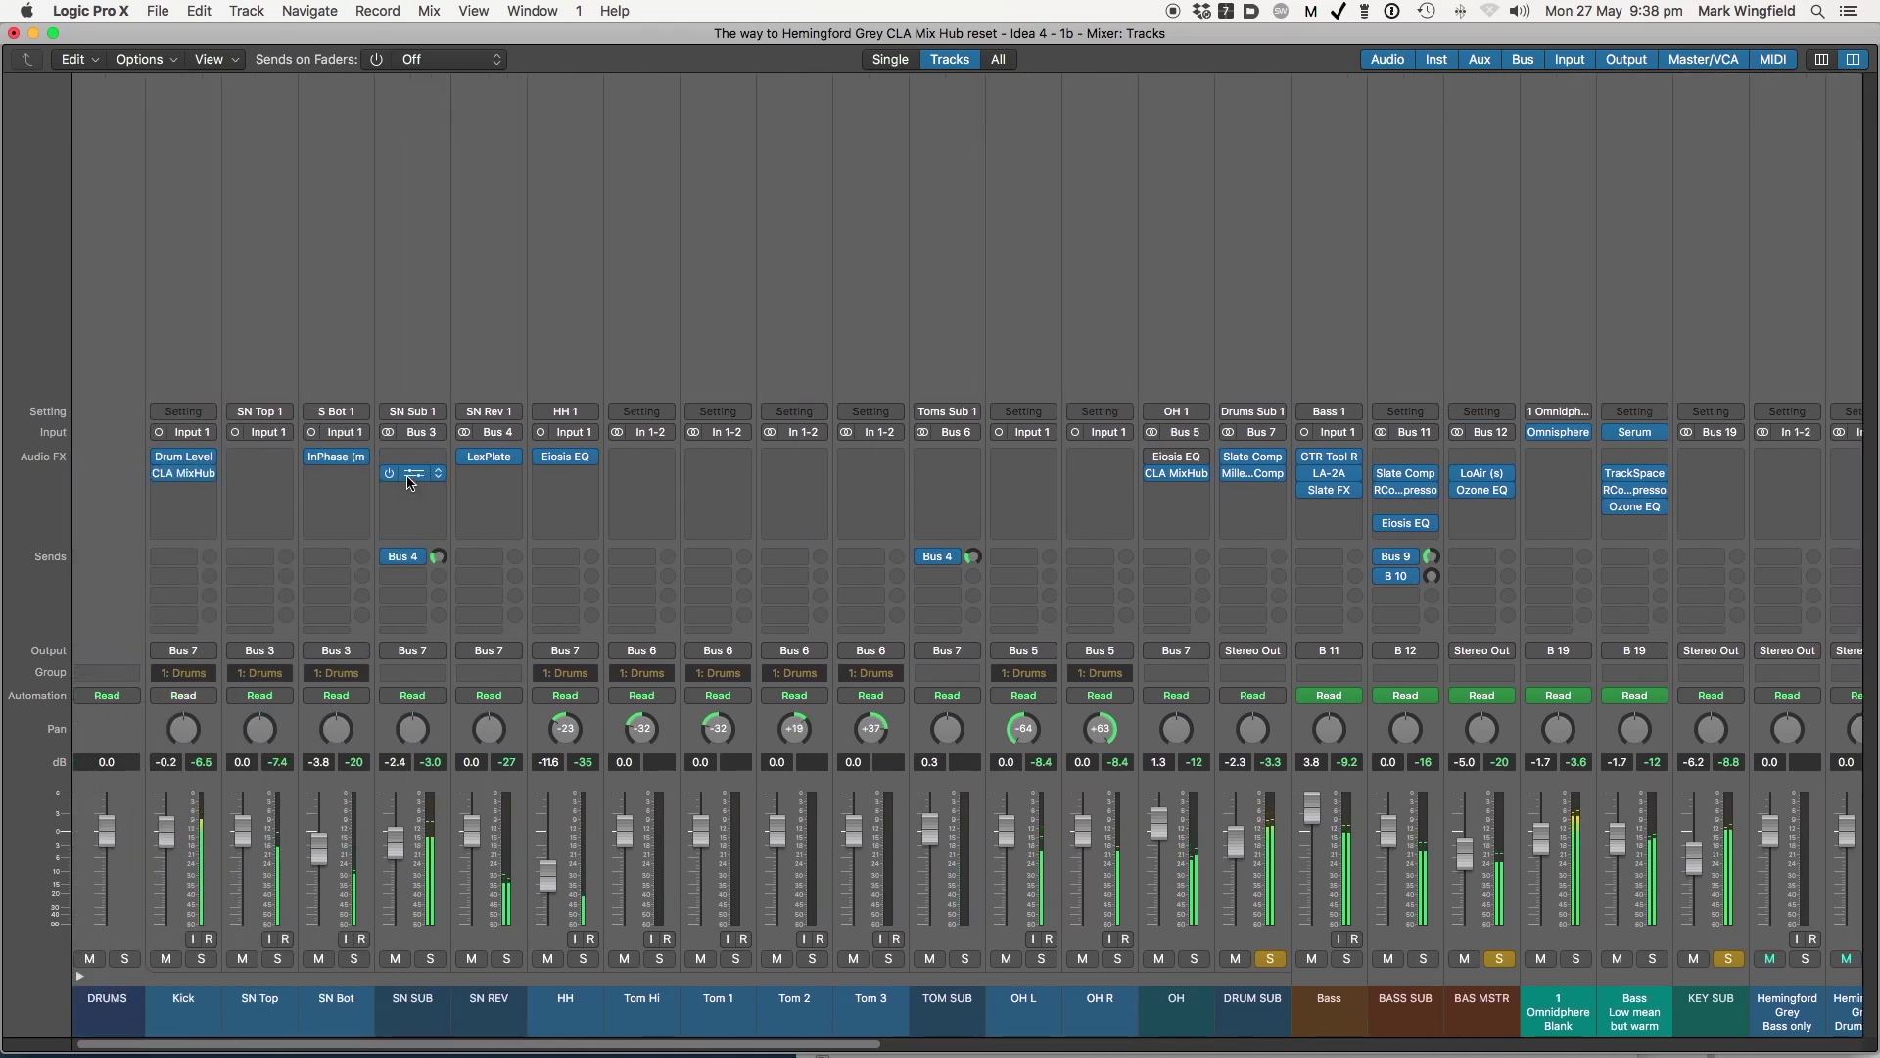
pyautogui.click(409, 476)
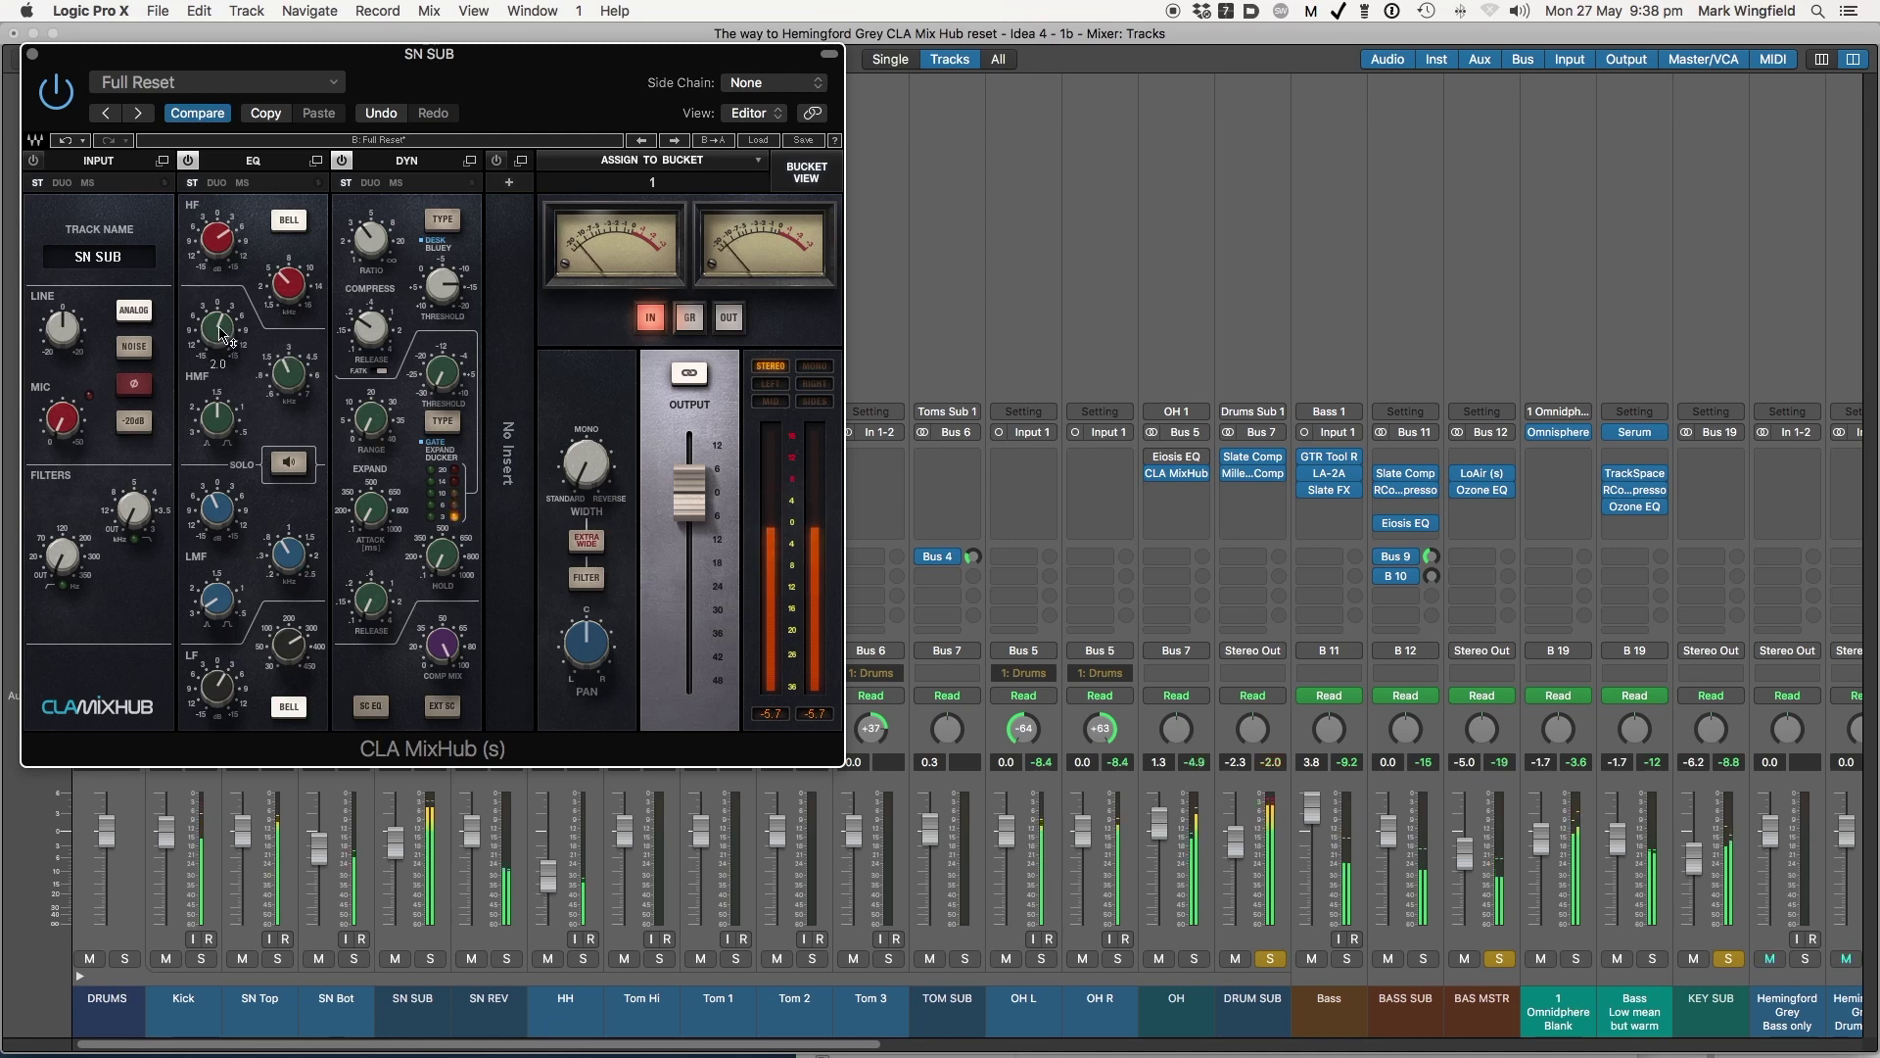
pyautogui.moveTo(235, 329)
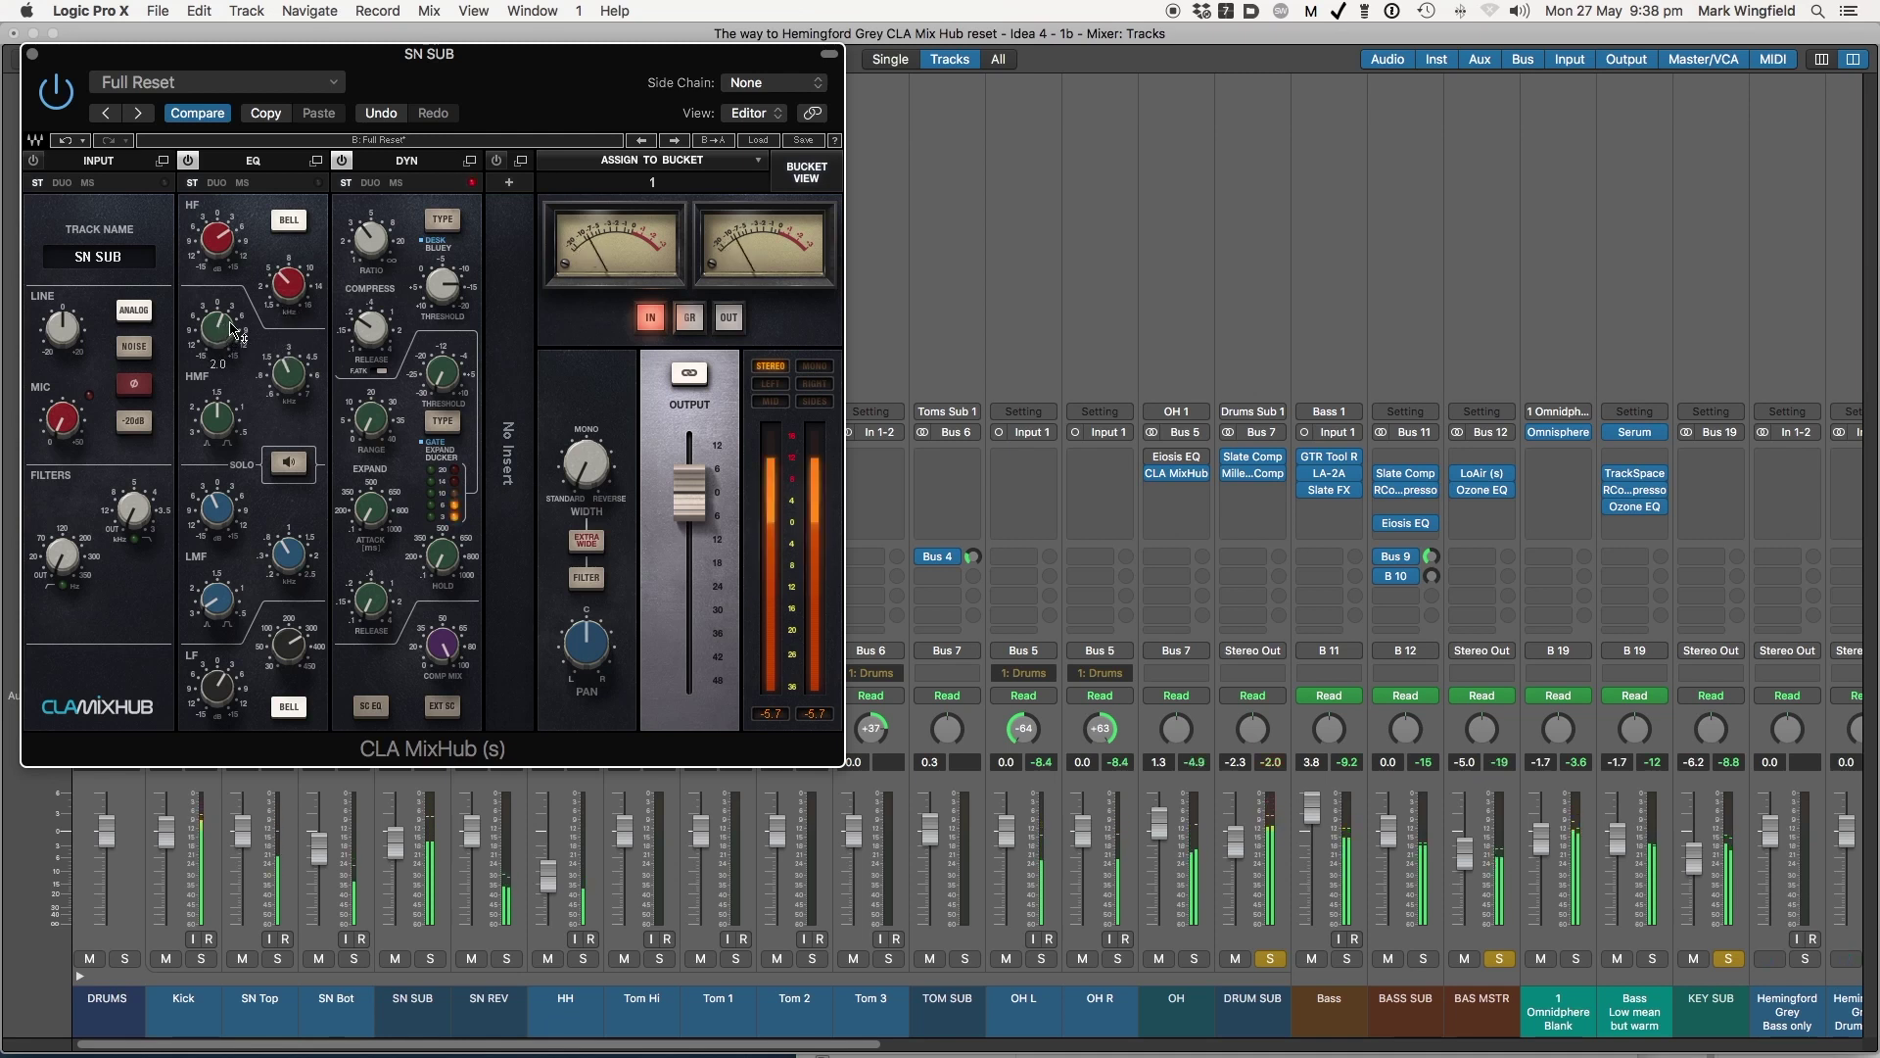
pyautogui.click(33, 56)
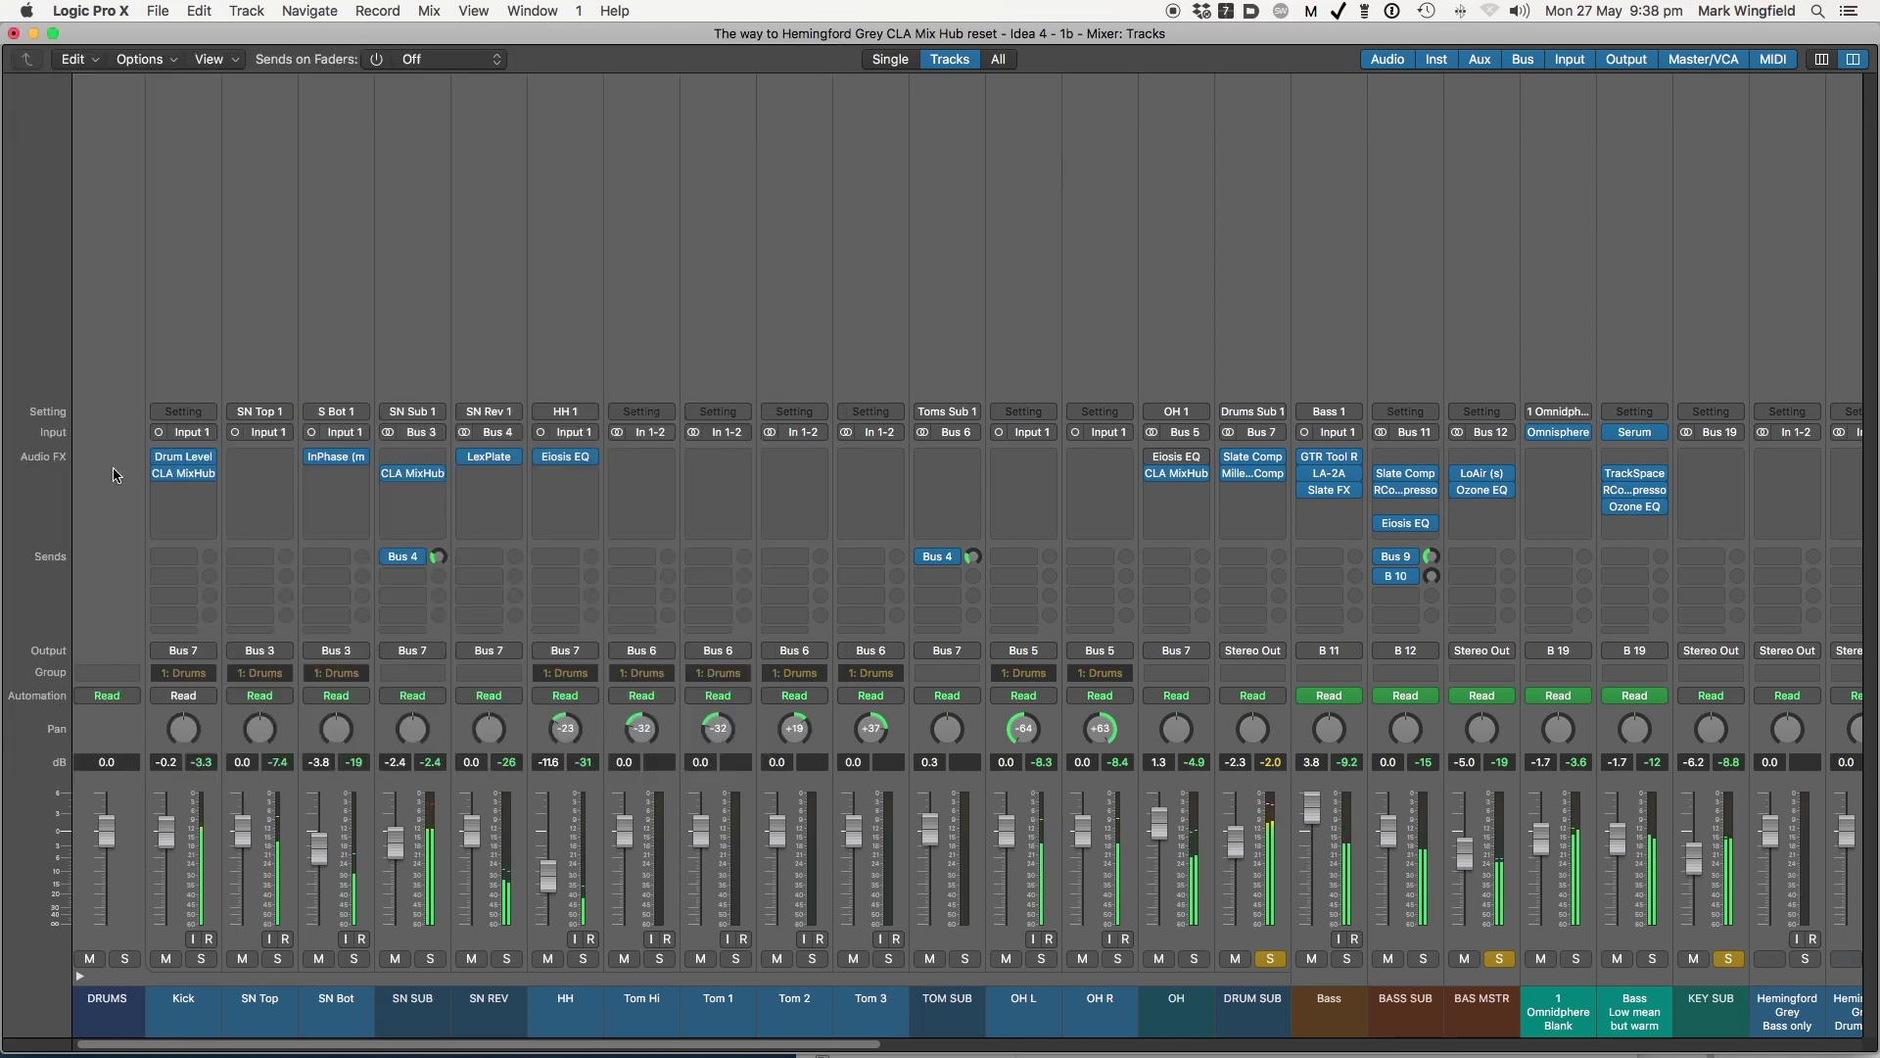
# Set Kick's mixer fader to 0.7 dB while the mix plays
pyautogui.click(168, 830)
pyautogui.moveTo(174, 833); pyautogui.dragTo(178, 834)
pyautogui.click(169, 830)
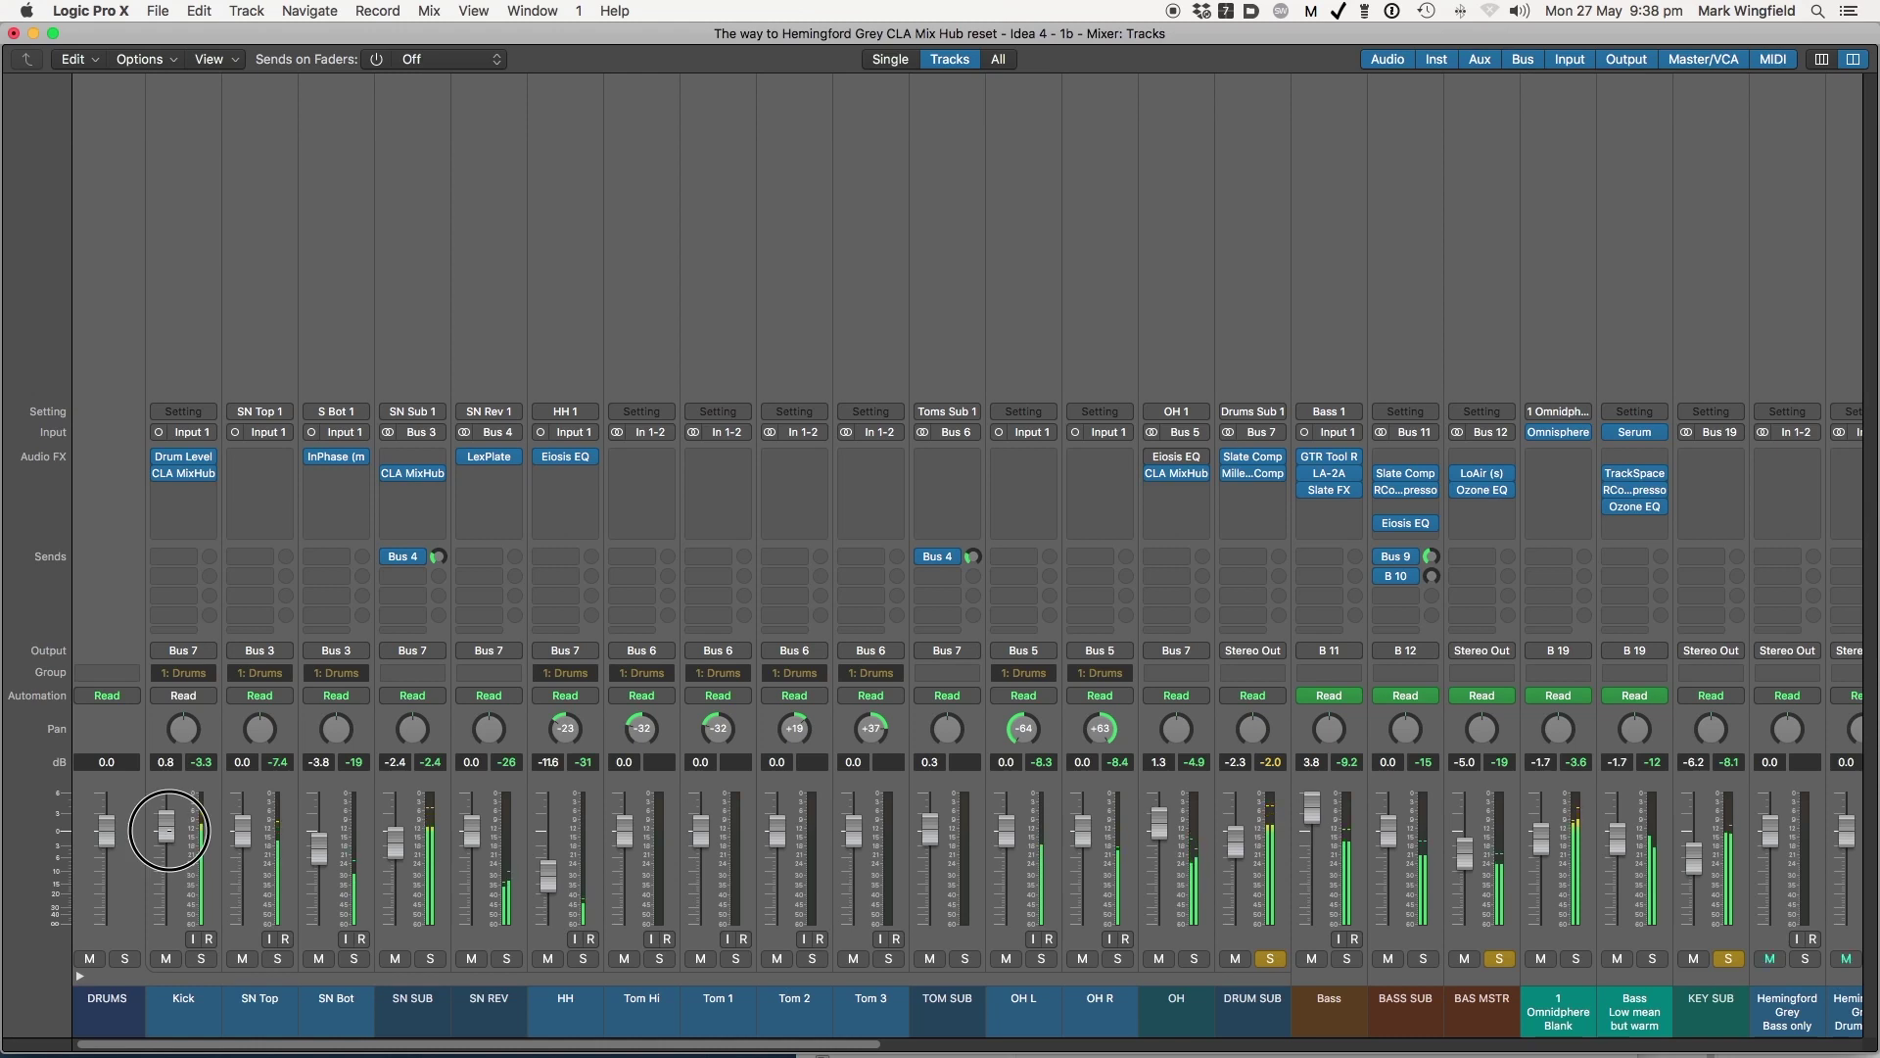
pyautogui.moveTo(169, 831); pyautogui.dragTo(169, 835)
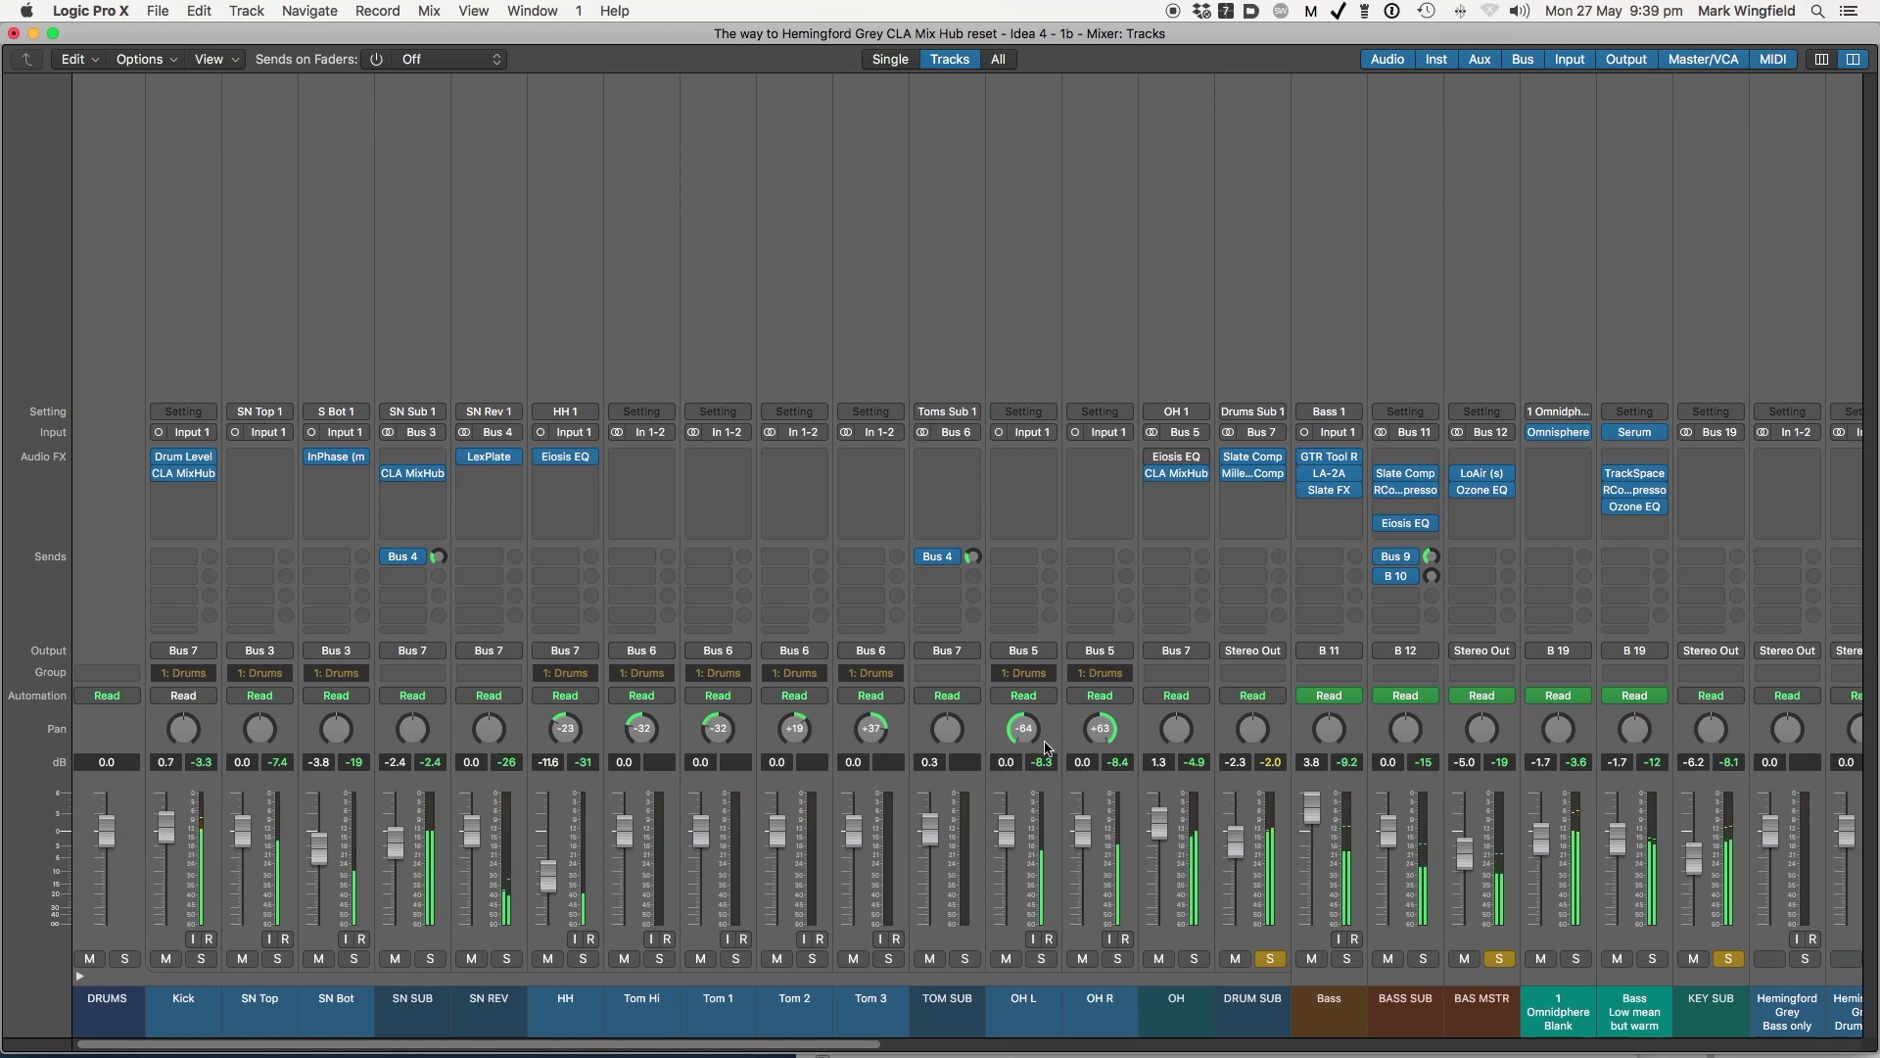